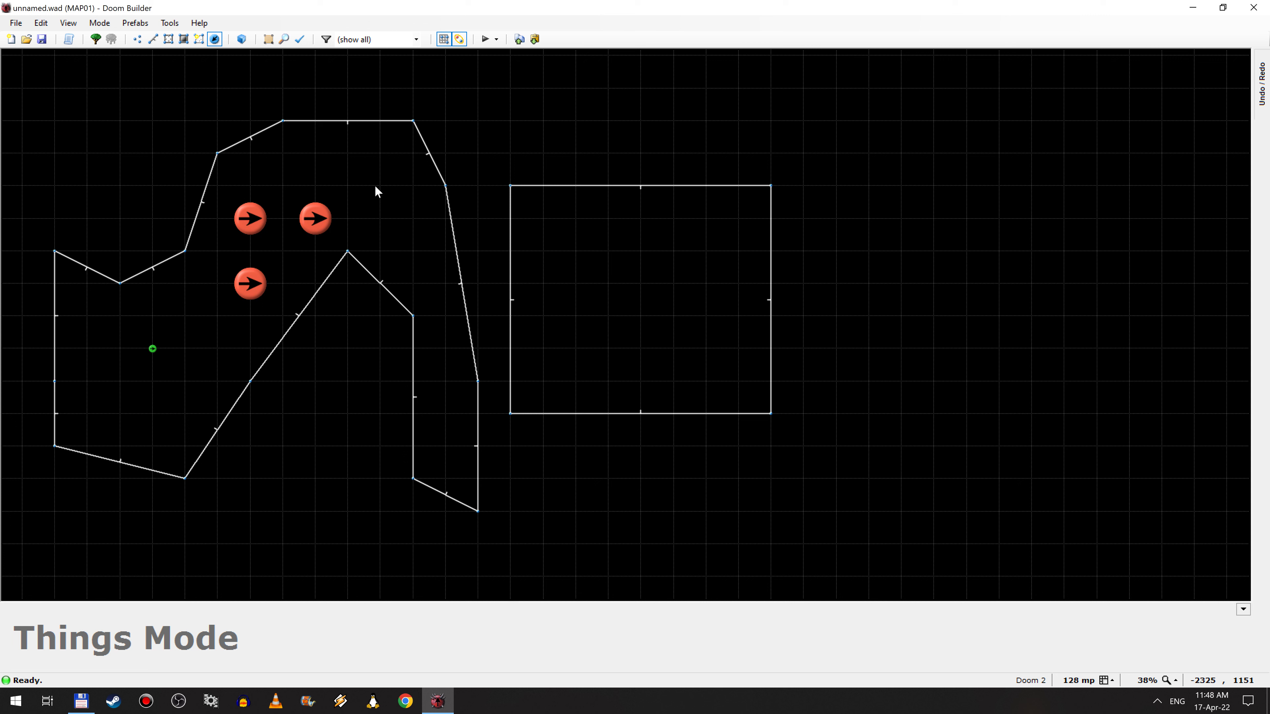
# Step: Insert several monster things at scattered grid points in the irregular sector and the rectangular sector
pyautogui.rightClick(376, 165)
pyautogui.rightClick(411, 218)
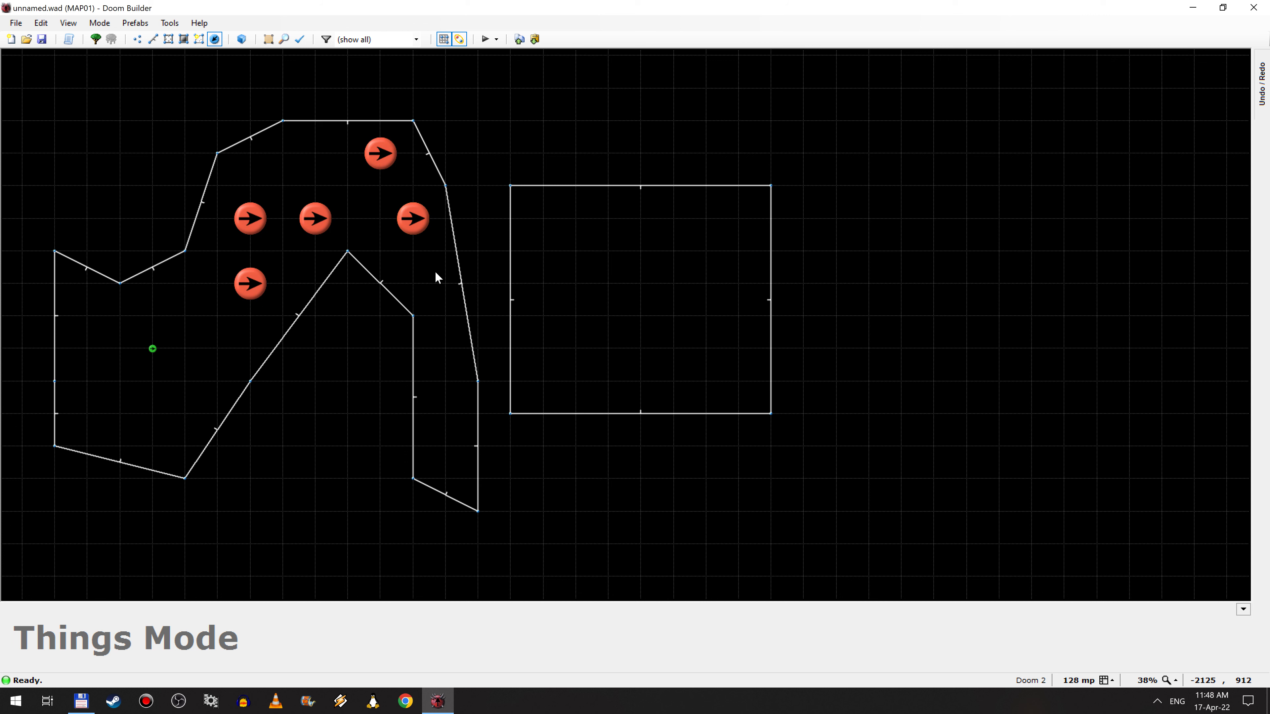
pyautogui.rightClick(465, 315)
pyautogui.moveTo(450, 375)
pyautogui.mouseDown(button='right')
pyautogui.moveTo(445, 385)
pyautogui.moveTo(475, 406)
pyautogui.mouseUp(button='right')
pyautogui.rightClick(575, 315)
pyautogui.moveTo(640, 283)
pyautogui.mouseDown(button='right')
pyautogui.moveTo(658, 286)
pyautogui.moveTo(673, 316)
pyautogui.mouseUp(button='right')
pyautogui.moveTo(674, 384); pyautogui.dragTo(612, 350, button='right')
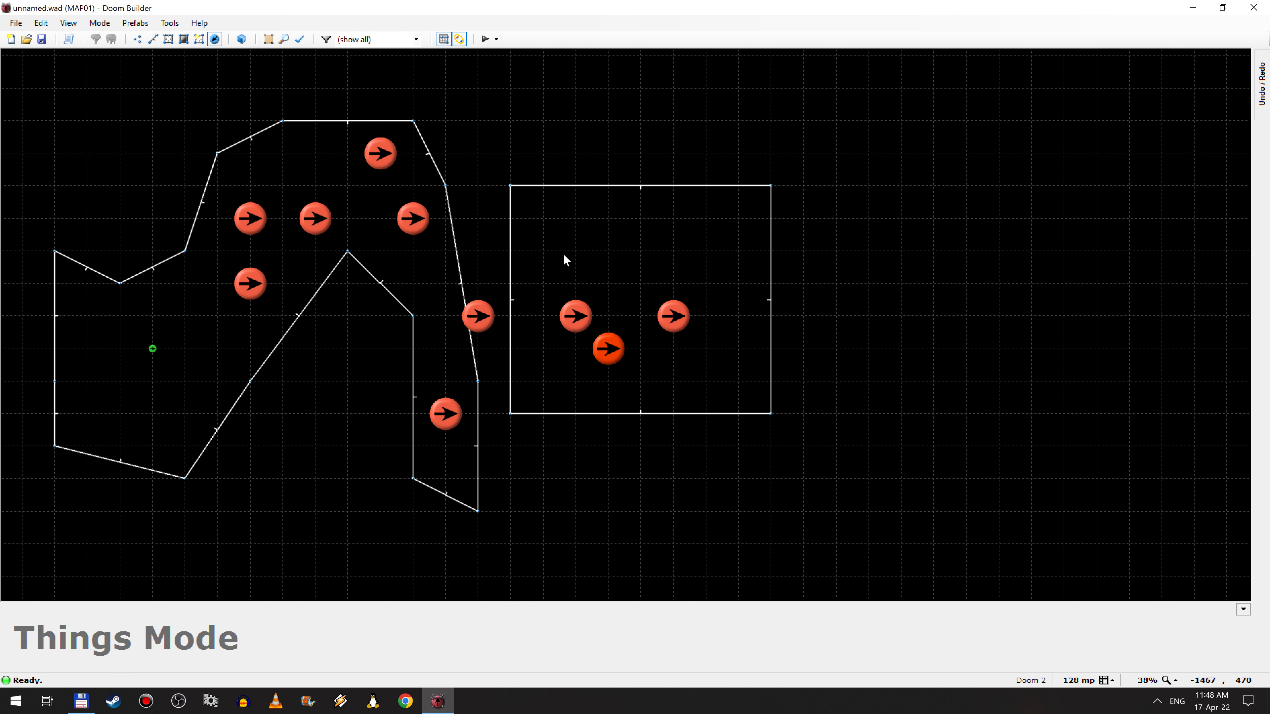
pyautogui.rightClick(609, 187)
pyautogui.rightClick(738, 219)
pyautogui.rightClick(738, 316)
# Step: Undo the thing insertions until only the one in the upper middle of the irregular sector is left
pyautogui.hotkey('ctrl', 'z')
pyautogui.hotkey('ctrl', 'z')
pyautogui.hotkey('ctrl', 'z')
pyautogui.hotkey('ctrl', 'z')
pyautogui.hotkey('ctrl', 'z')
pyautogui.hotkey('ctrl', 'z')
pyautogui.hotkey('ctrl', 'z')
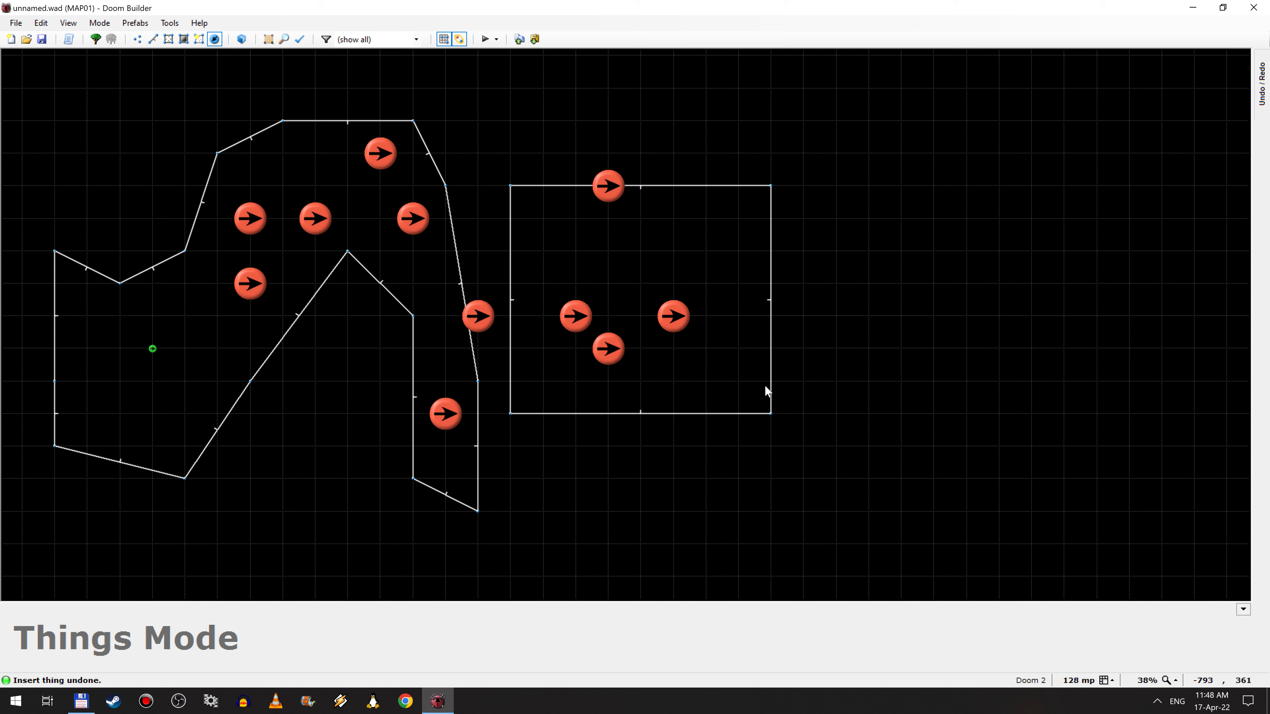
pyautogui.hotkey('ctrl', 'z')
pyautogui.hotkey('ctrl', 'z')
pyautogui.hotkey('ctrl', 'z')
pyautogui.hotkey('ctrl', 'z')
pyautogui.hotkey('ctrl', 'z')
pyautogui.hotkey('ctrl', 'z')
pyautogui.hotkey('ctrl', 'z')
pyautogui.hotkey('ctrl', 'z')
pyautogui.hotkey('ctrl', 'z')
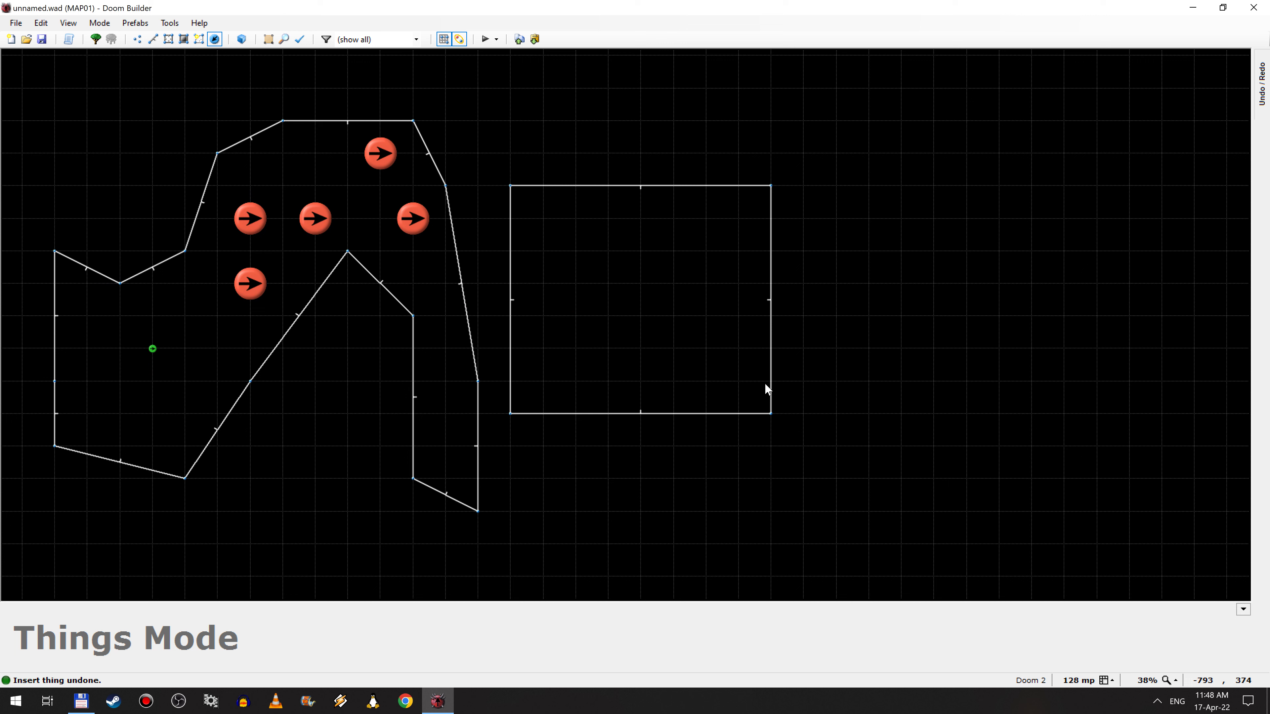
pyautogui.hotkey('ctrl', 'z')
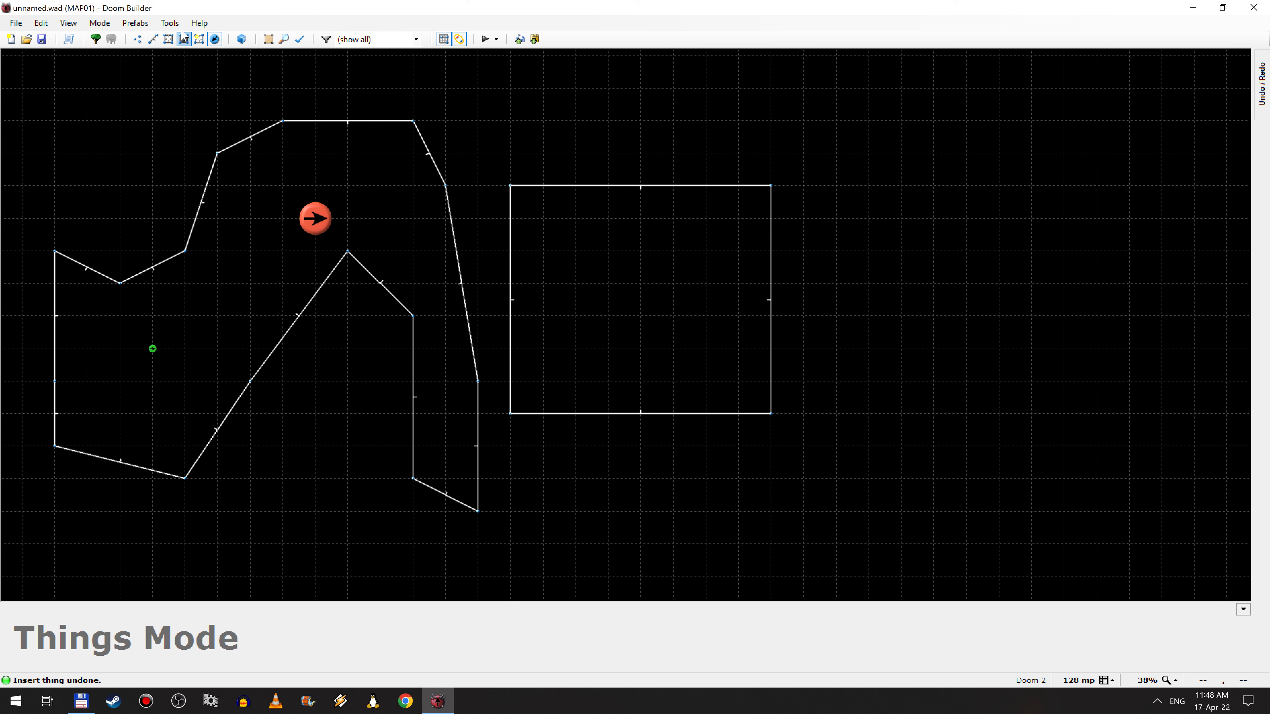
# Step: Review the "Edit thing properties when inserting a new thing" option in the Editing preferences and accept the preferences
pyautogui.click(170, 23)
pyautogui.click(202, 89)
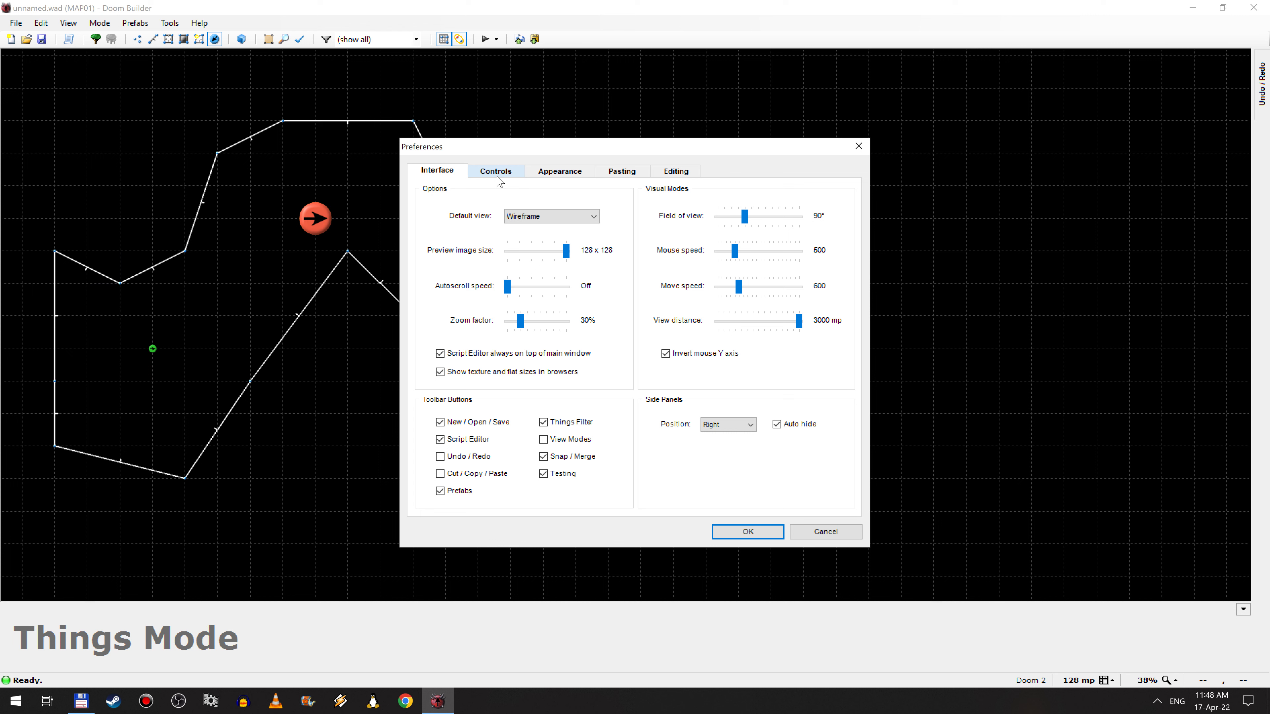
pyautogui.click(694, 176)
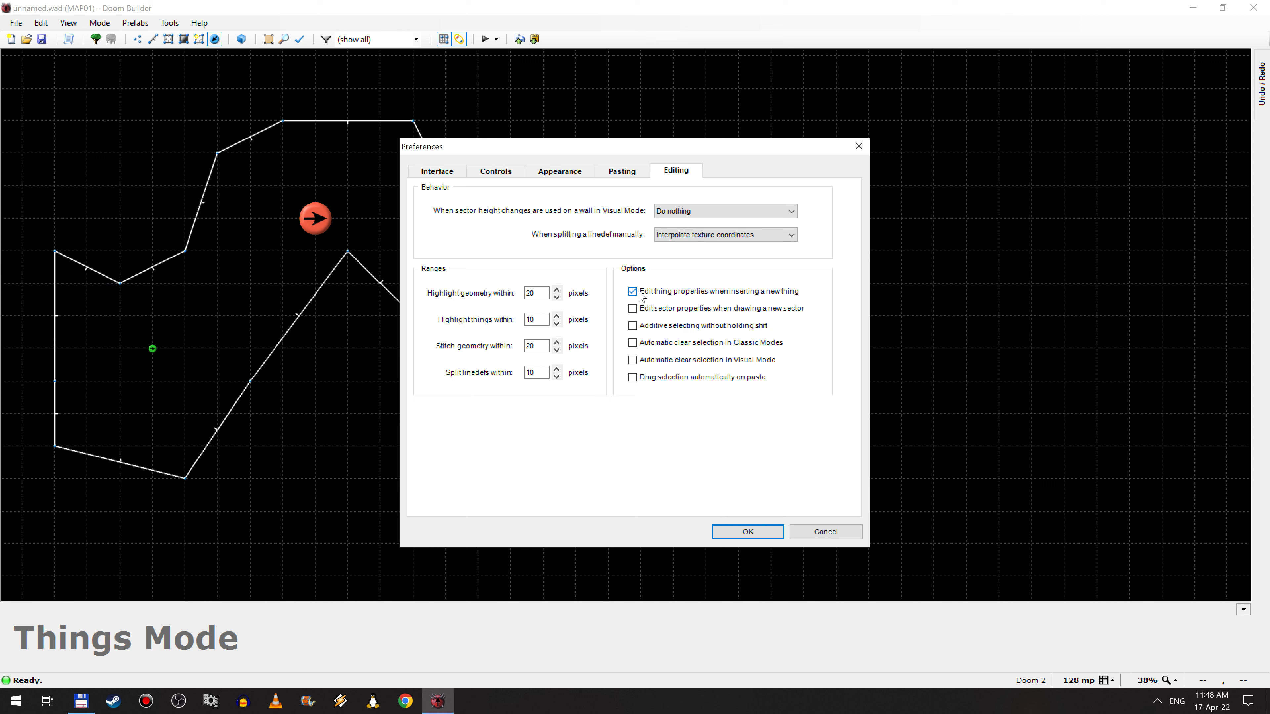
pyautogui.click(748, 531)
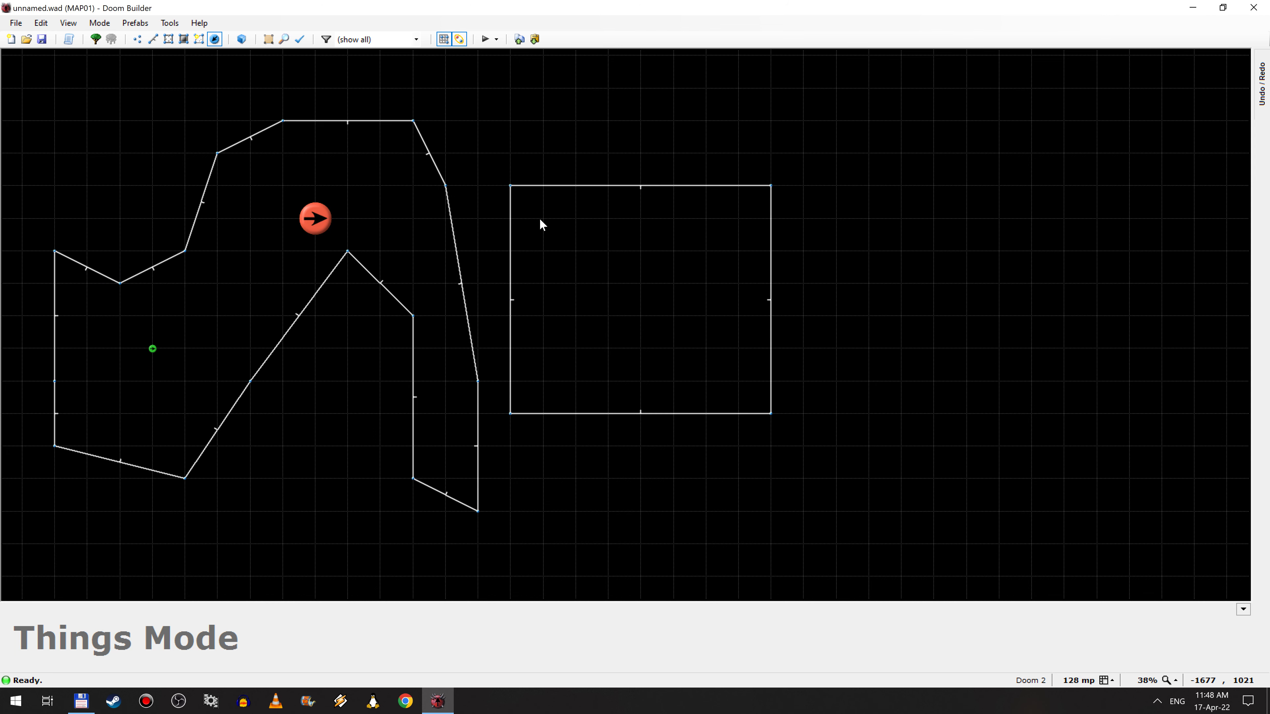
# Step: Insert five arachnotrons inside the rectangular sector and dismiss the thing properties without changes
pyautogui.rightClick(542, 222)
pyautogui.moveTo(673, 251)
pyautogui.mouseDown(button='right')
pyautogui.moveTo(713, 319)
pyautogui.moveTo(644, 393)
pyautogui.mouseUp(button='right')
pyautogui.rightClick(588, 294)
pyautogui.rightClick(709, 273)
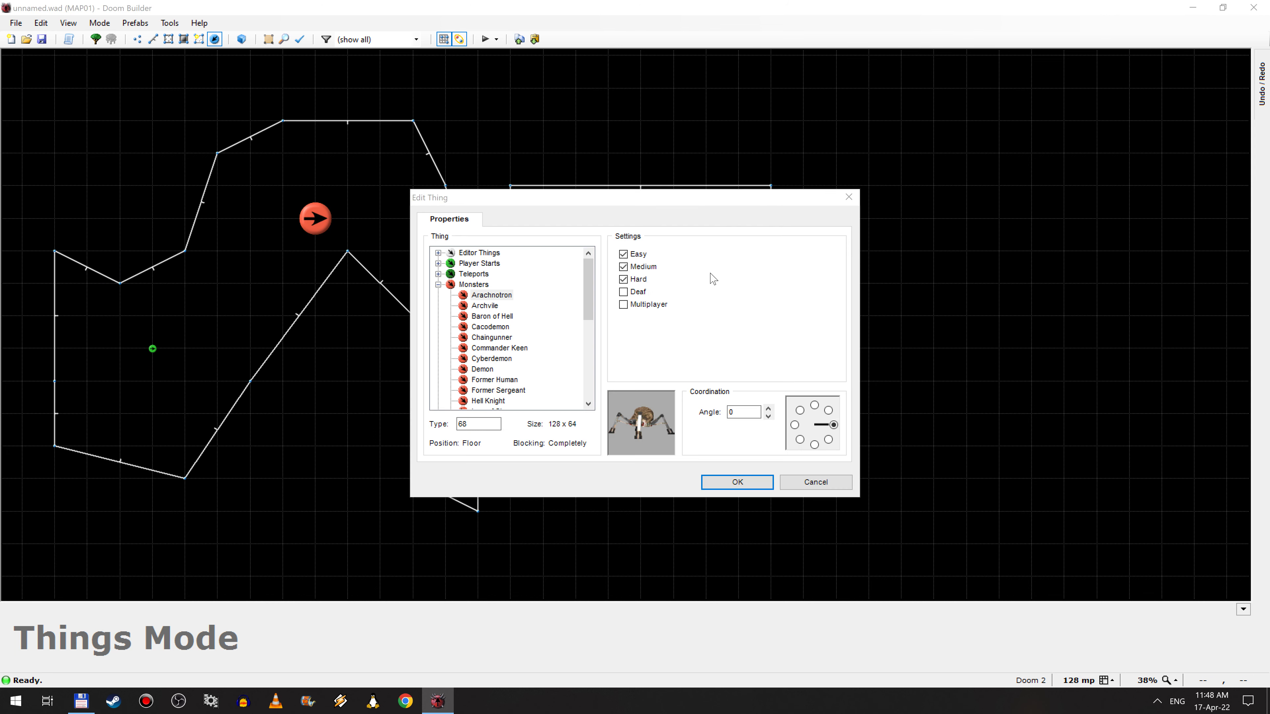
pyautogui.click(815, 483)
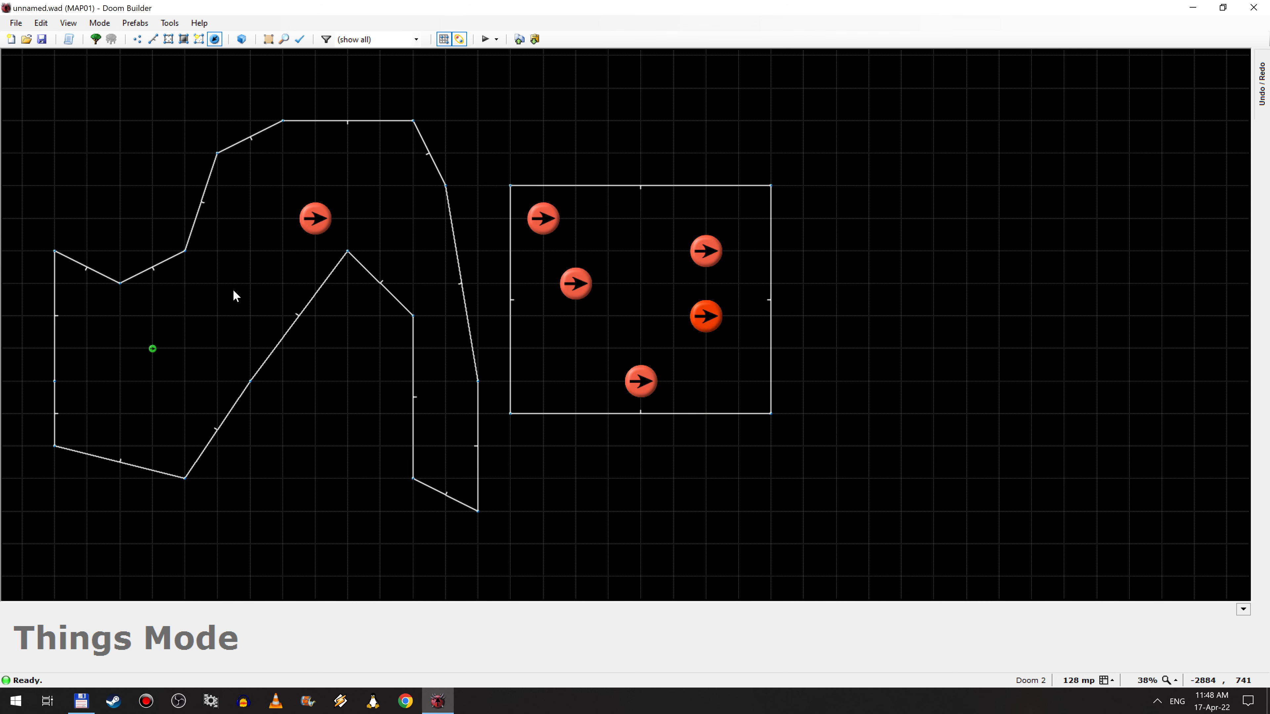
# Step: Insert many arachnotrons in succession on the 128 mp grid, spread across the irregular sector, the rectangular sector and the space around them
pyautogui.press('Insert')
pyautogui.press('Insert')
pyautogui.press('Insert')
pyautogui.press('Insert')
pyautogui.press('Insert')
pyautogui.press('Insert')
pyautogui.press('Insert')
pyautogui.press('Insert')
pyautogui.press('Insert')
pyautogui.press('Insert')
pyautogui.press('Insert')
pyautogui.press('Insert')
pyautogui.press('Insert')
pyautogui.press('Insert')
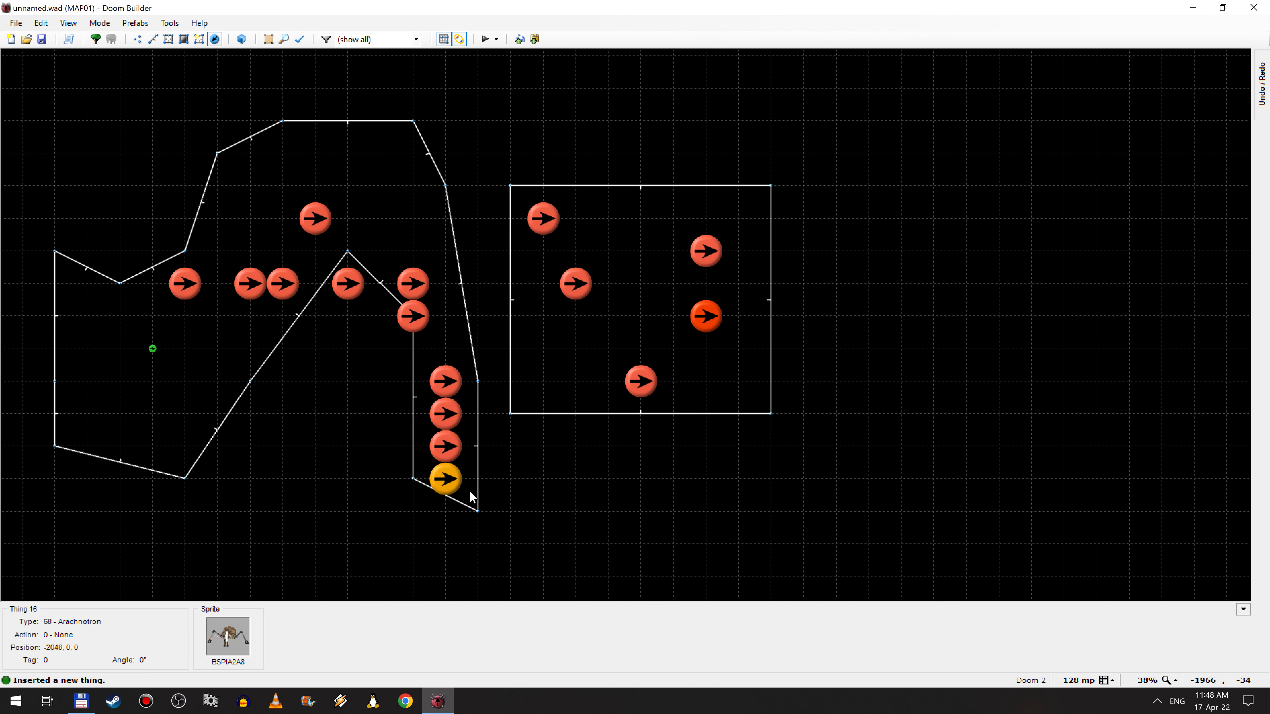
pyautogui.press('Insert')
pyautogui.press('Insert')
pyautogui.press('Insert')
pyautogui.press('Insert')
pyautogui.press('Insert')
pyautogui.press('Insert')
pyautogui.press('Insert')
pyautogui.press('Insert')
pyautogui.press('Insert')
pyautogui.press('Insert')
pyautogui.press('Insert')
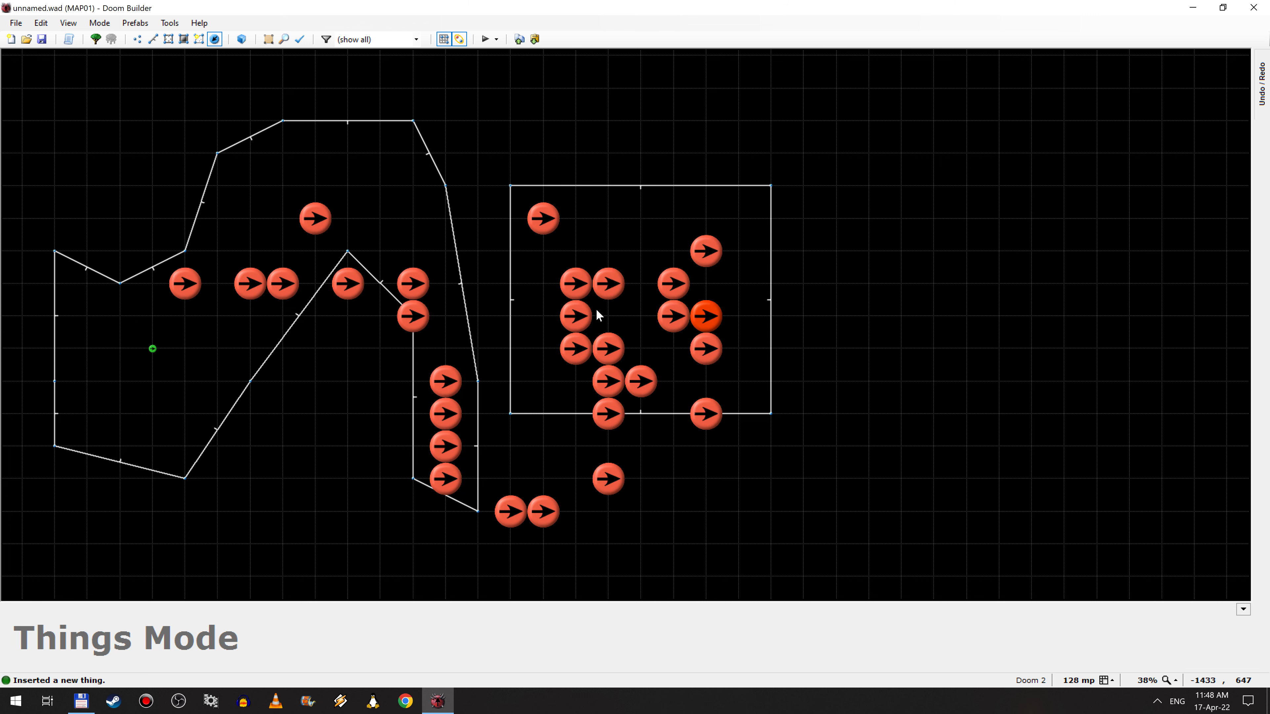
pyautogui.press('Insert')
pyautogui.press('Insert')
pyautogui.press('Insert')
pyautogui.press('Insert')
pyautogui.press('Insert')
pyautogui.press('Insert')
pyautogui.press('Insert')
pyautogui.press('Insert')
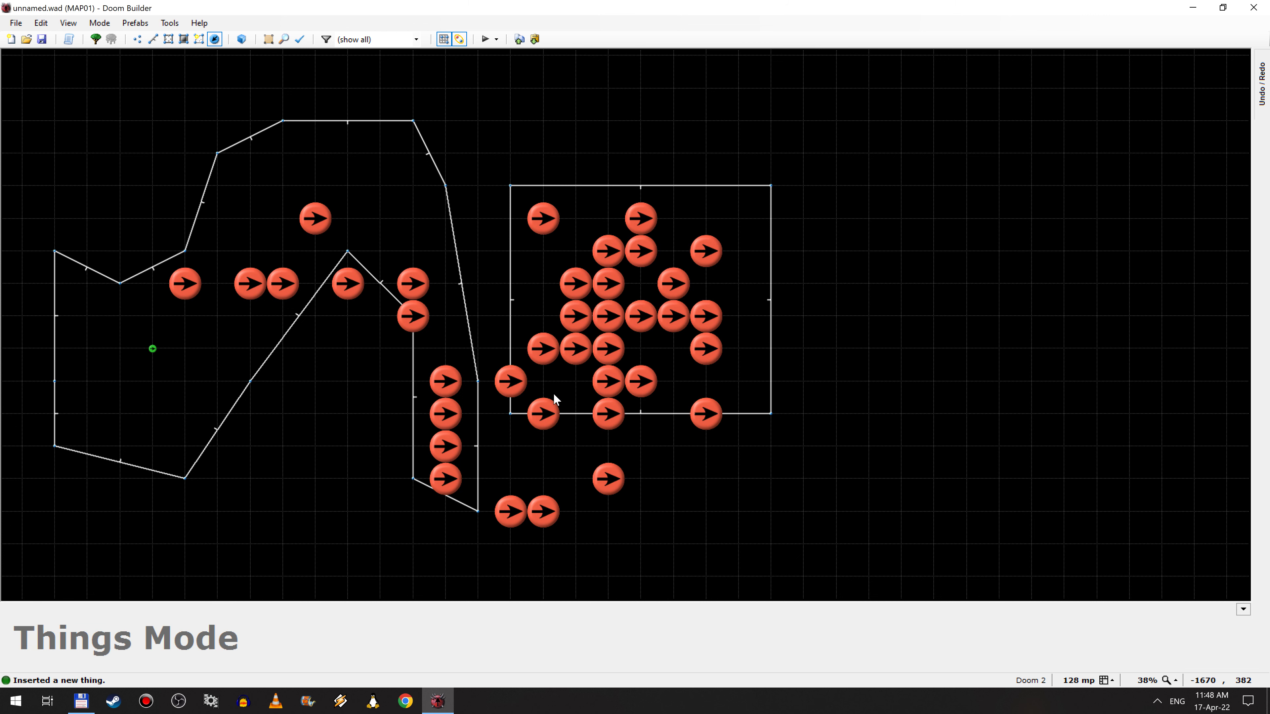
pyautogui.press('Insert')
pyautogui.press('Insert')
pyautogui.press('Insert')
pyautogui.press('Insert')
pyautogui.press('Insert')
pyautogui.press('Insert')
pyautogui.press('Insert')
pyautogui.press('Insert')
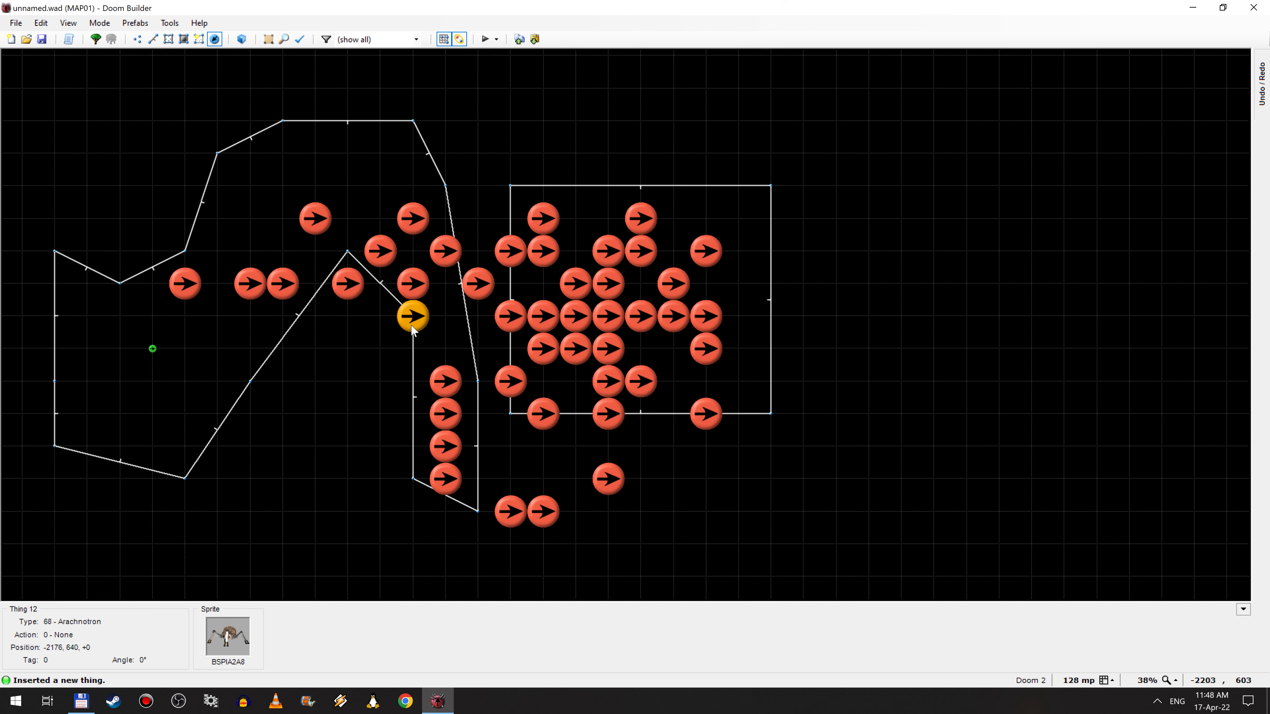
pyautogui.press('Insert')
pyautogui.press('Insert')
pyautogui.press('Insert')
pyautogui.press('Insert')
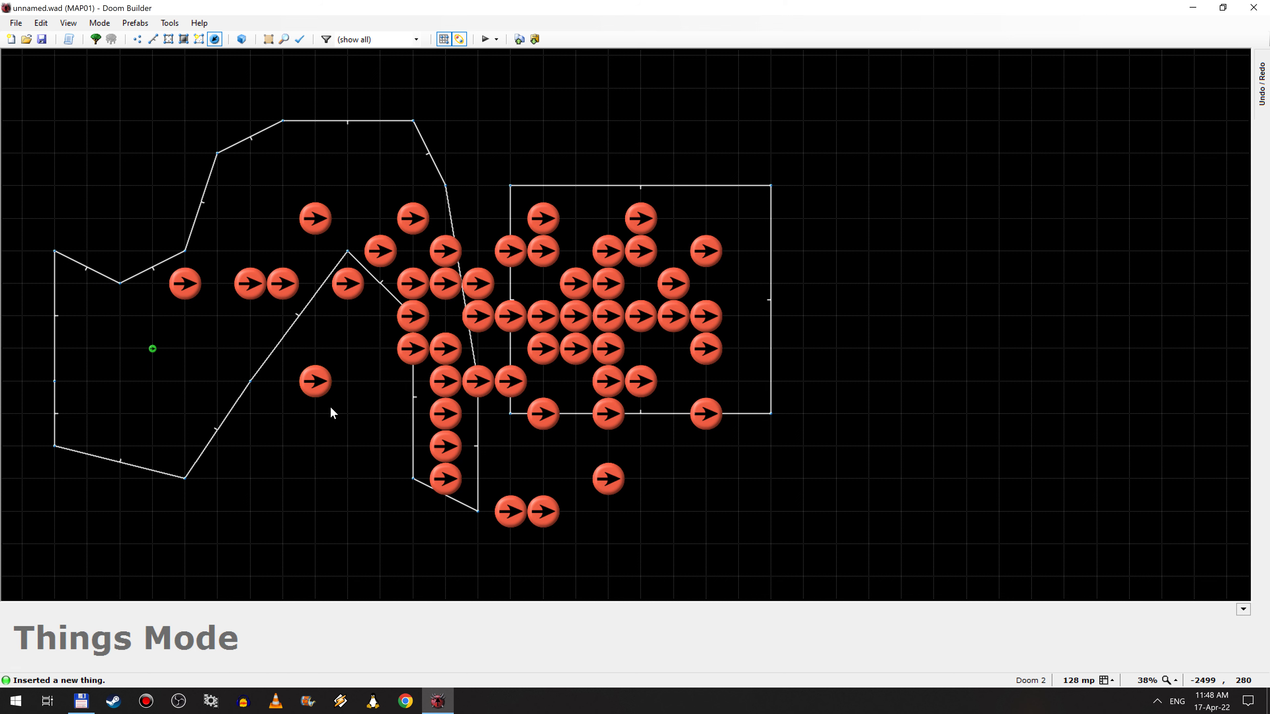
# Step: Reduce the grid size to 1 mp and insert a dense, overlapping trail of arachnotrons in the upper-left part of the irregular sector
pyautogui.press('[')
pyautogui.press('[')
pyautogui.press('[')
pyautogui.press('[')
pyautogui.press('[')
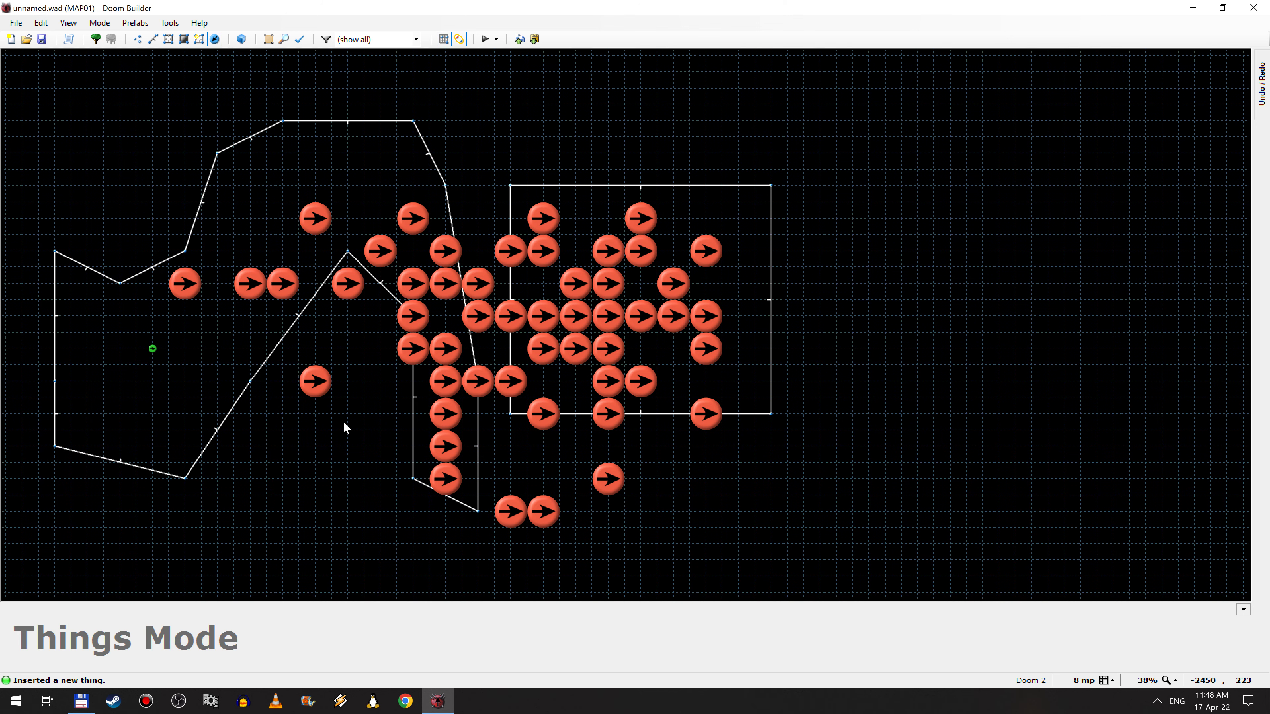
pyautogui.press('Insert')
pyautogui.press('Insert')
pyautogui.press('Insert')
pyautogui.press('Insert')
pyautogui.press('Insert')
pyautogui.press('Insert')
pyautogui.press('Insert')
pyautogui.press('Insert')
pyautogui.press('Insert')
pyautogui.press('Insert')
pyautogui.press('Insert')
pyautogui.press('Insert')
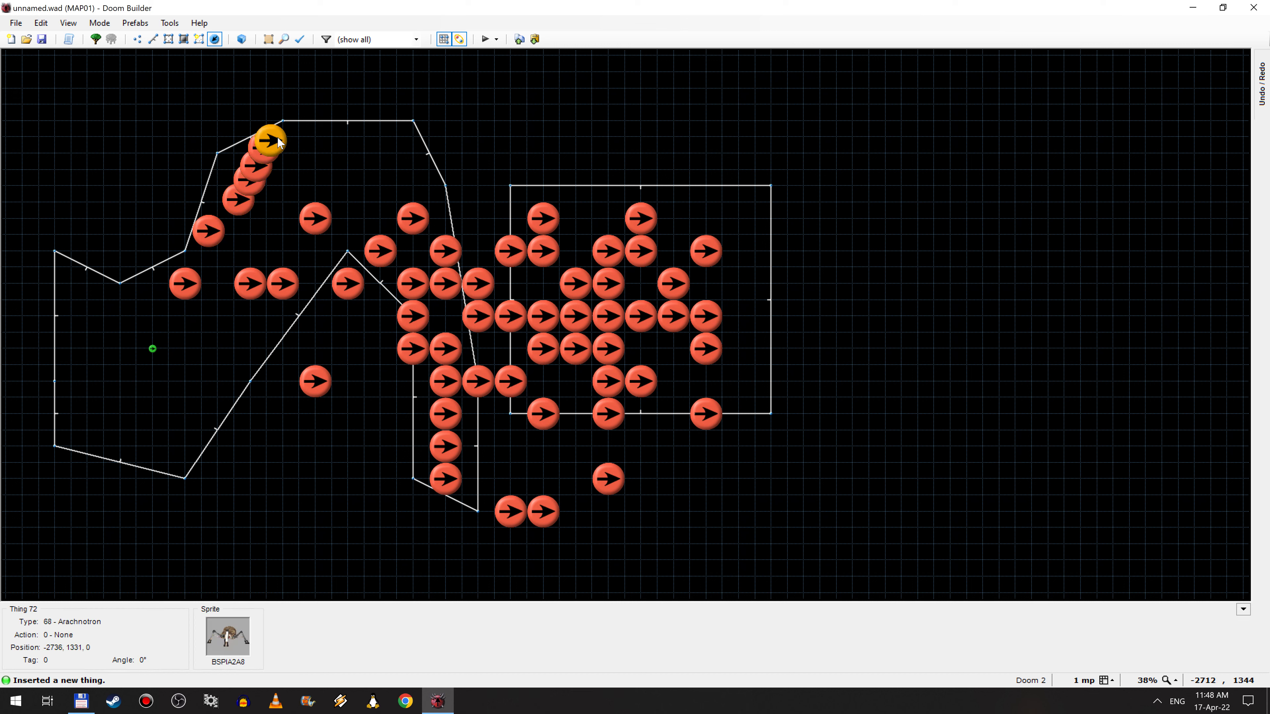
pyautogui.press('Insert')
pyautogui.press('Insert')
pyautogui.press('Insert')
pyautogui.press('Insert')
pyautogui.press('Insert')
pyautogui.press('Insert')
pyautogui.press('Insert')
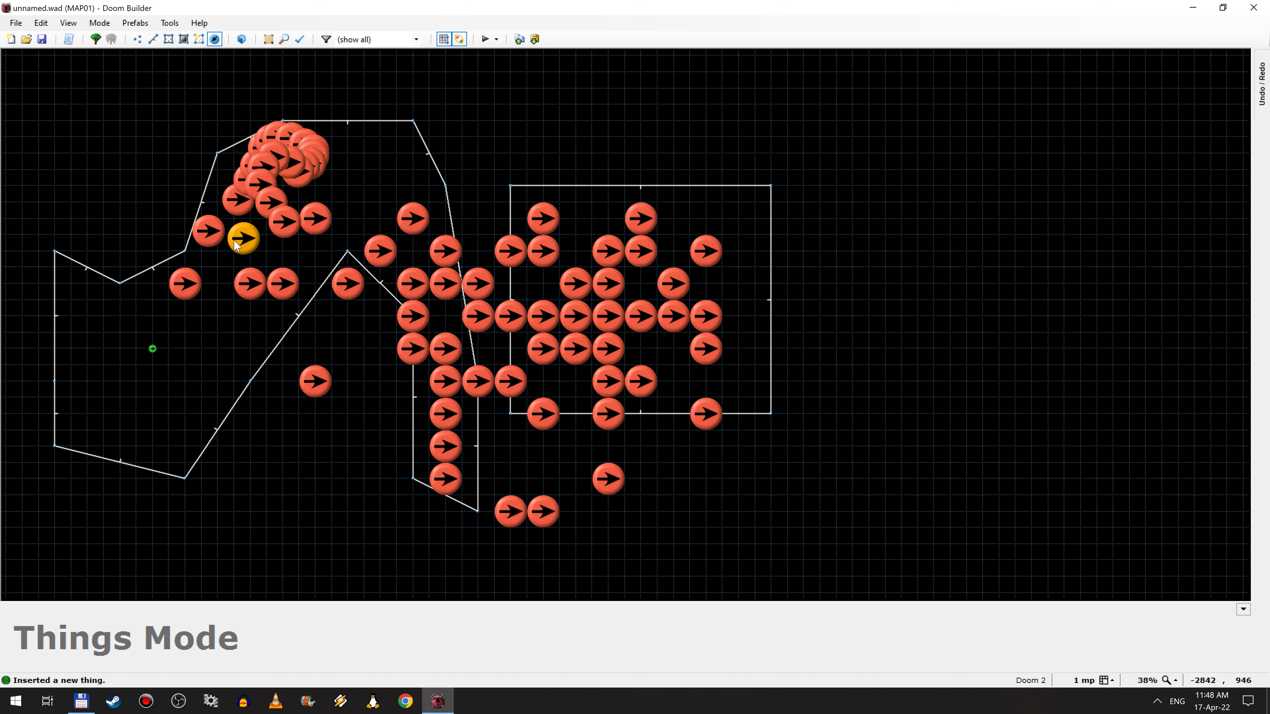
# Step: Set the grid size back to 128 mp and delete all arachnotrons from the map, keeping the green player start
pyautogui.press(']')
pyautogui.press(']')
pyautogui.press(']')
pyautogui.press(']')
pyautogui.press(']')
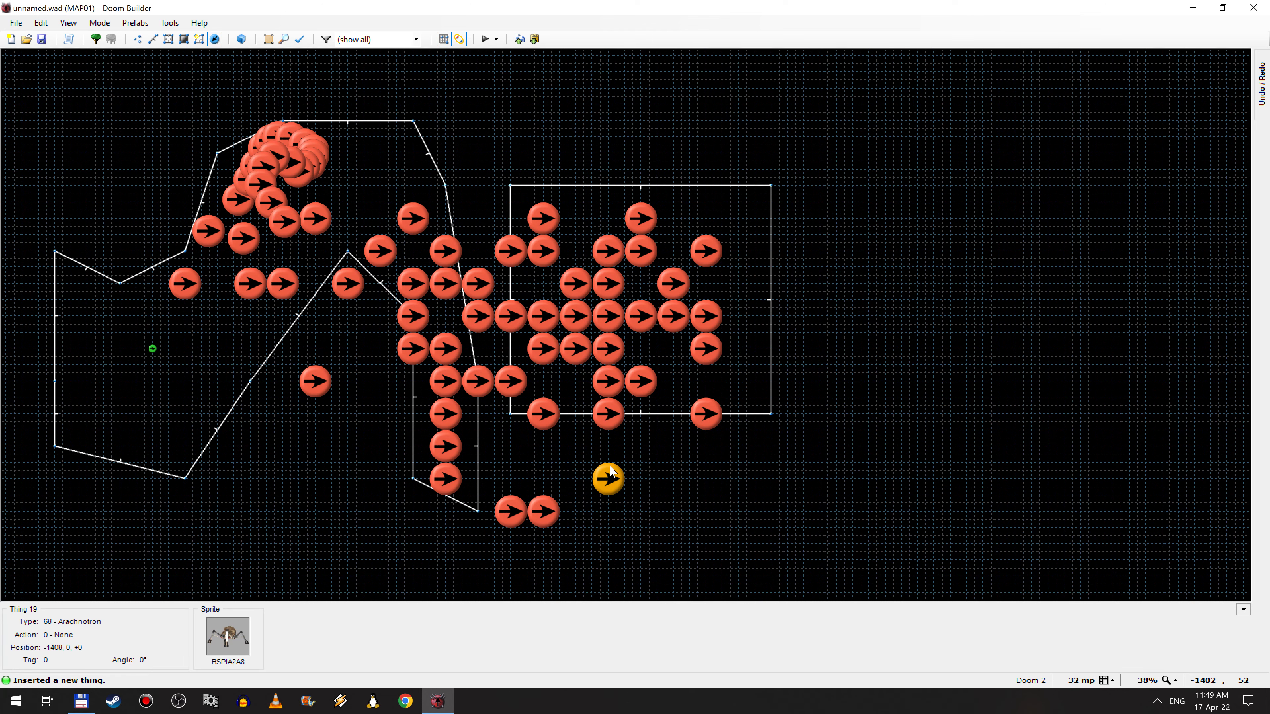
pyautogui.press(']')
pyautogui.press(']')
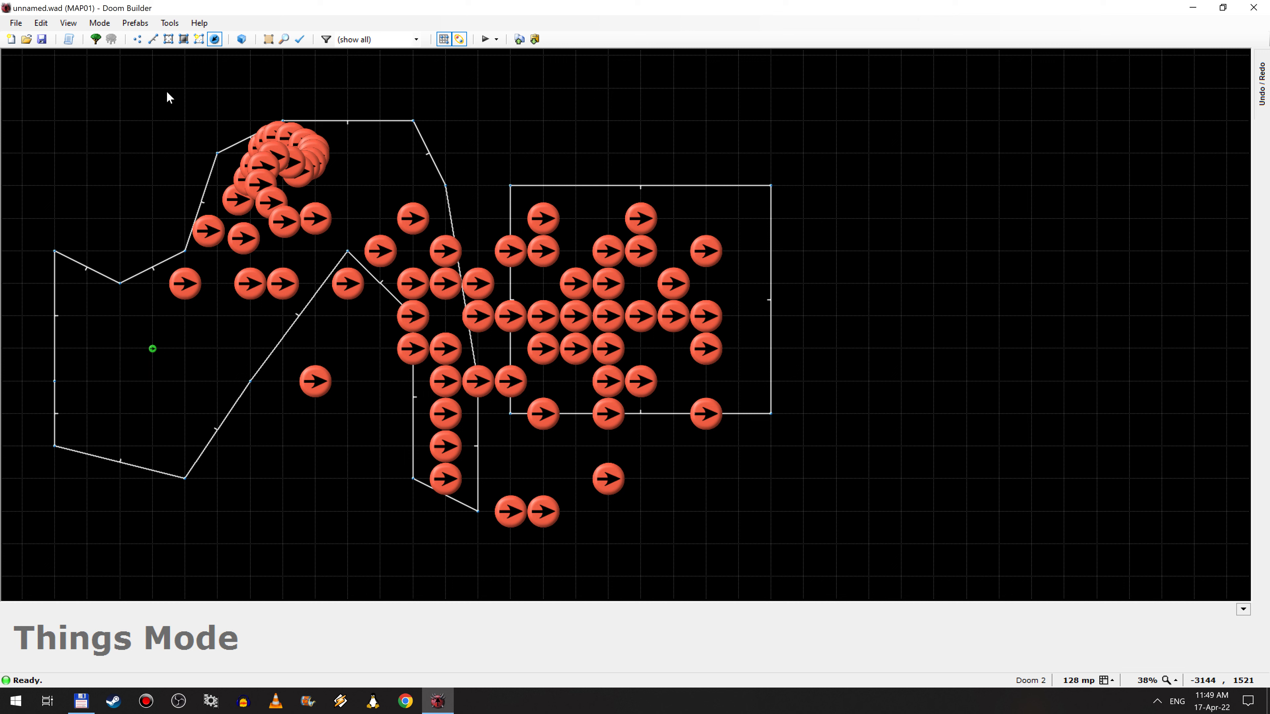
pyautogui.moveTo(167, 92); pyautogui.dragTo(834, 576)
pyautogui.press('Delete')
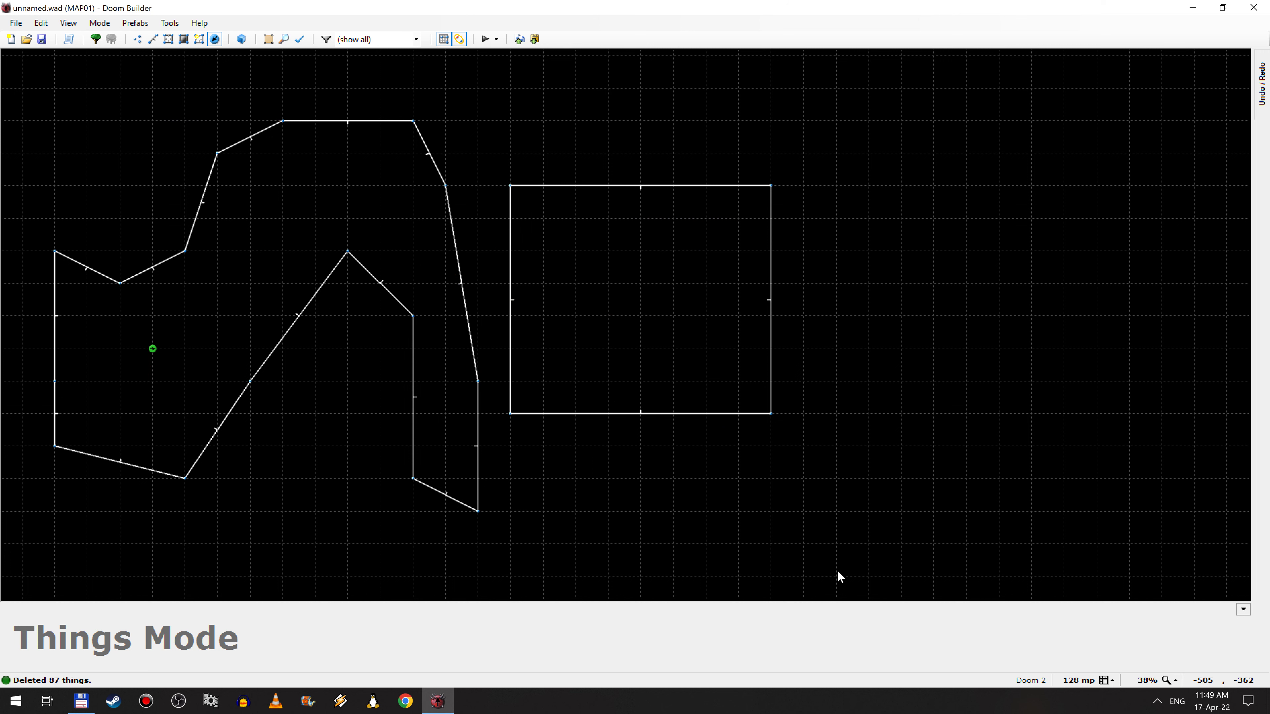
pyautogui.click(170, 23)
pyautogui.click(204, 90)
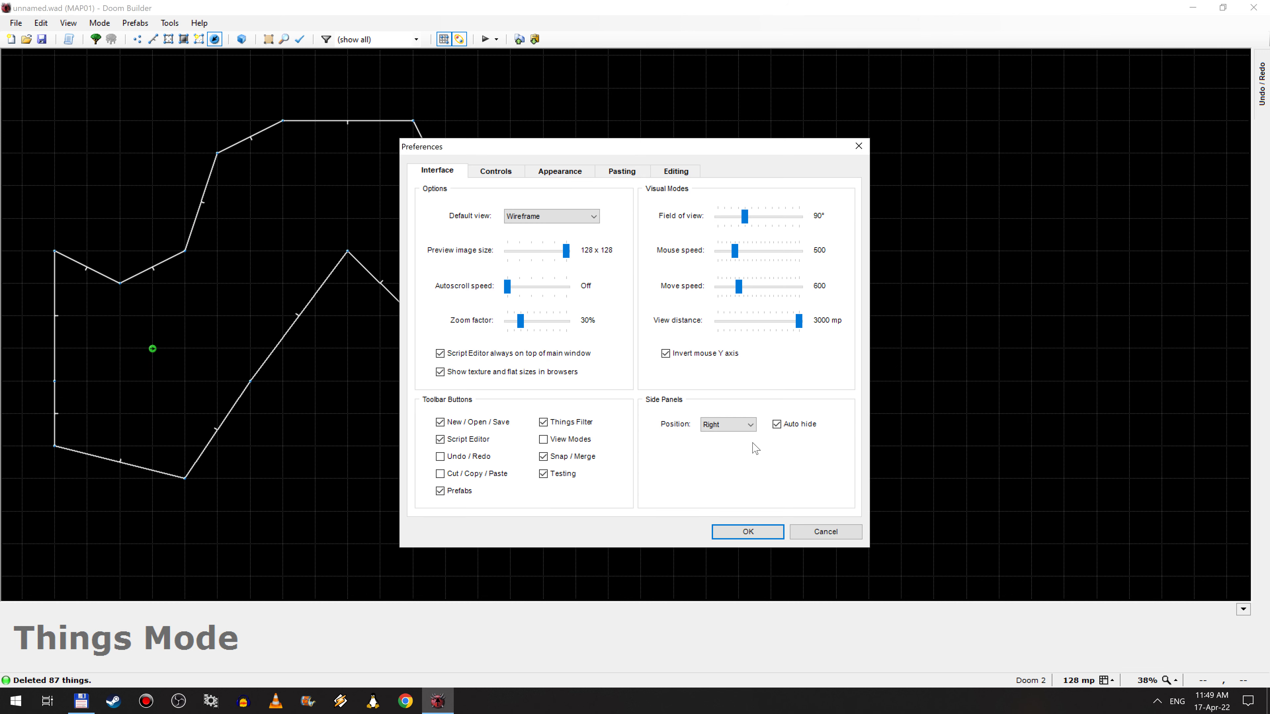
pyautogui.press('Escape')
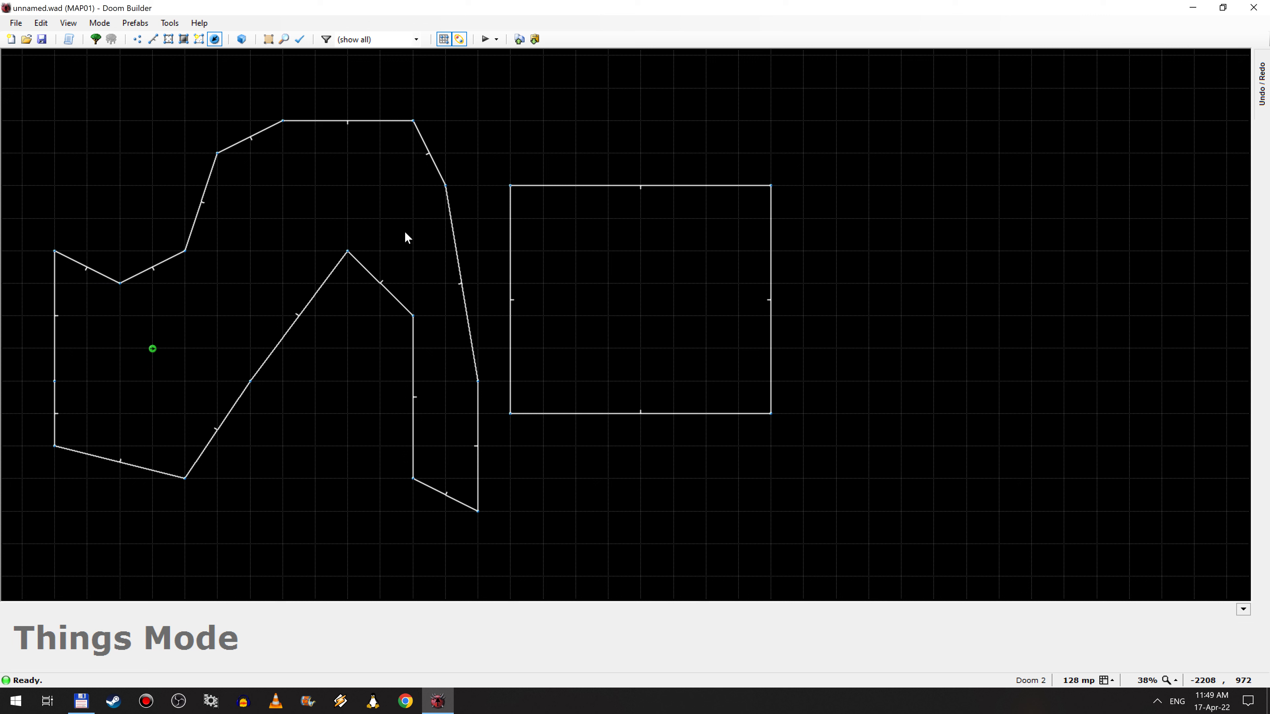
pyautogui.click(169, 24)
pyautogui.click(533, 249)
pyautogui.moveTo(464, 150); pyautogui.dragTo(619, 520)
pyautogui.click(178, 27)
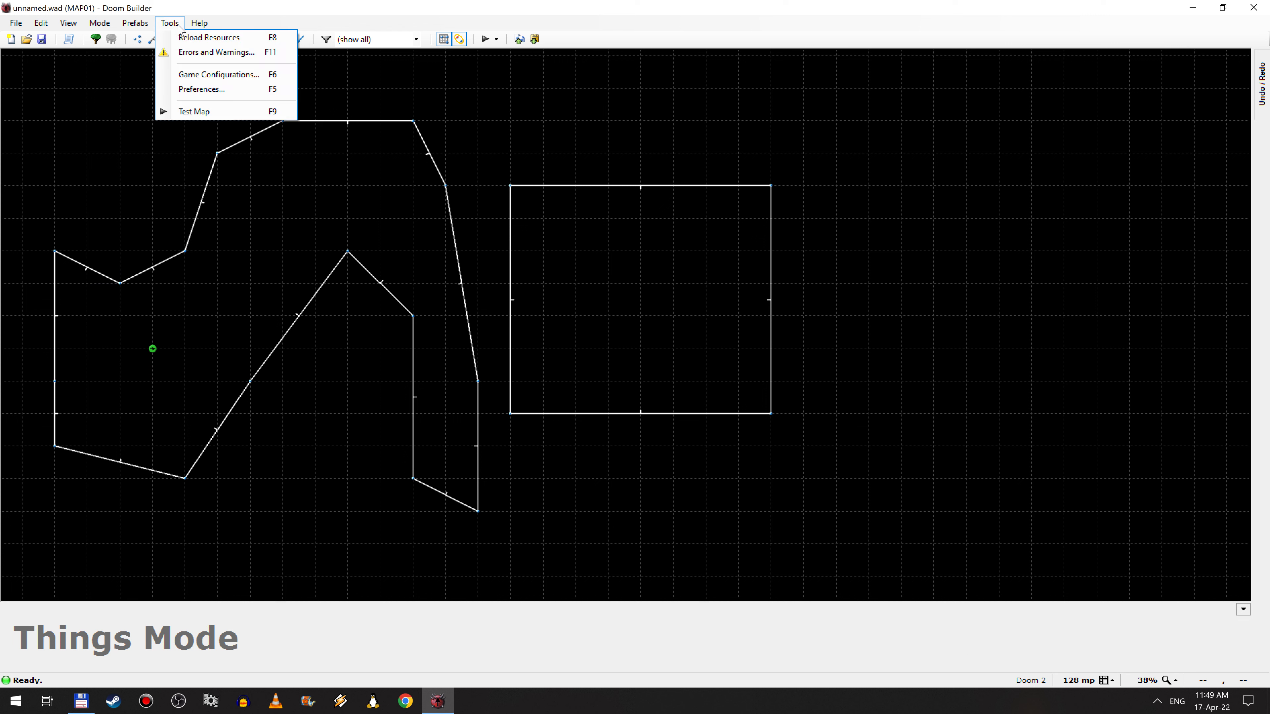
pyautogui.click(331, 289)
pyautogui.click(167, 25)
pyautogui.click(65, 153)
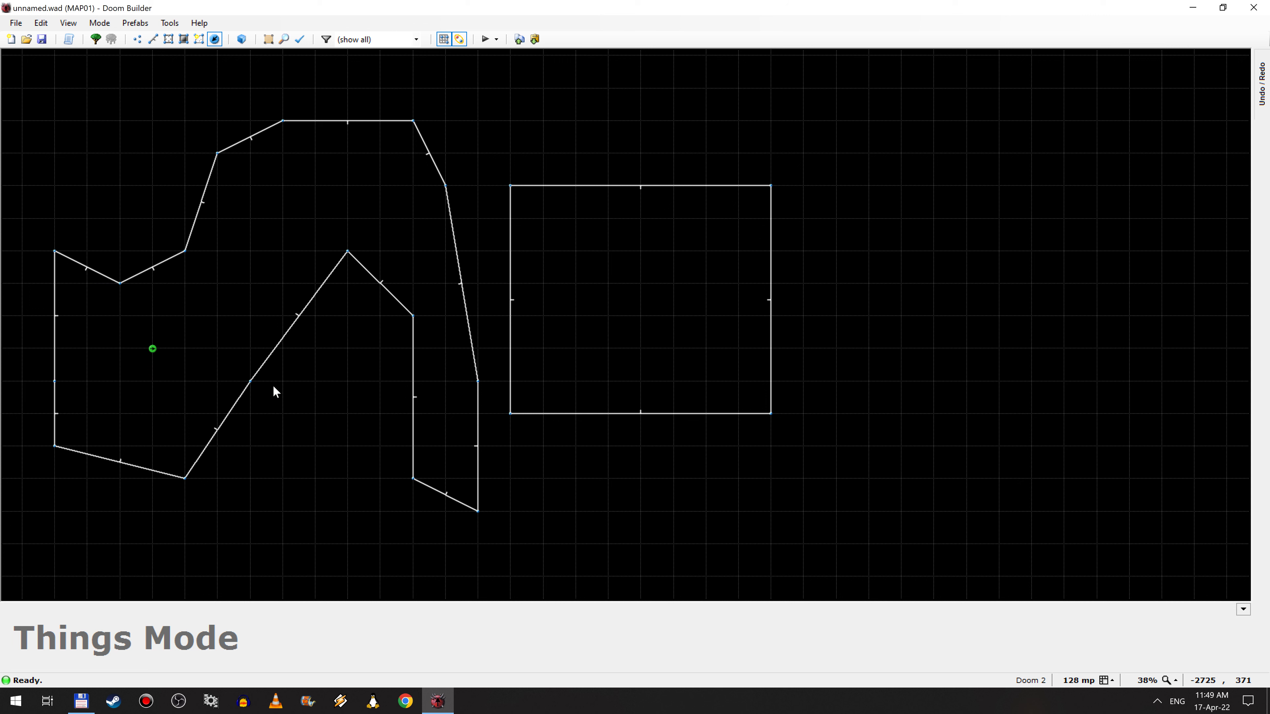
# Step: Look up the key assigned to Visual Mode in the Controls preferences and close the preferences without changes
pyautogui.click(169, 23)
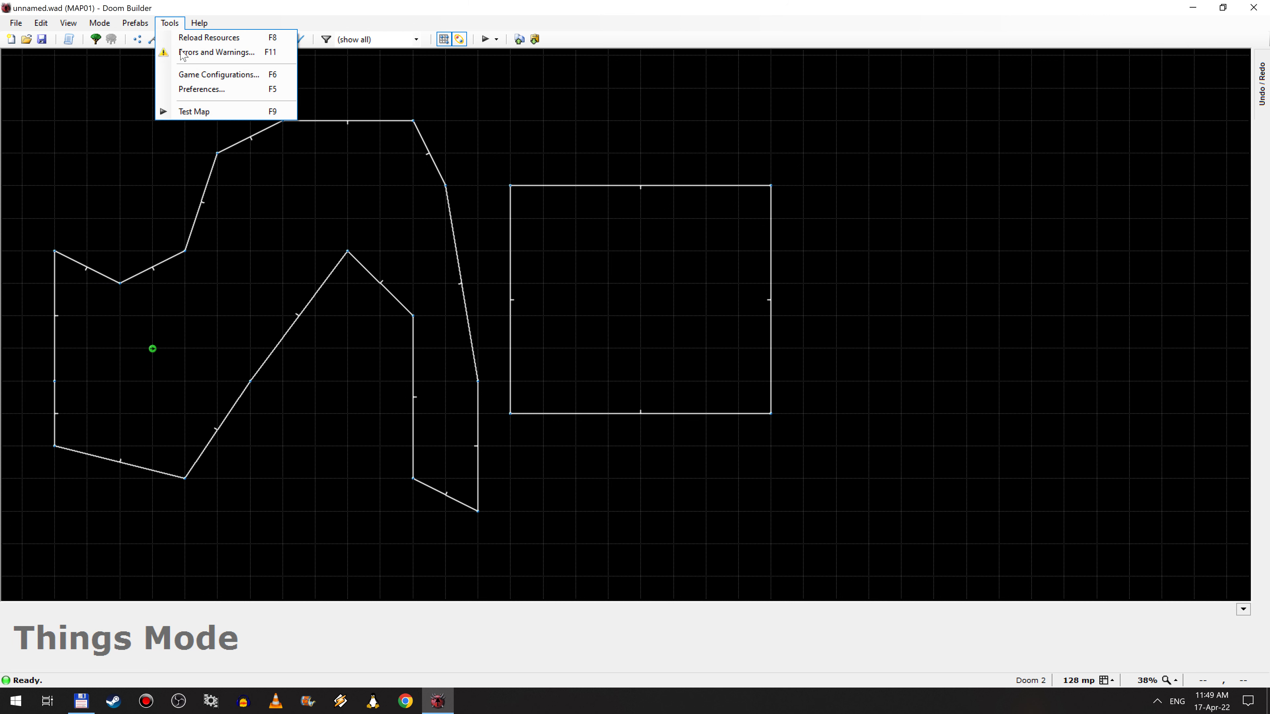
pyautogui.click(202, 90)
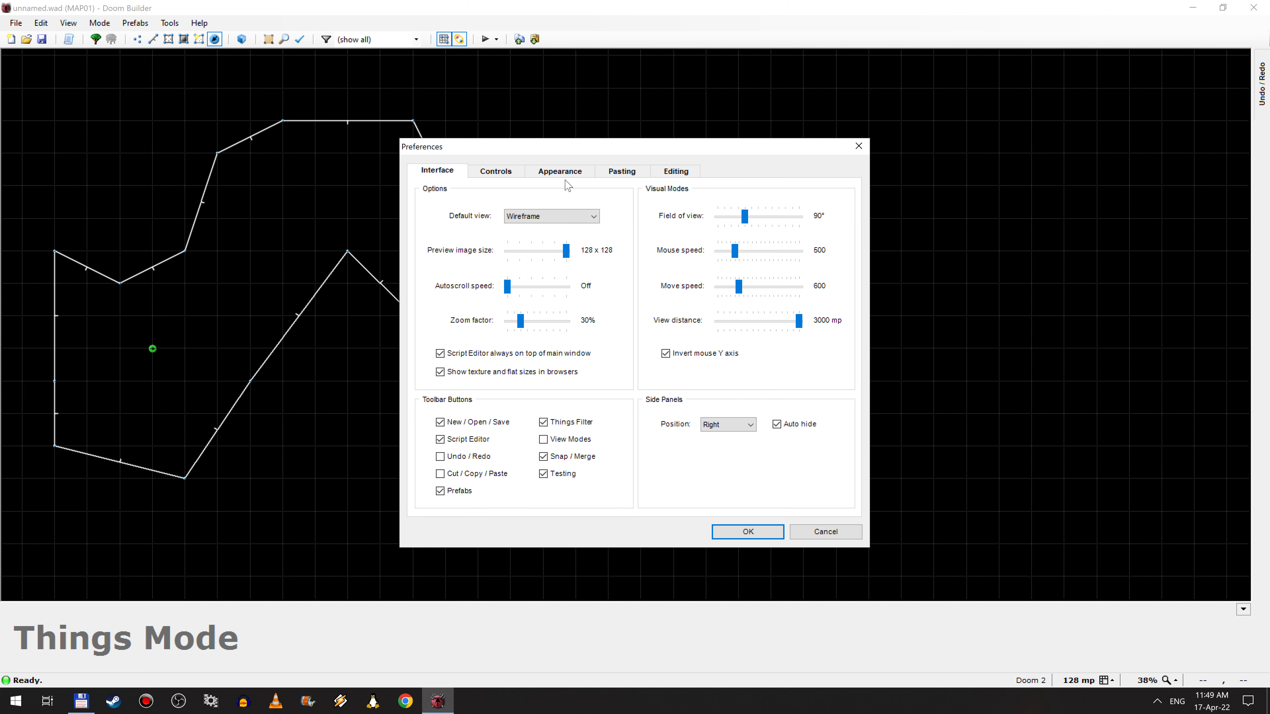
pyautogui.click(507, 171)
pyautogui.moveTo(640, 215); pyautogui.dragTo(663, 325)
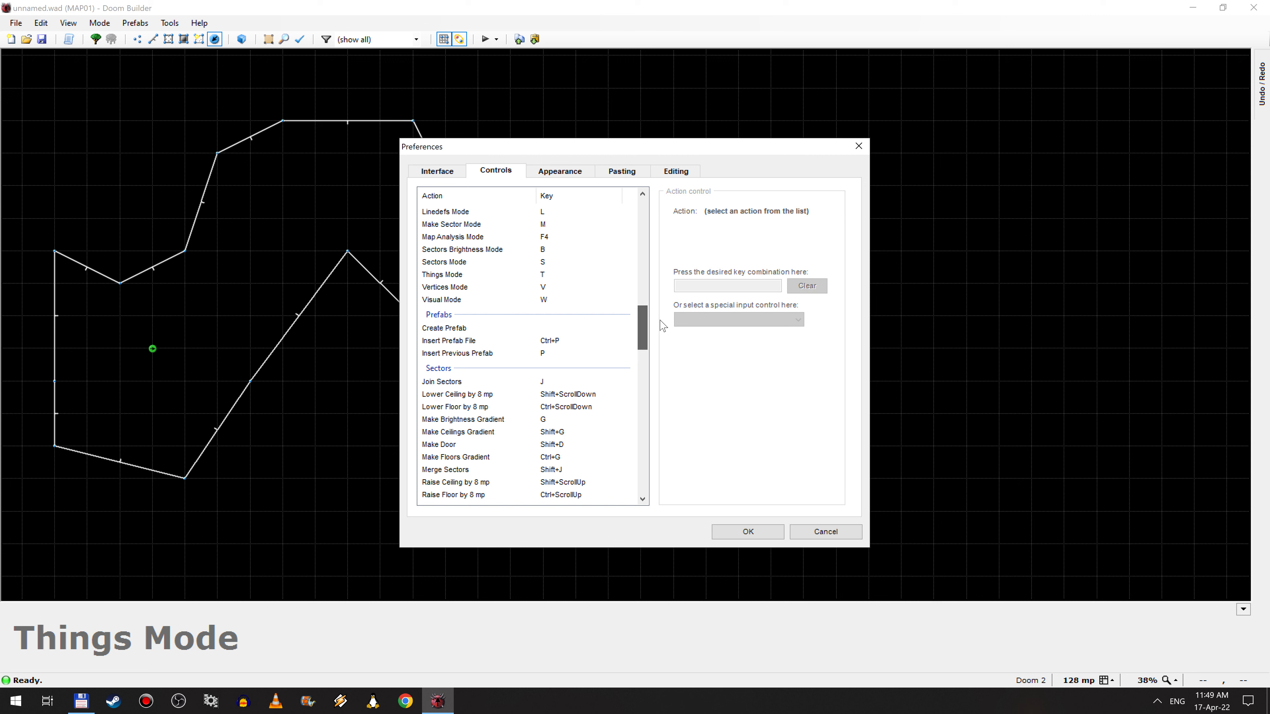
pyautogui.click(453, 300)
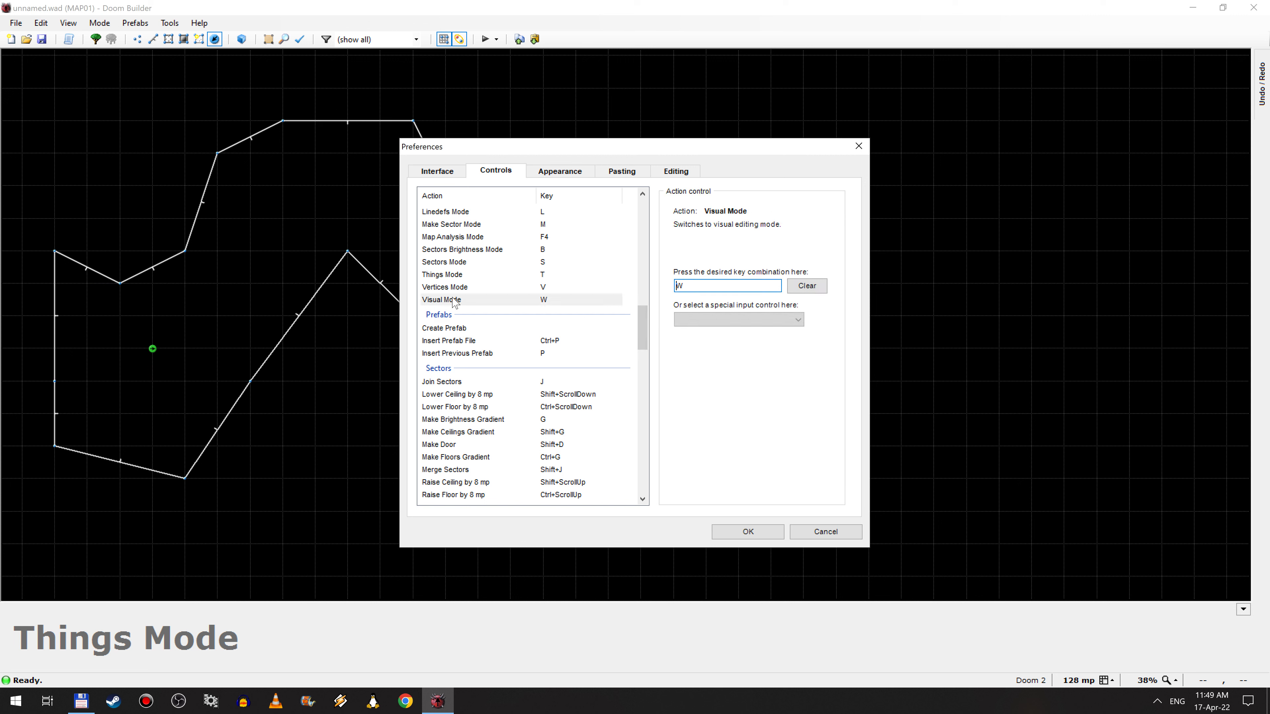
pyautogui.click(832, 532)
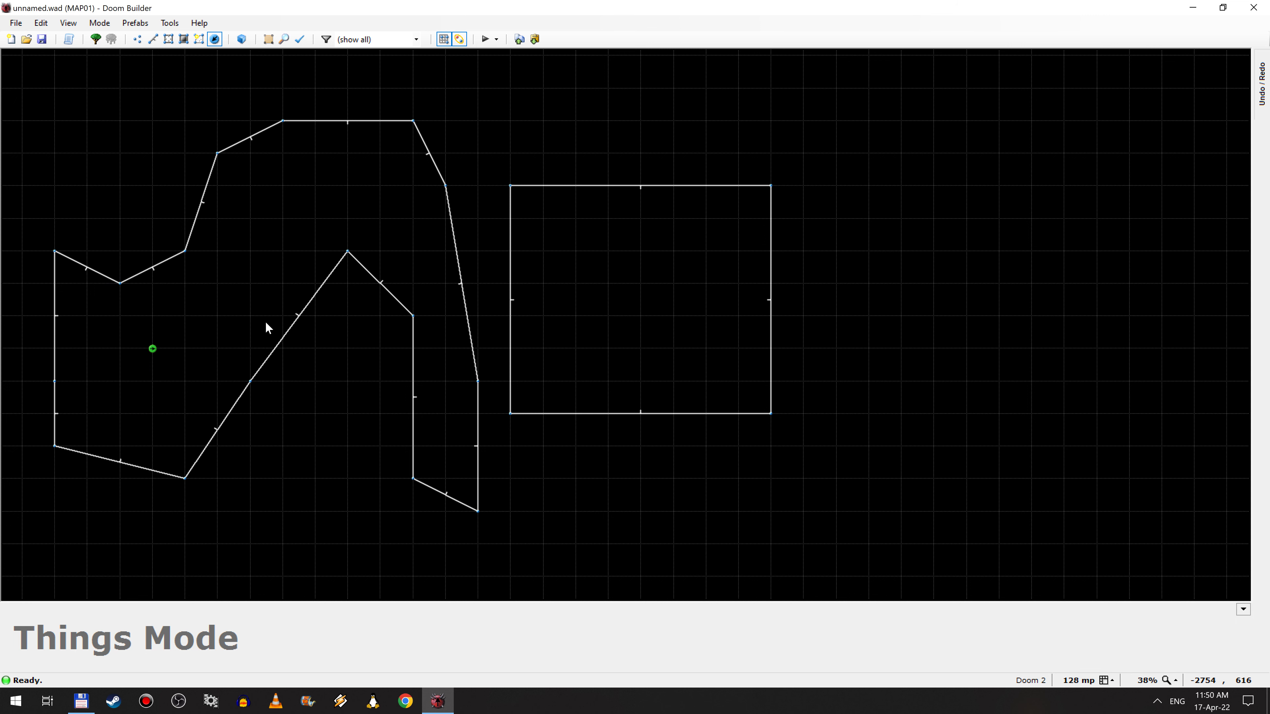
# Step: Switch to Visual Mode and fly into the rectangular room to inspect its walls, floor and ceiling
pyautogui.press('q')
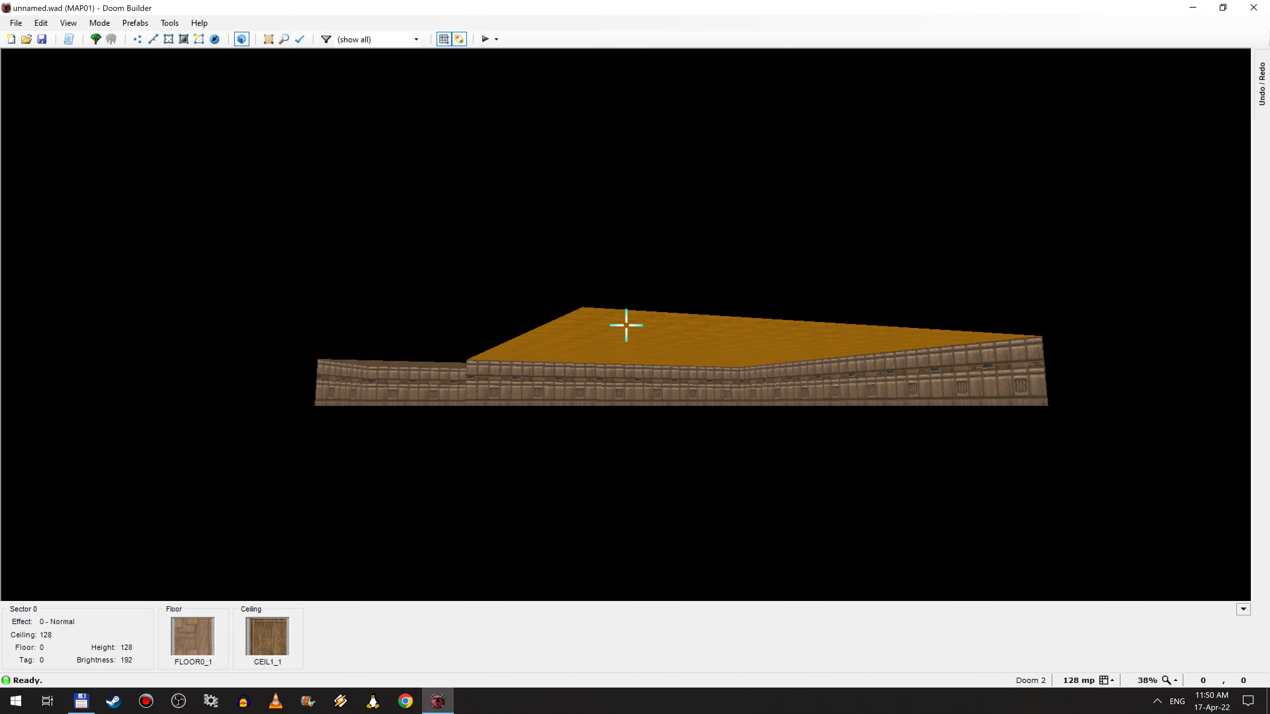
pyautogui.press('w')
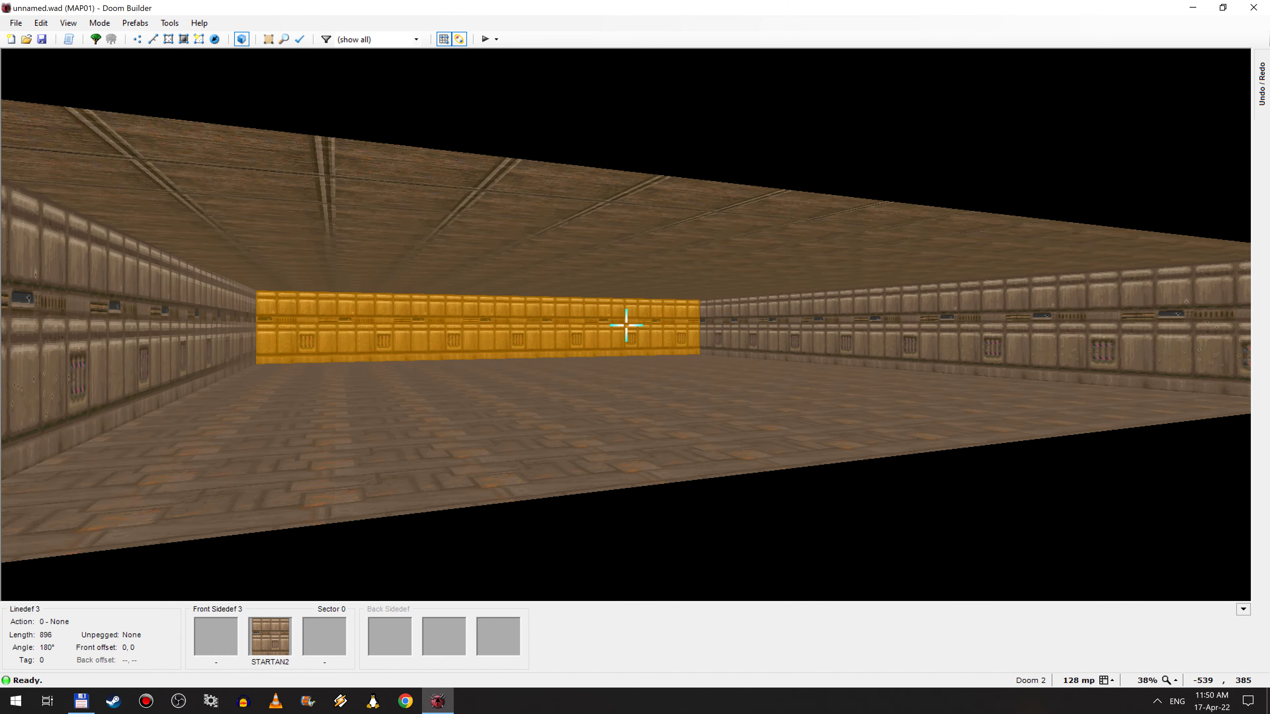
pyautogui.press('e')
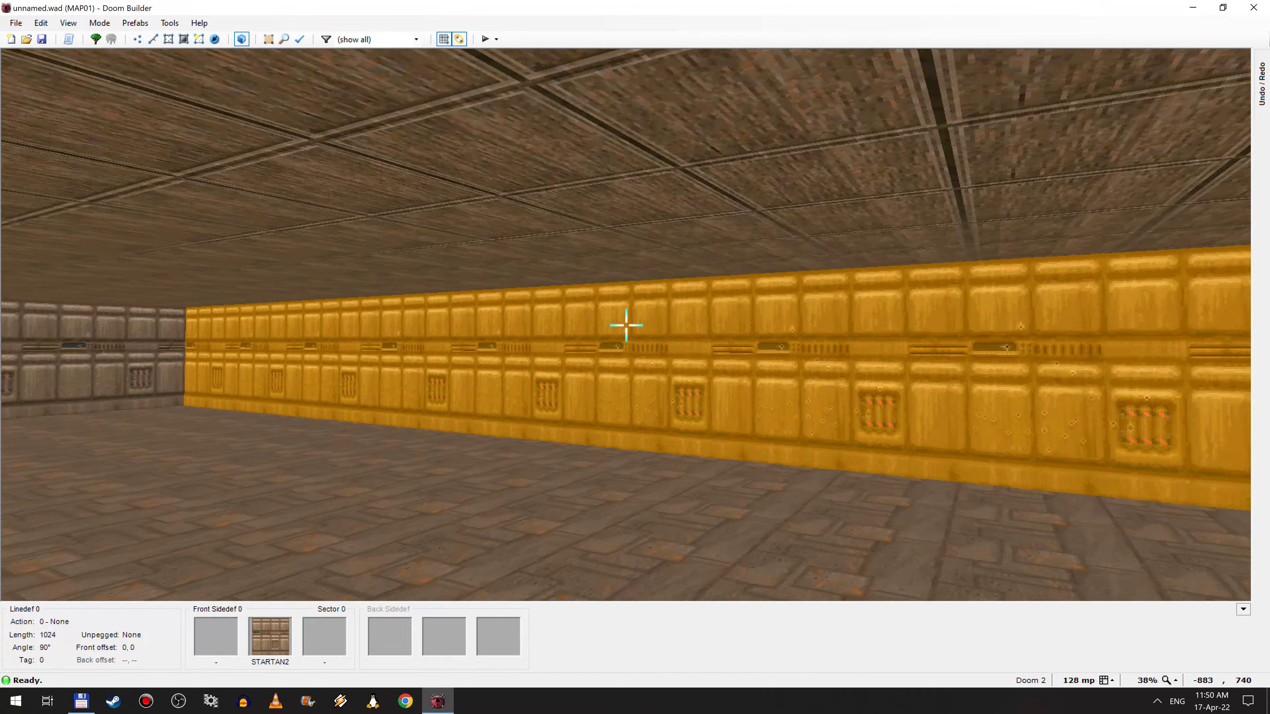
pyautogui.press('e')
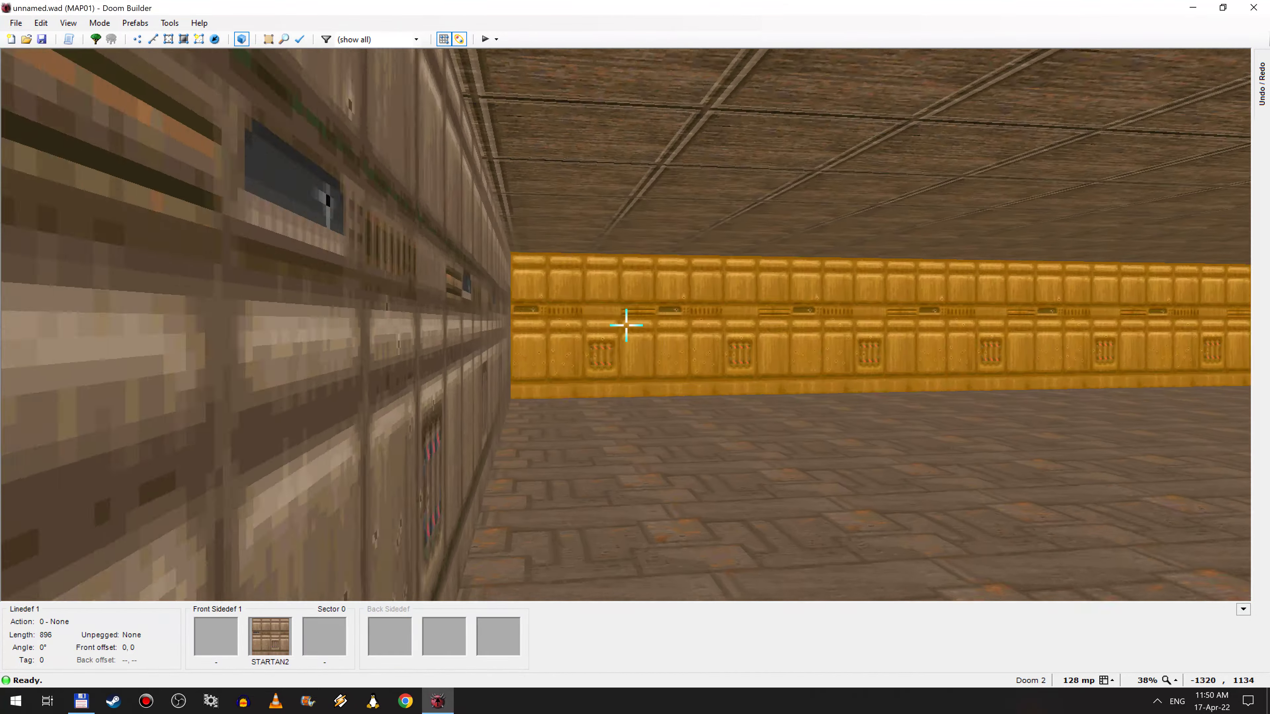
pyautogui.press('e')
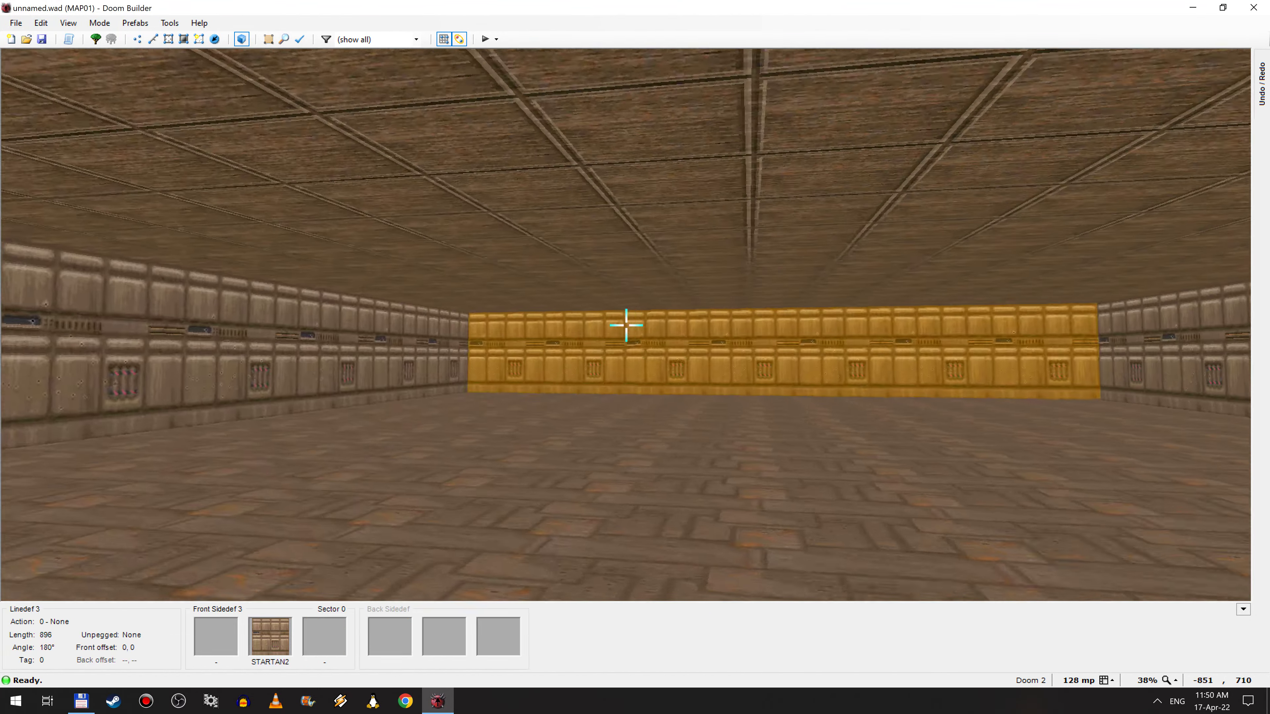
# Step: Fly through the irregular sector in Visual Mode to inspect its walls, floor, ceiling and player start, and return to Things Mode
pyautogui.press('e')
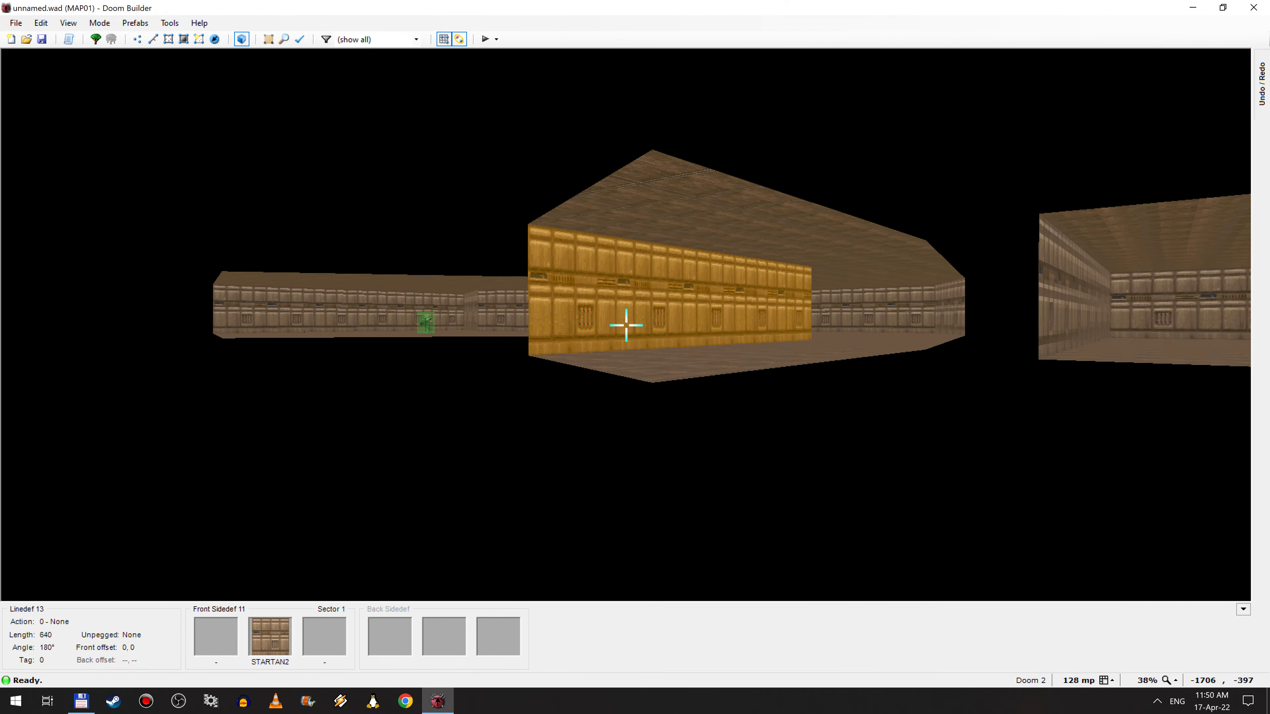
pyautogui.press('e')
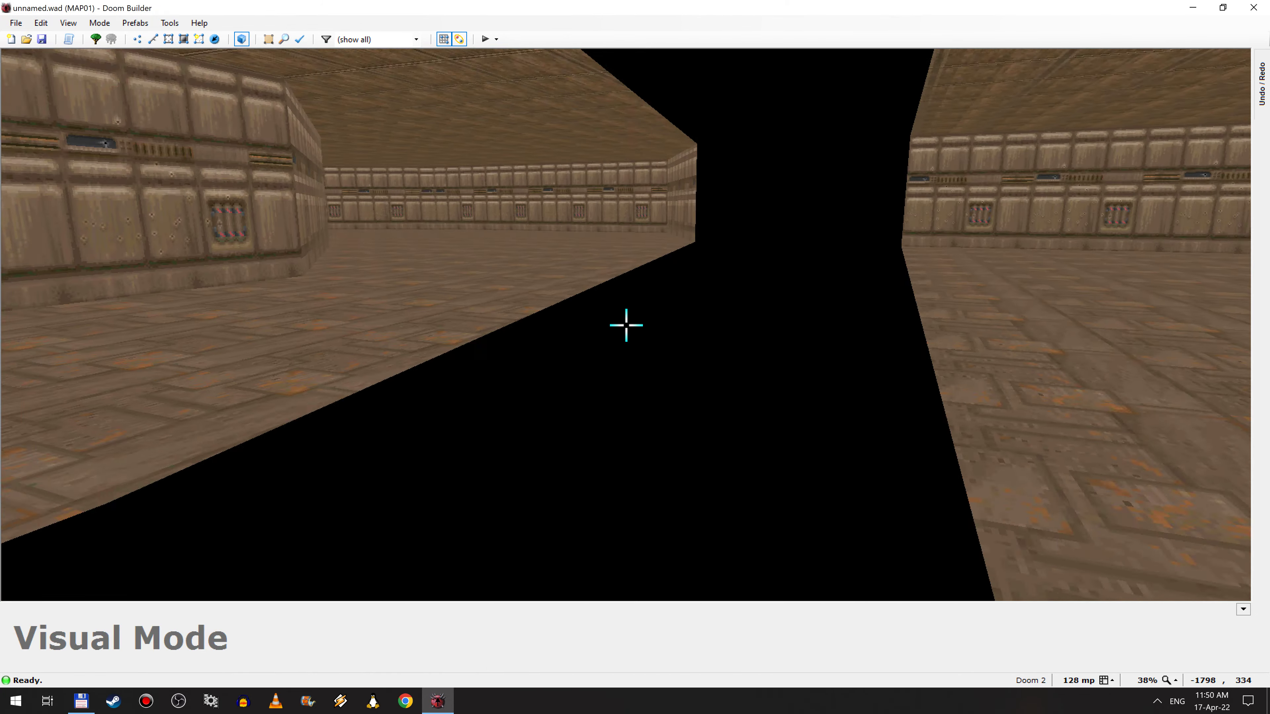
pyautogui.press('e')
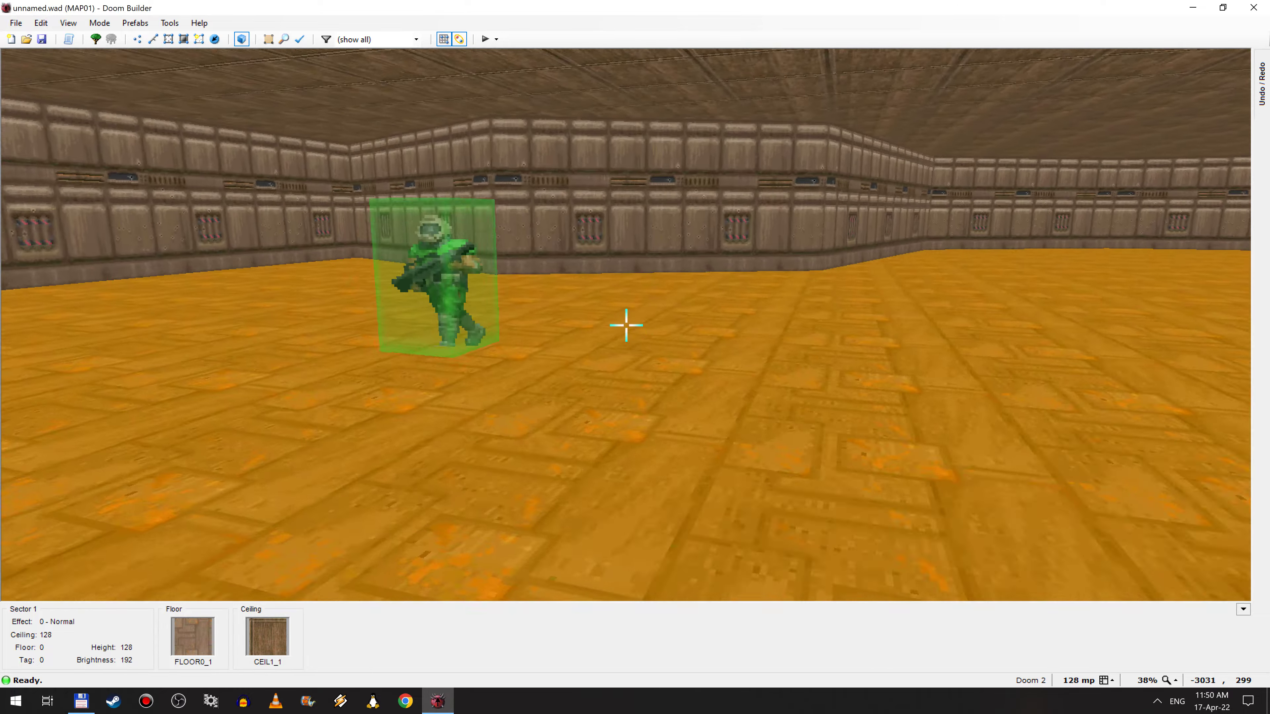
pyautogui.press('e')
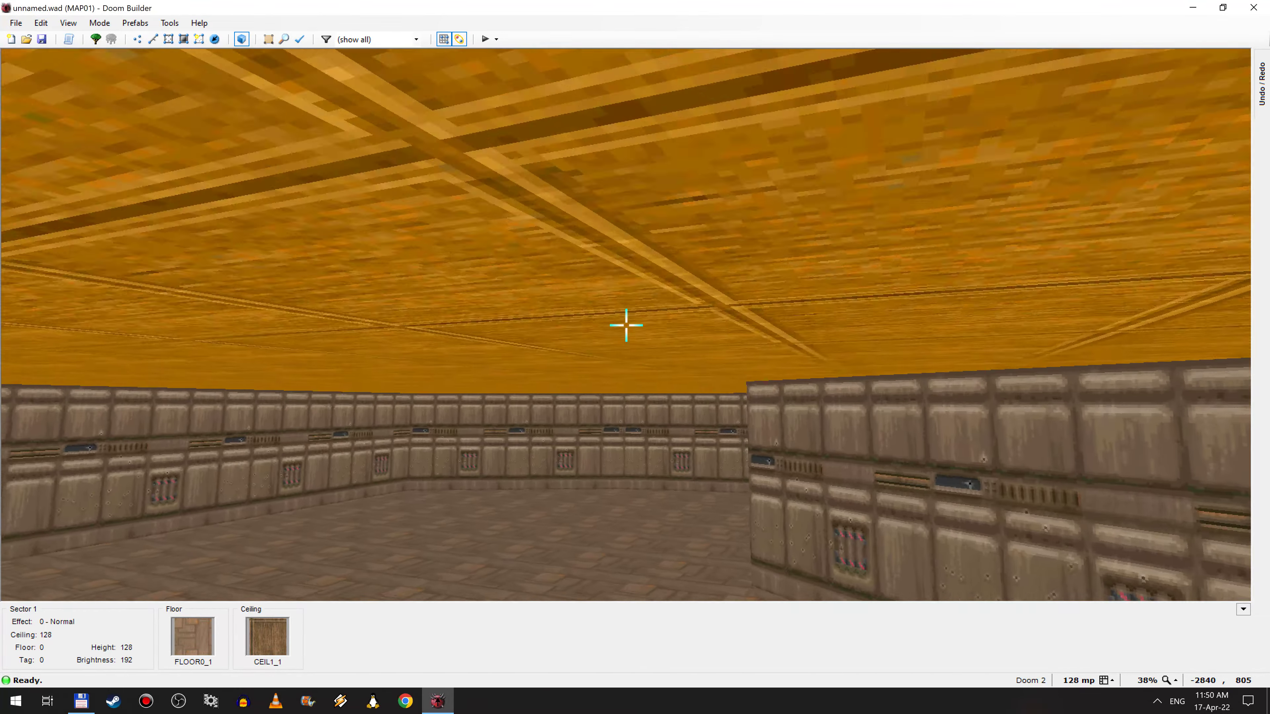
pyautogui.press('e')
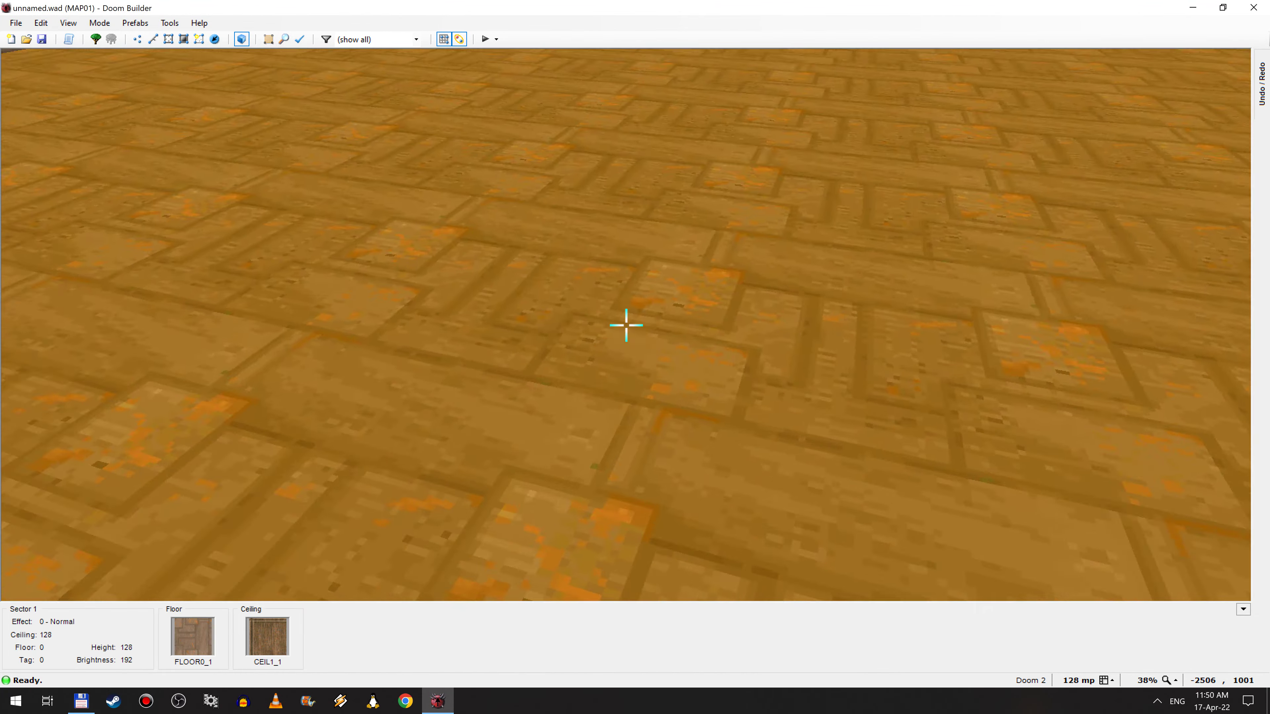
pyautogui.press('t')
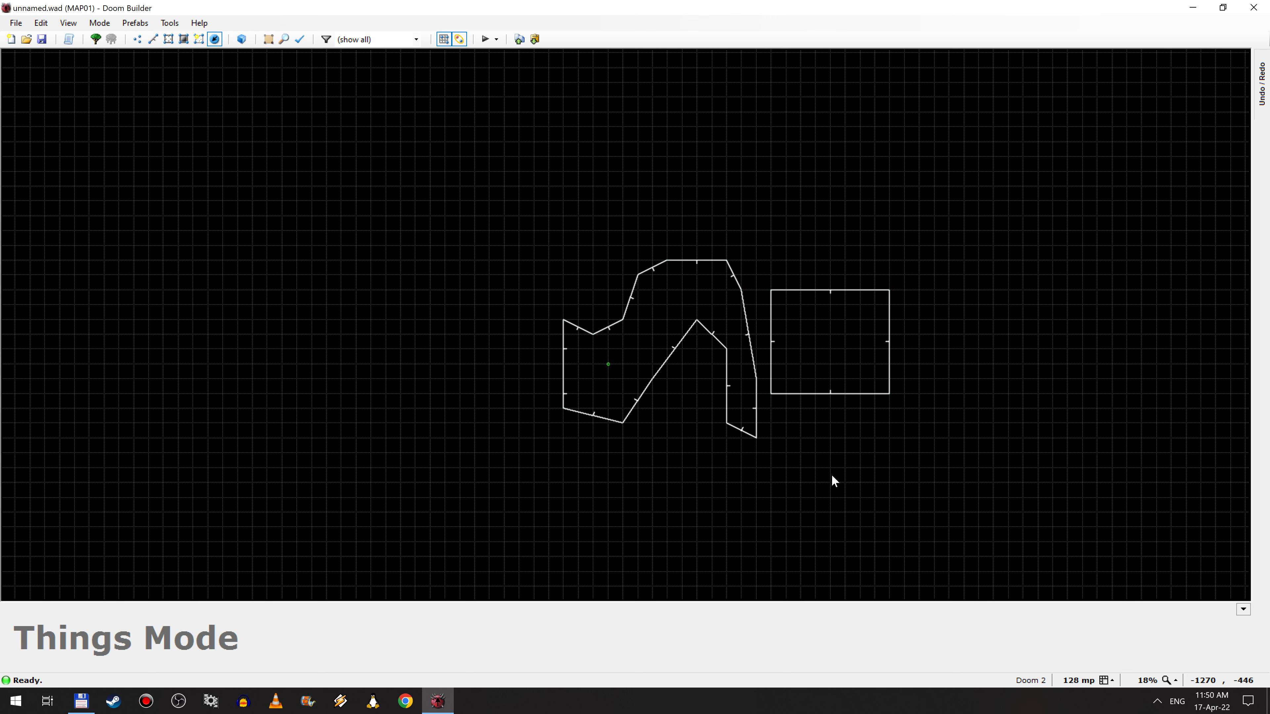
# Step: Switch repeatedly between Things Mode and Visual Mode to view both sectors from different starting points
pyautogui.press('w')
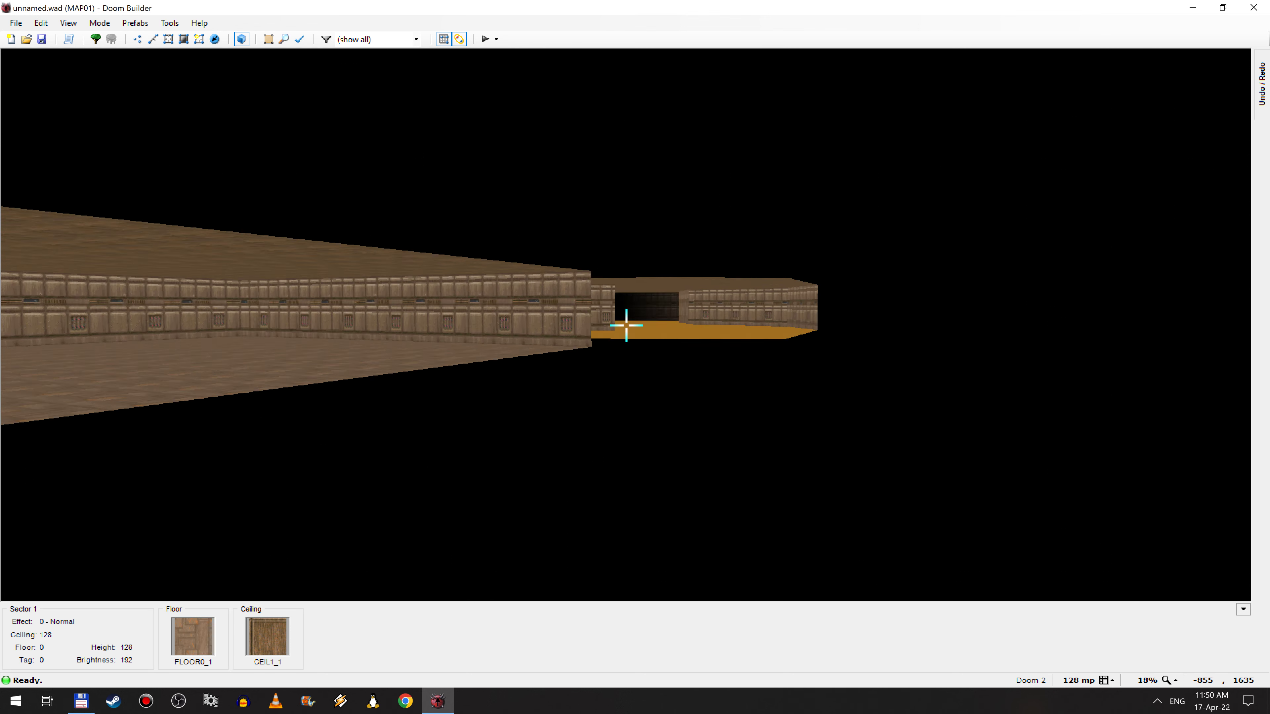
pyautogui.press('f')
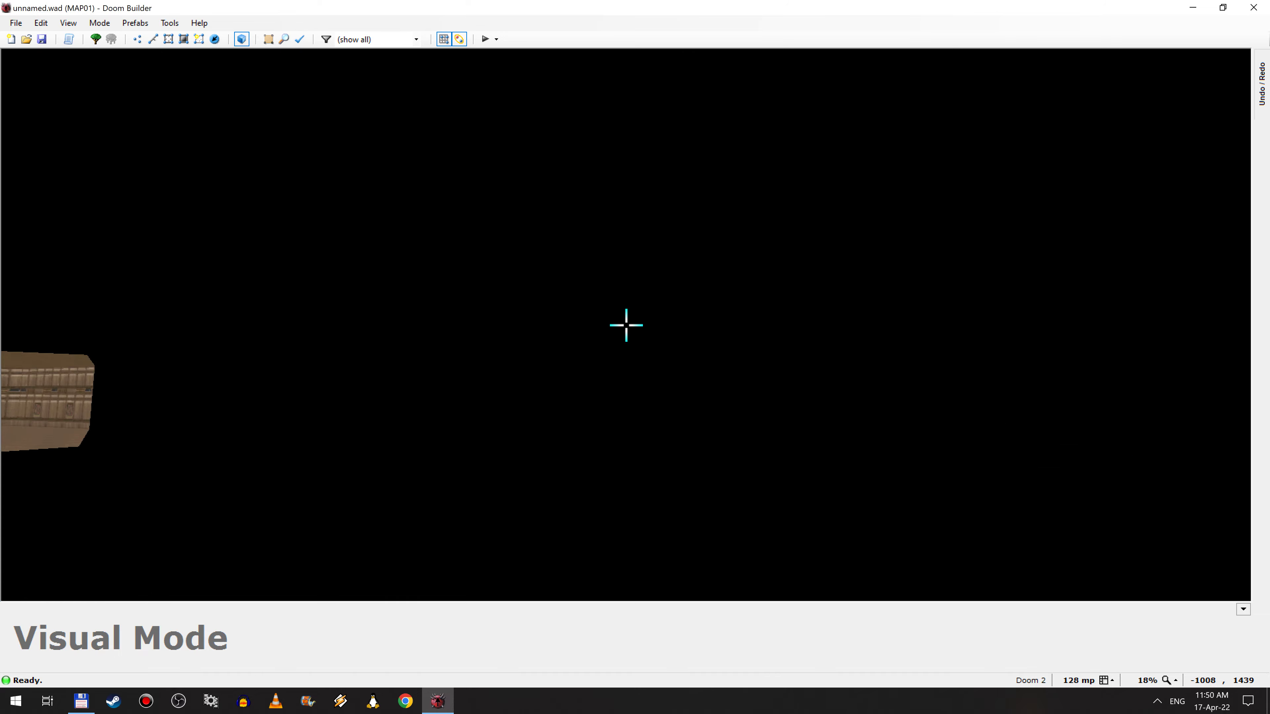
pyautogui.press('w')
pyautogui.scroll(4, 660, 185)
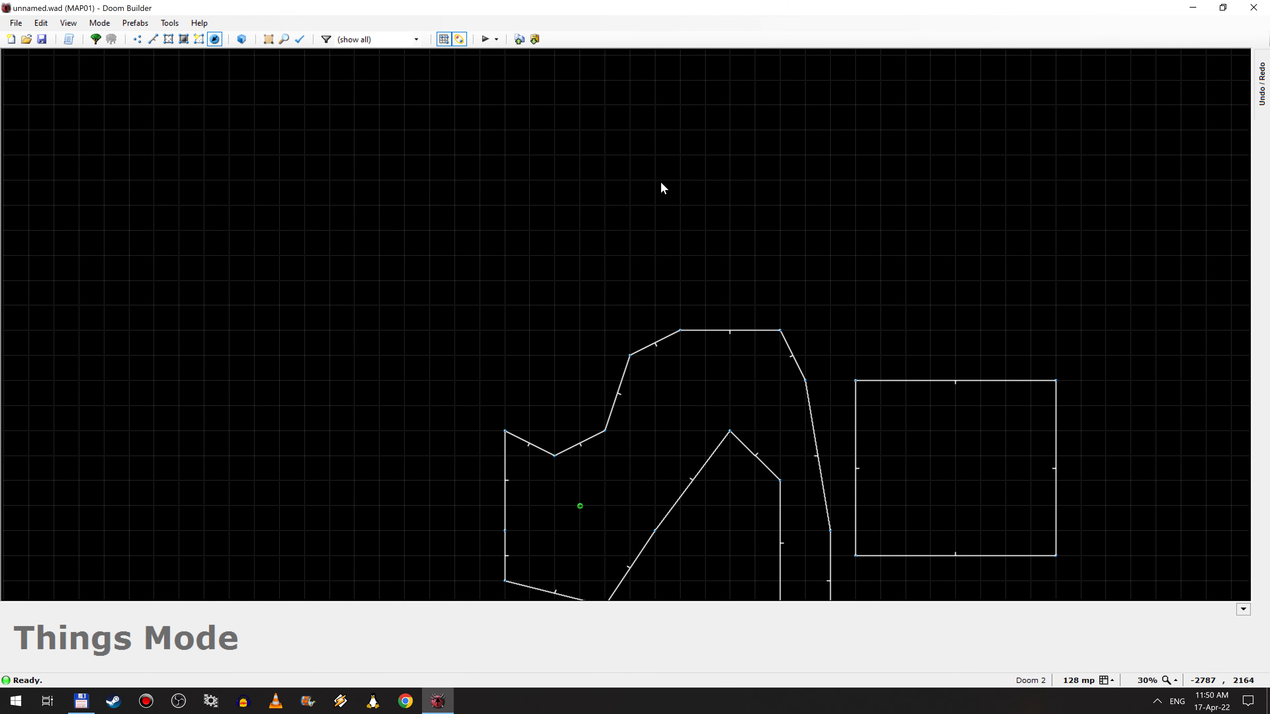
pyautogui.press('w')
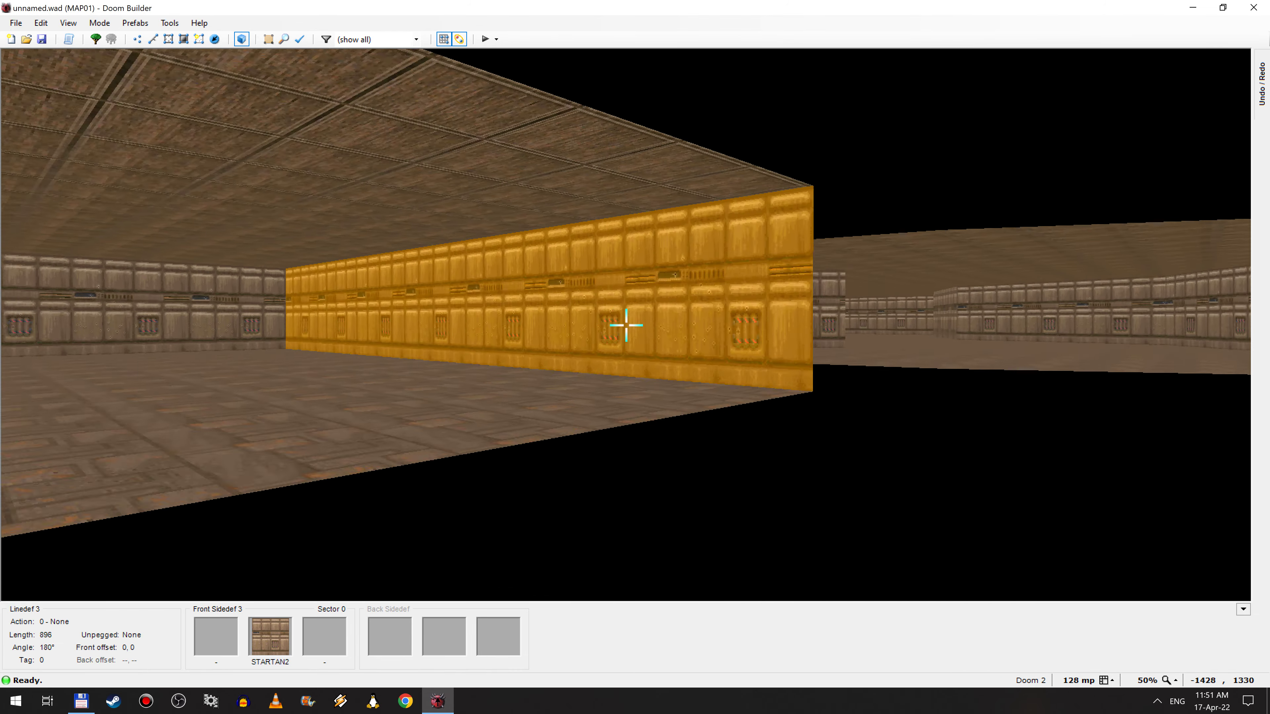
pyautogui.press('e')
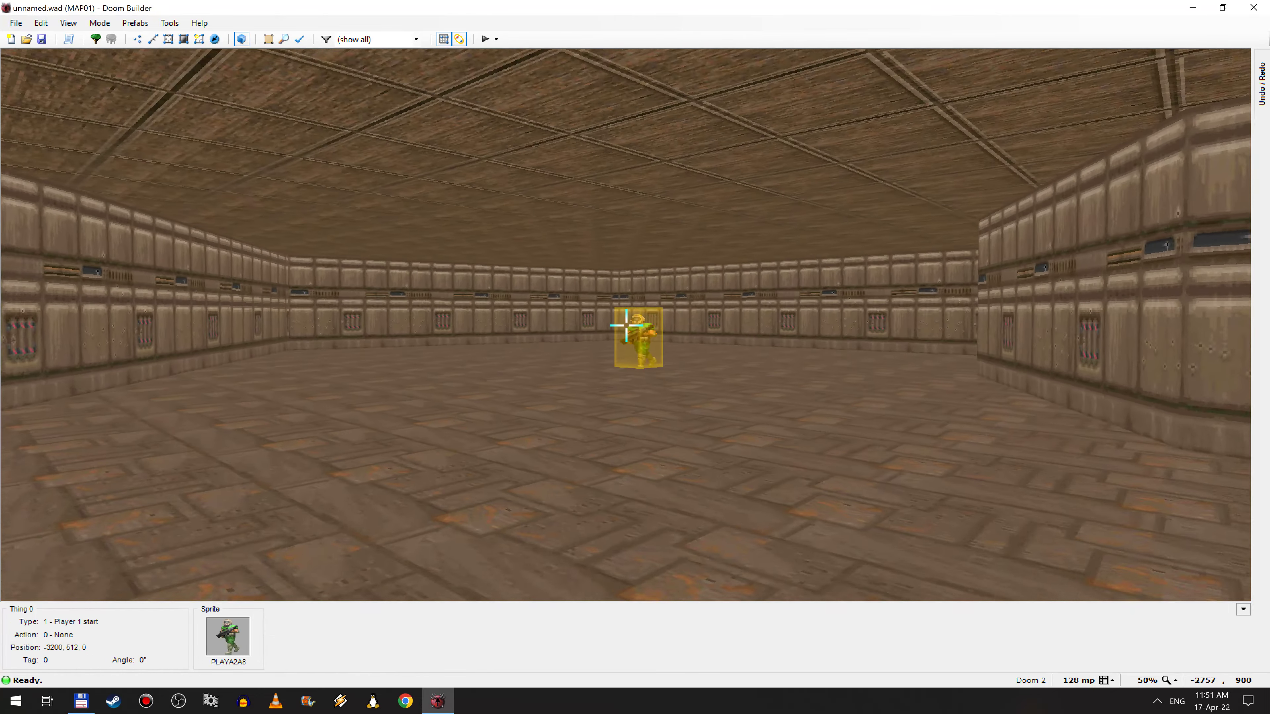
pyautogui.press('w')
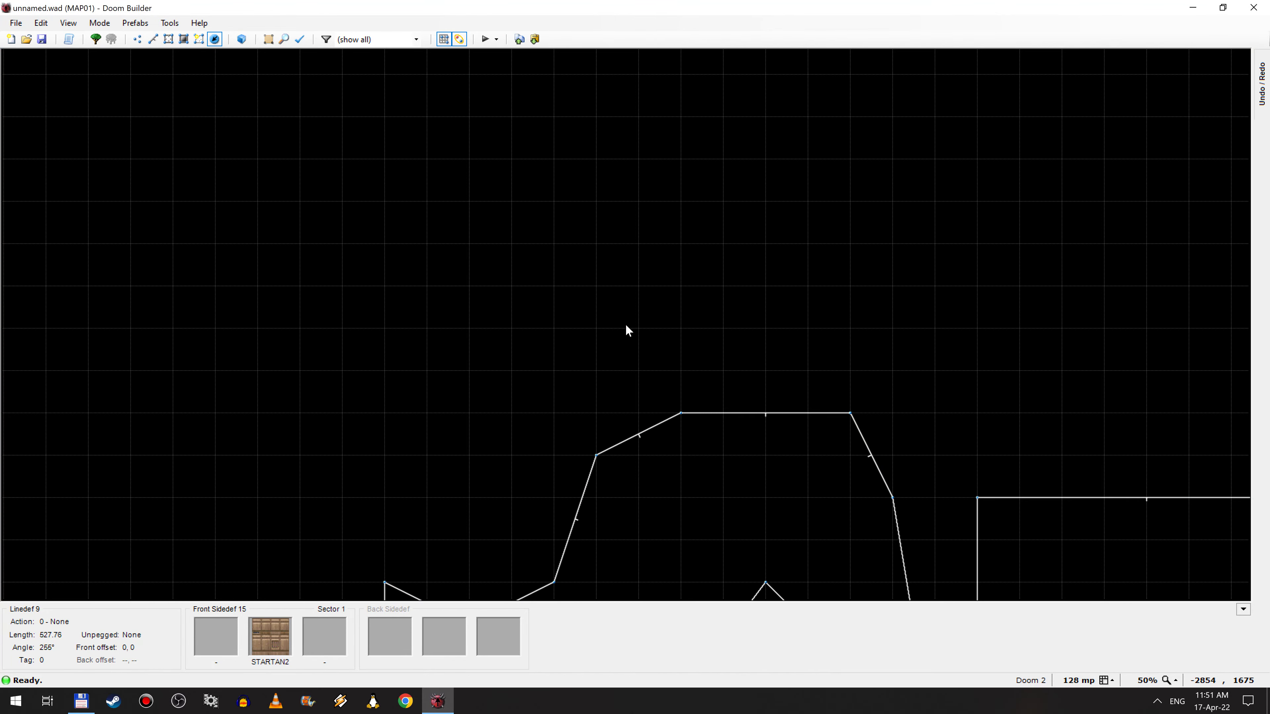
pyautogui.scroll(-2, 656, 316)
pyautogui.press('w')
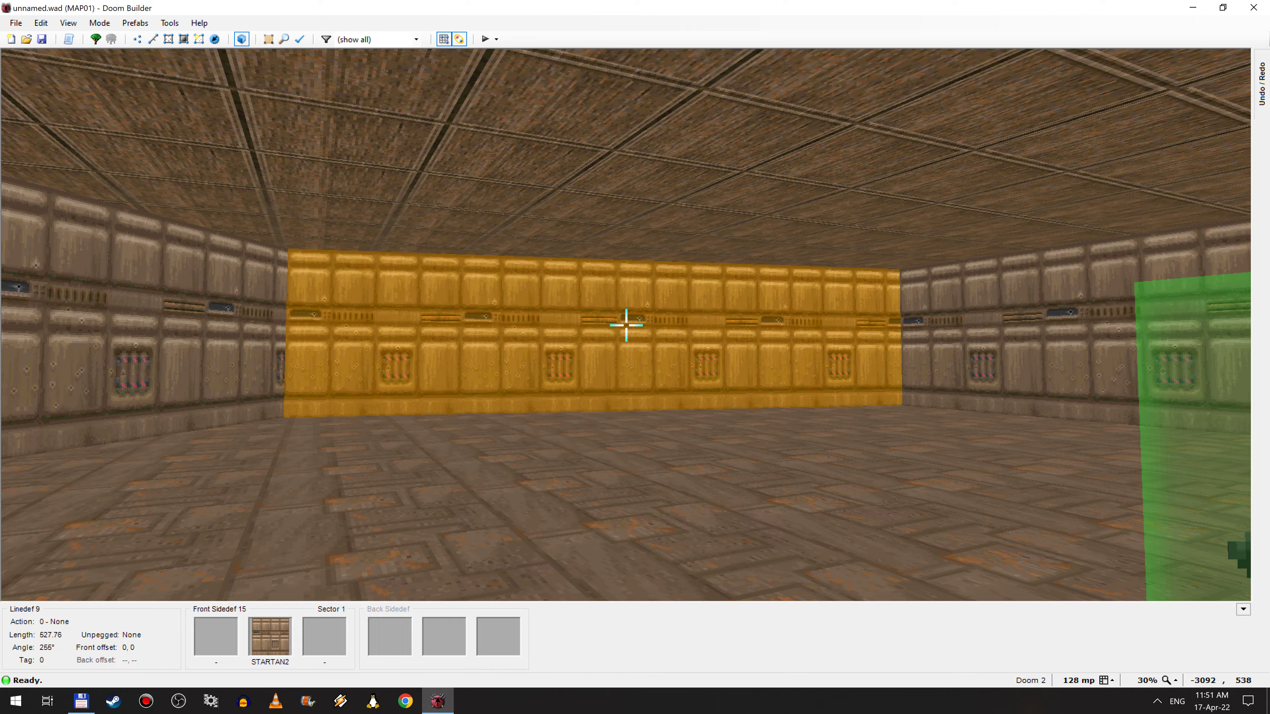
pyautogui.press('w')
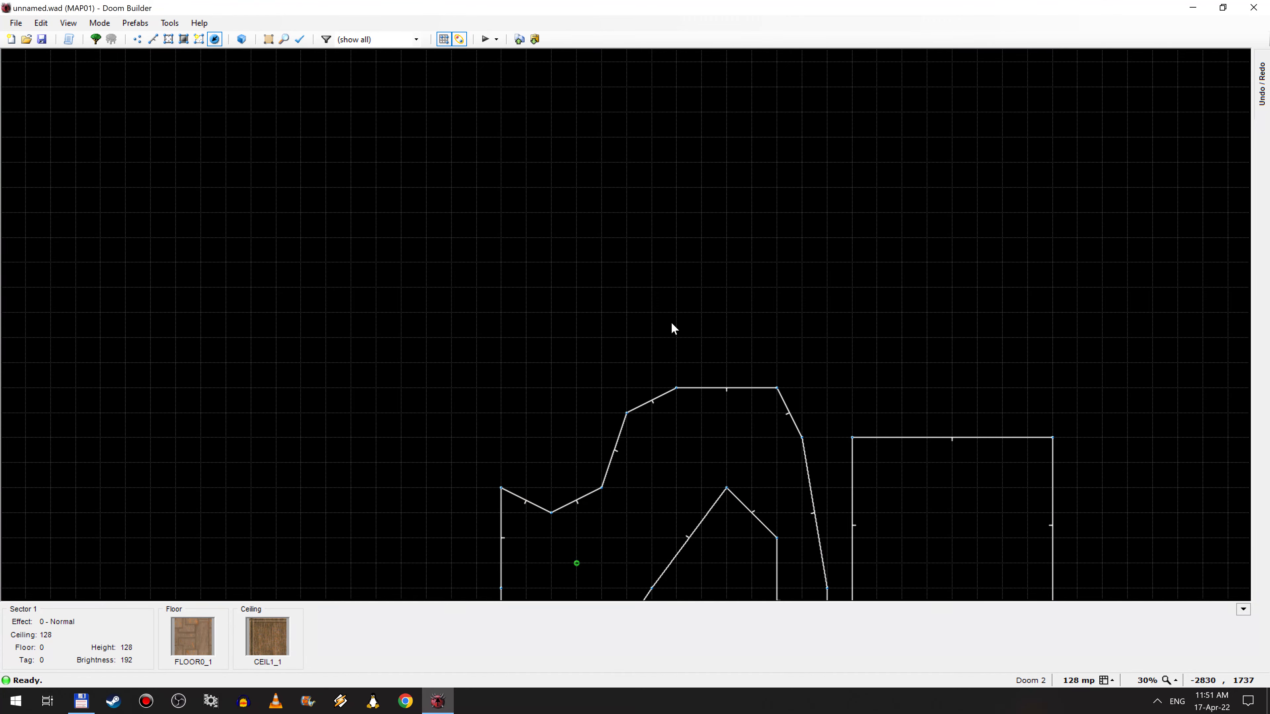
# Step: Bring both sectors fully into the 2D map view and briefly check Visual Mode once more
pyautogui.press('Down')
pyautogui.press('Down')
pyautogui.press('Down')
pyautogui.press('Down')
pyautogui.press('Down')
pyautogui.press('Down')
pyautogui.press('Down')
pyautogui.press('Down')
pyautogui.press('Right')
pyautogui.press('Up')
pyautogui.press('Up')
pyautogui.press('Right')
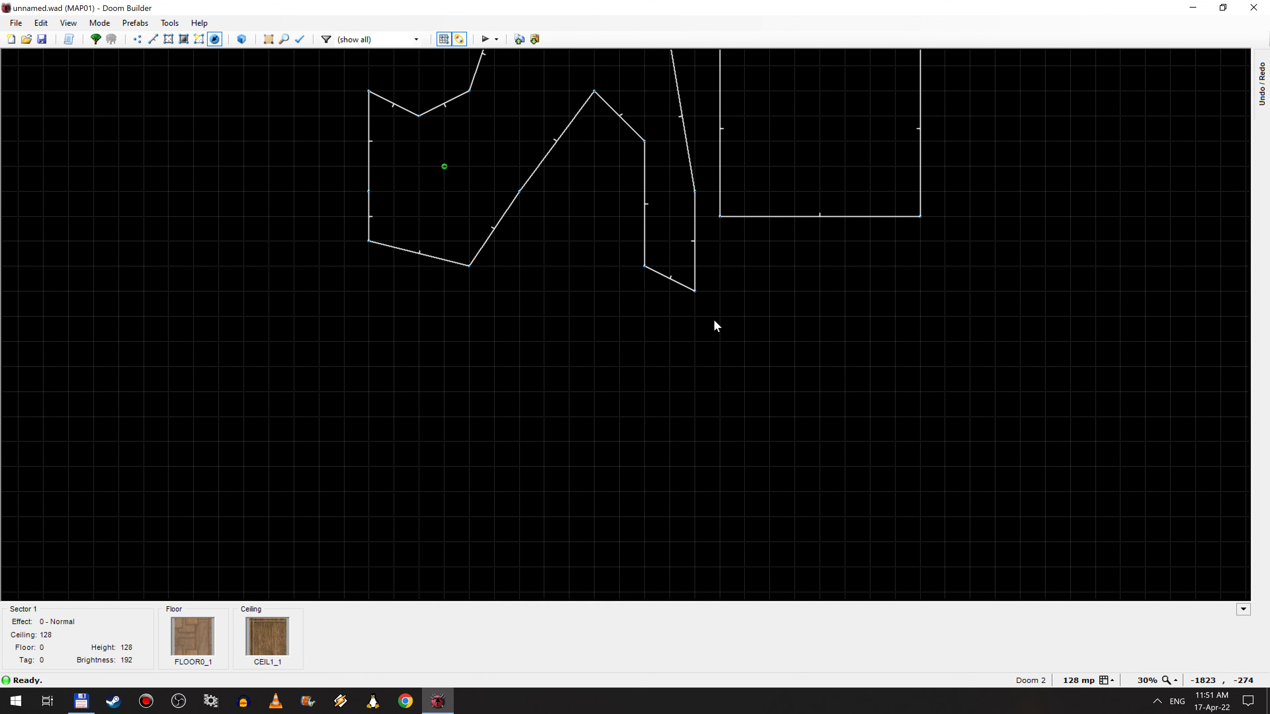
pyautogui.press('Up')
pyautogui.press('Up')
pyautogui.press('Right')
pyautogui.press('Right')
pyautogui.press('w')
pyautogui.press('w')
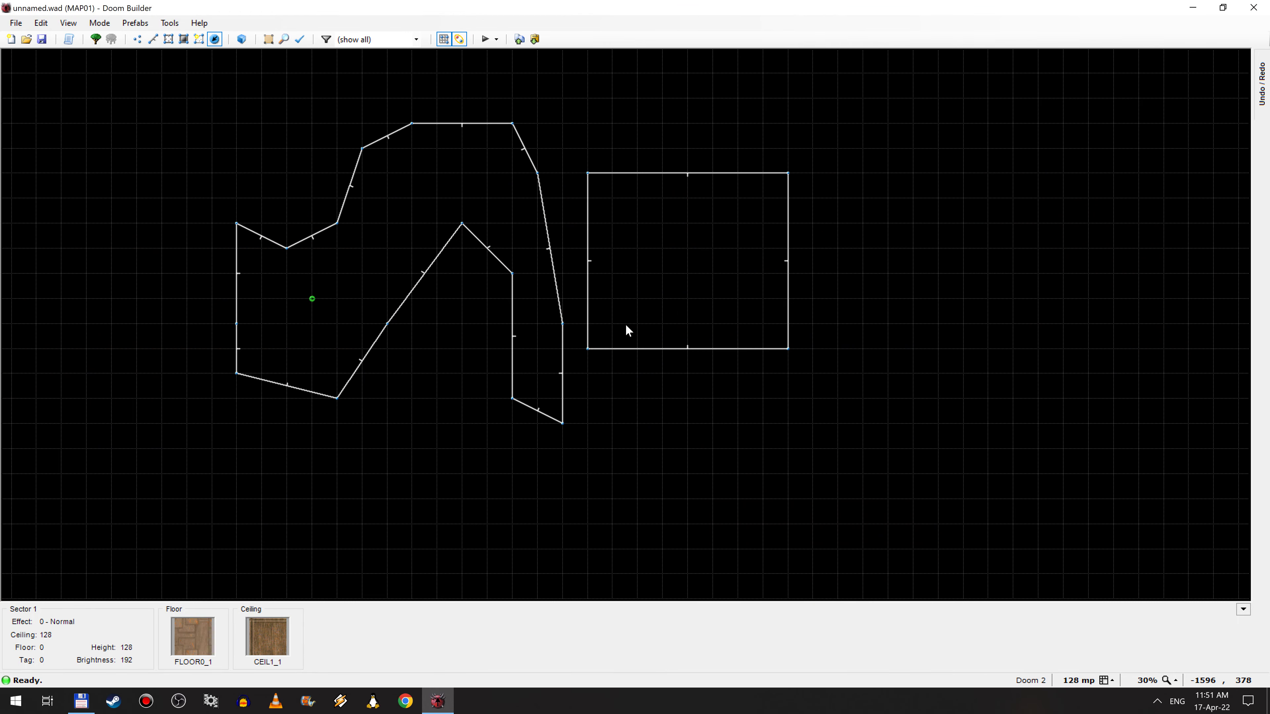
# Step: Insert a thing in the lower end of the irregular sector's narrow leg and set its type to Visual Mode camera
pyautogui.click(183, 40)
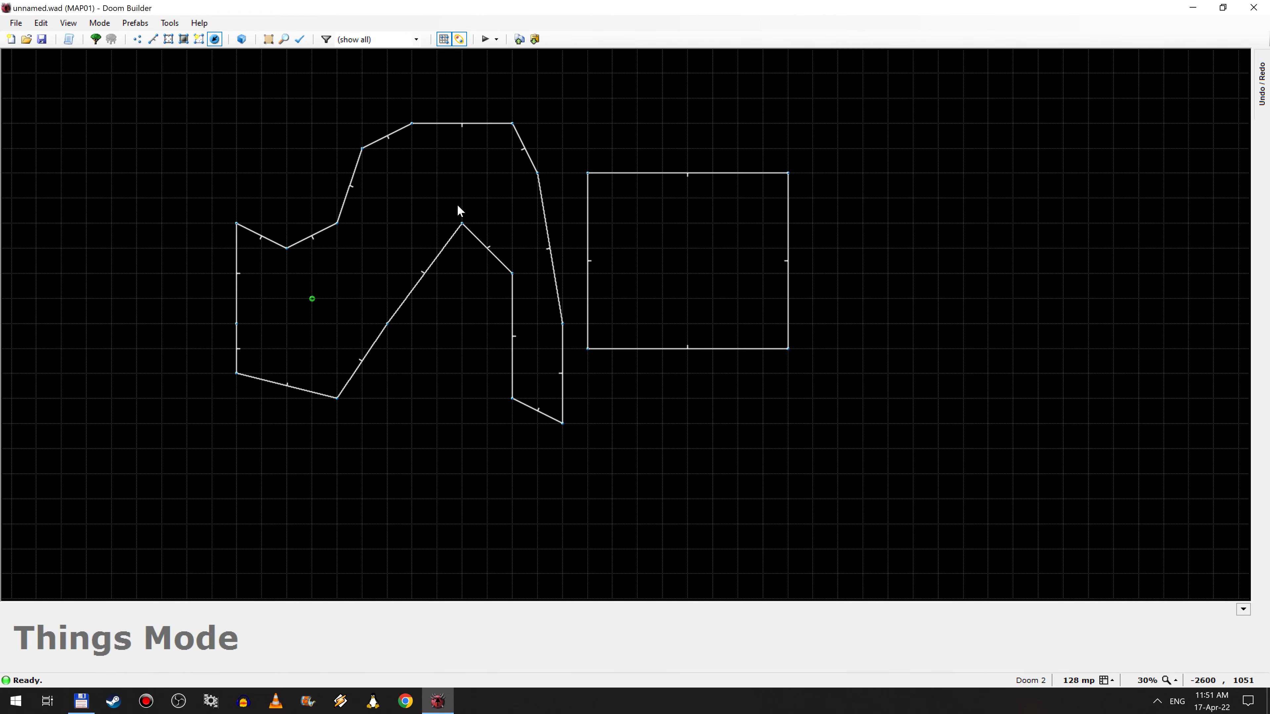
pyautogui.rightClick(540, 378)
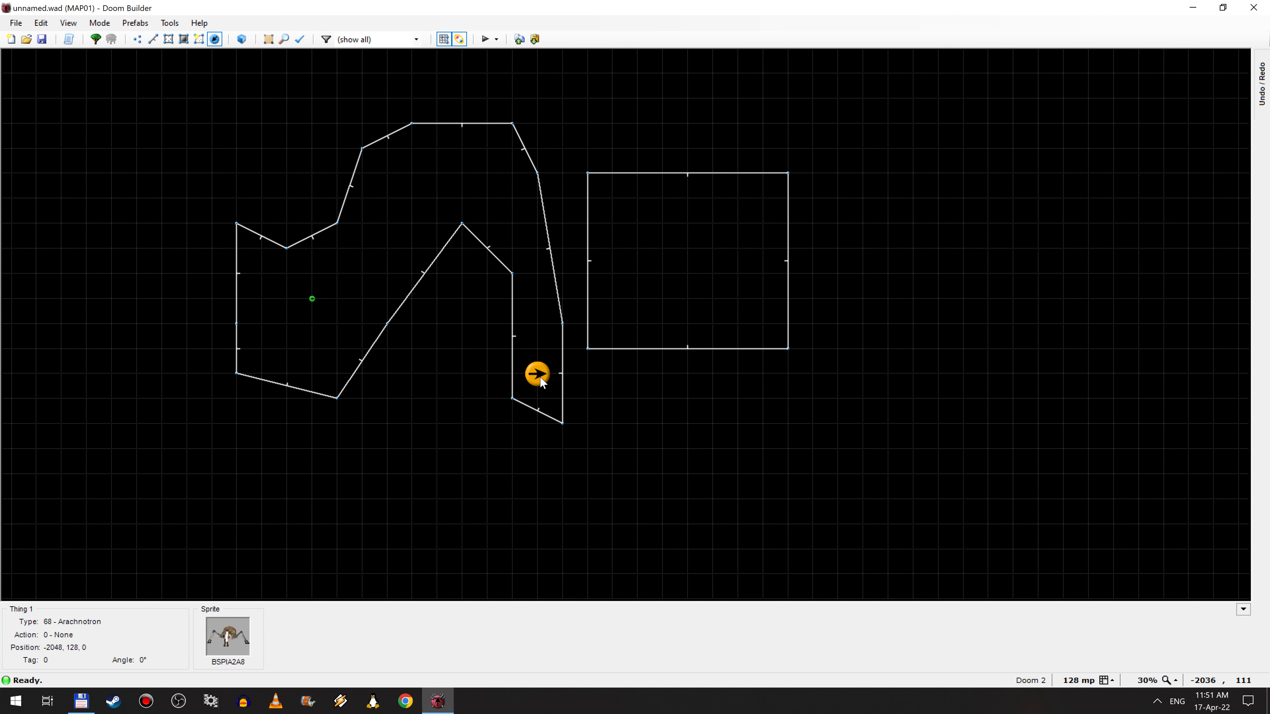
pyautogui.rightClick(540, 376)
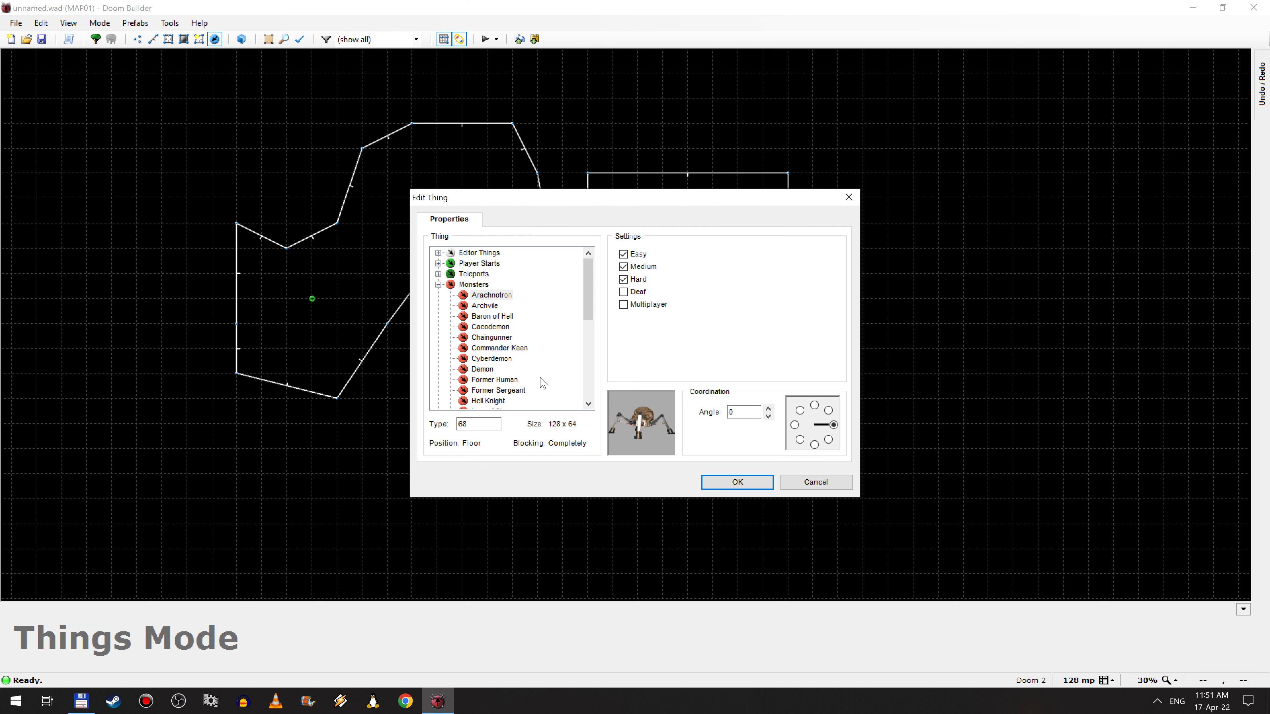
pyautogui.doubleClick(480, 253)
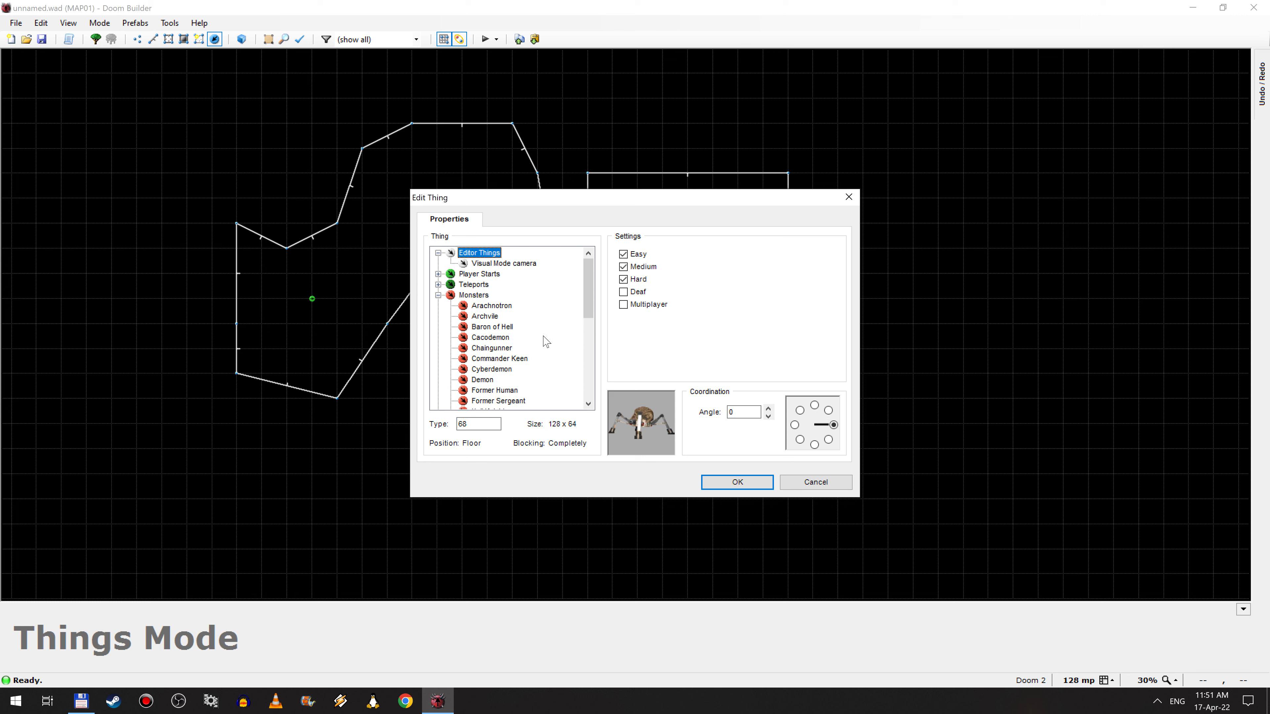
pyautogui.click(515, 263)
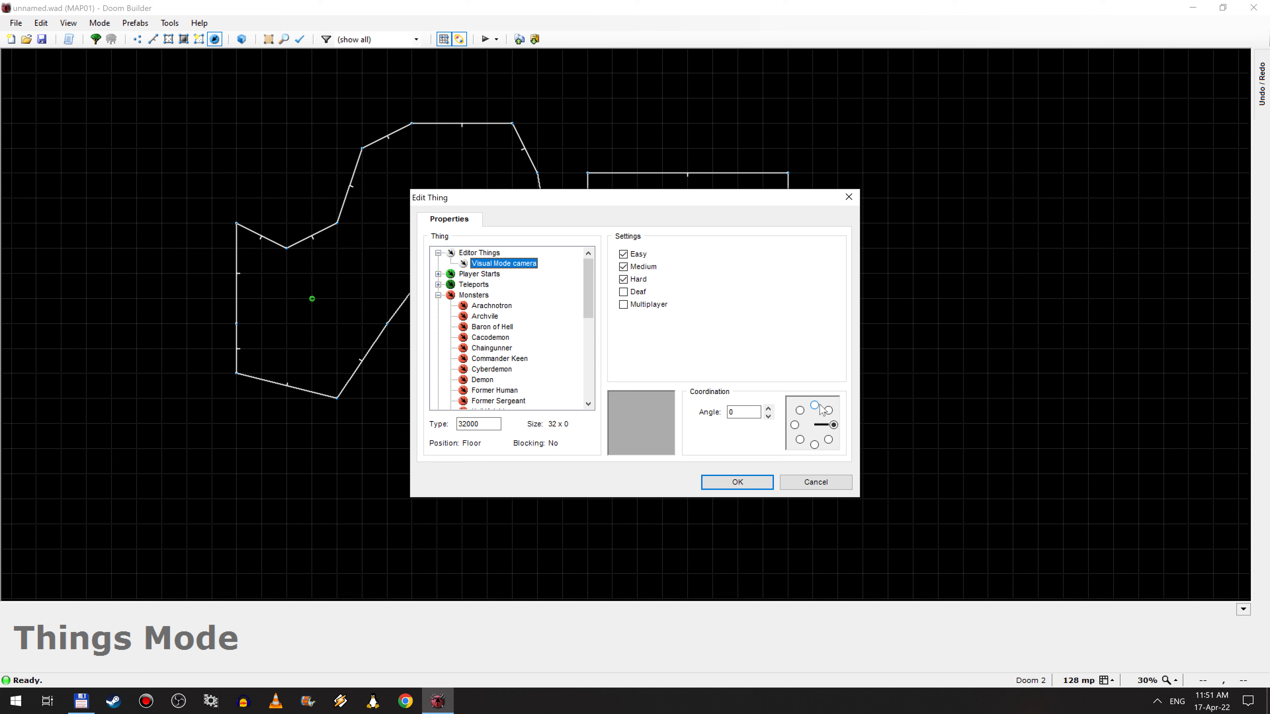
pyautogui.click(734, 482)
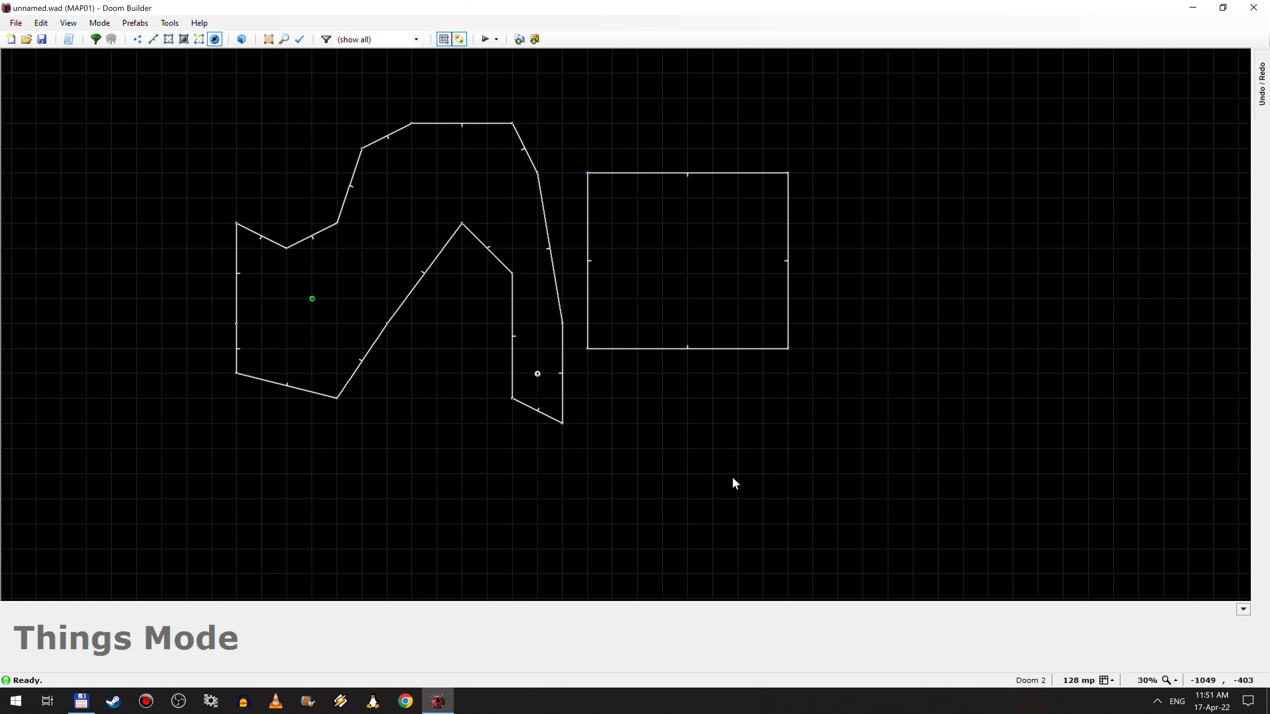
# Step: Enter Visual Mode from the camera thing, fly towards the player start, and inspect the camera's updated position on the 2D map
pyautogui.press('w')
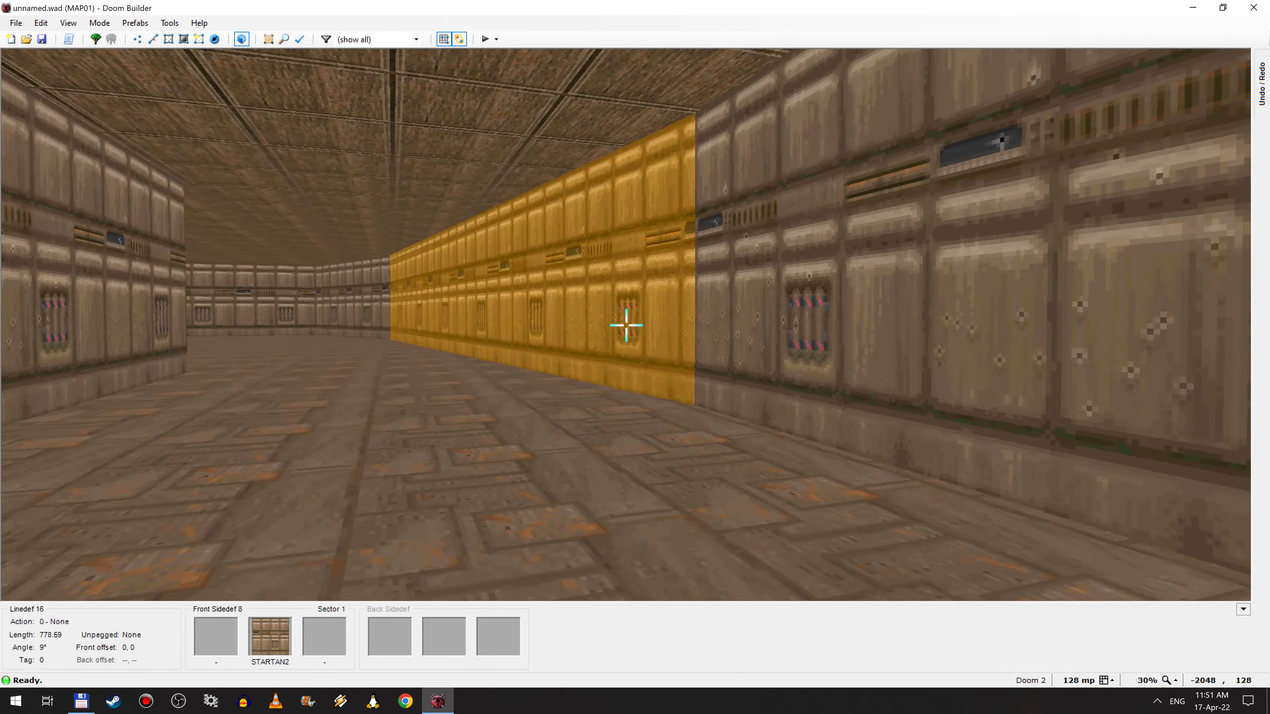
pyautogui.press('e')
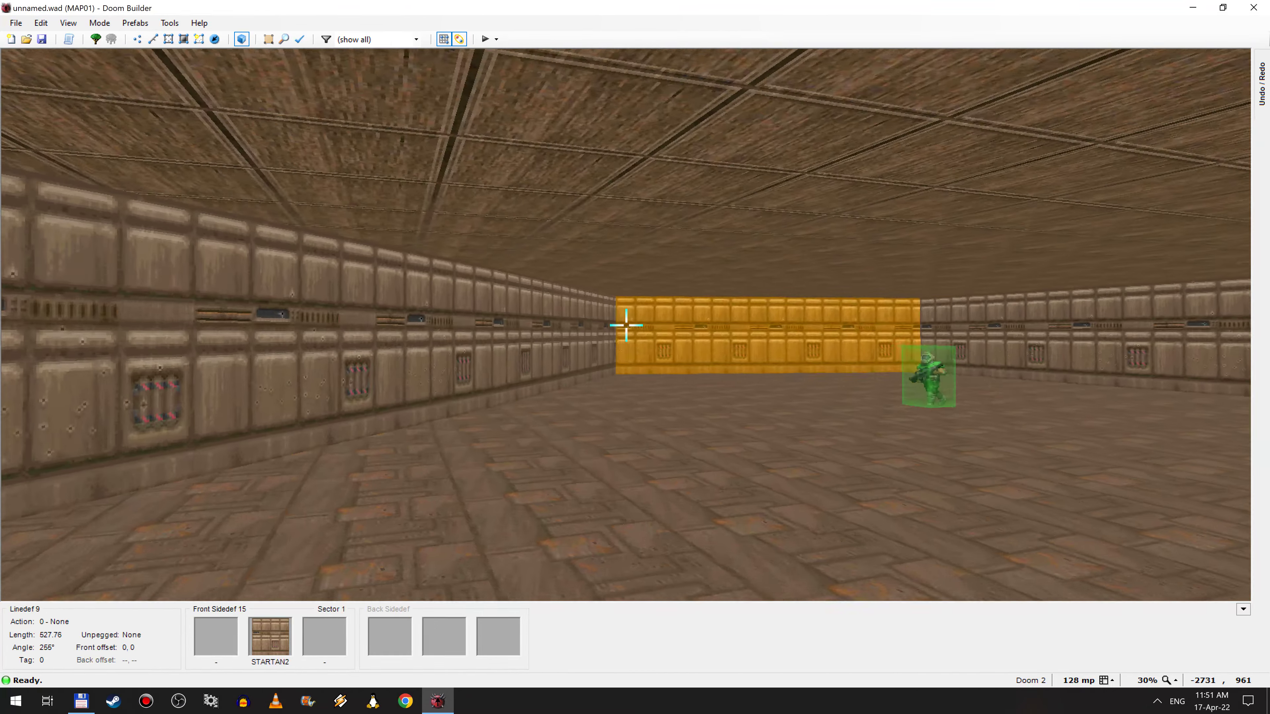
pyautogui.press('e')
pyautogui.press('w')
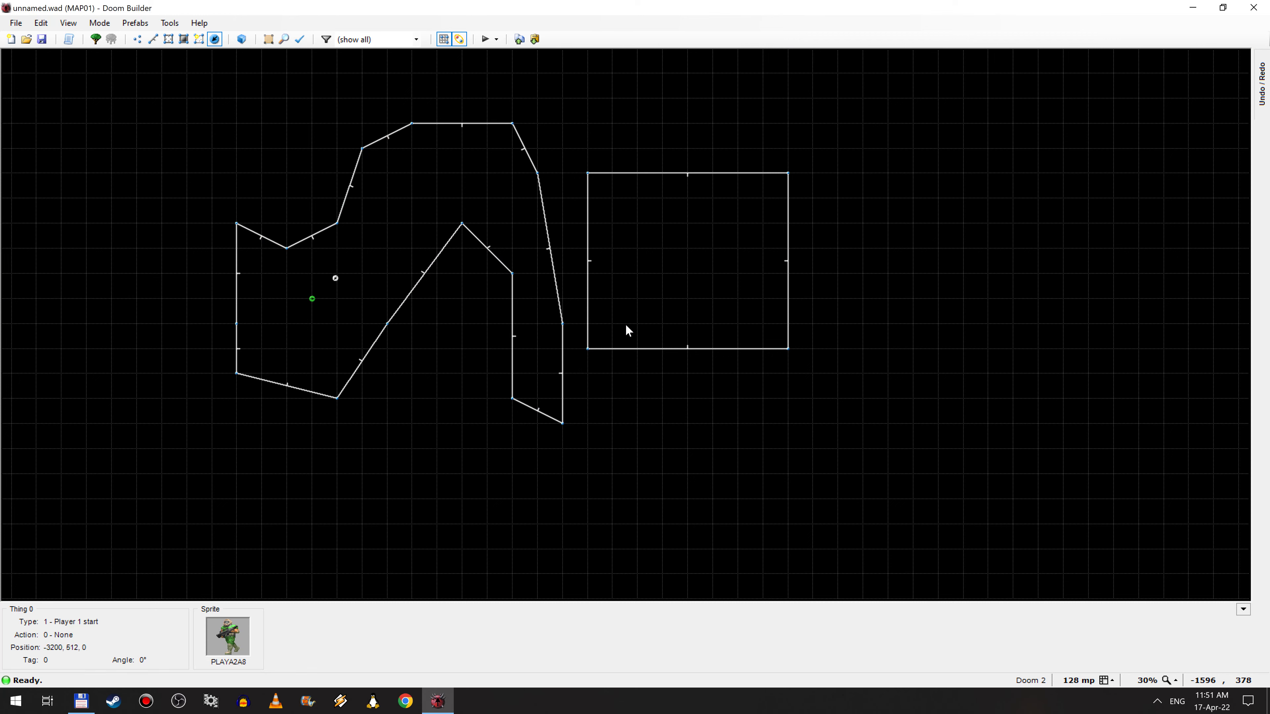
pyautogui.scroll(8, 335, 284)
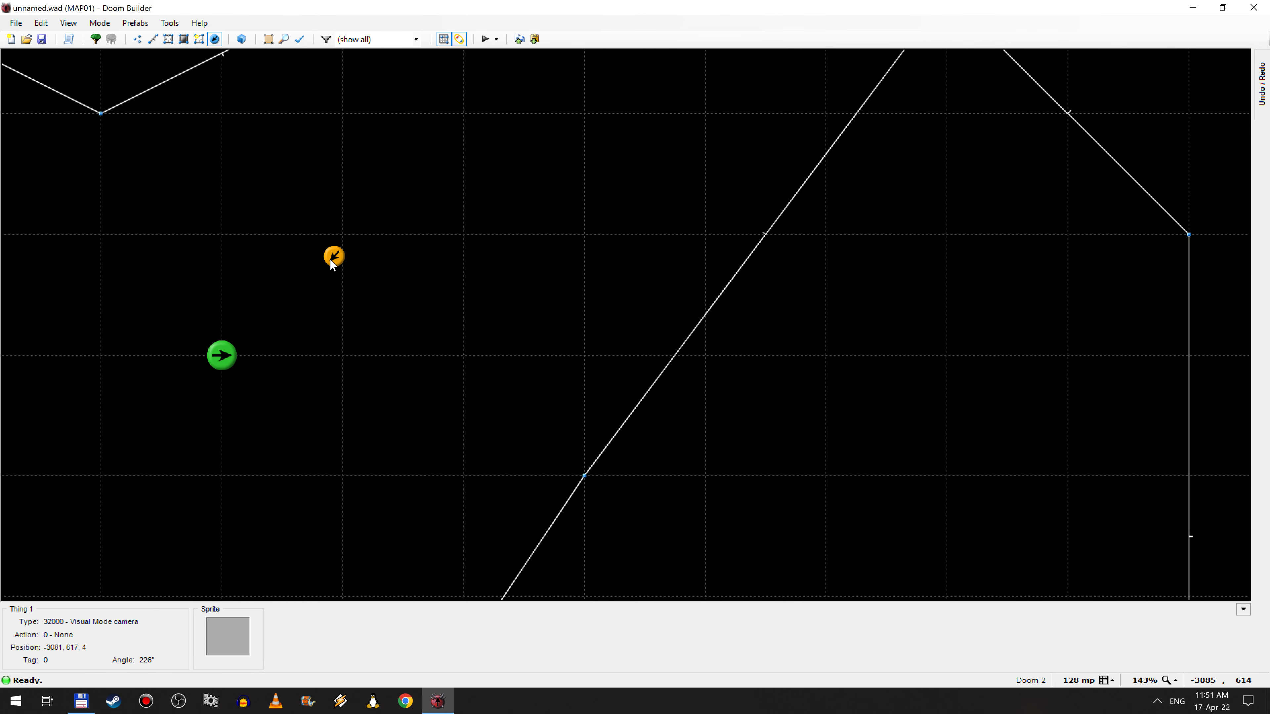
# Step: Move the Visual Mode camera thing into the rectangular room near its west wall, finishing in Things Mode
pyautogui.scroll(-9, 332, 264)
pyautogui.moveTo(338, 257); pyautogui.dragTo(555, 235)
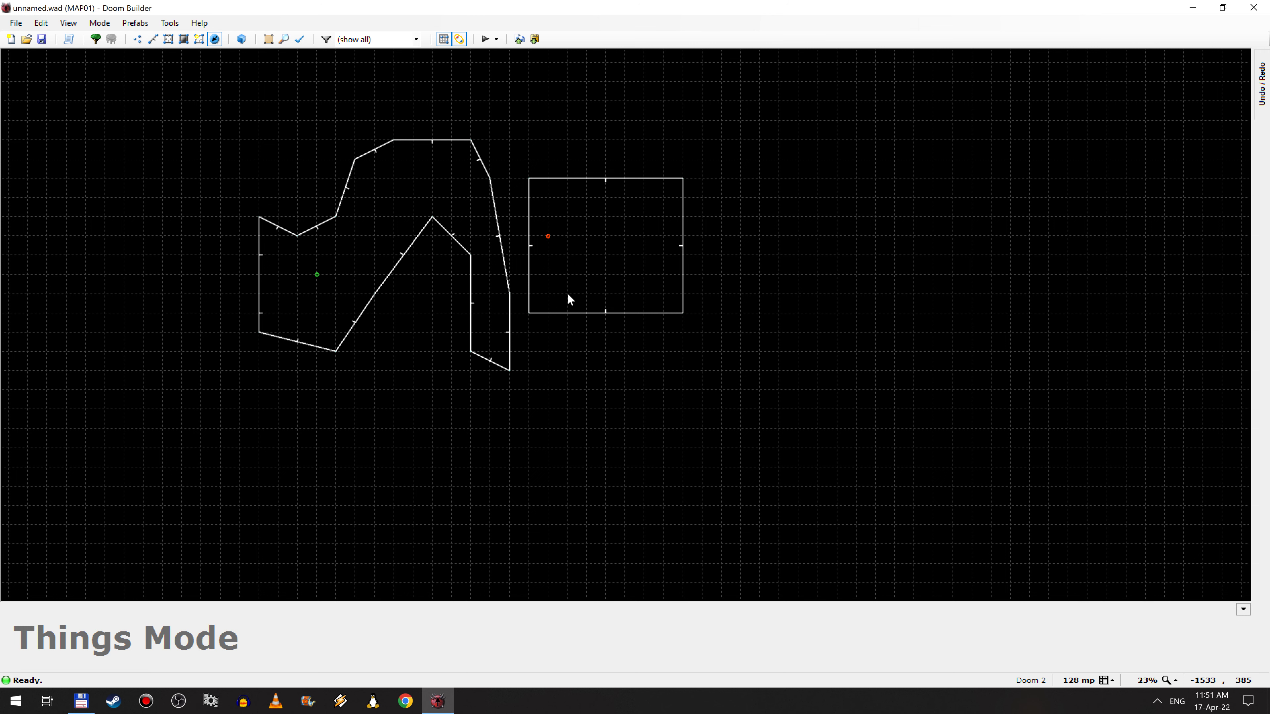
pyautogui.press('v')
pyautogui.scroll(4, 565, 280)
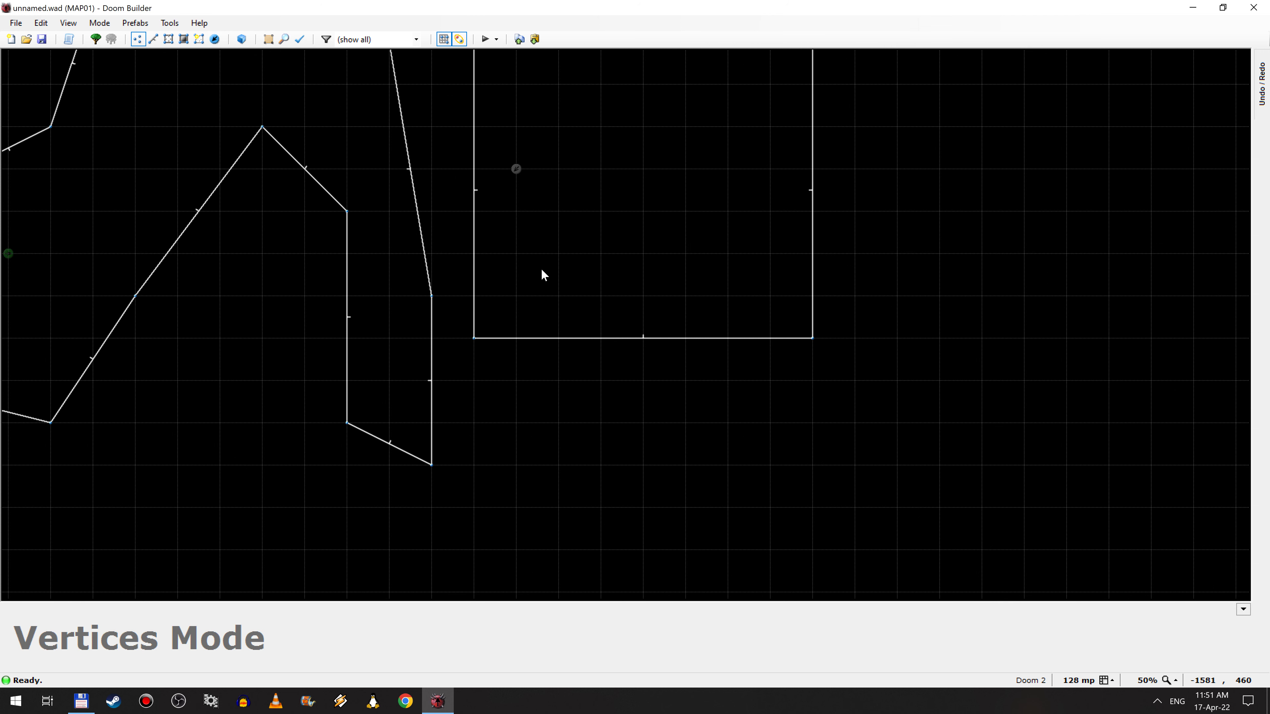
pyautogui.scroll(-5, 541, 276)
pyautogui.click(215, 40)
pyautogui.scroll(3, 556, 253)
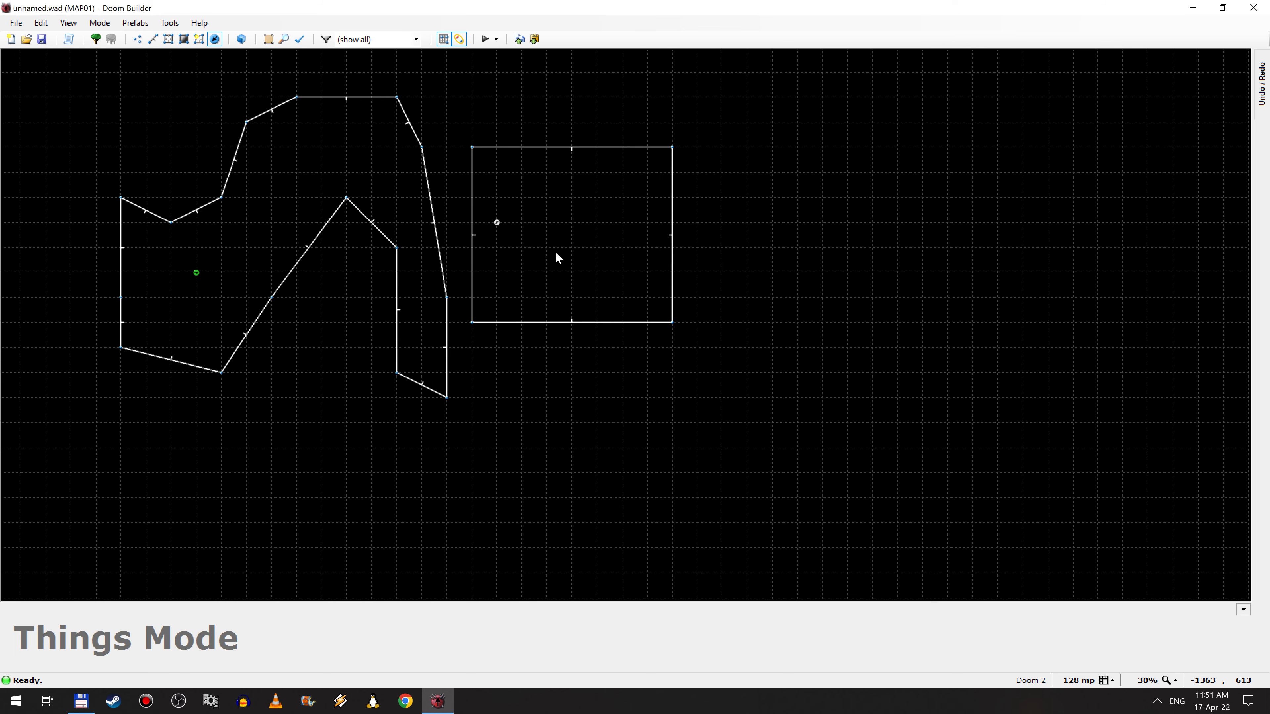
# Step: View the rectangular room in Visual Mode from the camera, and move the camera thing back into the irregular sector's upper-right part
pyautogui.press('w')
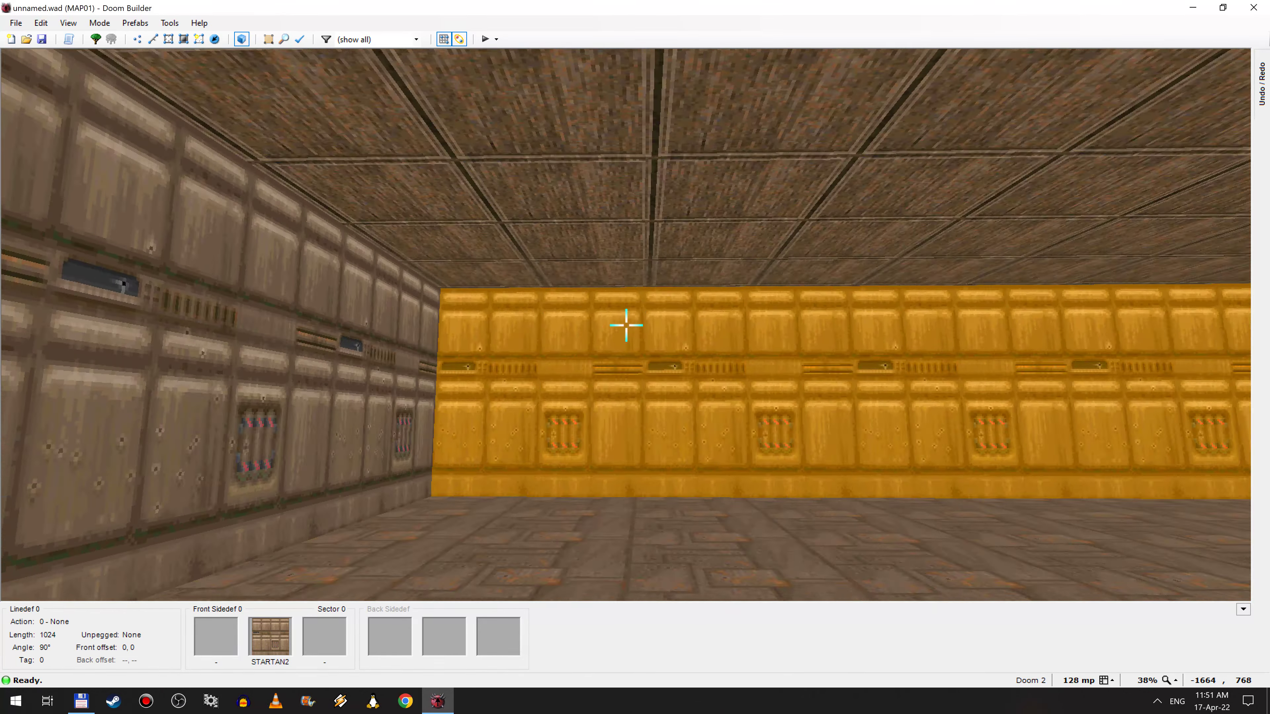
pyautogui.press('w')
pyautogui.moveTo(484, 207); pyautogui.dragTo(337, 158)
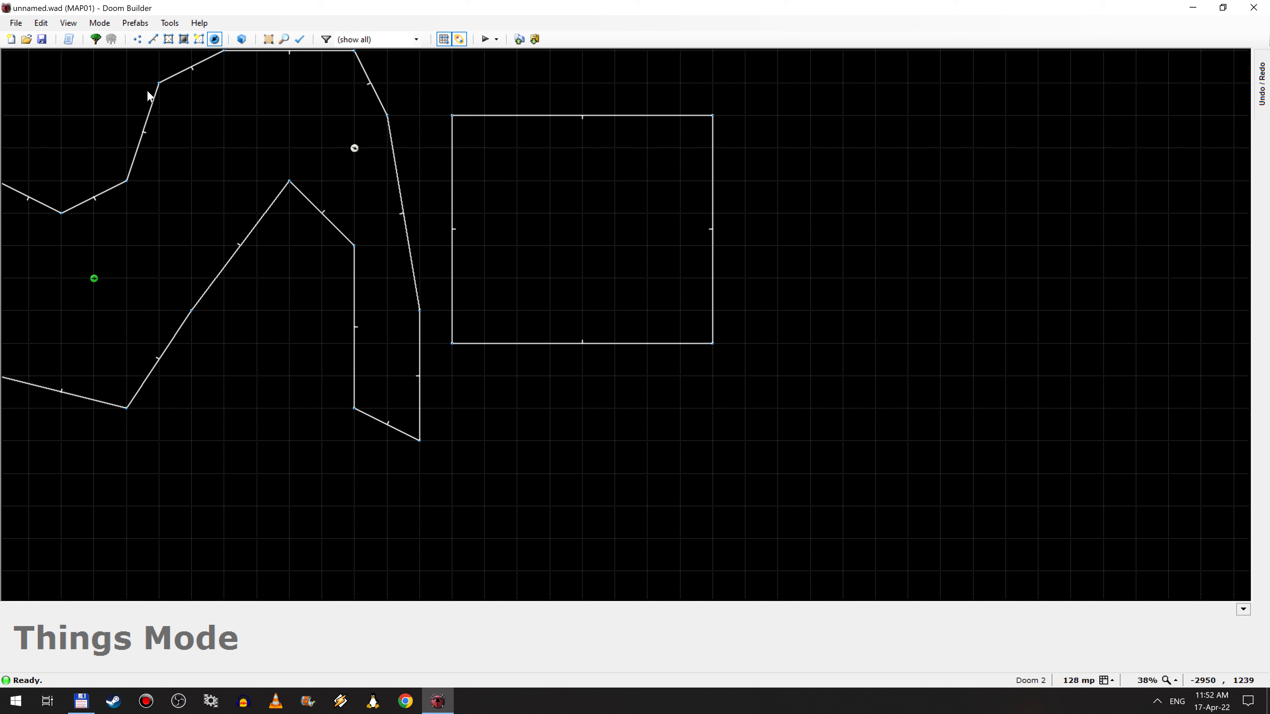
# Step: Save the map as qwerty.wad in the GZDoom folder
pyautogui.click(42, 40)
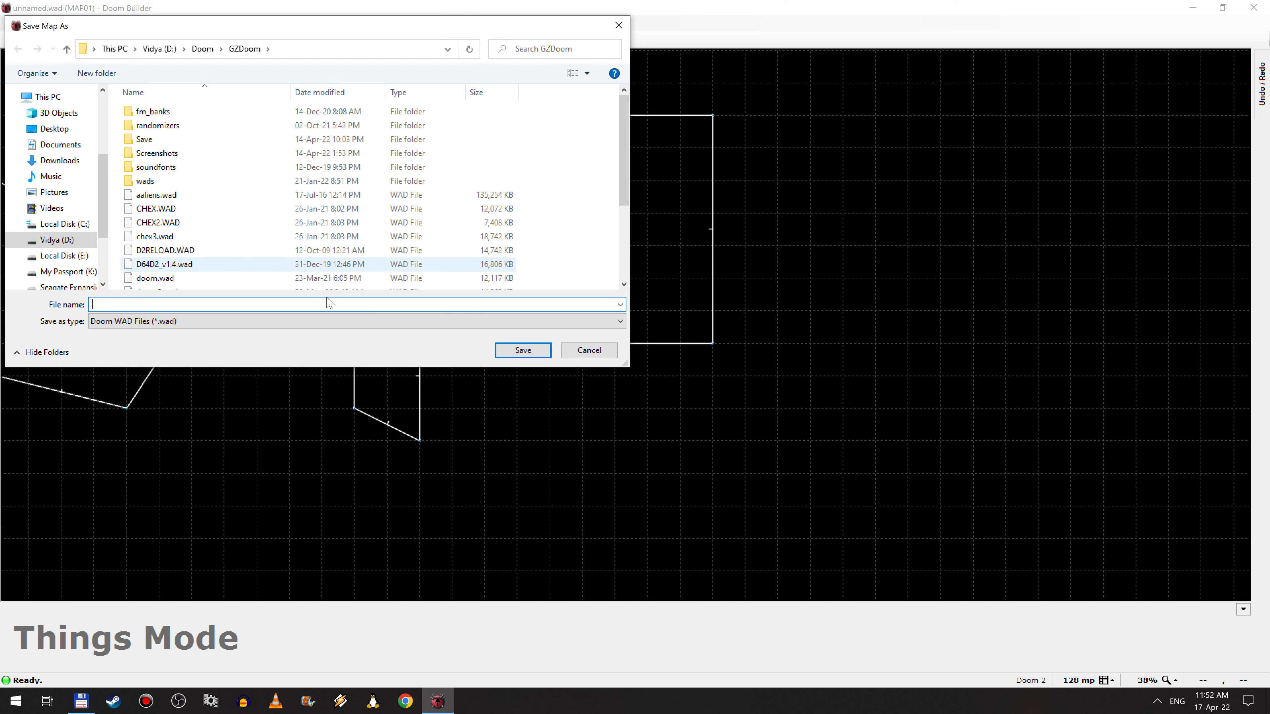
pyautogui.write('qwerty')
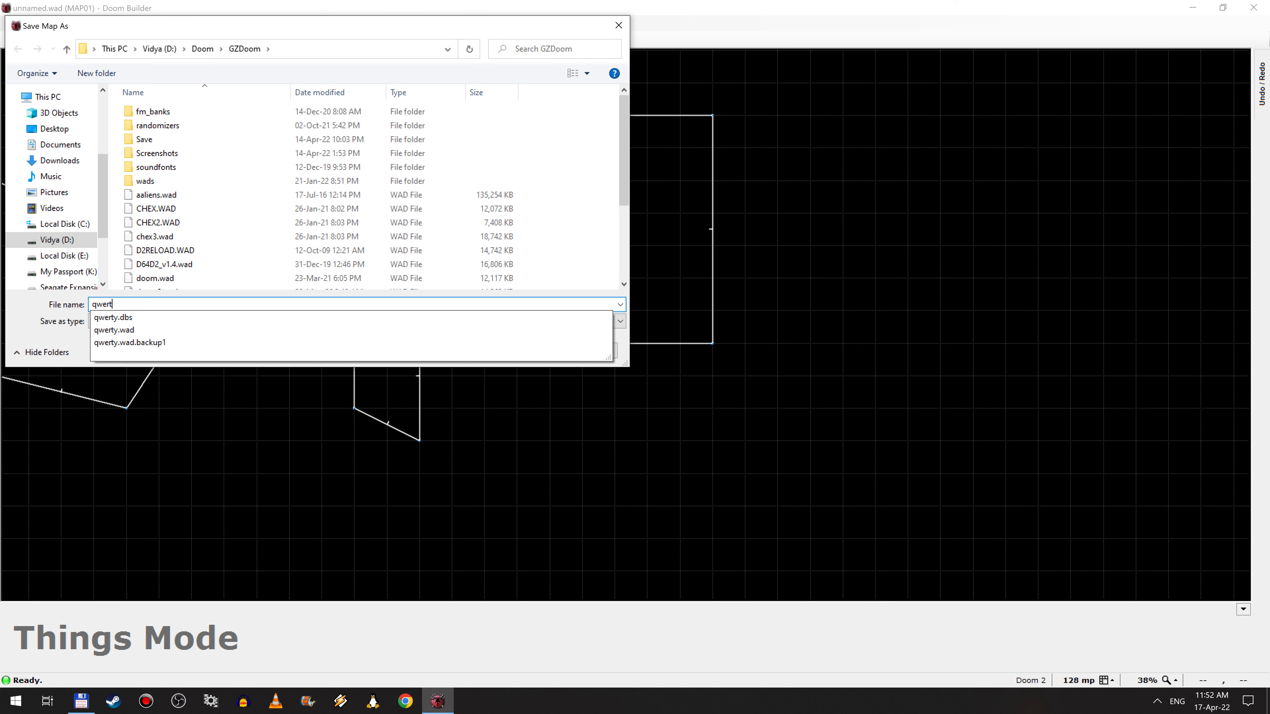
pyautogui.click(286, 319)
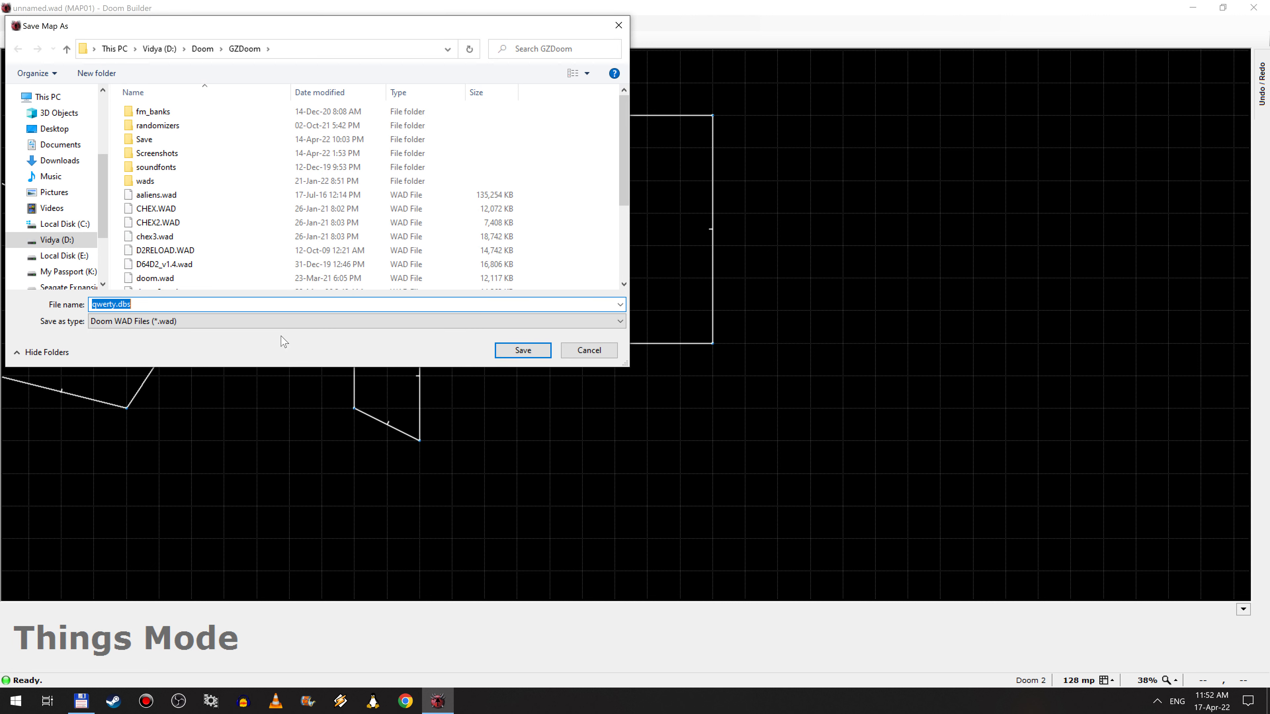
pyautogui.write('qwerty.wad')
pyautogui.press('Return')
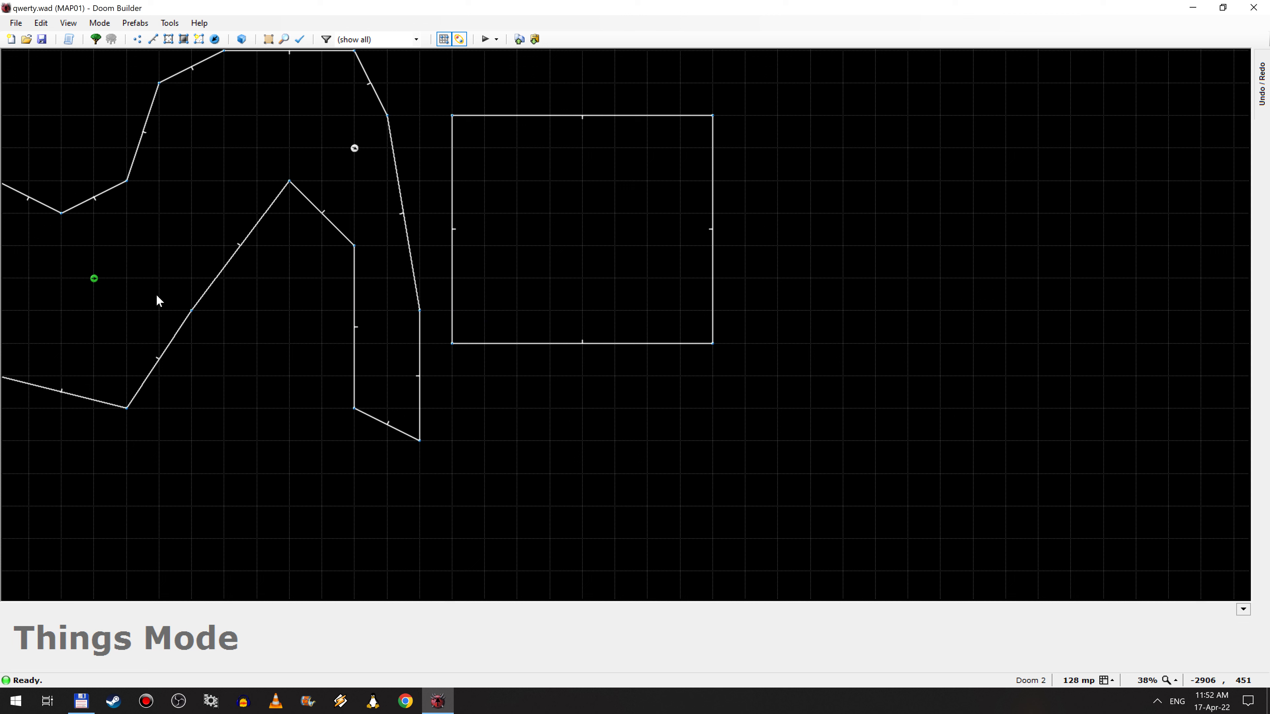
# Step: Browse alternative player starts and monster types up to Demon for the player start thing, and cancel the edit
pyautogui.rightClick(98, 277)
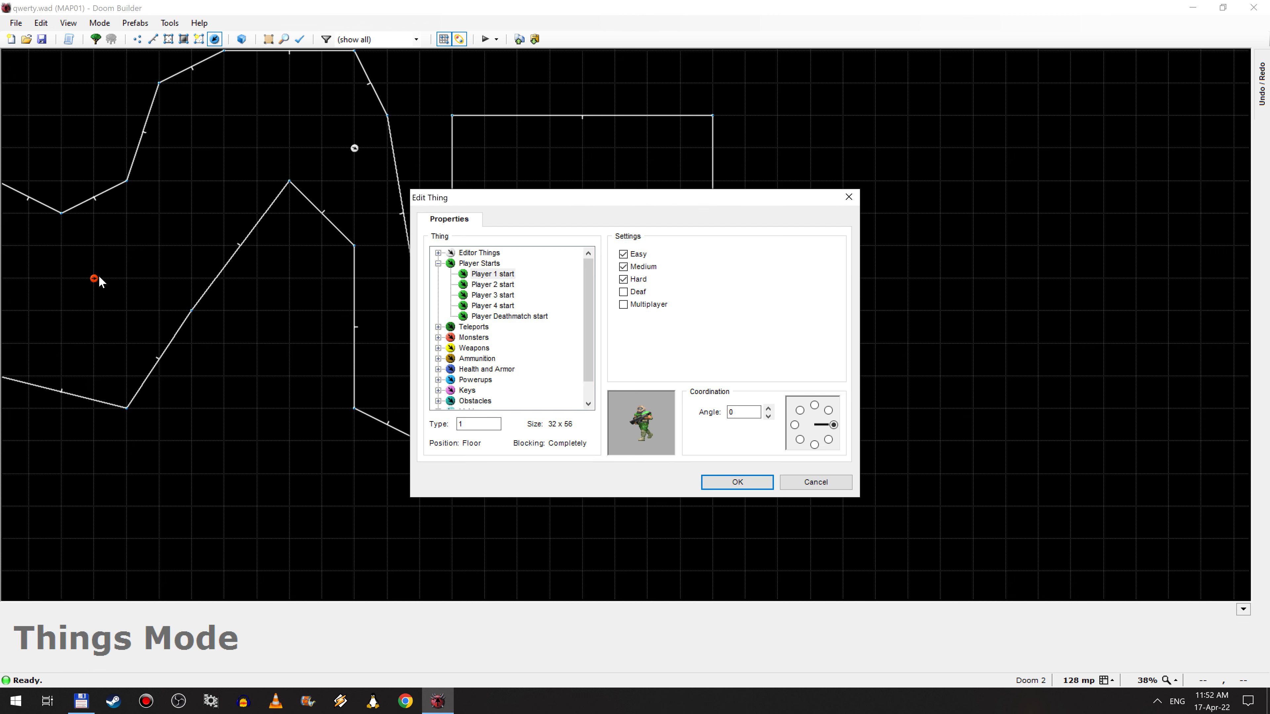
pyautogui.click(489, 285)
pyautogui.click(489, 295)
pyautogui.click(488, 306)
pyautogui.doubleClick(465, 336)
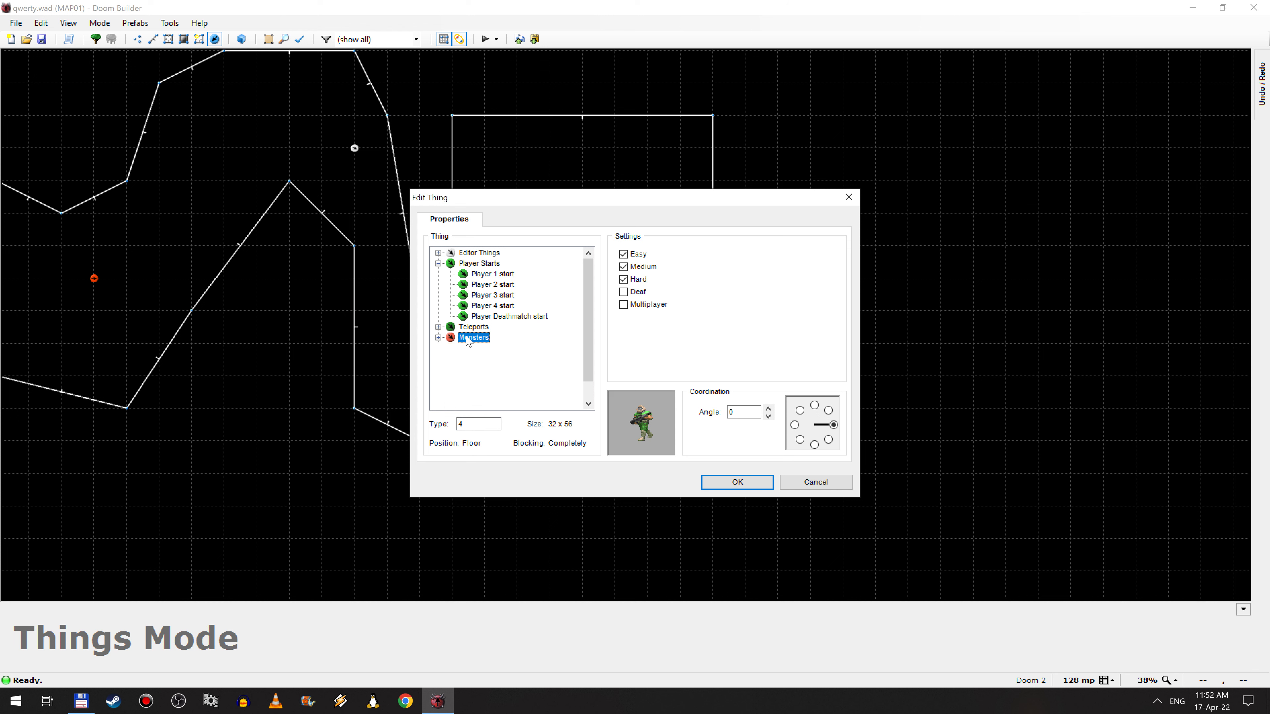
pyautogui.press('Down')
pyautogui.press('Down')
pyautogui.press('Down')
pyautogui.press('Down')
pyautogui.press('Down')
pyautogui.press('Down')
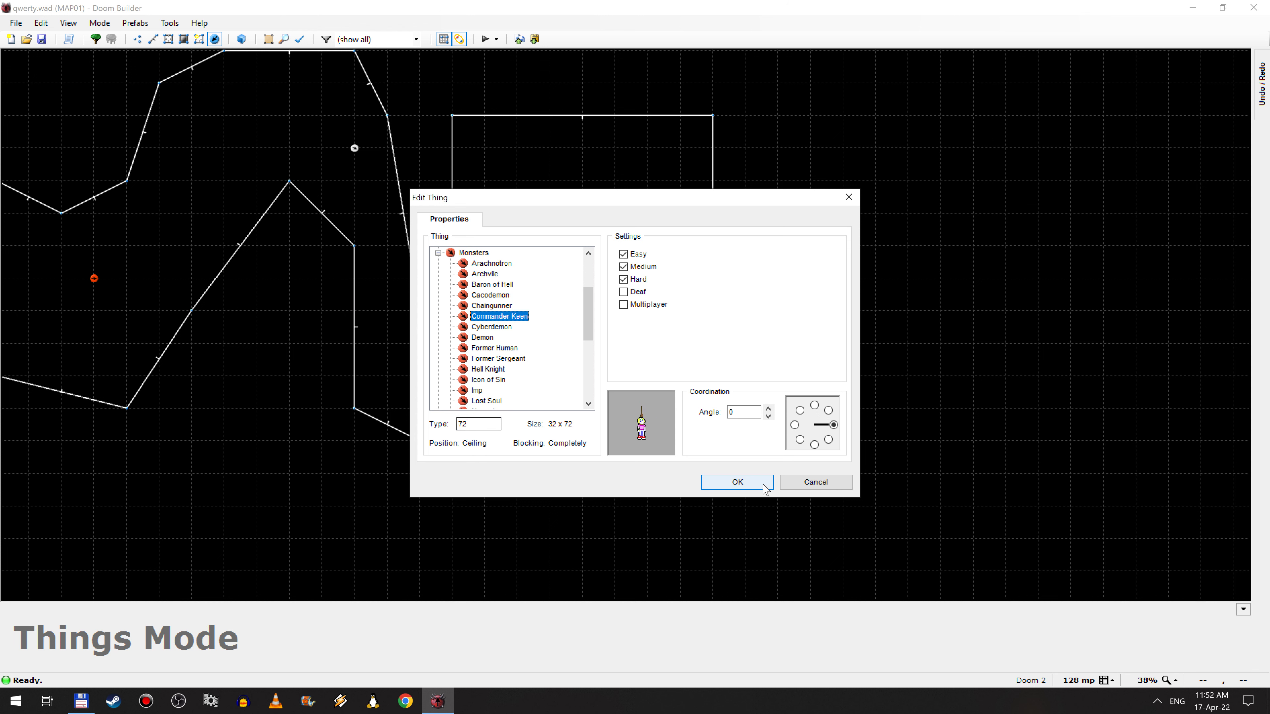
pyautogui.press('Down')
pyautogui.press('Down')
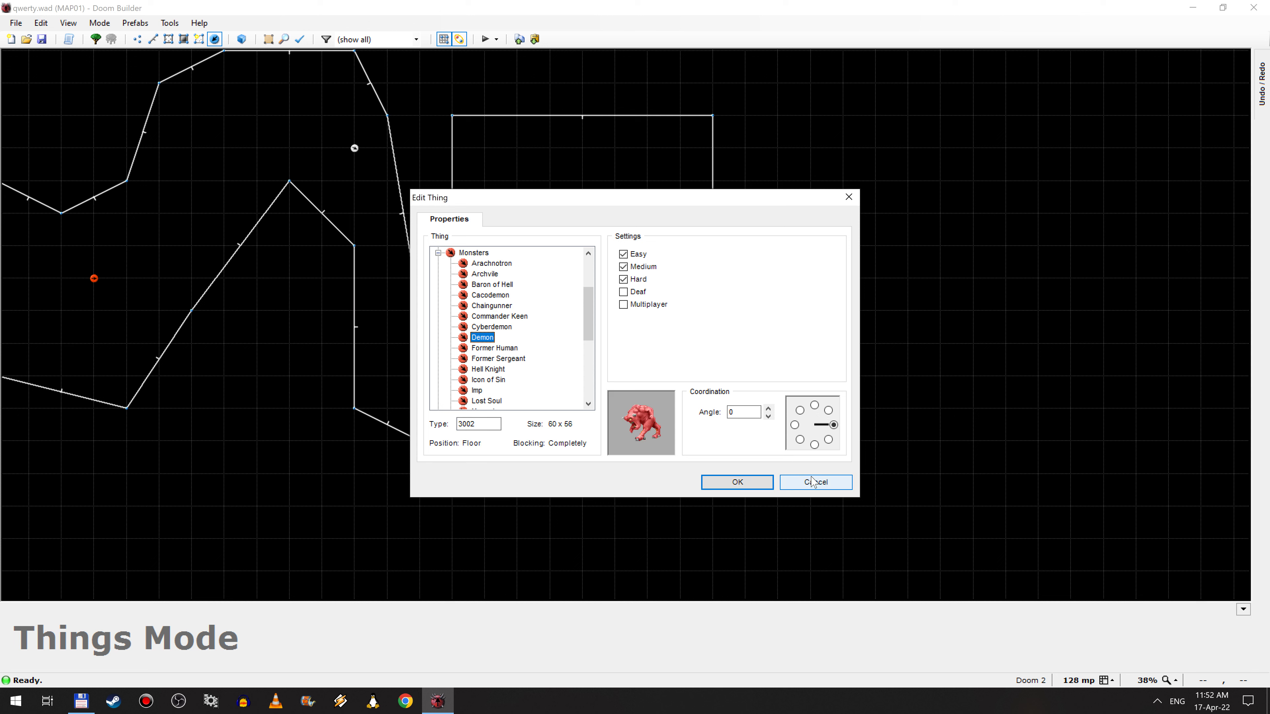
pyautogui.click(812, 482)
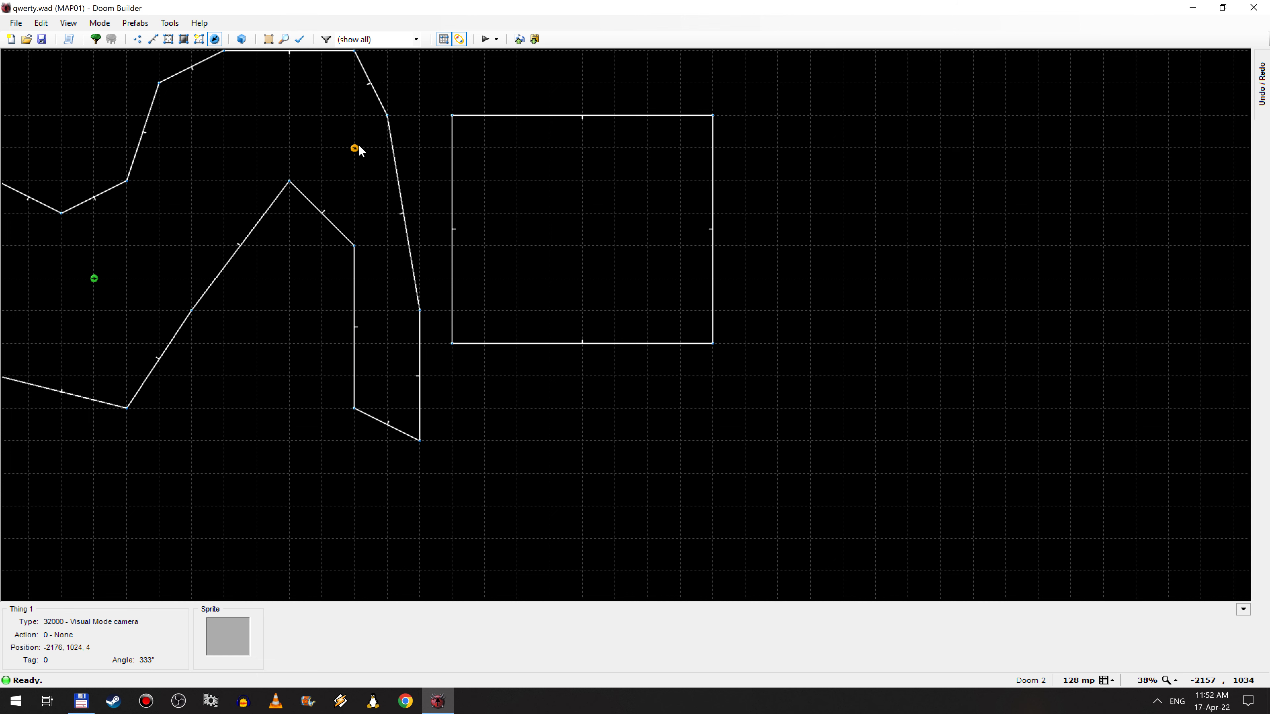
# Step: Test the map in GZDoom and quit the game
pyautogui.click(484, 38)
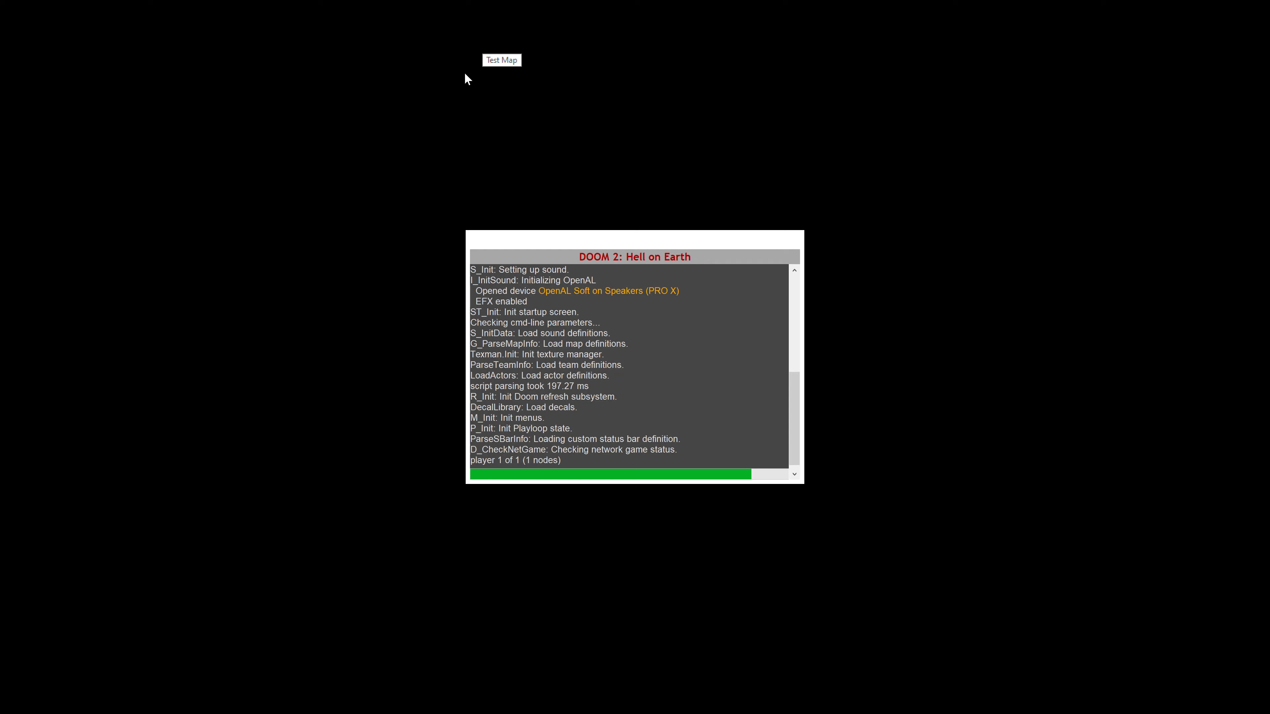
pyautogui.press('w')
pyautogui.press('Escape')
pyautogui.press('Up')
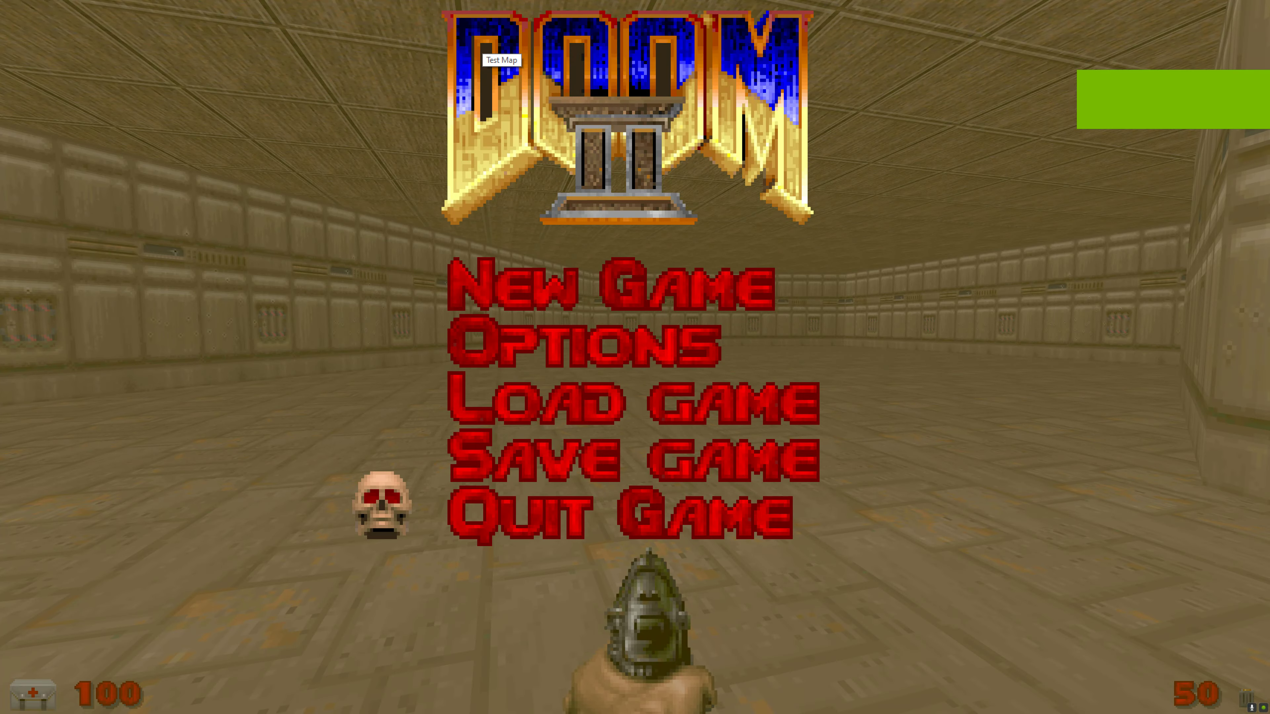
pyautogui.press('Return')
pyautogui.press('y')
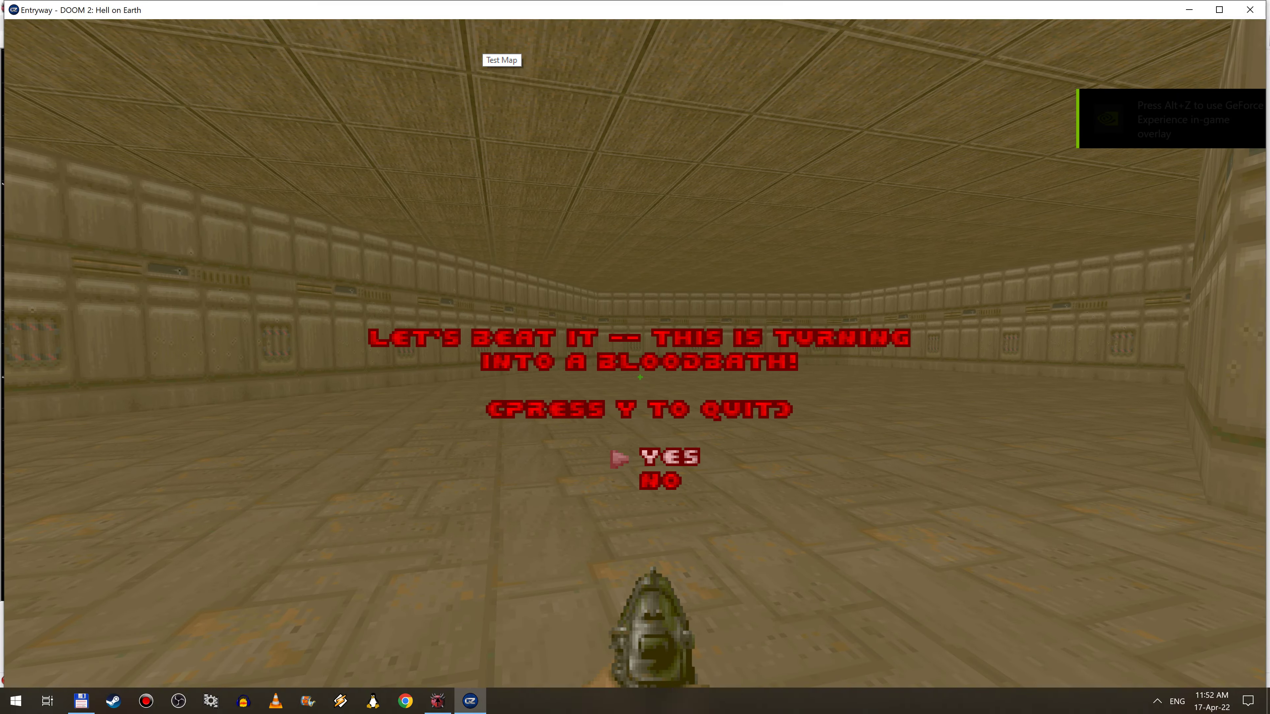
# Step: Switch to Total Commander, show the d:\Doom\GZDoom folder in the VideoCapture panel, and highlight qwerty.wad
pyautogui.click(80, 707)
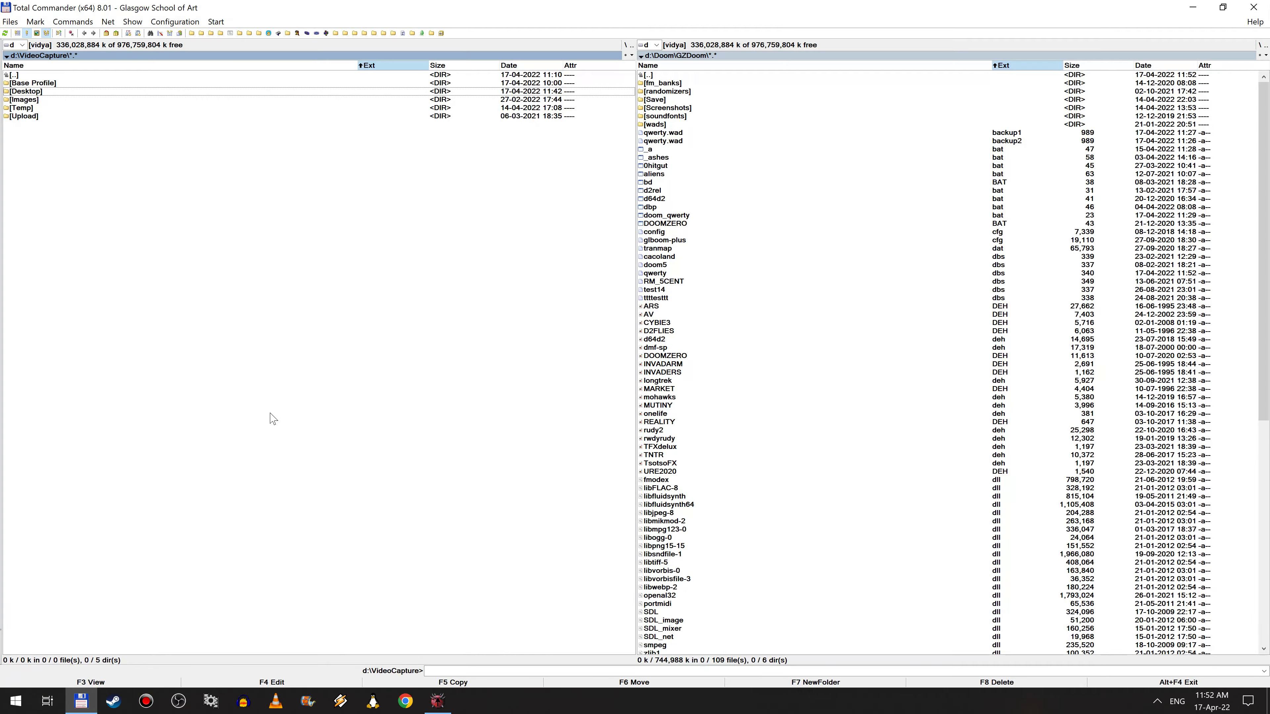
pyautogui.press('End')
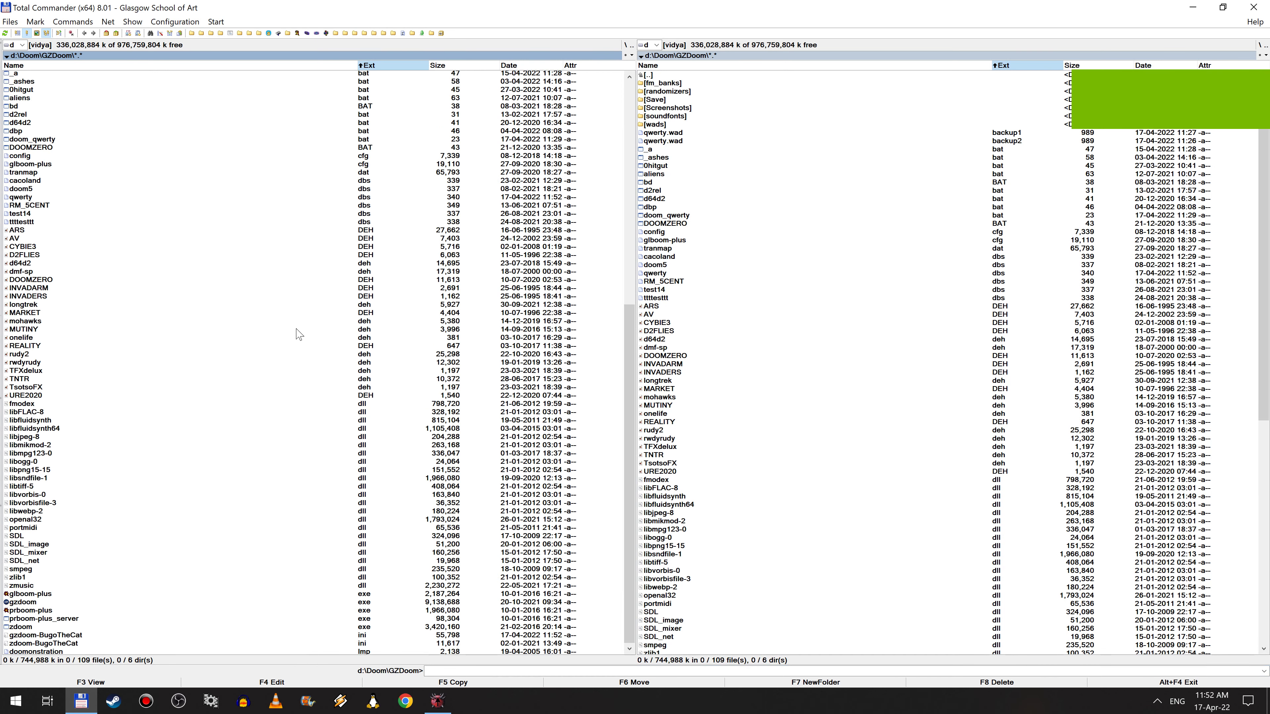
pyautogui.press('Up')
pyautogui.press('Up')
pyautogui.press('Up')
pyautogui.press('Up')
pyautogui.press('Up')
pyautogui.press('Up')
pyautogui.press('Up')
pyautogui.press('Up')
pyautogui.press('Up')
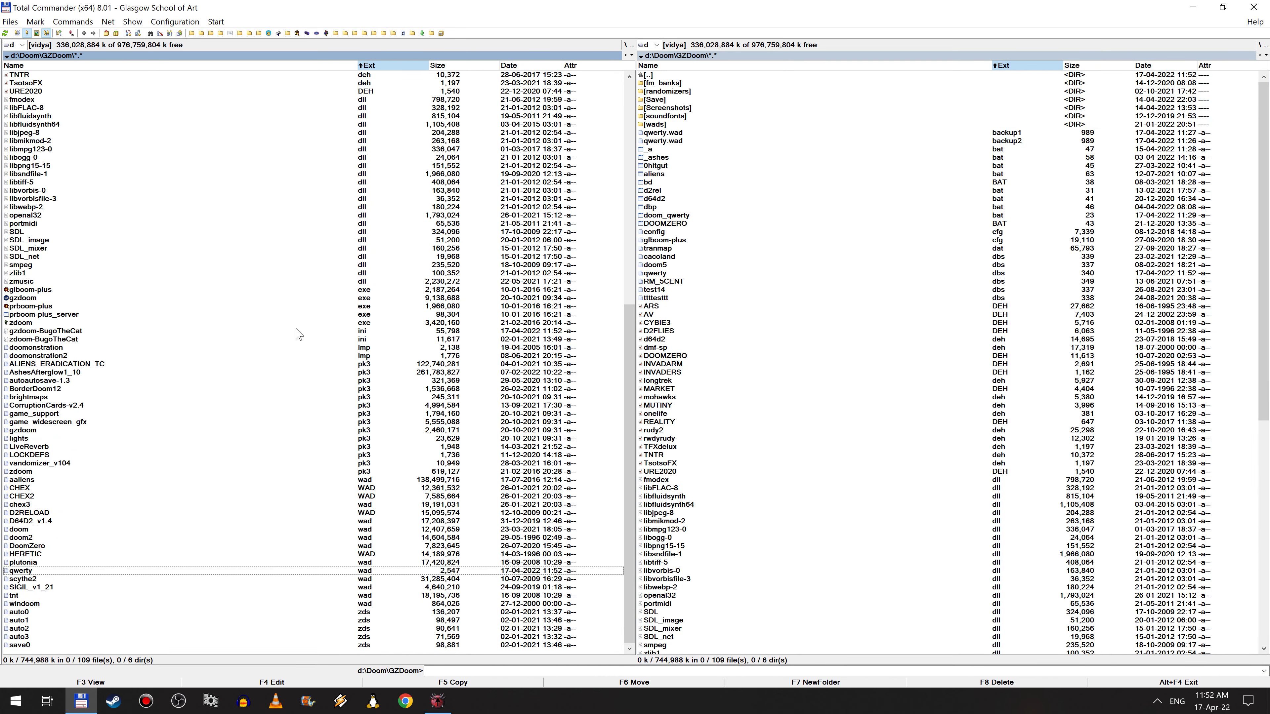
# Step: Try to run prboom-plus.exe with -file qwerty.wad from the GZDoom folder
pyautogui.press('Tab')
pyautogui.scroll(-16, 989, 310)
pyautogui.click(990, 298)
pyautogui.click(1003, 310)
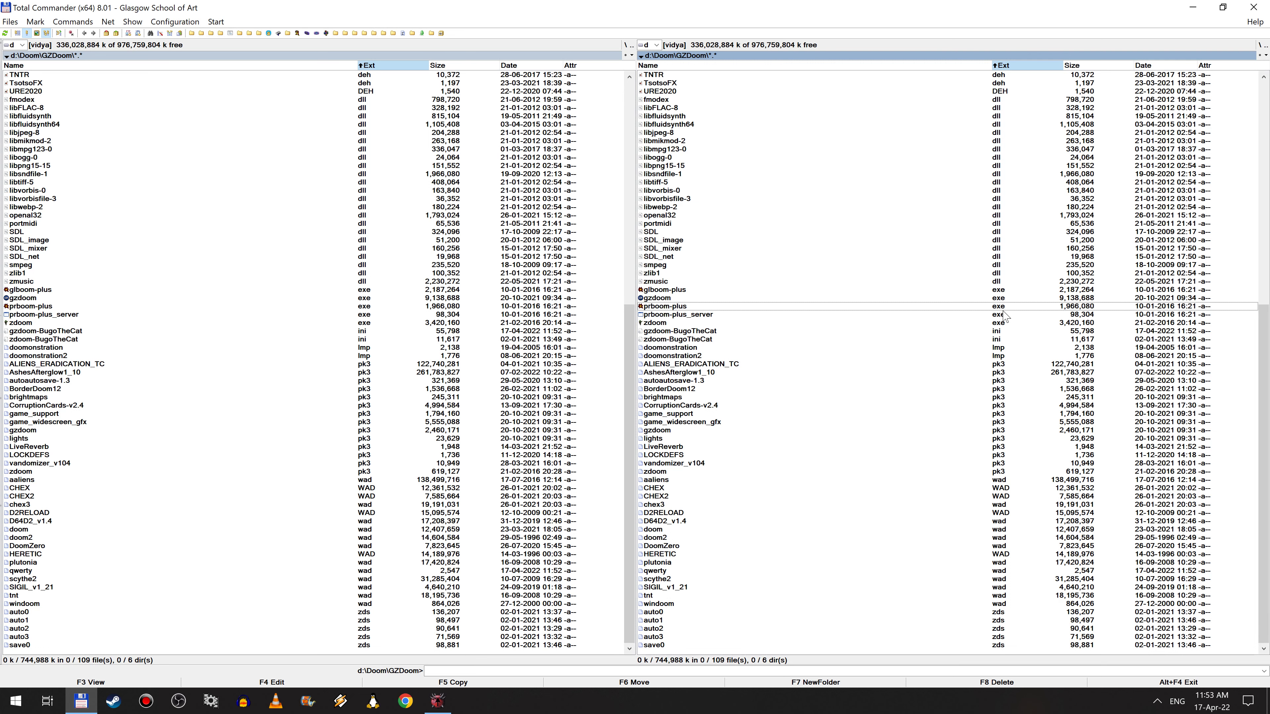
pyautogui.hotkey('ctrl', 'Return')
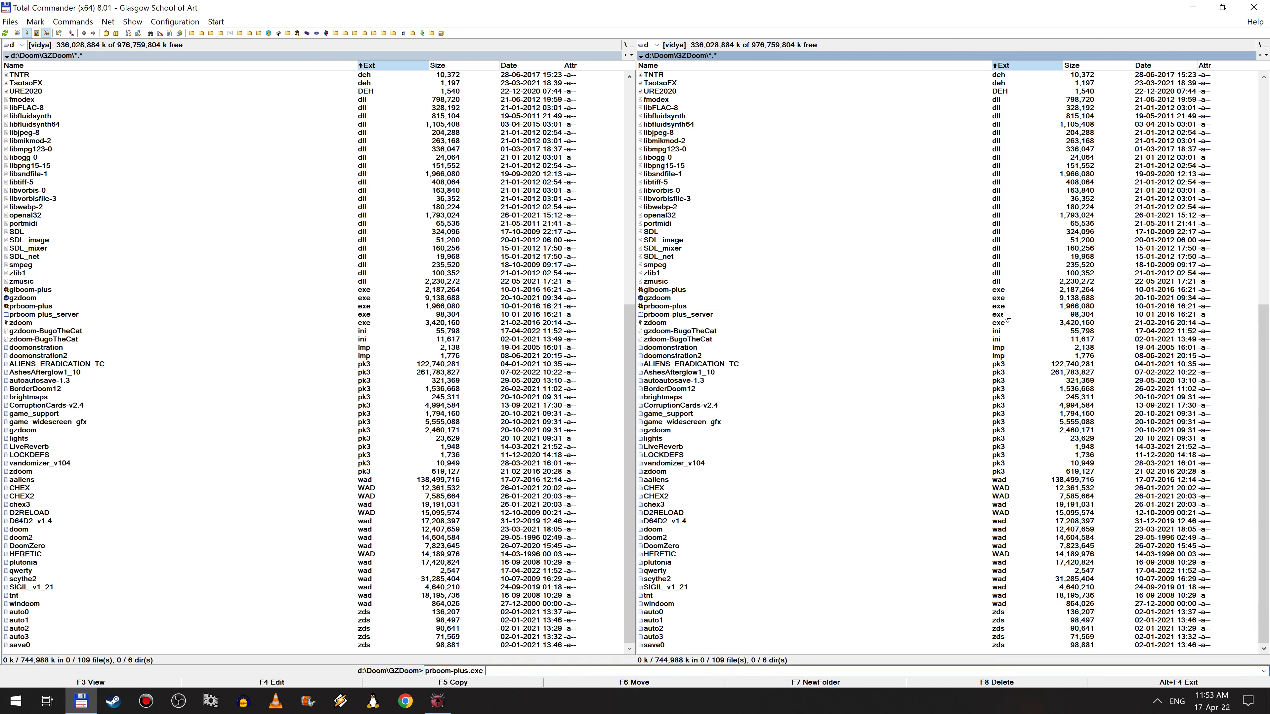
pyautogui.write('-file qwerty.wad')
pyautogui.press('Return')
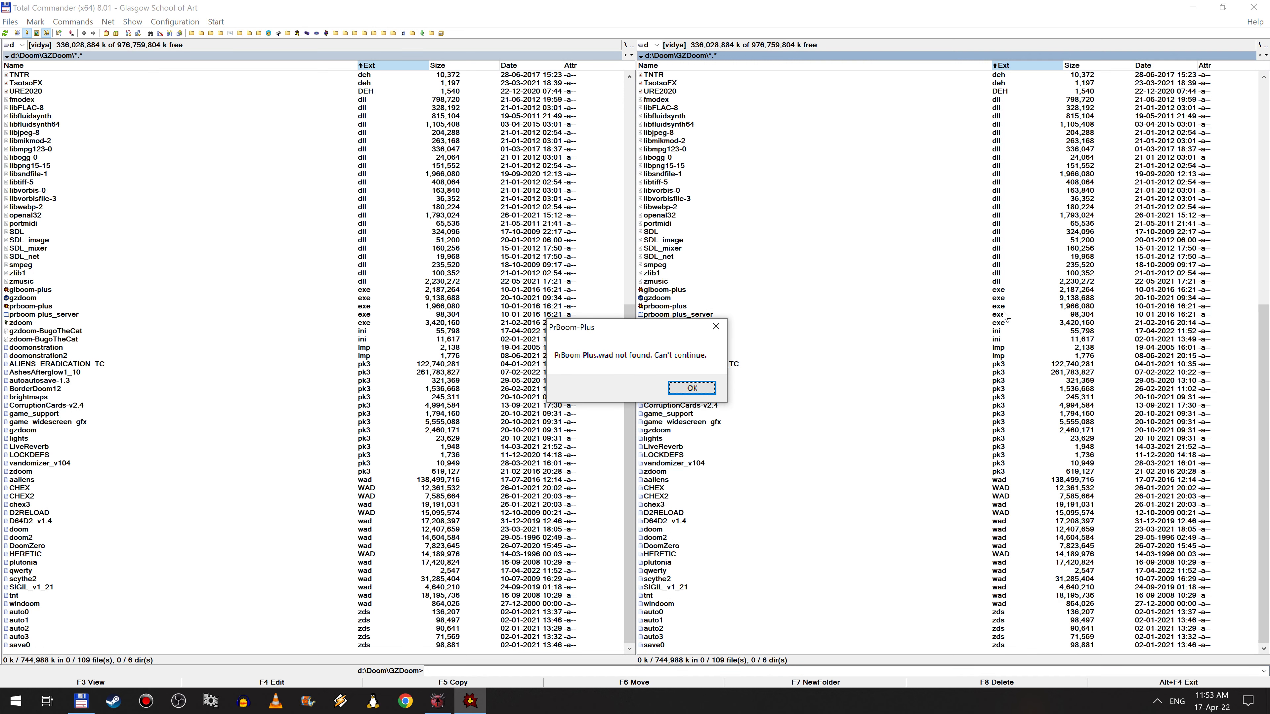
pyautogui.press('Return')
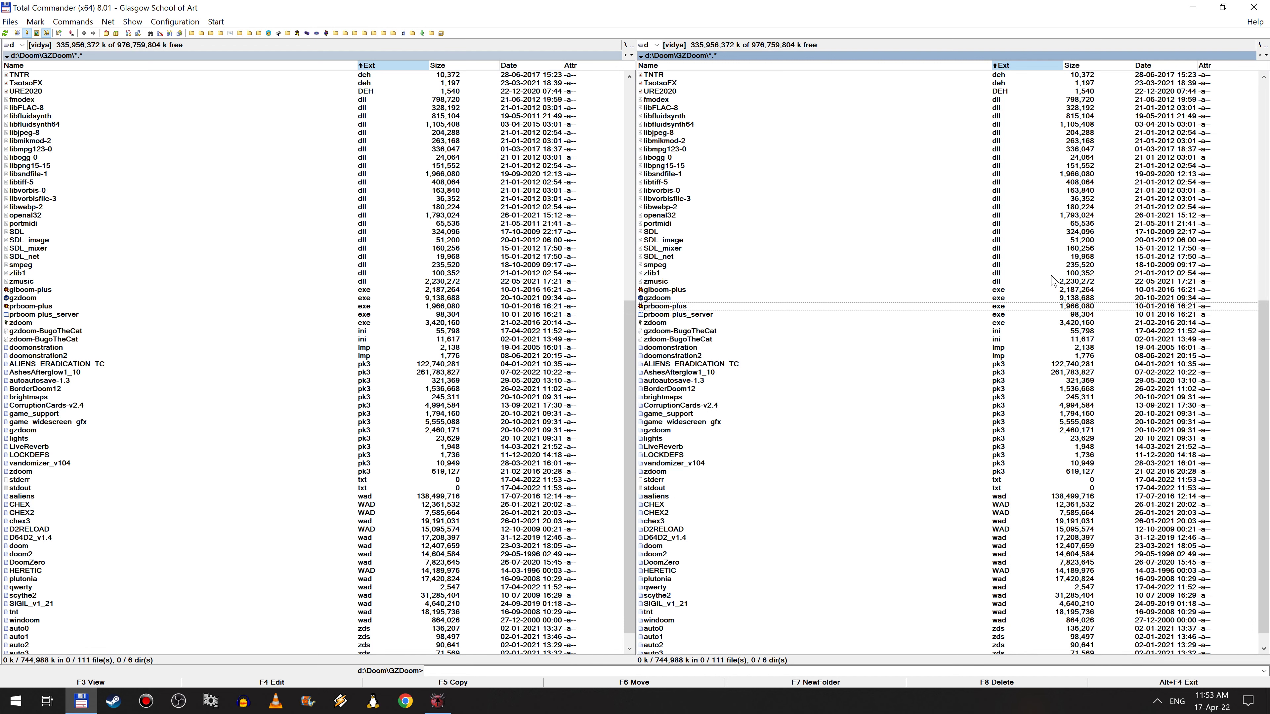
# Step: Open the d:\Doom\ChocolateDoom folder and copy qwerty.wad into it from the GZDoom folder
pyautogui.press('BackSpace')
pyautogui.press('Up')
pyautogui.press('Up')
pyautogui.press('Up')
pyautogui.press('Up')
pyautogui.press('Up')
pyautogui.press('Up')
pyautogui.press('Up')
pyautogui.press('Up')
pyautogui.press('Up')
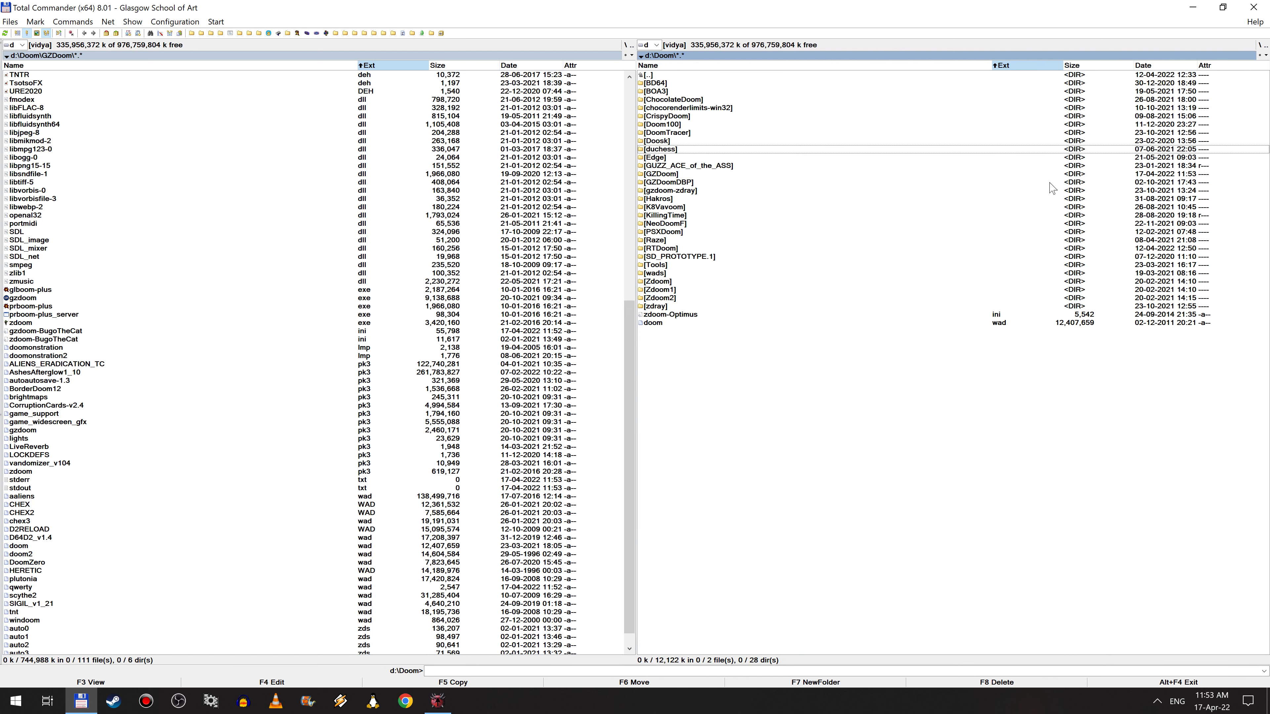
pyautogui.press('Return')
pyautogui.press('Tab')
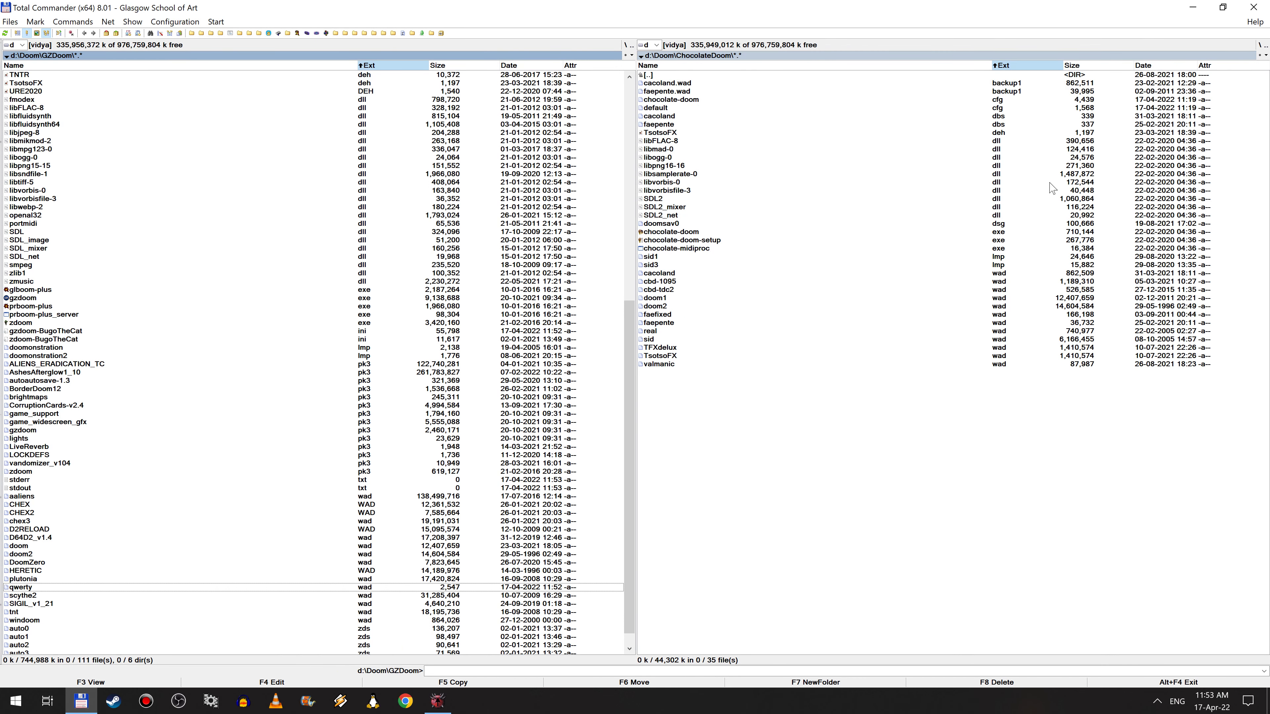
pyautogui.press('F5')
pyautogui.press('Return')
# Step: Run chocolate-doom.exe with -file qwerty.wad from the ChocolateDoom folder
pyautogui.press('Tab')
pyautogui.press('Down')
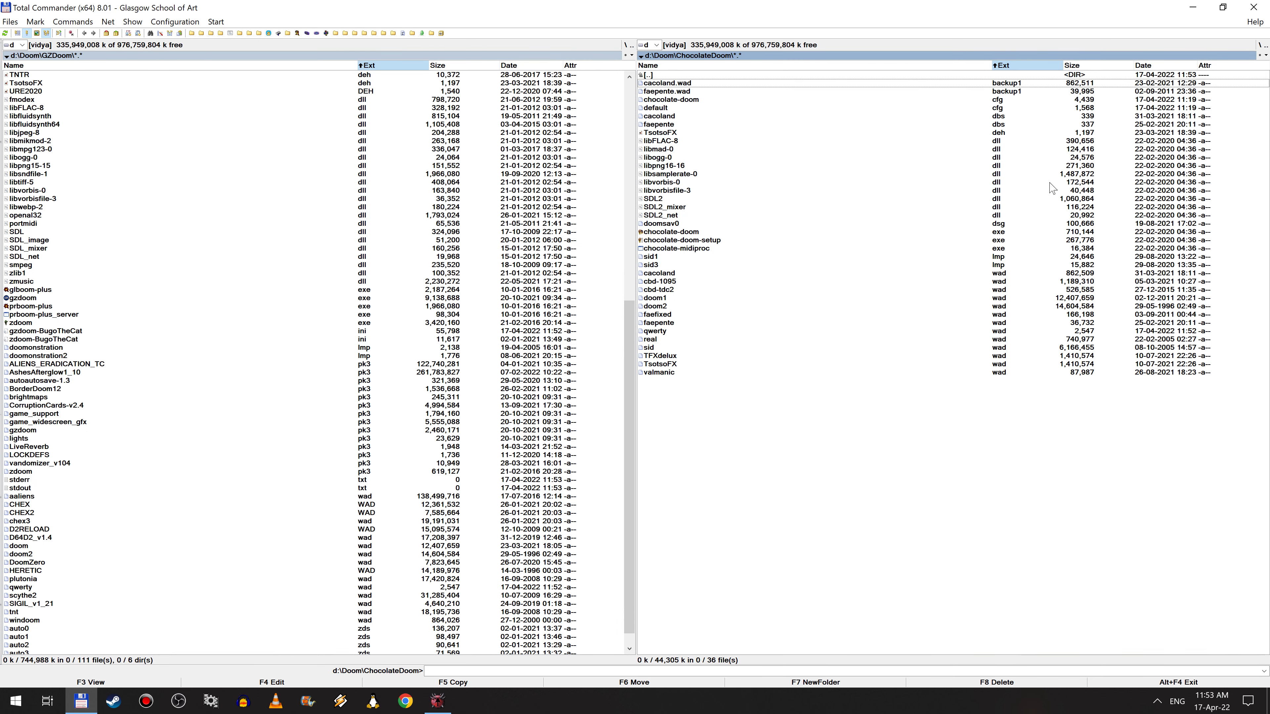
pyautogui.press('Down')
pyautogui.press('Down')
pyautogui.press('Down')
pyautogui.press('Down')
pyautogui.press('Down')
pyautogui.press('Down')
pyautogui.press('Down')
pyautogui.press('Down')
pyautogui.press('Down')
pyautogui.press('Down')
pyautogui.press('Down')
pyautogui.press('Down')
pyautogui.press('Down')
pyautogui.press('Down')
pyautogui.press('Down')
pyautogui.press('Down')
pyautogui.press('Down')
pyautogui.press('Down')
pyautogui.press('Down')
pyautogui.press('Down')
pyautogui.press('Up')
pyautogui.press('Up')
pyautogui.press('Up')
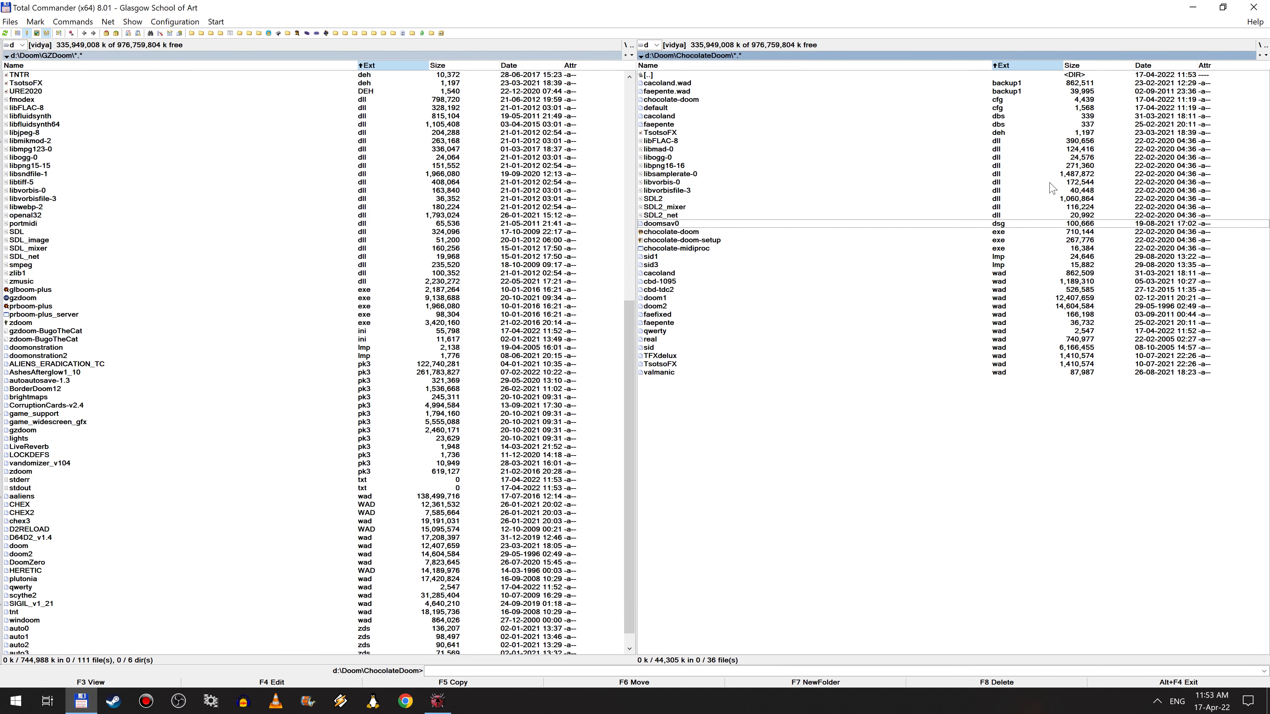
pyautogui.press('Down')
pyautogui.hotkey('ctrl', 'Return')
pyautogui.write('-fi')
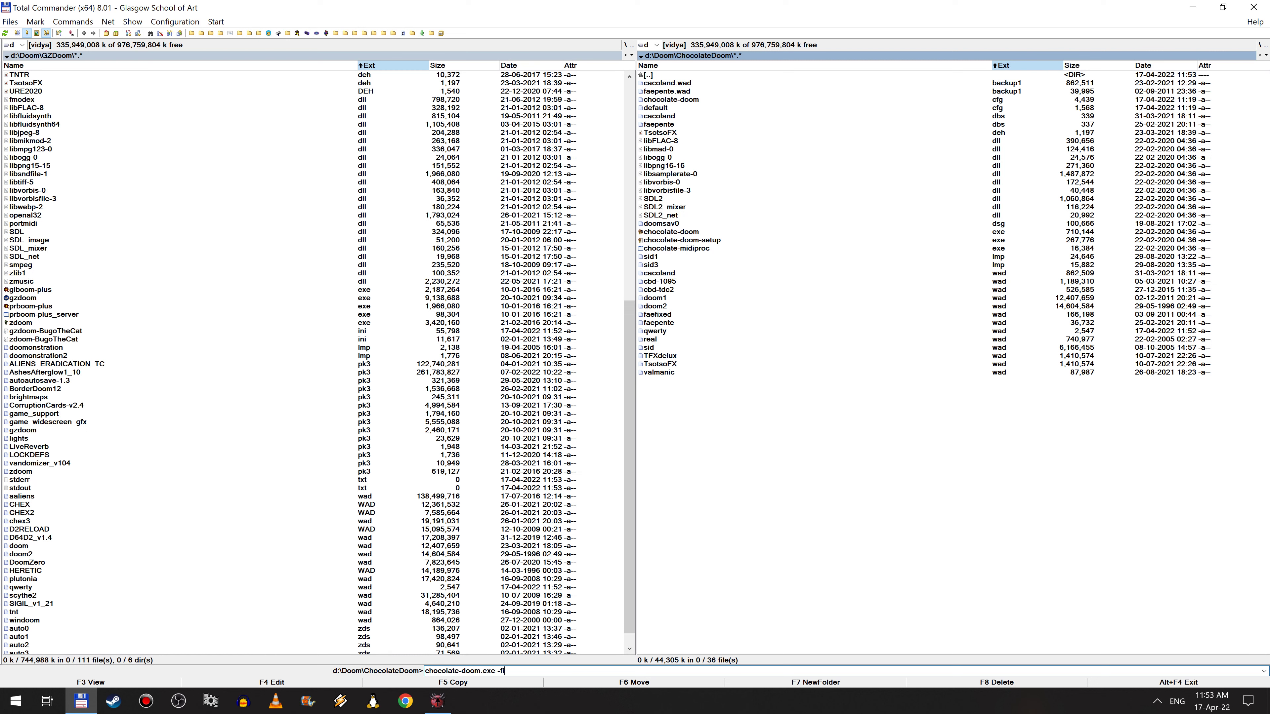
pyautogui.write('le qwerty.wad')
pyautogui.press('Return')
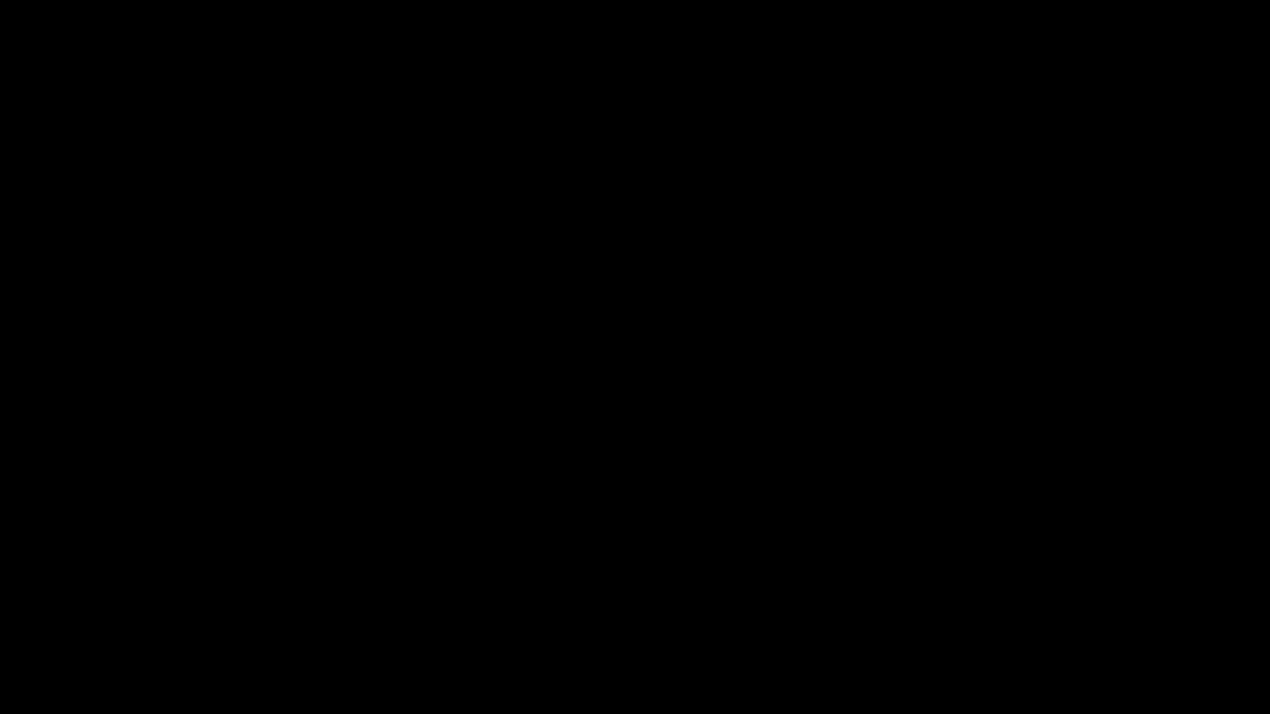
# Step: Start a new game in Chocolate Doom and walk through the irregular sector to check the map
pyautogui.press('Return')
pyautogui.press('Return')
pyautogui.press('Return')
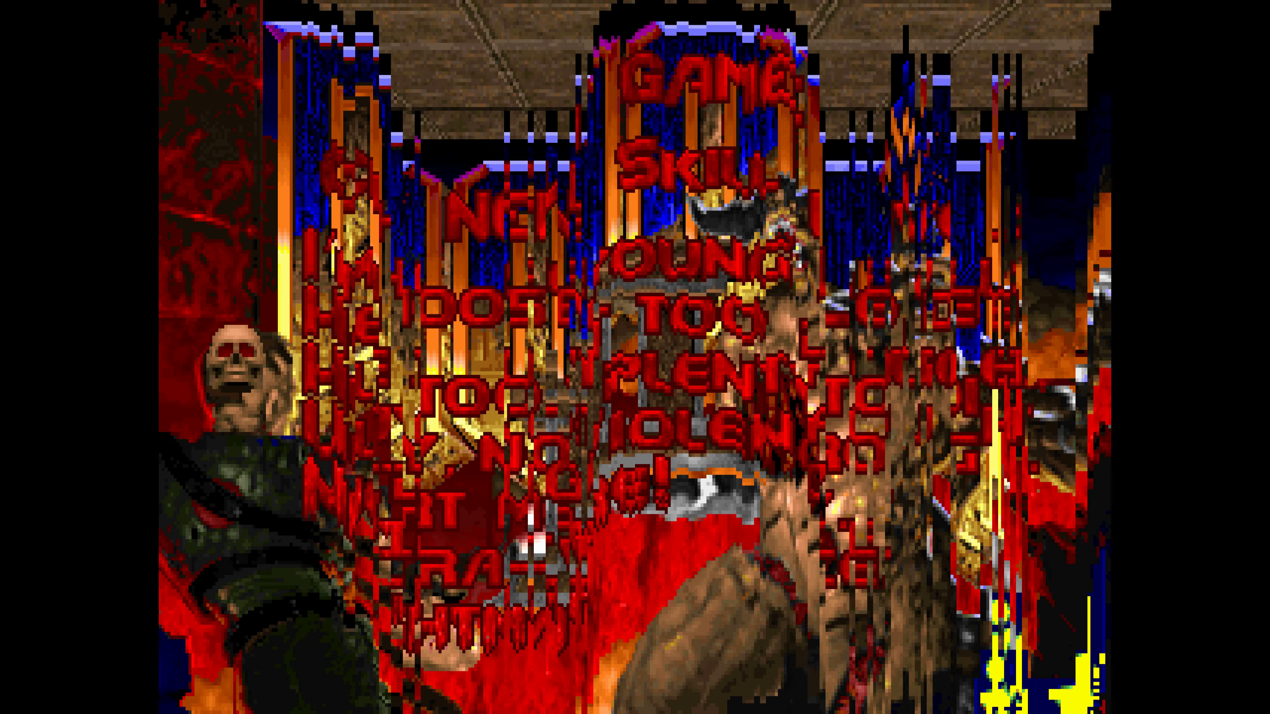
pyautogui.press('w')
pyautogui.press('a')
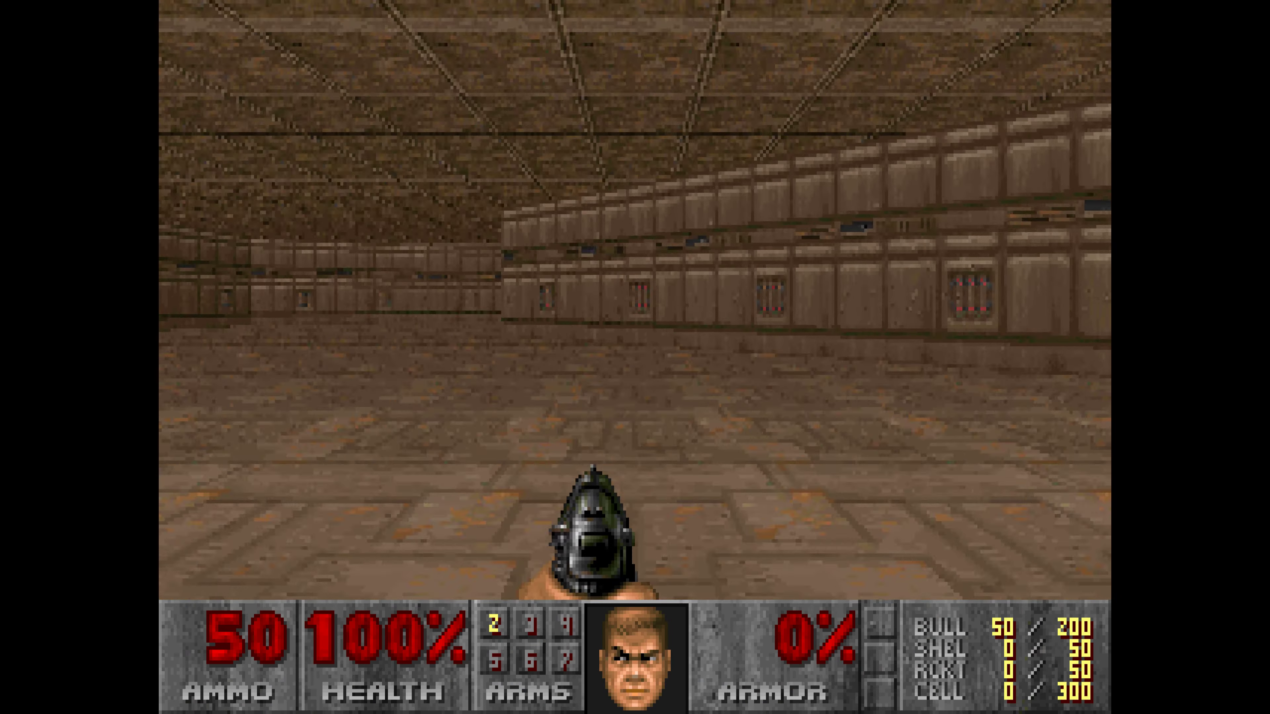
pyautogui.press('w')
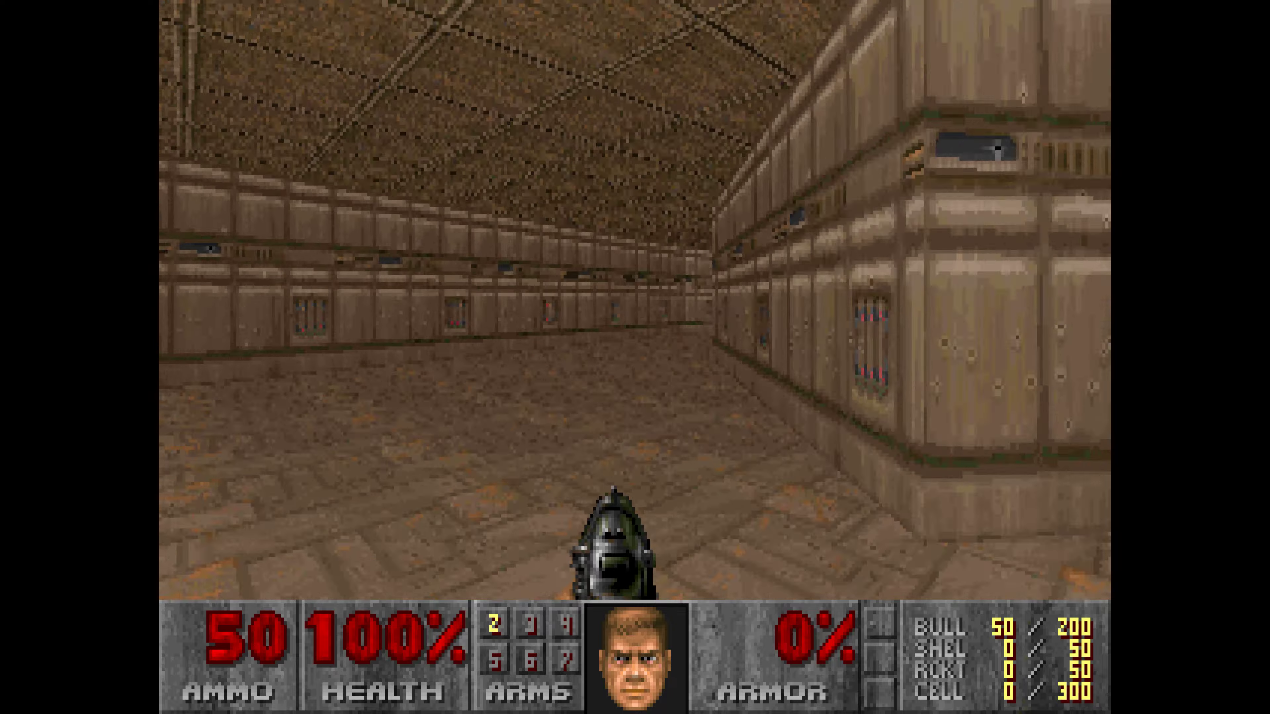
pyautogui.press('w')
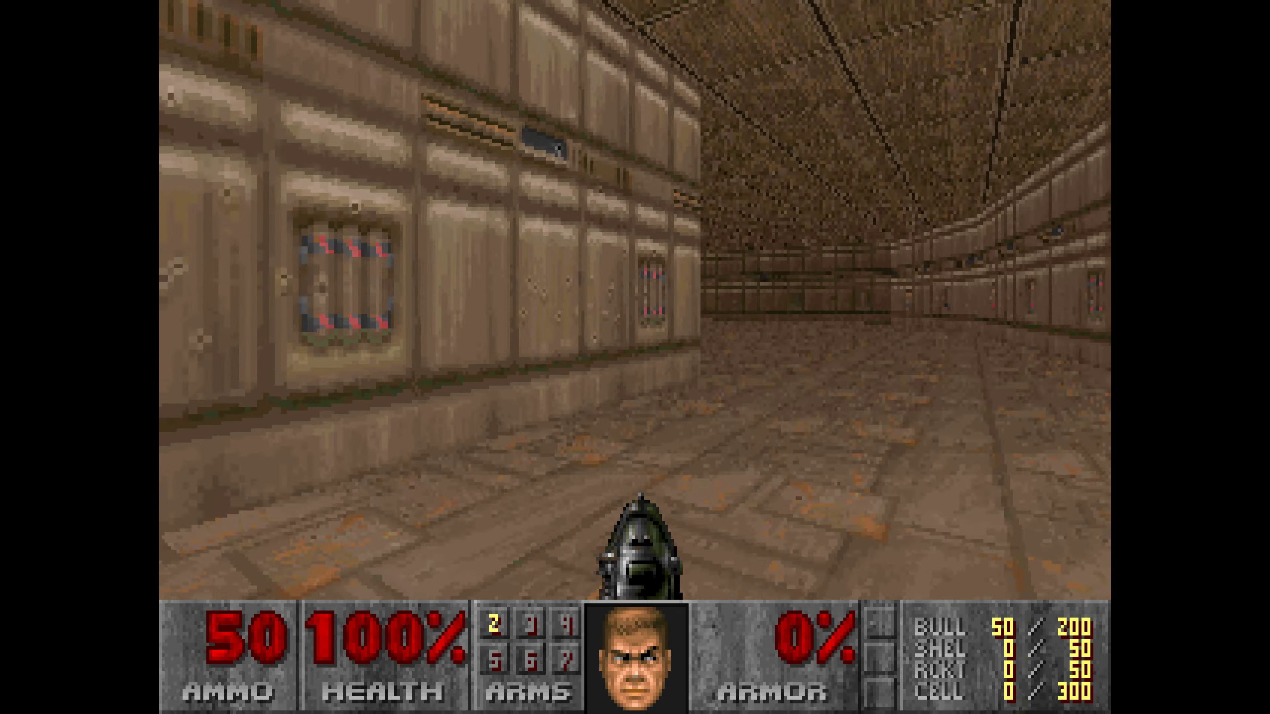
pyautogui.press('w')
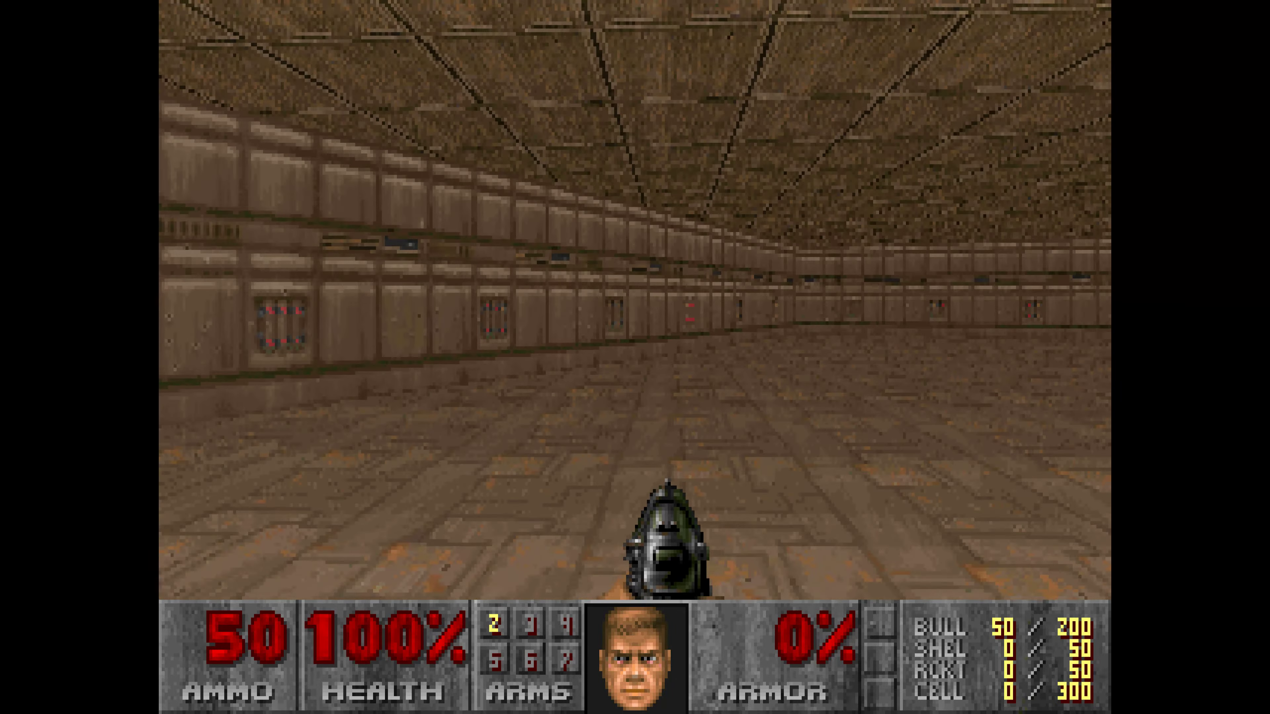
# Step: Quit Chocolate Doom and return to the map in Doom Builder
pyautogui.press('Escape')
pyautogui.press('Up')
pyautogui.press('Return')
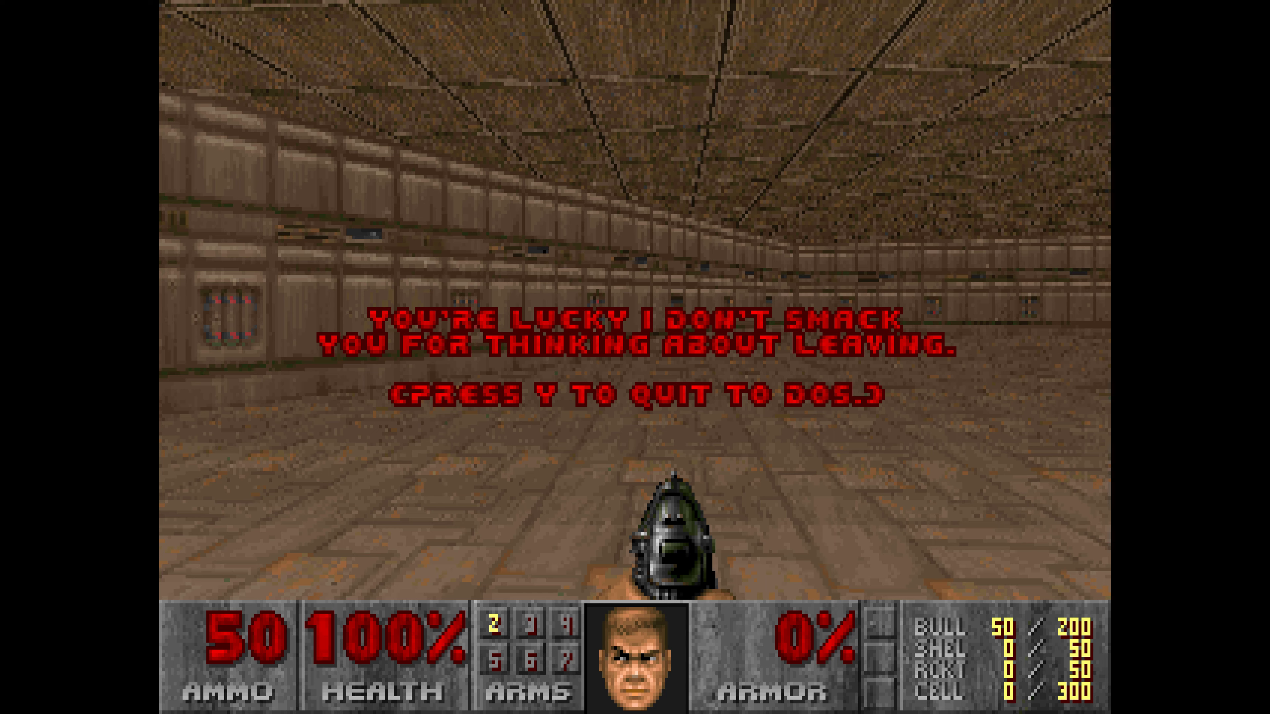
pyautogui.press('y')
pyautogui.press('Escape')
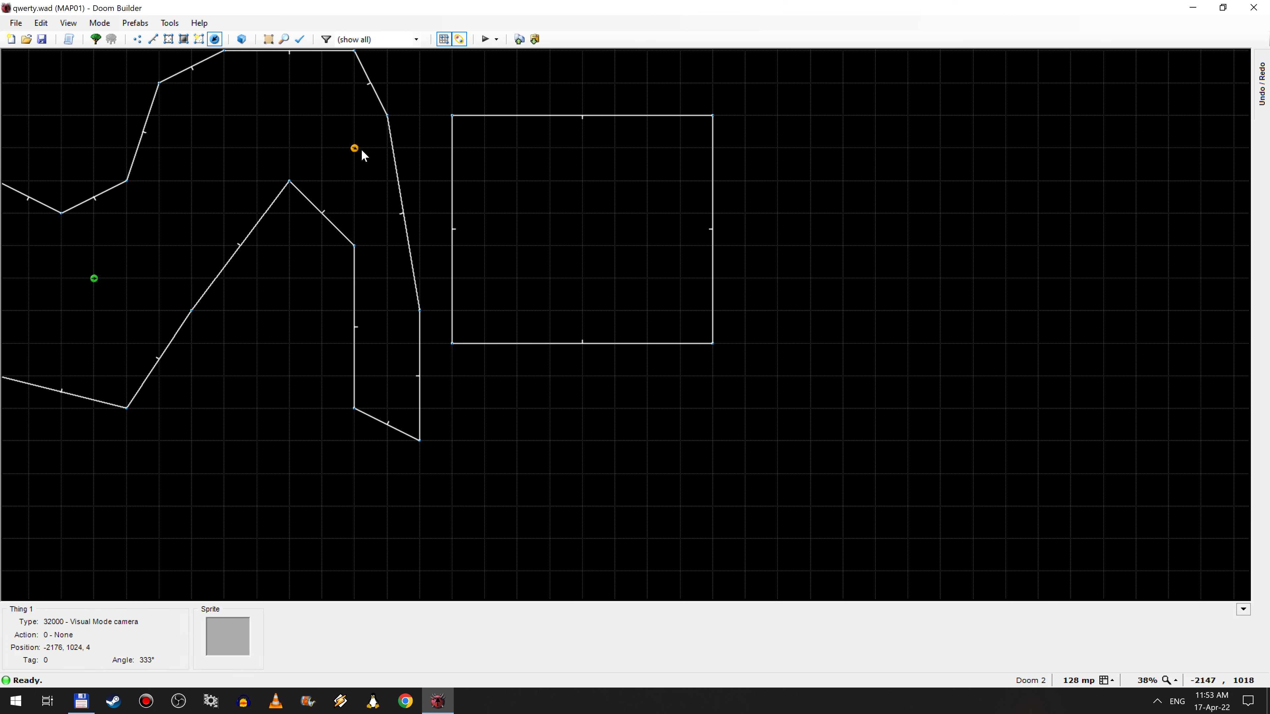
# Step: Delete the Visual Mode camera thing from the irregular sector and switch to Linedefs Mode
pyautogui.press('Delete')
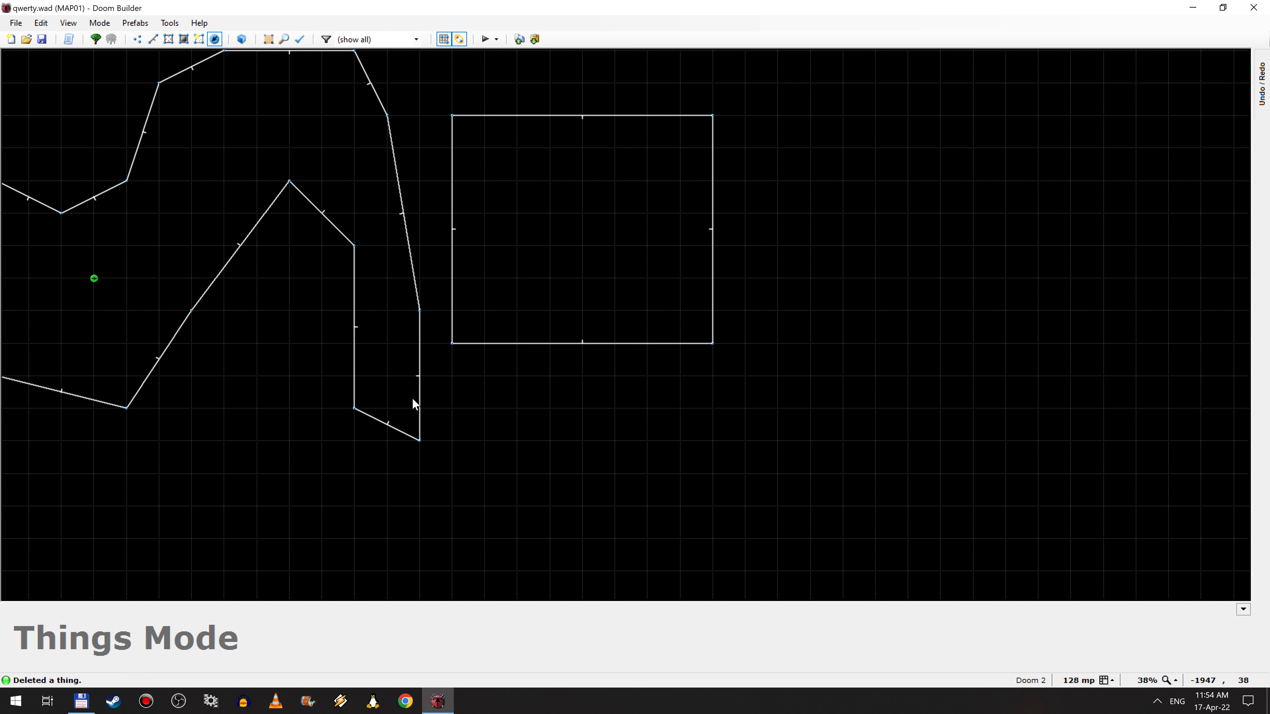
pyautogui.press('Left')
pyautogui.press('Left')
pyautogui.press('Left')
pyautogui.press('Up')
pyautogui.press('Right')
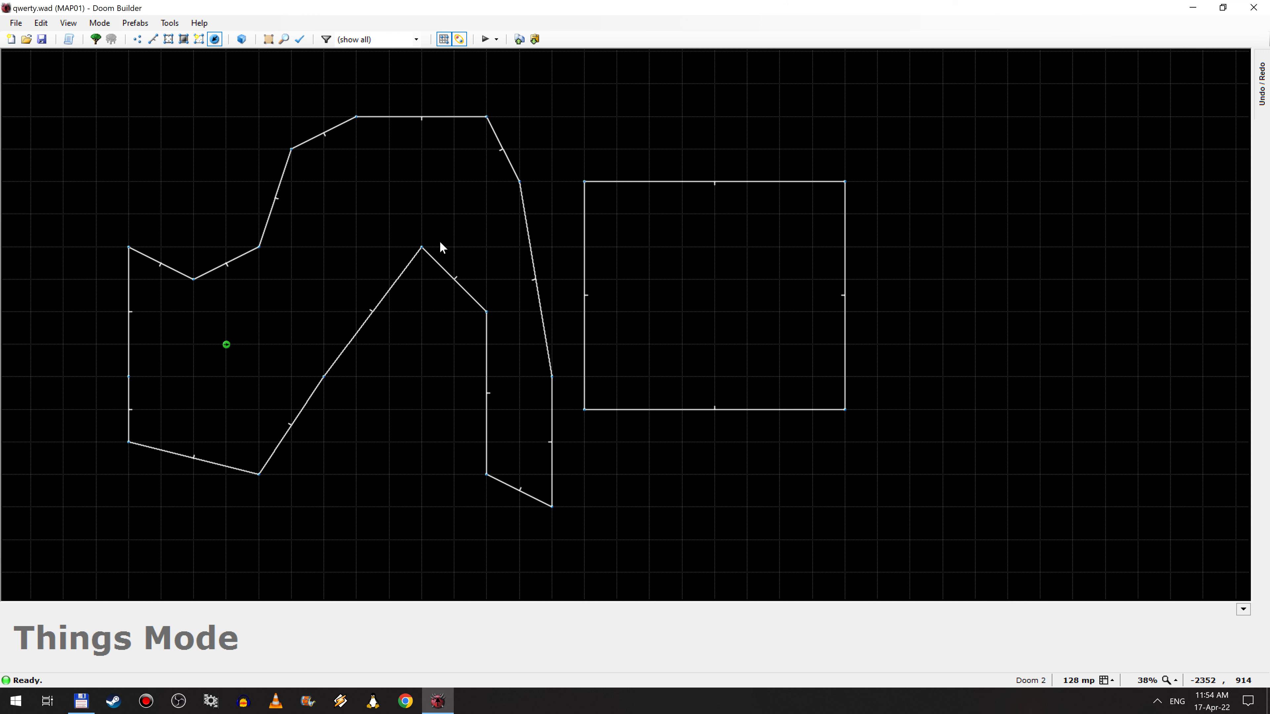
pyautogui.press('Up')
pyautogui.press('Down')
pyautogui.press('Right')
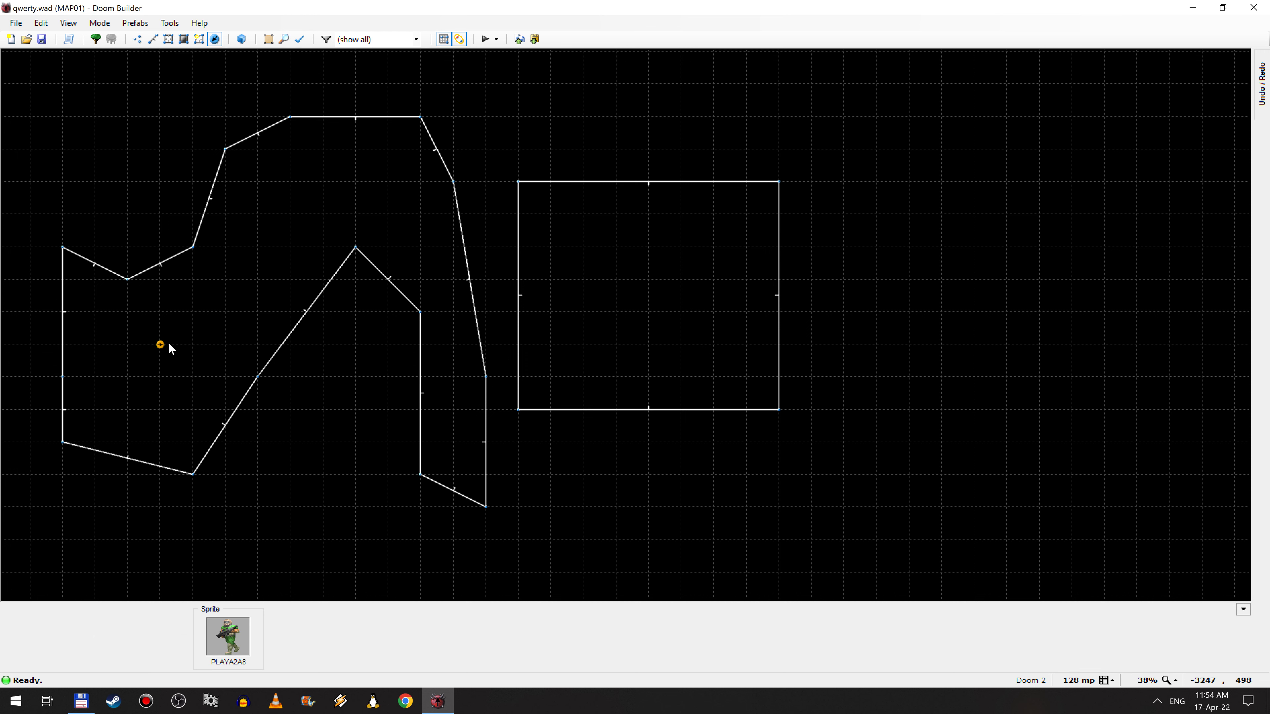
pyautogui.scroll(2, 140, 343)
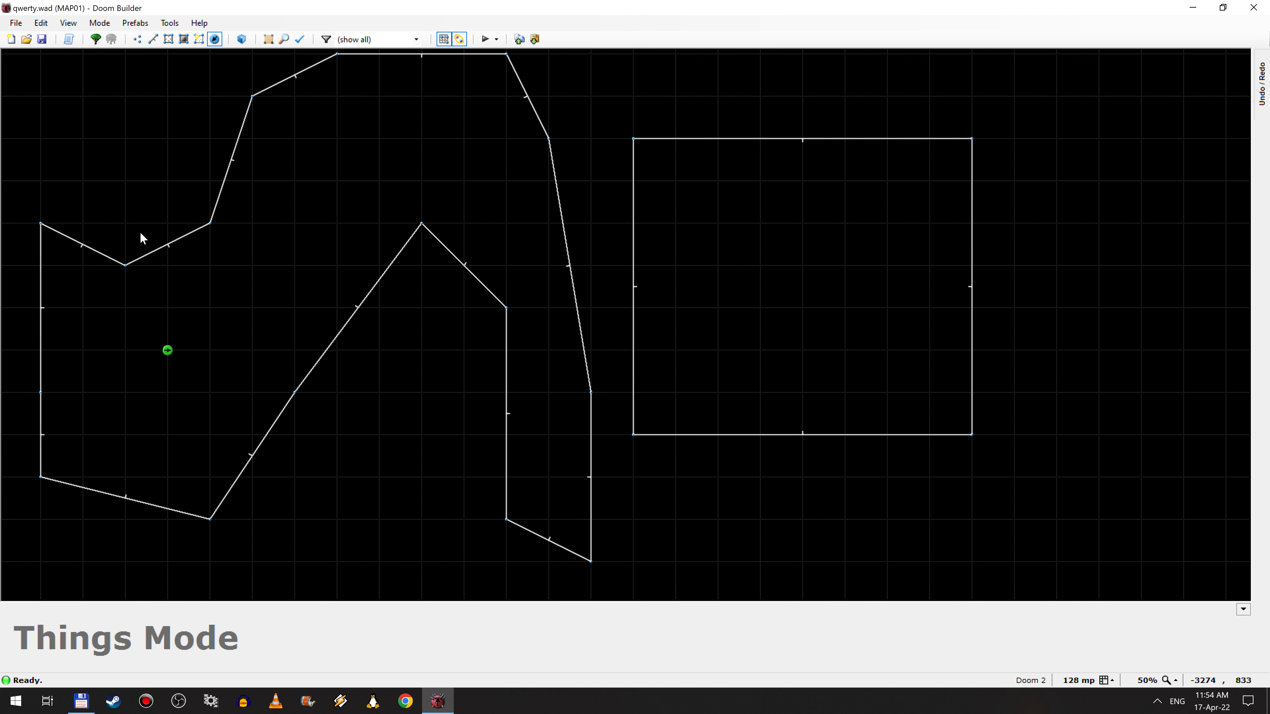
pyautogui.click(153, 39)
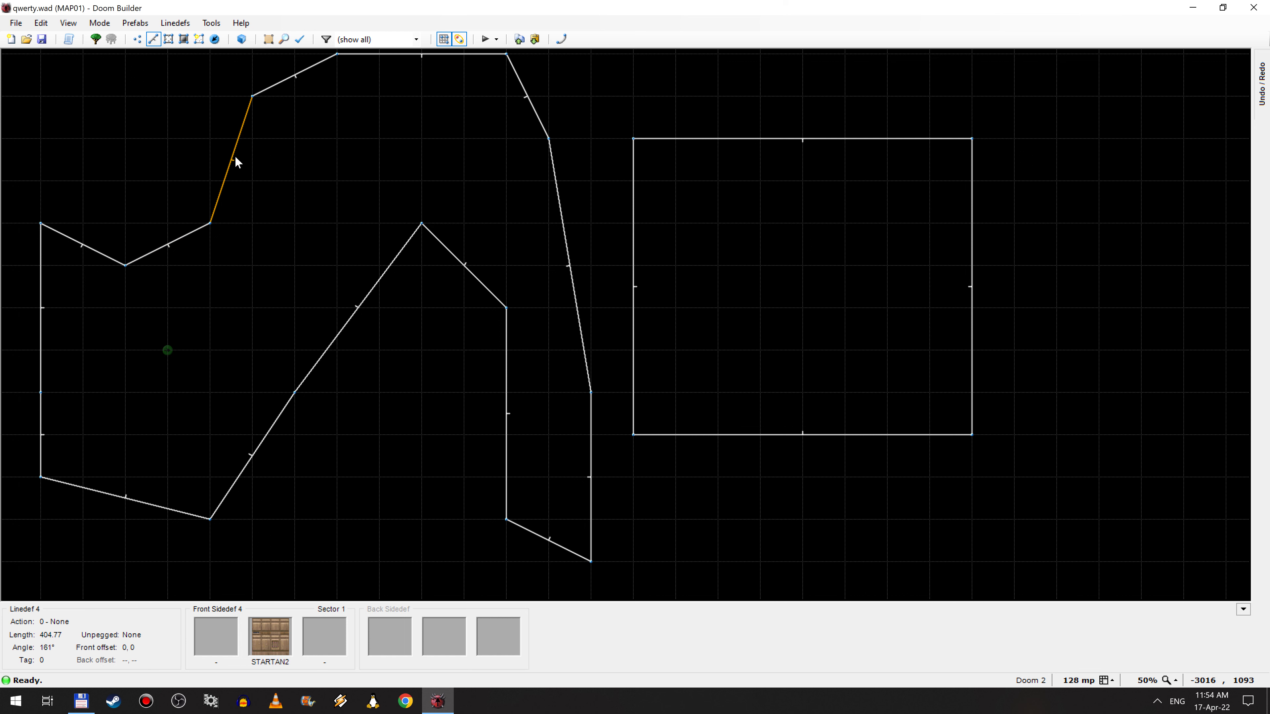
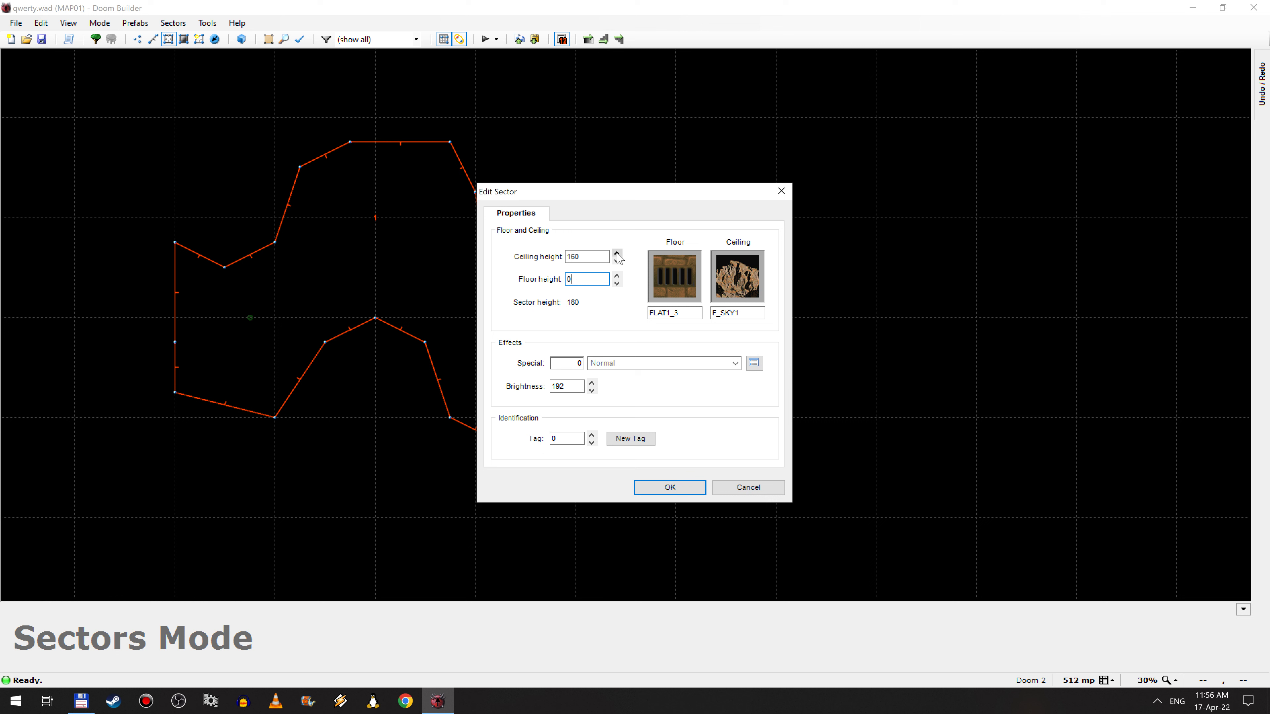
# Step: Adjust the irregular sector's ceiling height and view the sector in Visual Mode
pyautogui.click(617, 254)
pyautogui.click(617, 254)
pyautogui.click(617, 254)
pyautogui.click(617, 261)
pyautogui.moveTo(568, 256); pyautogui.dragTo(610, 252)
pyautogui.click(590, 258)
pyautogui.click(617, 260)
pyautogui.click(617, 254)
pyautogui.click(618, 253)
pyautogui.click(617, 260)
pyautogui.click(617, 260)
pyautogui.click(618, 254)
pyautogui.click(670, 488)
pyautogui.press('w')
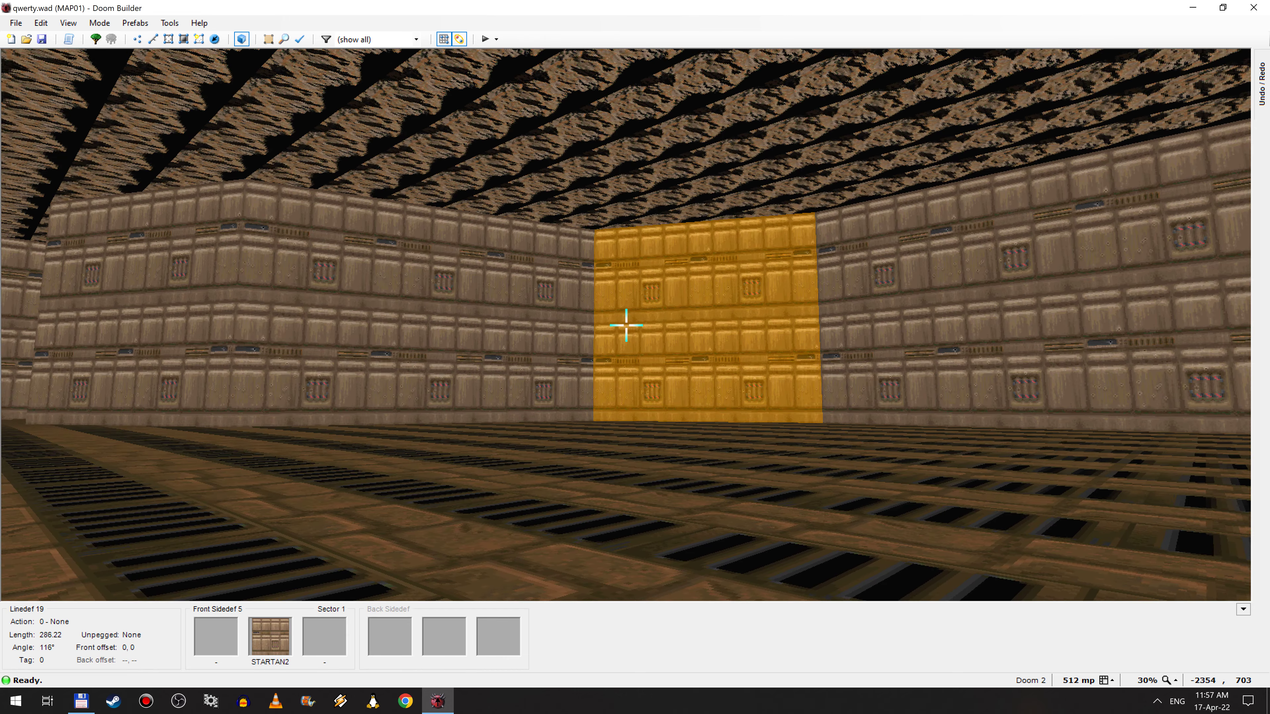
# Step: Raise the irregular sector's sky ceiling to 272 in Visual Mode and lower it back to 256
pyautogui.press('e')
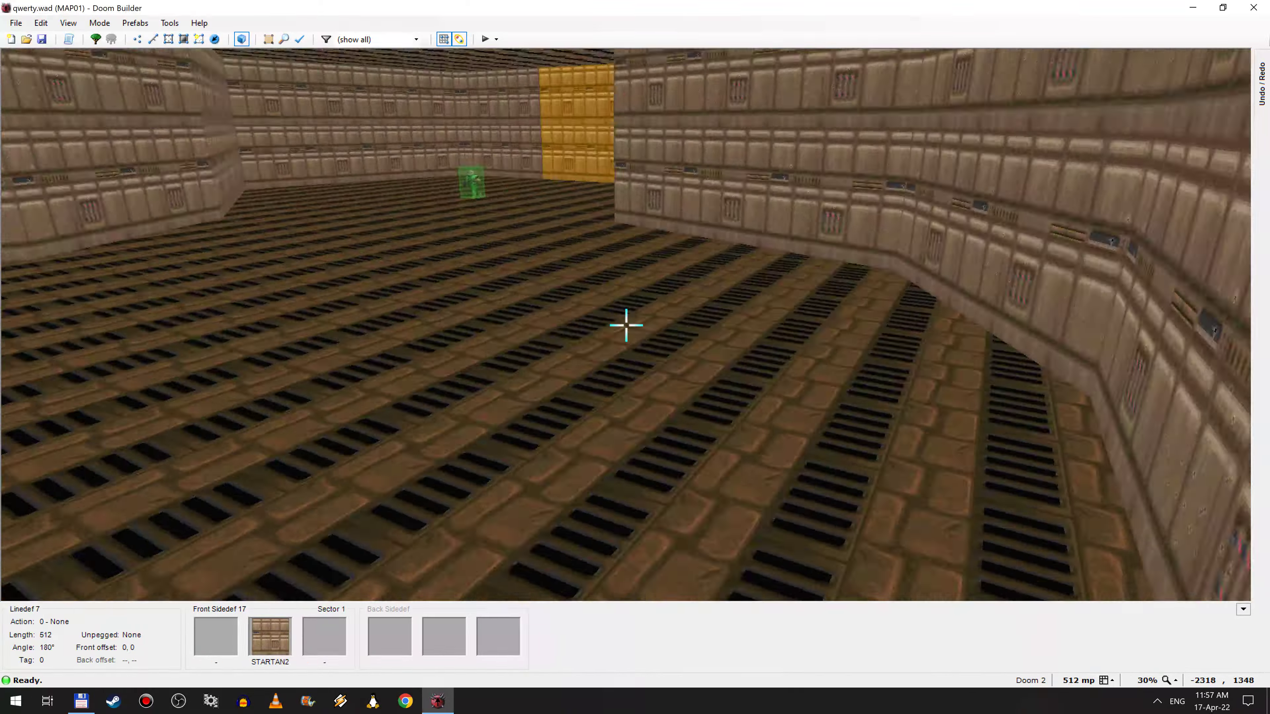
pyautogui.press('e')
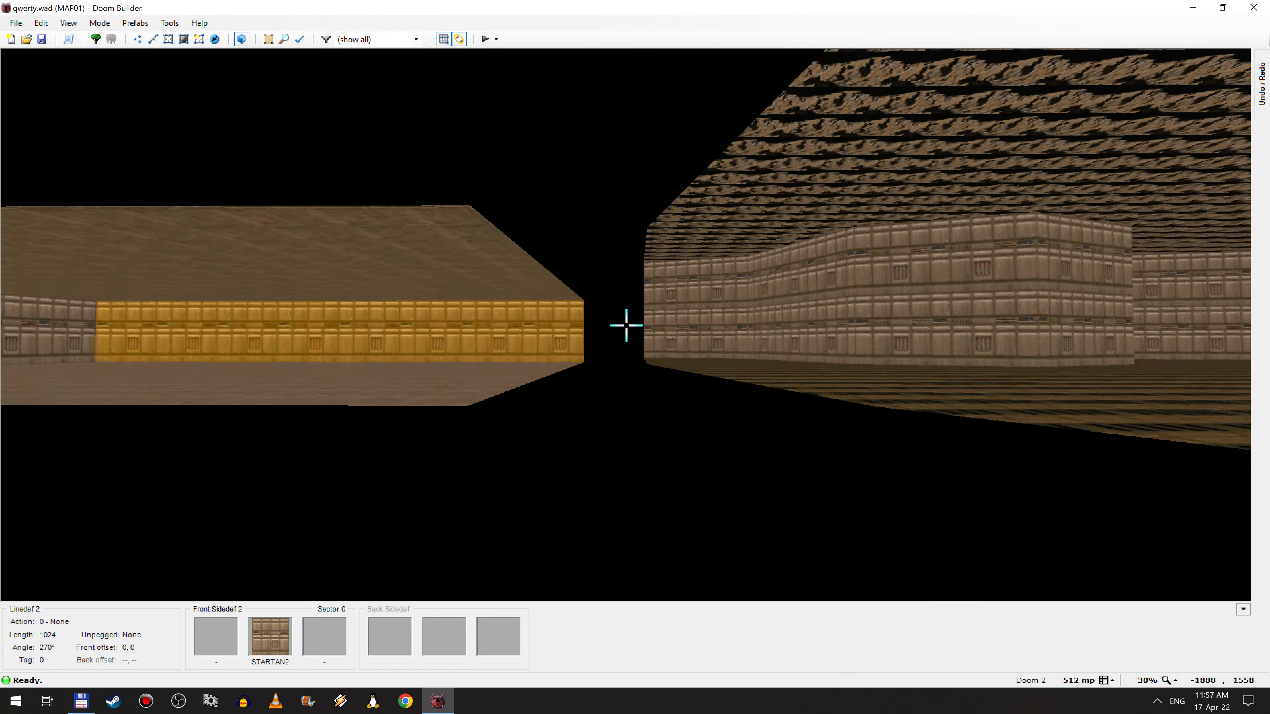
pyautogui.press('e')
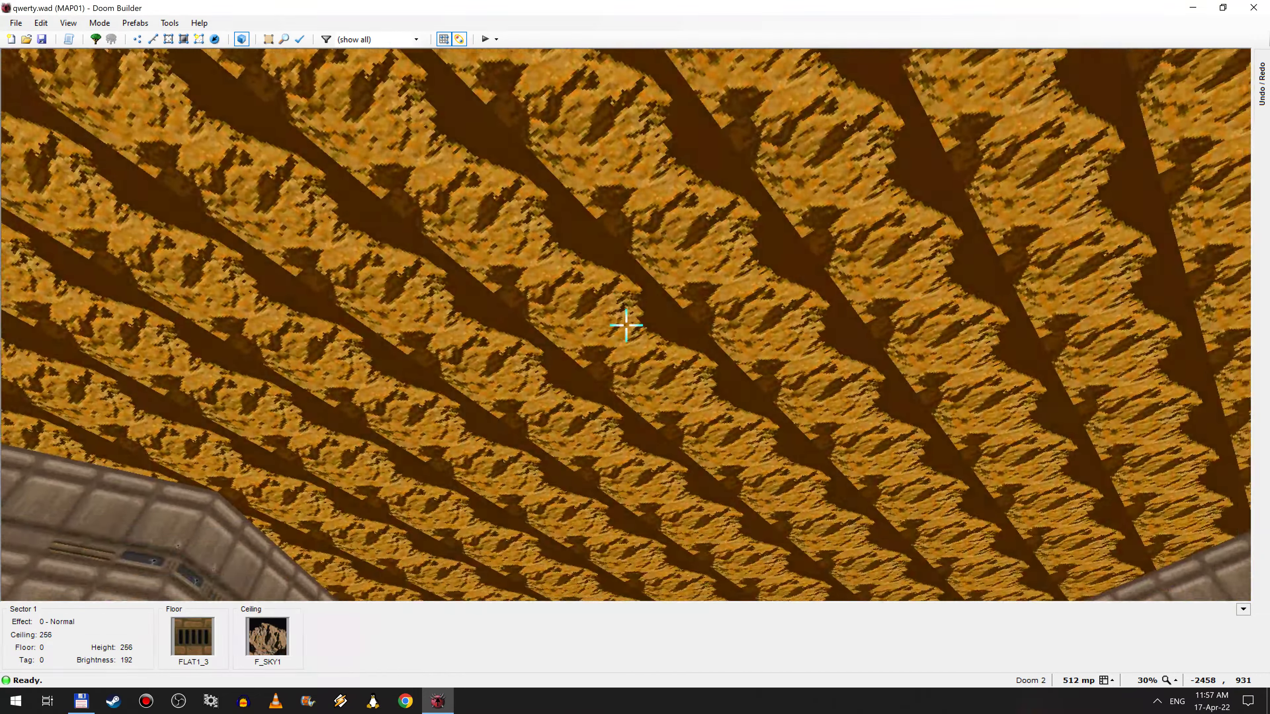
pyautogui.press('e')
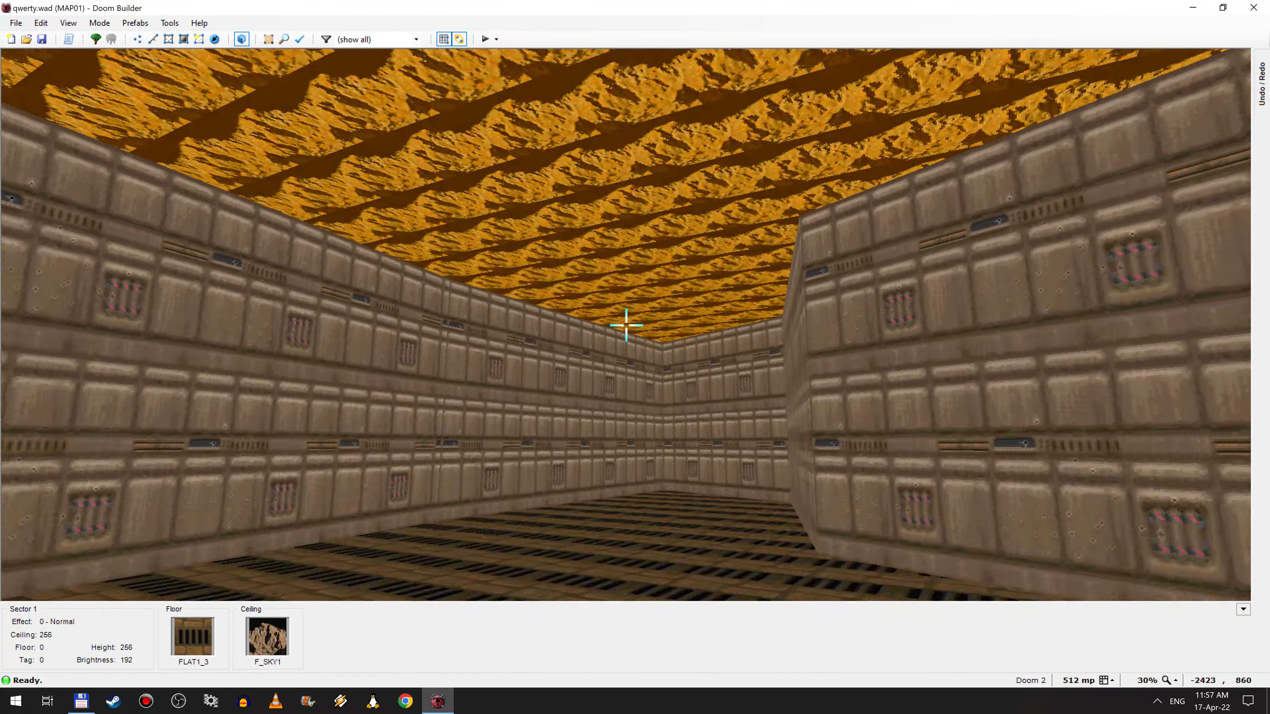
pyautogui.press('e')
pyautogui.scroll(2, 626, 325)
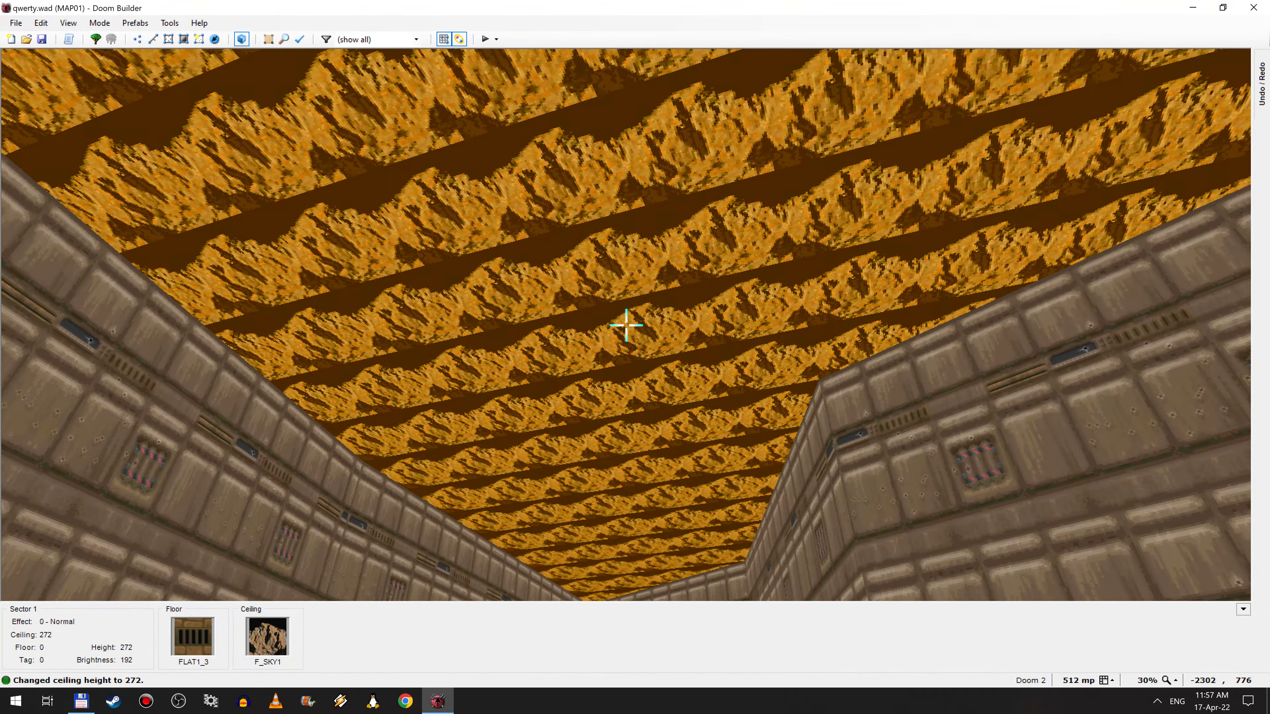
pyautogui.scroll(-2, 626, 326)
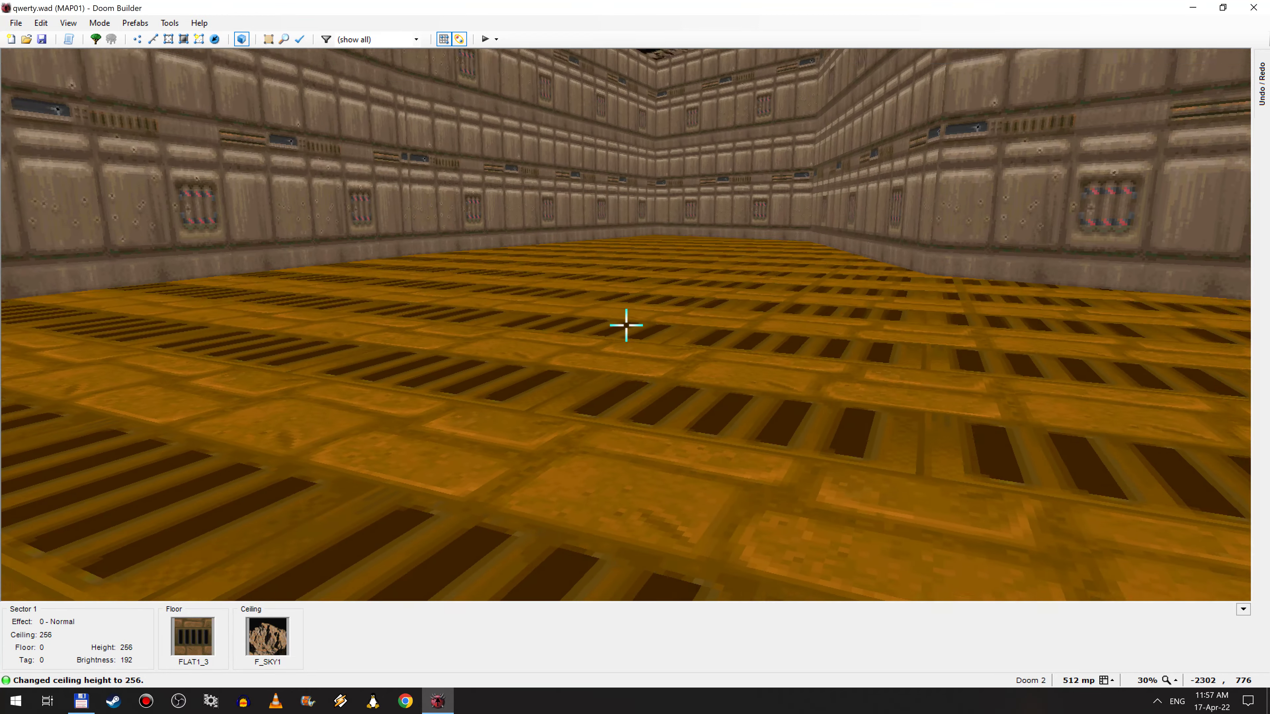
# Step: Raise the irregular sector's floor to 8, lower it back to 0, and leave Visual Mode
pyautogui.scroll(1, 626, 326)
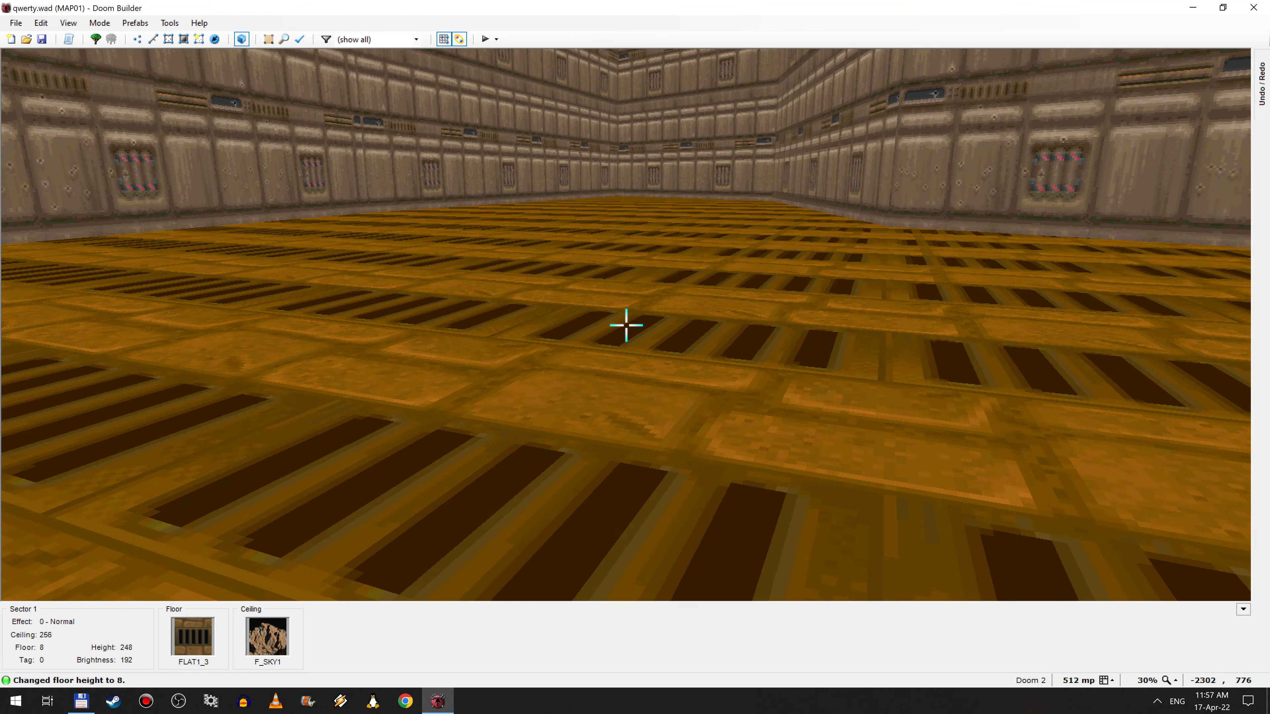
pyautogui.scroll(-1, 626, 326)
pyautogui.press('w')
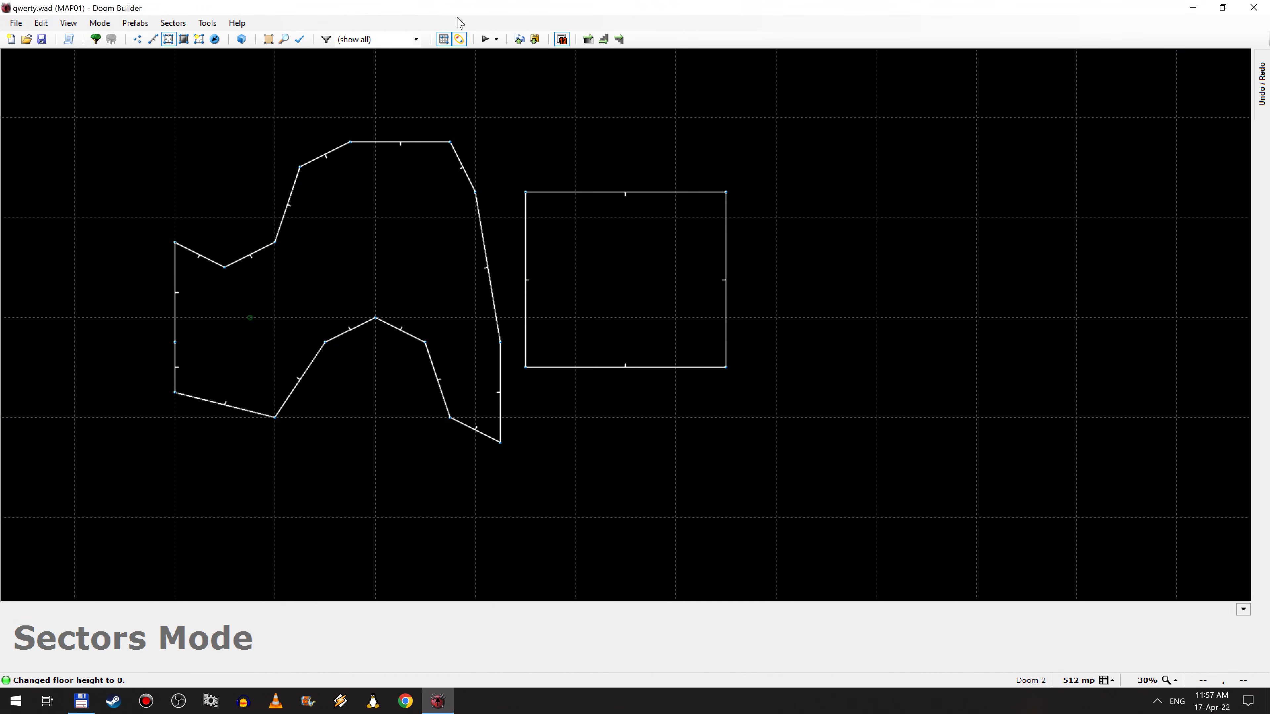
# Step: Test the map in the game, look around the irregular sector under the sky, and quit the game
pyautogui.click(485, 39)
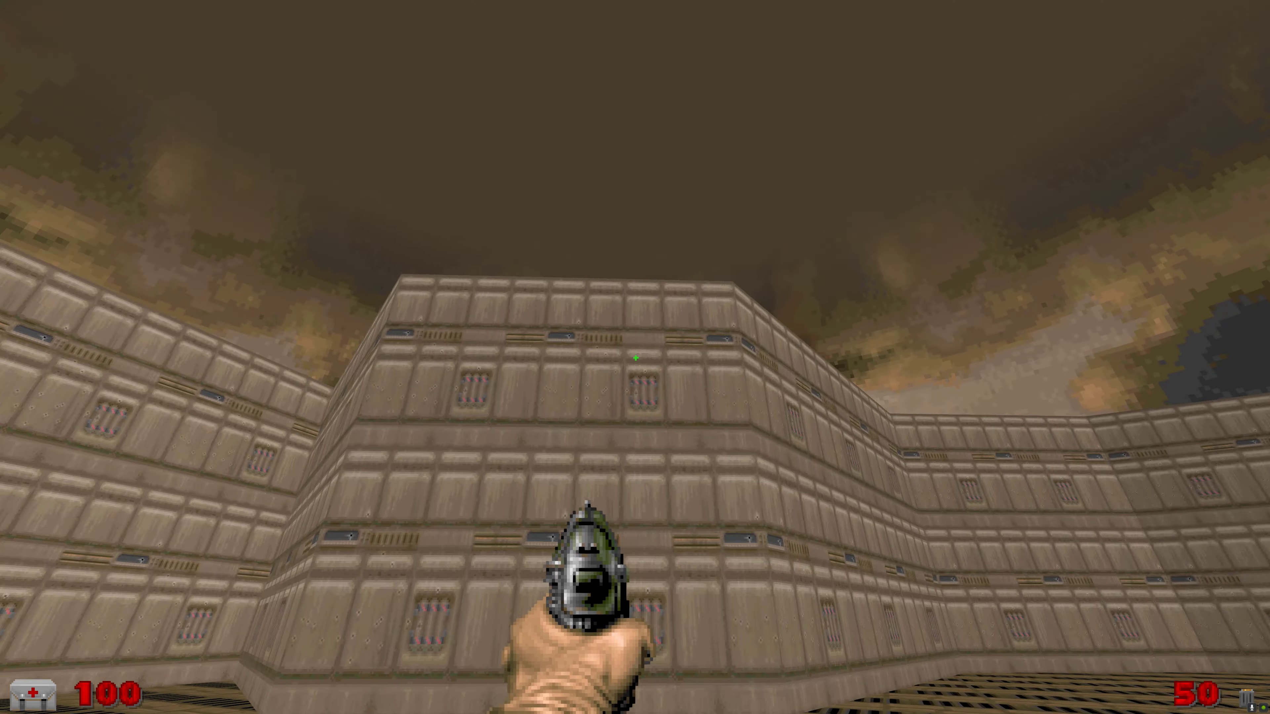
pyautogui.press('d')
pyautogui.hotkey('alt', 'F4')
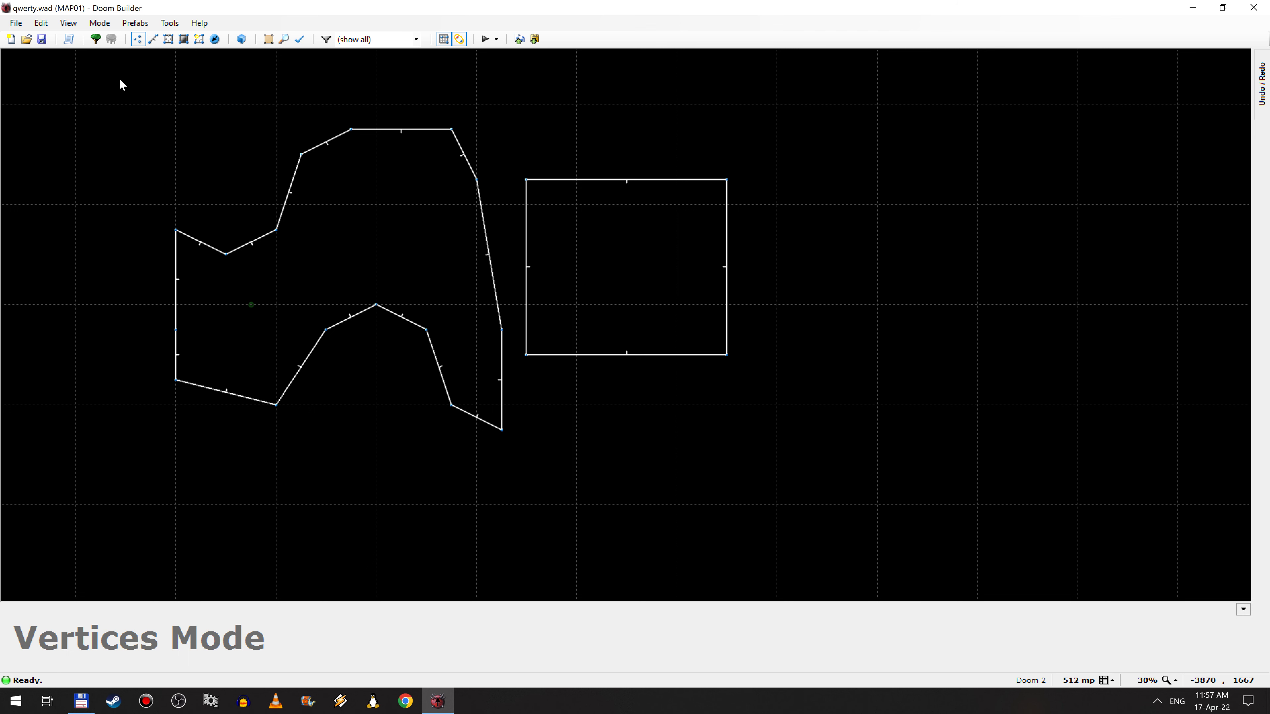
# Step: Select all vertices of the irregular sector and move the whole shape down, below and to the left of the rectangular sector
pyautogui.moveTo(120, 79); pyautogui.dragTo(515, 488)
pyautogui.scroll(12, 516, 488)
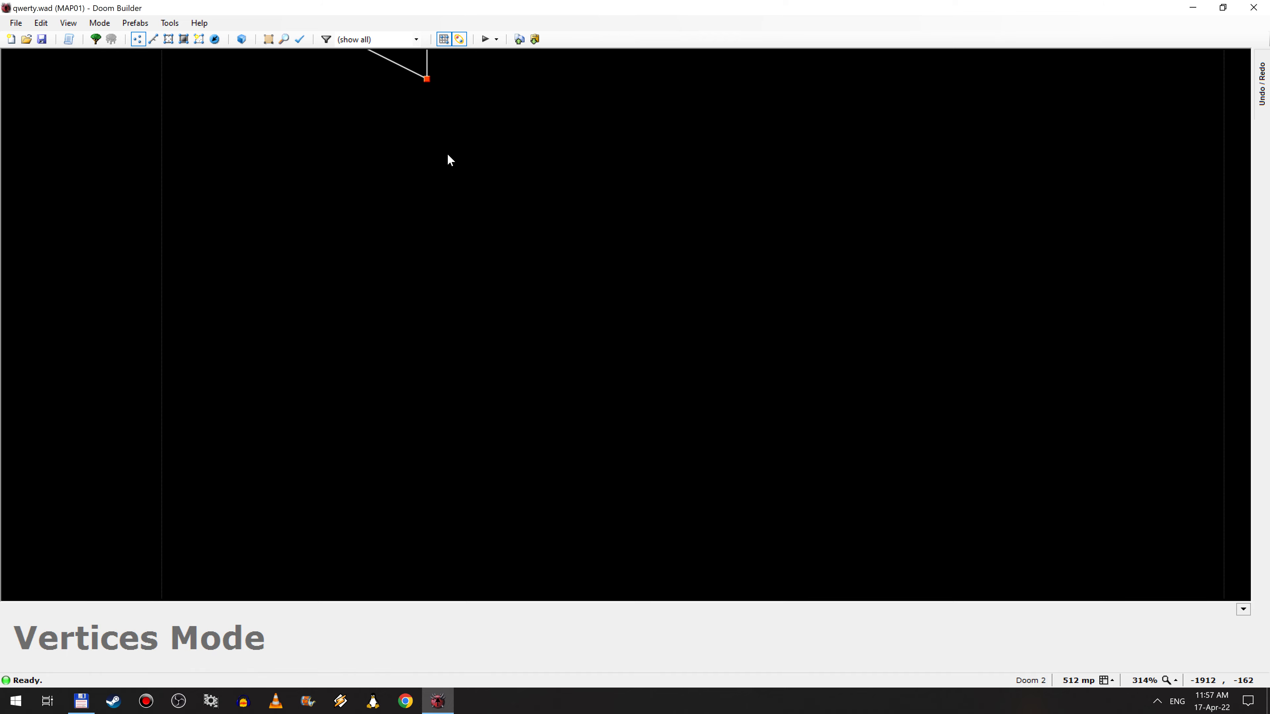
pyautogui.scroll(-18, 437, 102)
pyautogui.scroll(4, 468, 244)
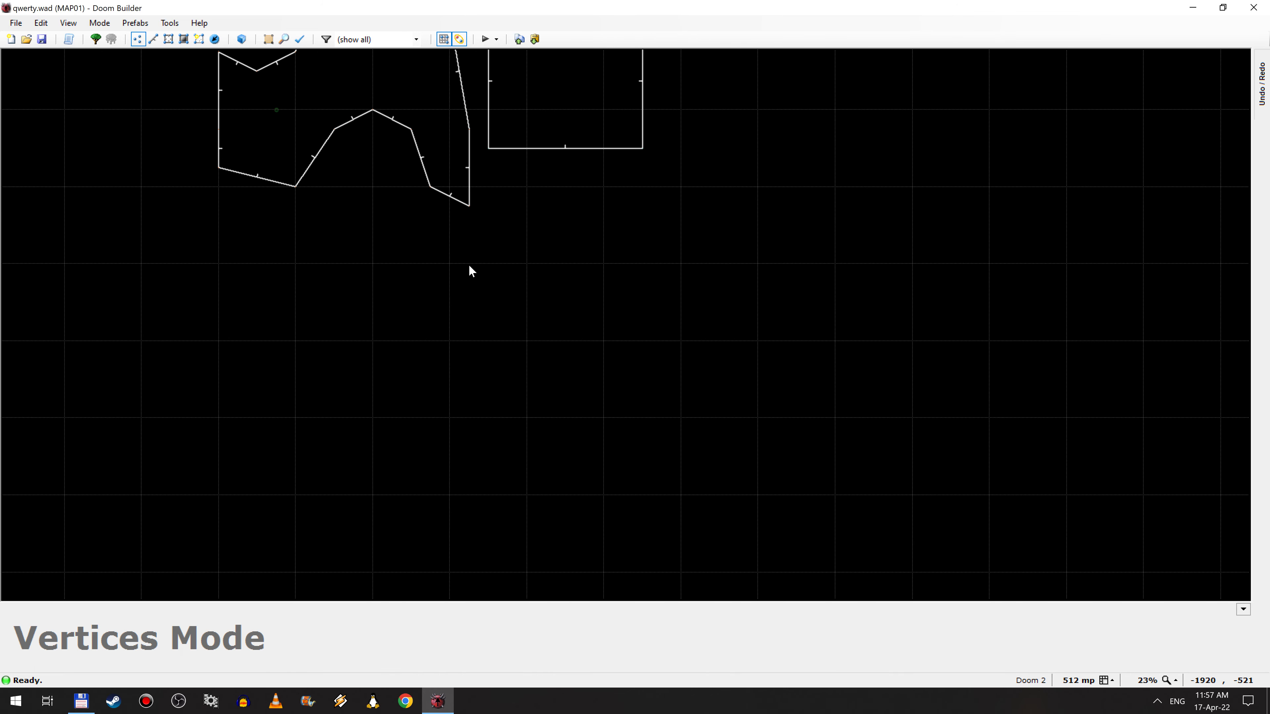
pyautogui.moveTo(472, 204); pyautogui.dragTo(452, 342)
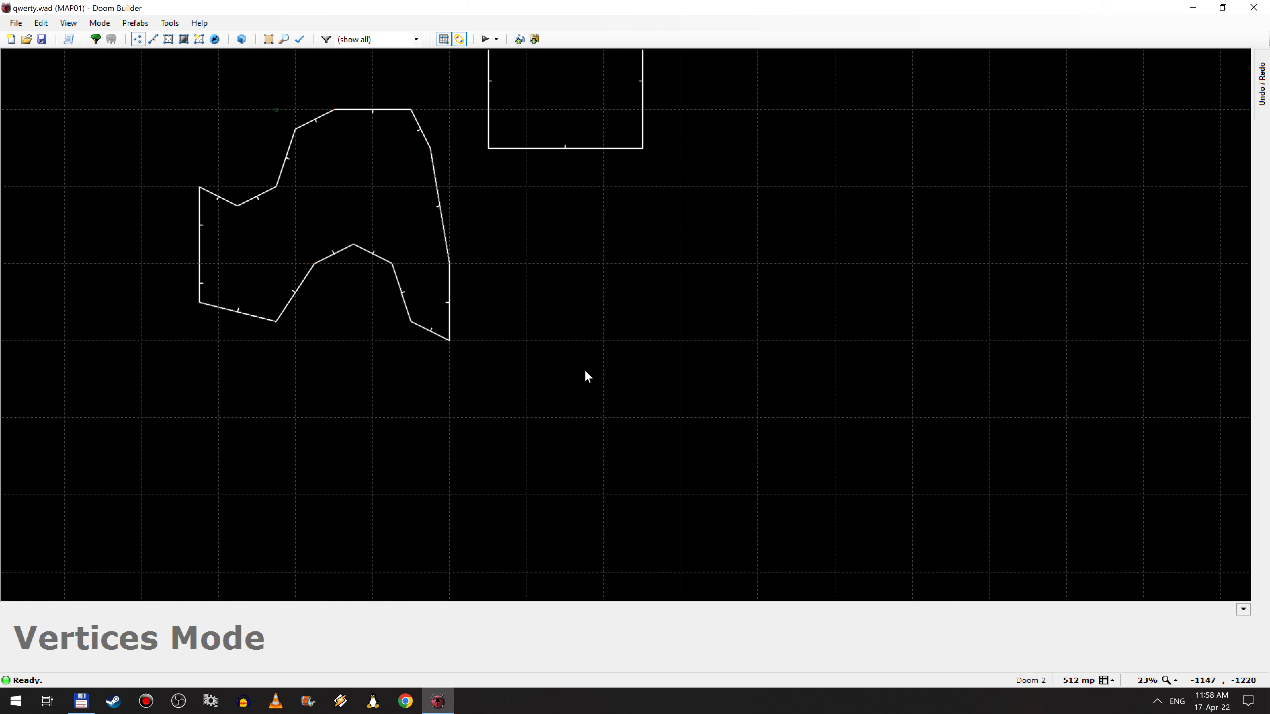
# Step: Try to duplicate the irregular sector by copying and pasting its vertices in Vertices Mode, and undo the paste
pyautogui.hotkey('ctrl', 'c')
pyautogui.hotkey('ctrl', 'v')
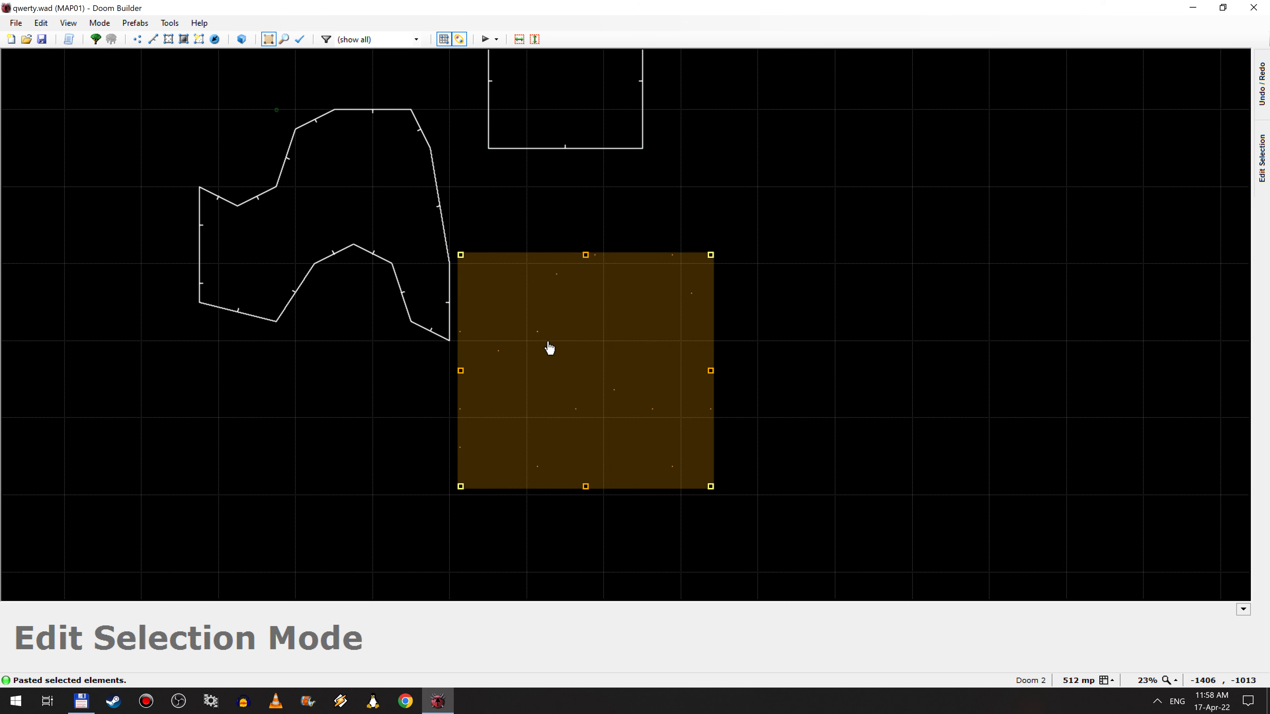
pyautogui.press('Escape')
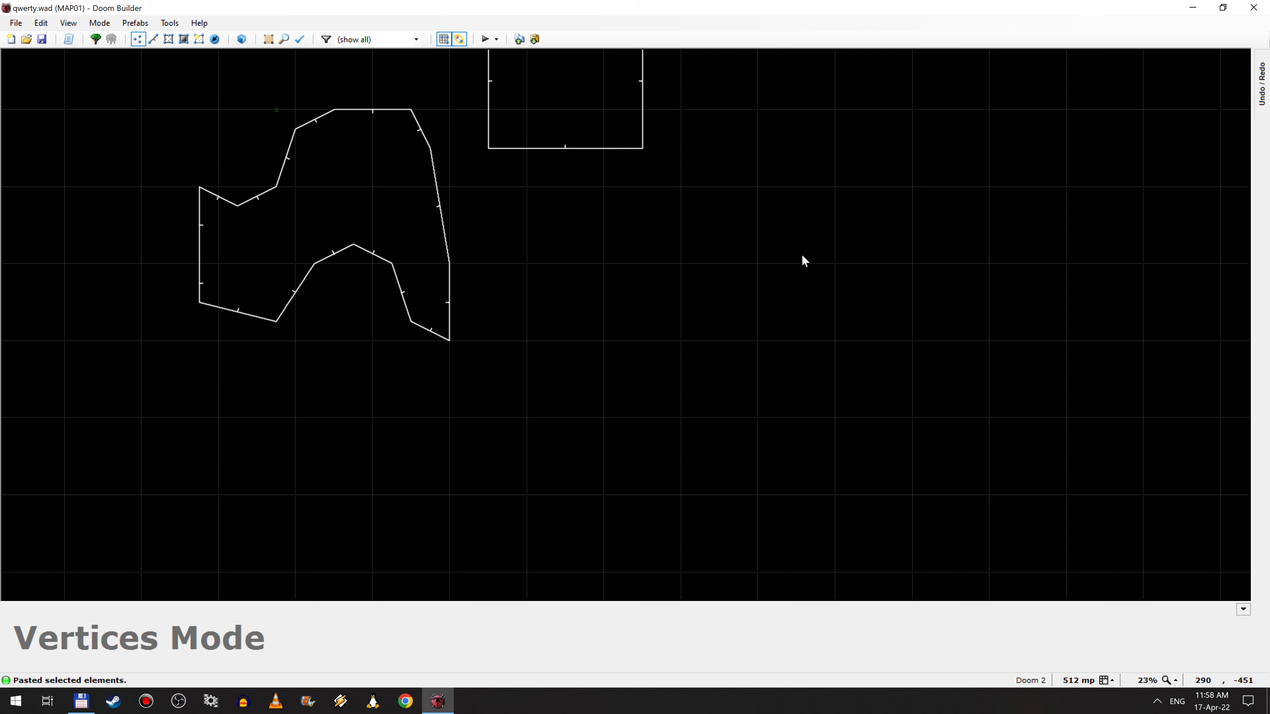
pyautogui.scroll(5, 795, 246)
pyautogui.scroll(-6, 518, 290)
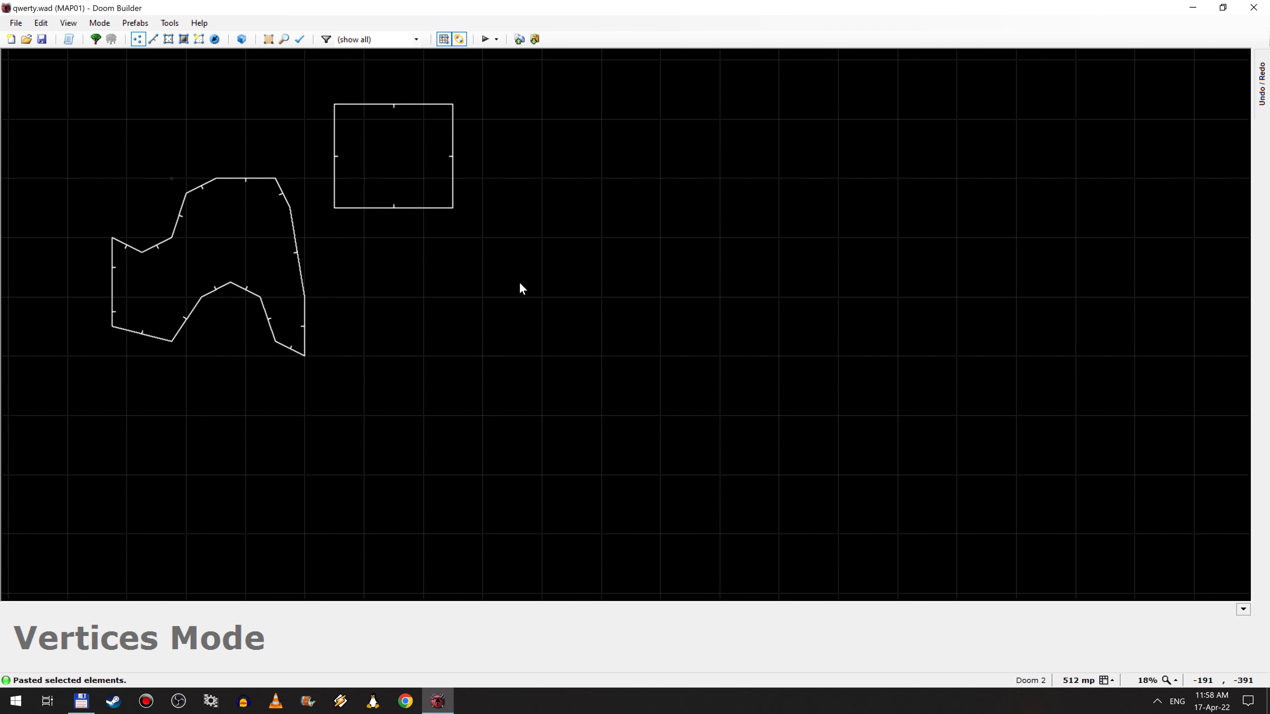
pyautogui.hotkey('ctrl', 'v')
pyautogui.press('Return')
pyautogui.scroll(5, 520, 367)
pyautogui.scroll(-5, 490, 360)
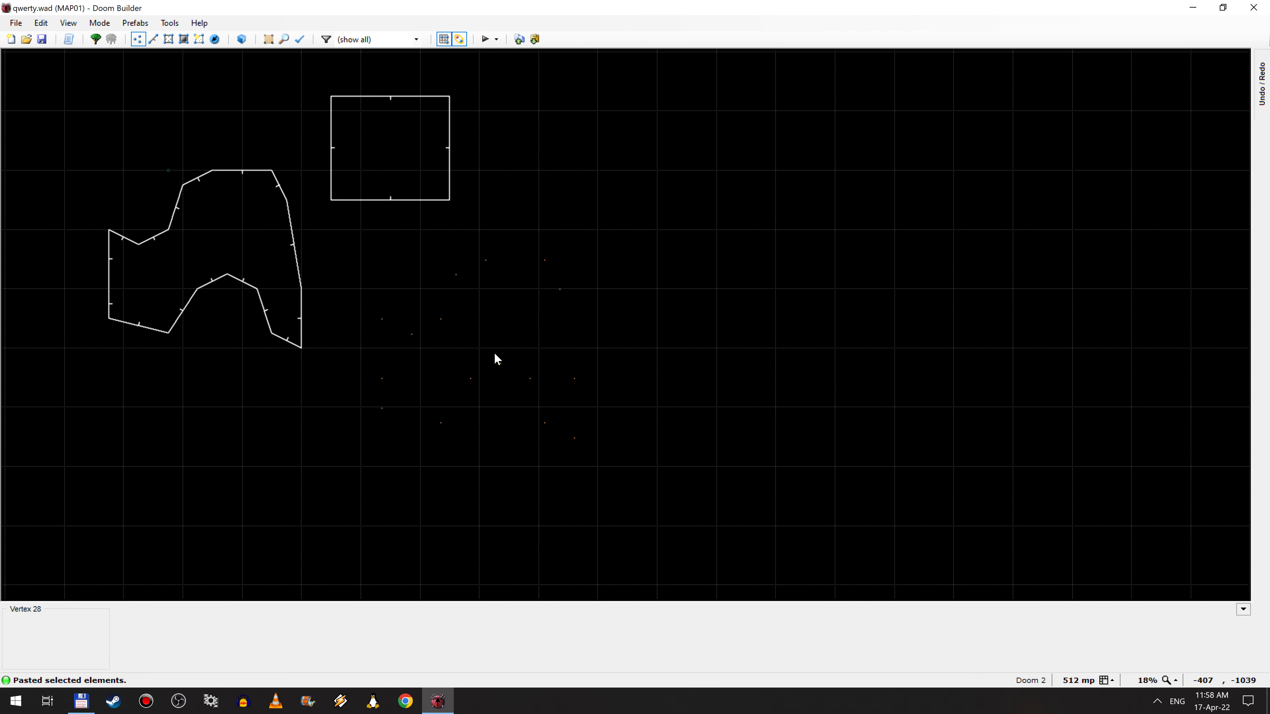
pyautogui.hotkey('ctrl', 'z')
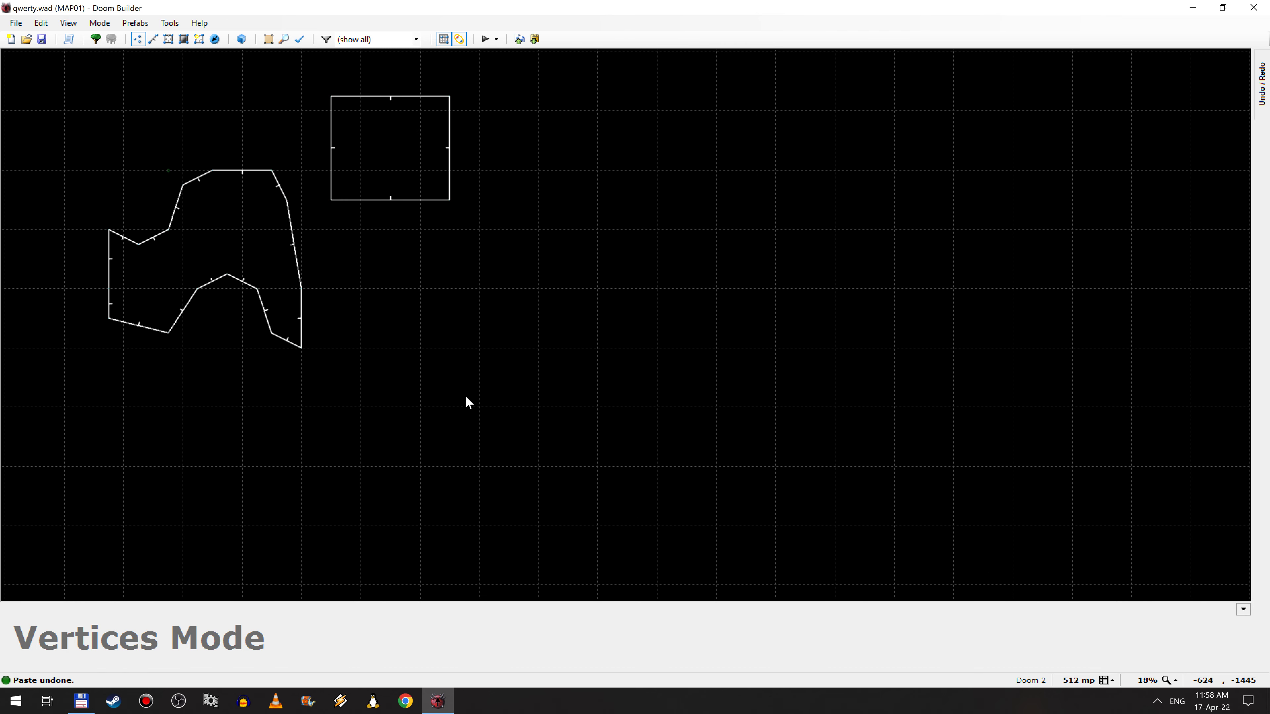
# Step: Copy the irregular sector's linedefs in Linedefs Mode and paste the duplicate below and to the right of the rectangular sector
pyautogui.click(155, 40)
pyautogui.moveTo(79, 140); pyautogui.dragTo(314, 398)
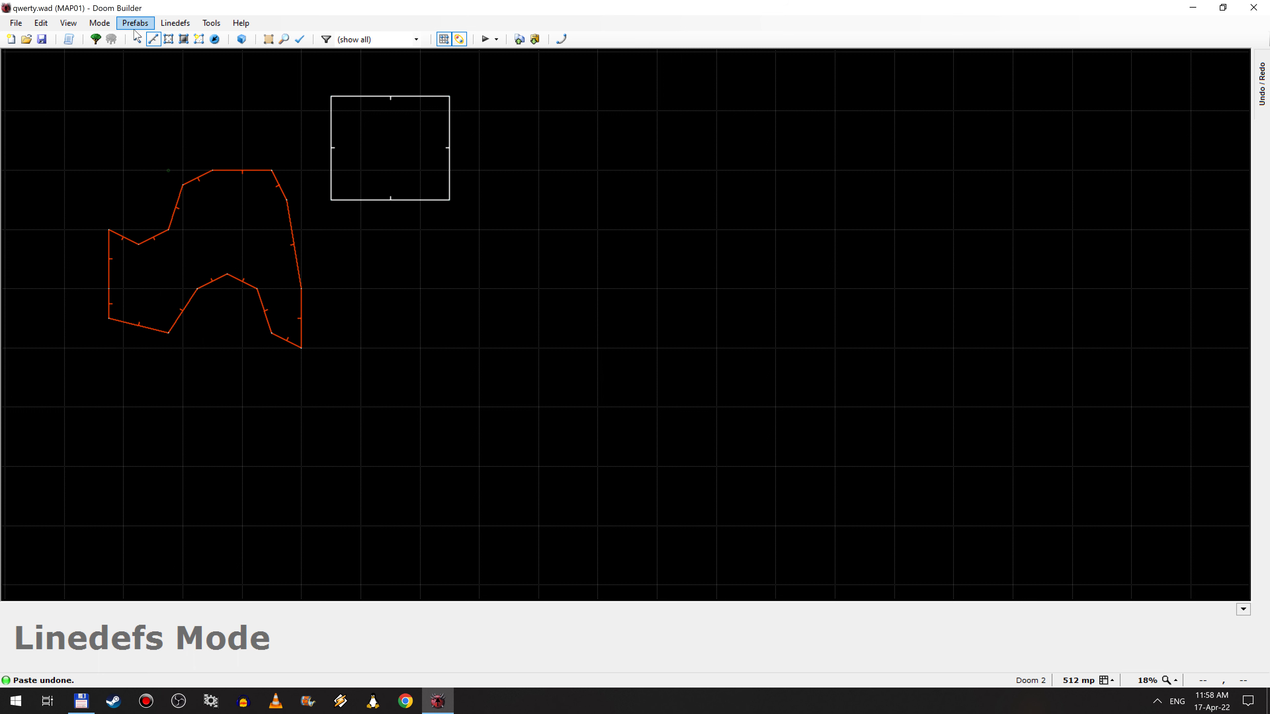
pyautogui.hotkey('ctrl', 'c')
pyautogui.hotkey('ctrl', 'v')
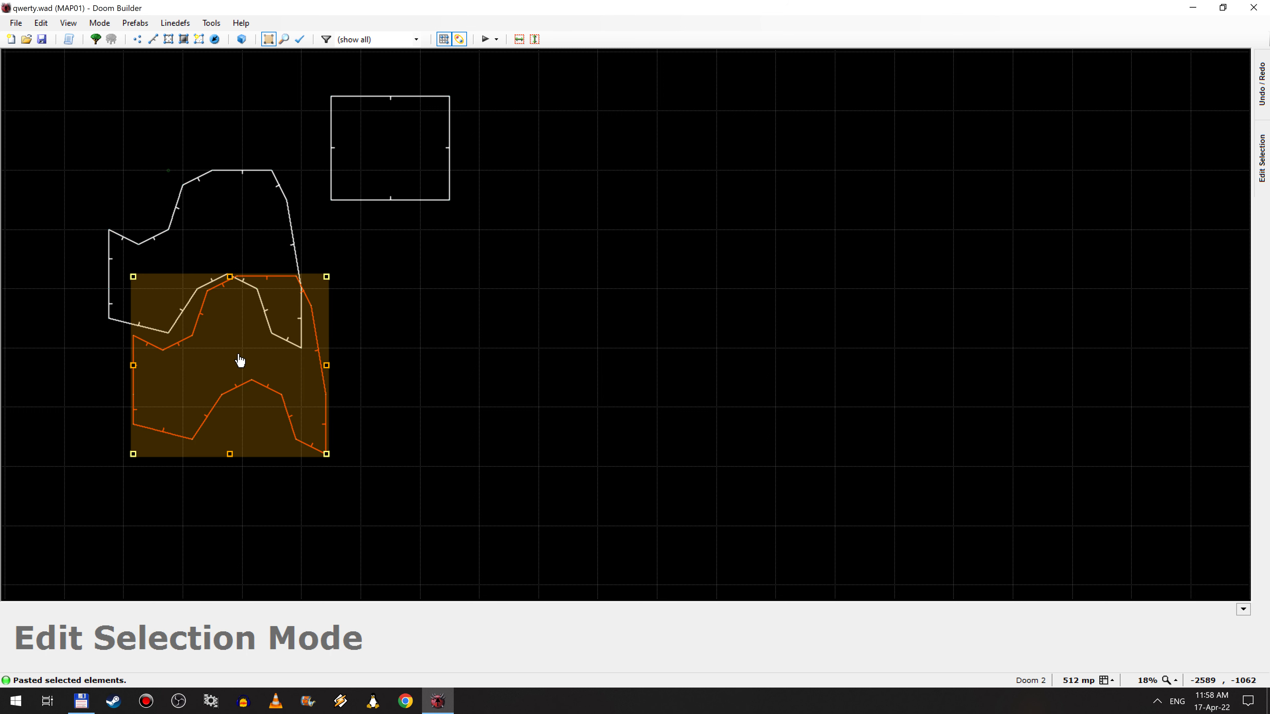
pyautogui.click(531, 296)
pyautogui.click(639, 131)
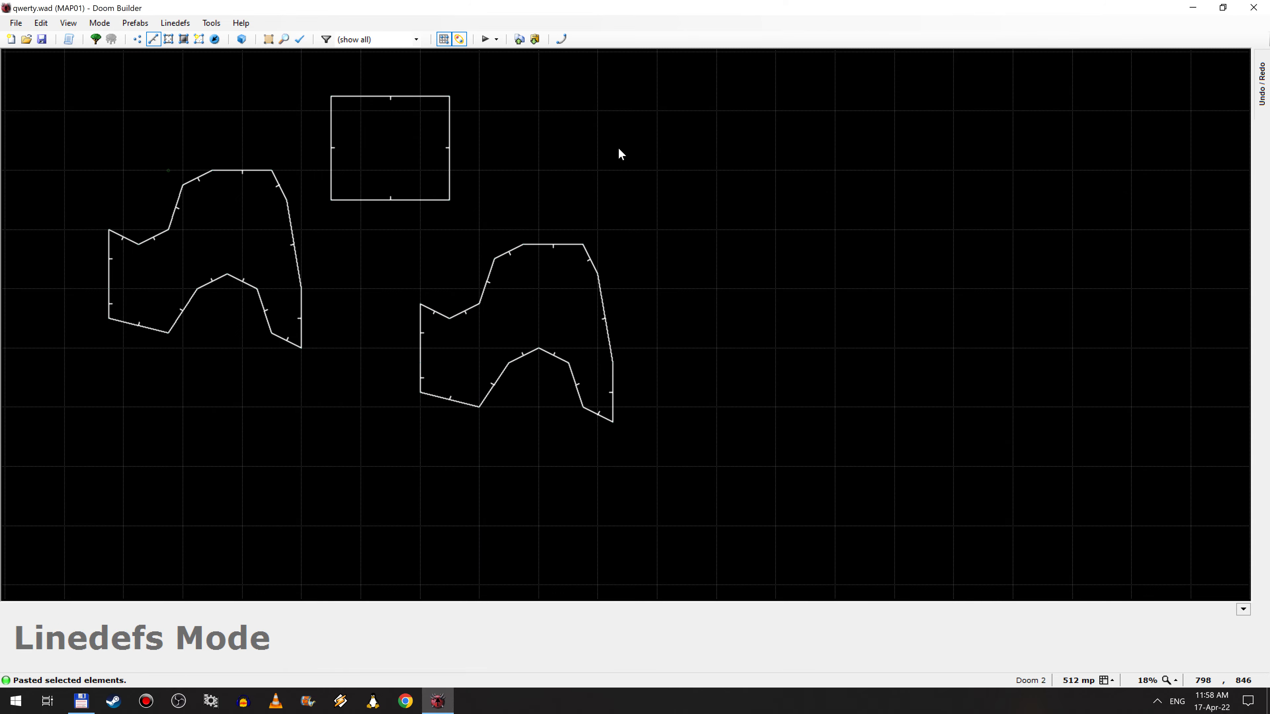
# Step: Examine the irregular sector in Visual Mode and return to the map view
pyautogui.press('w')
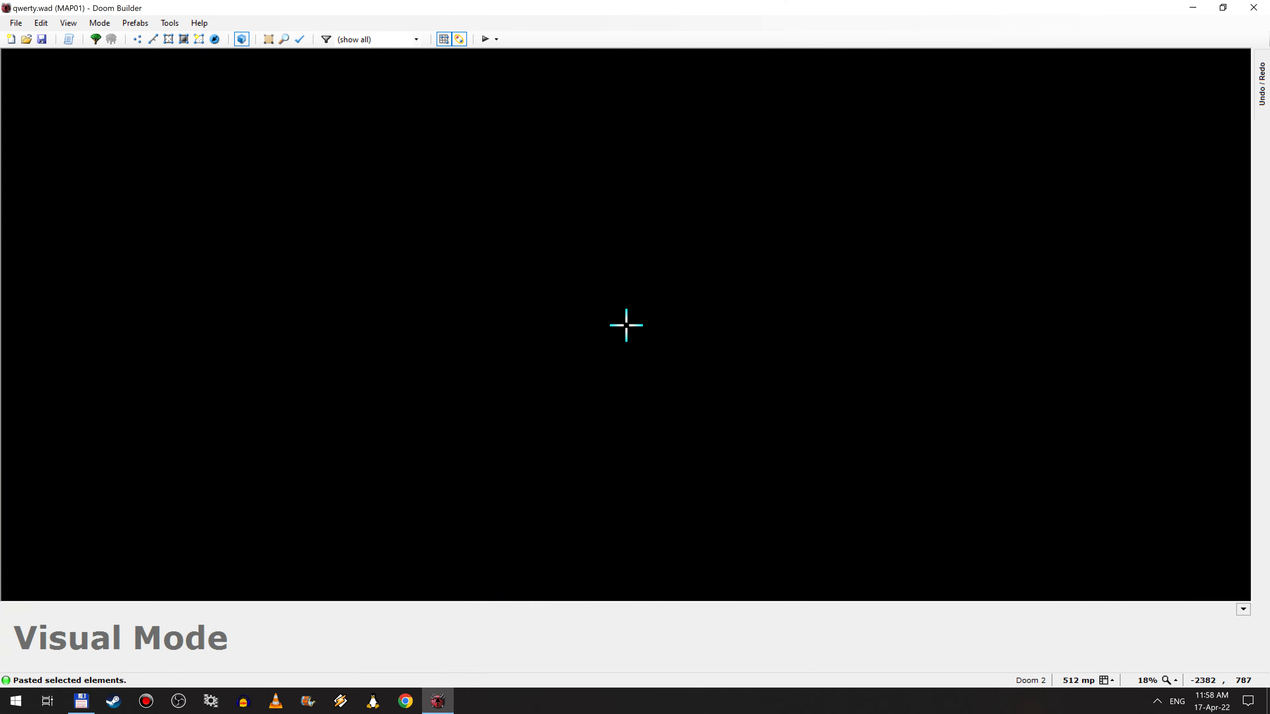
pyautogui.press('e')
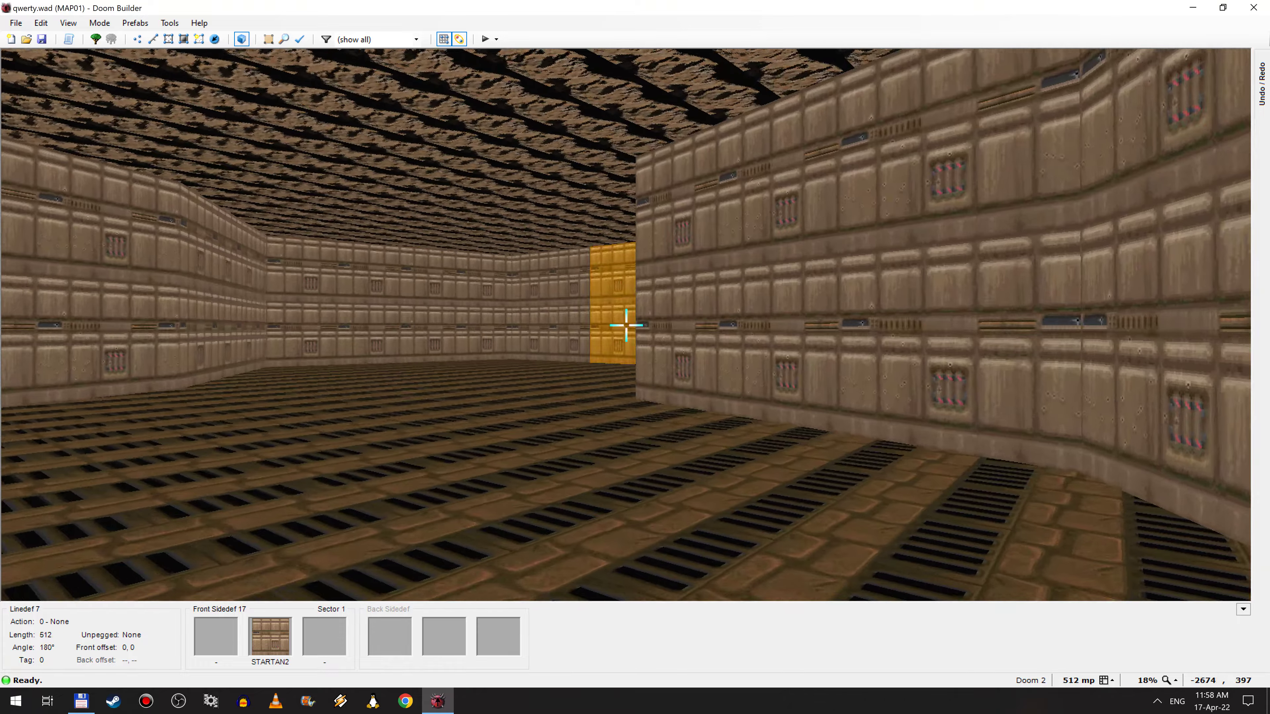
pyautogui.press('e')
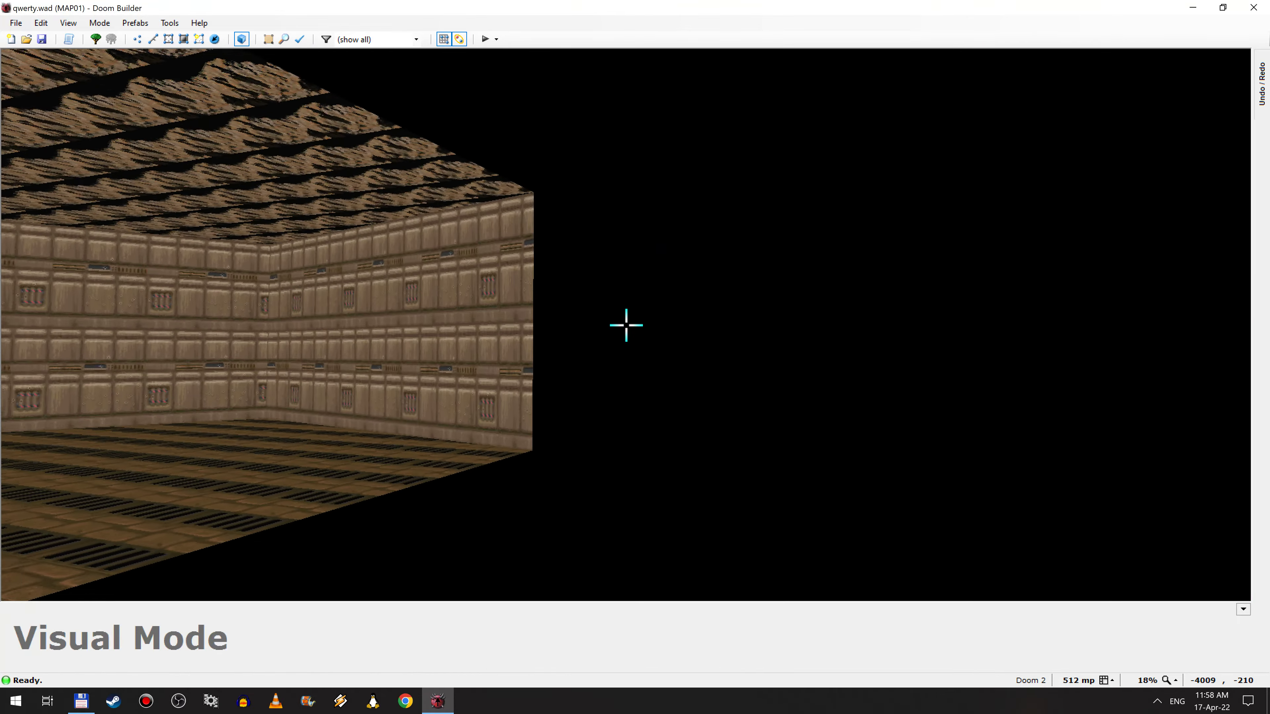
pyautogui.press('w')
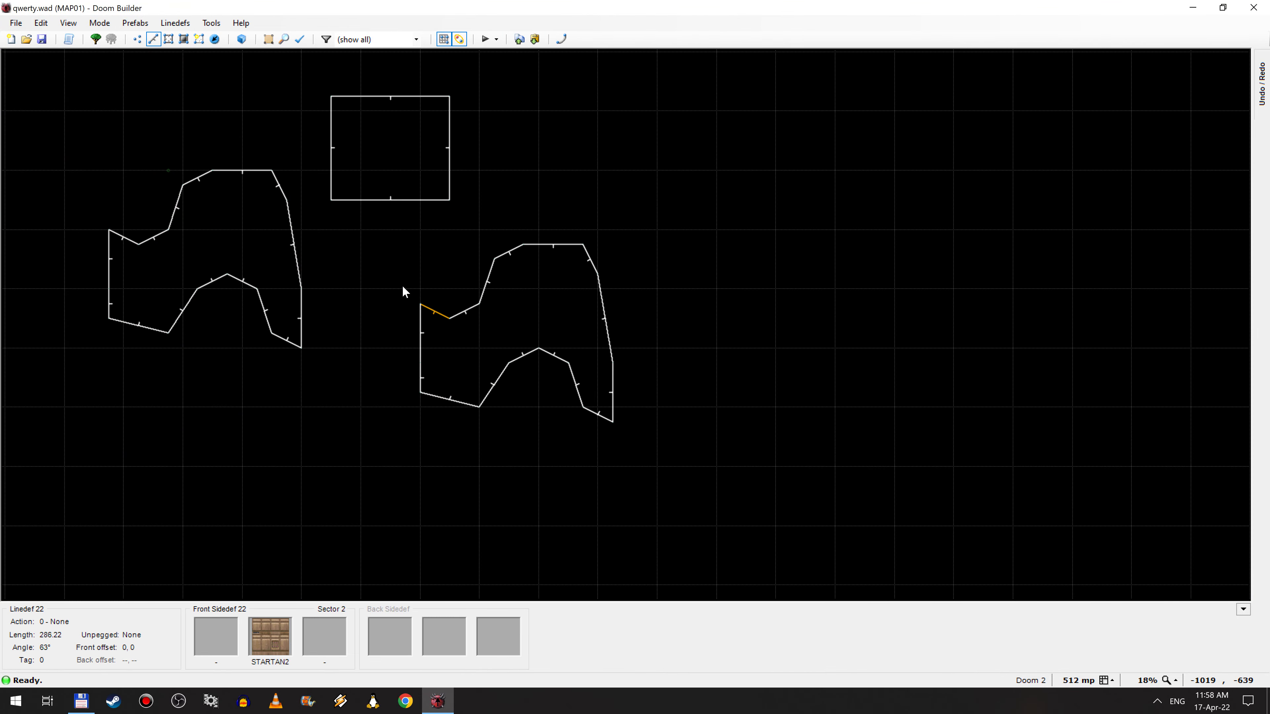
# Step: Move the player start thing back inside the original irregular sector in Things Mode
pyautogui.click(215, 39)
pyautogui.scroll(3, 180, 250)
pyautogui.moveTo(158, 112); pyautogui.dragTo(279, 252)
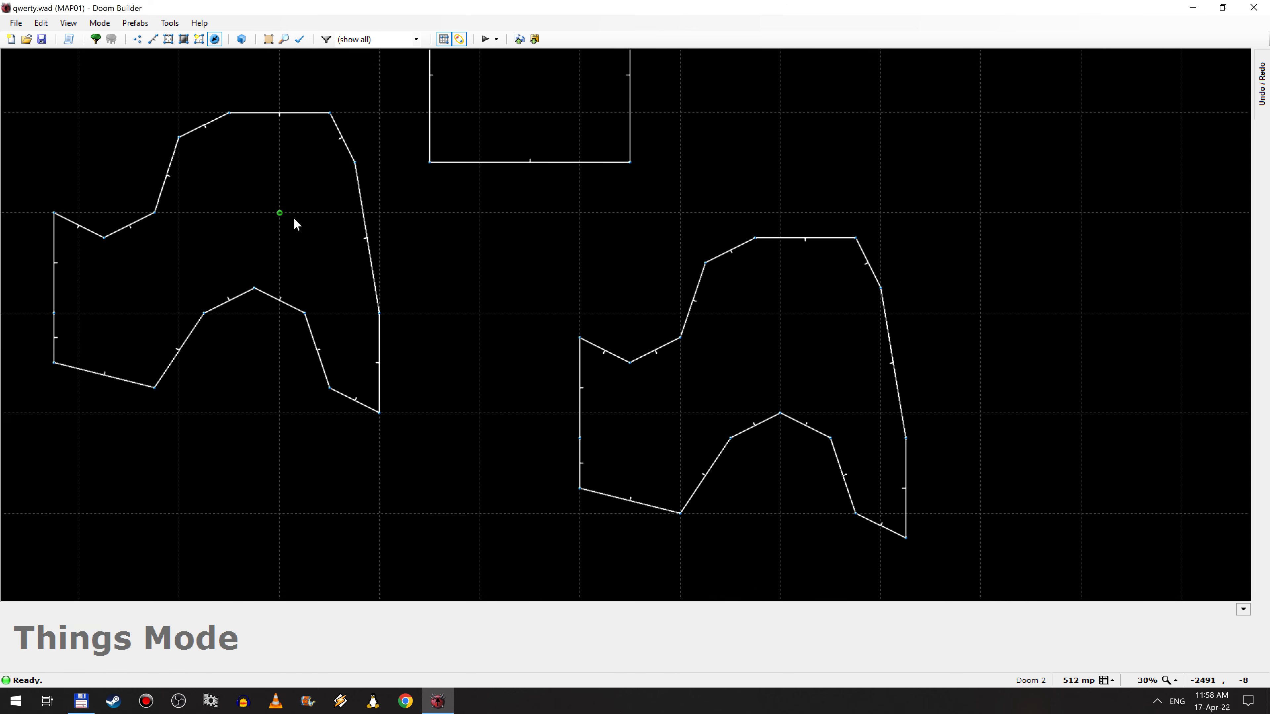
pyautogui.scroll(-3, 159, 154)
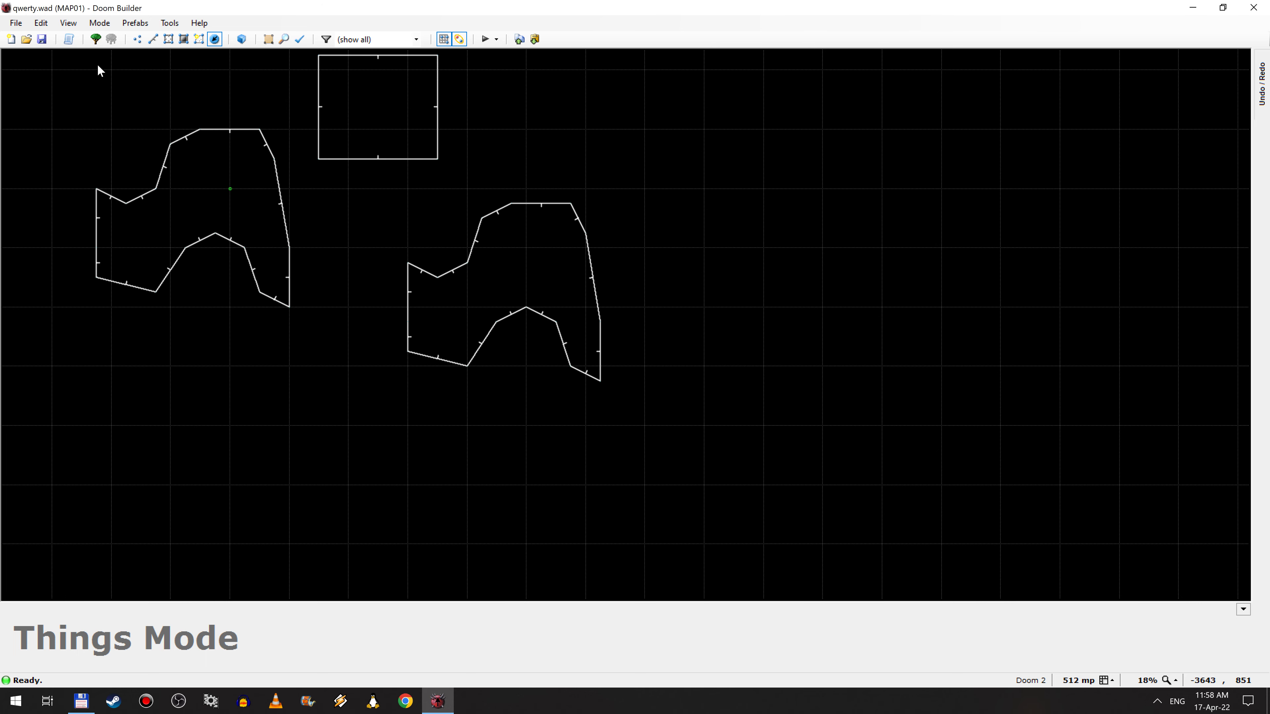
# Step: Shift the original irregular sector slightly in Sectors Mode, copy it, and paste a second duplicate to the right of the first one
pyautogui.click(169, 39)
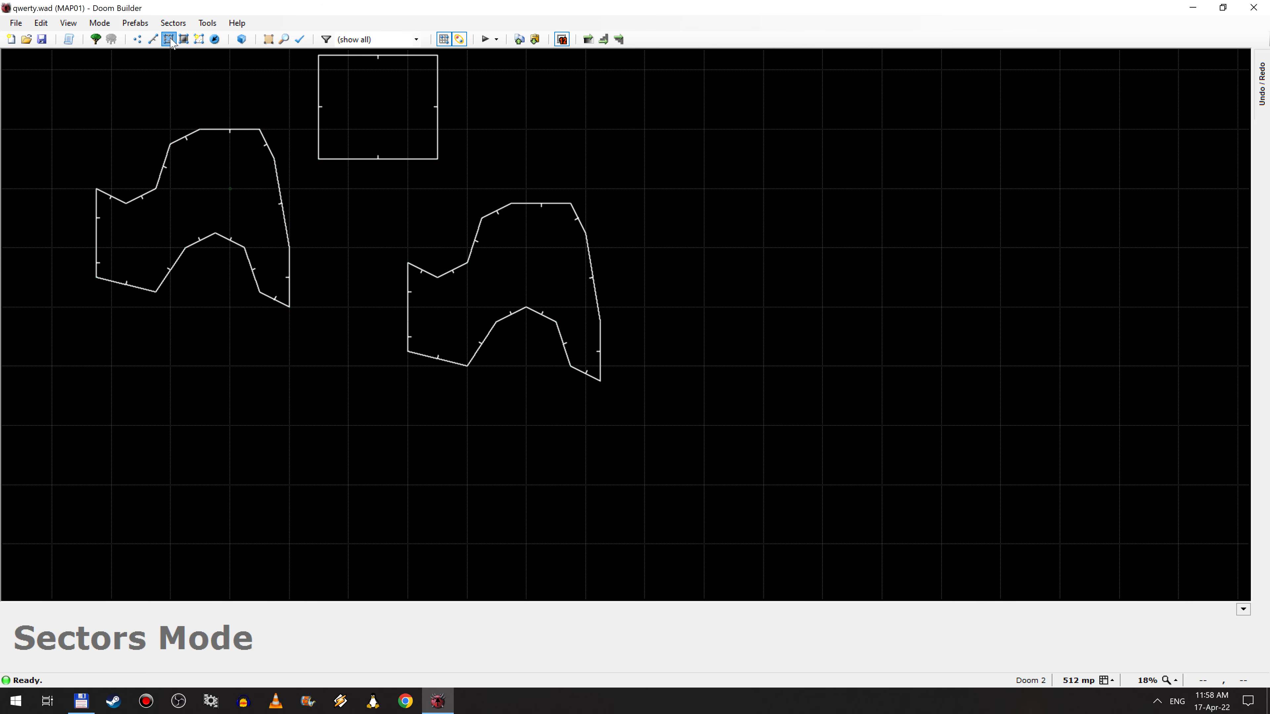
pyautogui.moveTo(204, 198)
pyautogui.mouseDown()
pyautogui.moveTo(249, 283)
pyautogui.moveTo(187, 222)
pyautogui.moveTo(202, 222)
pyautogui.mouseUp()
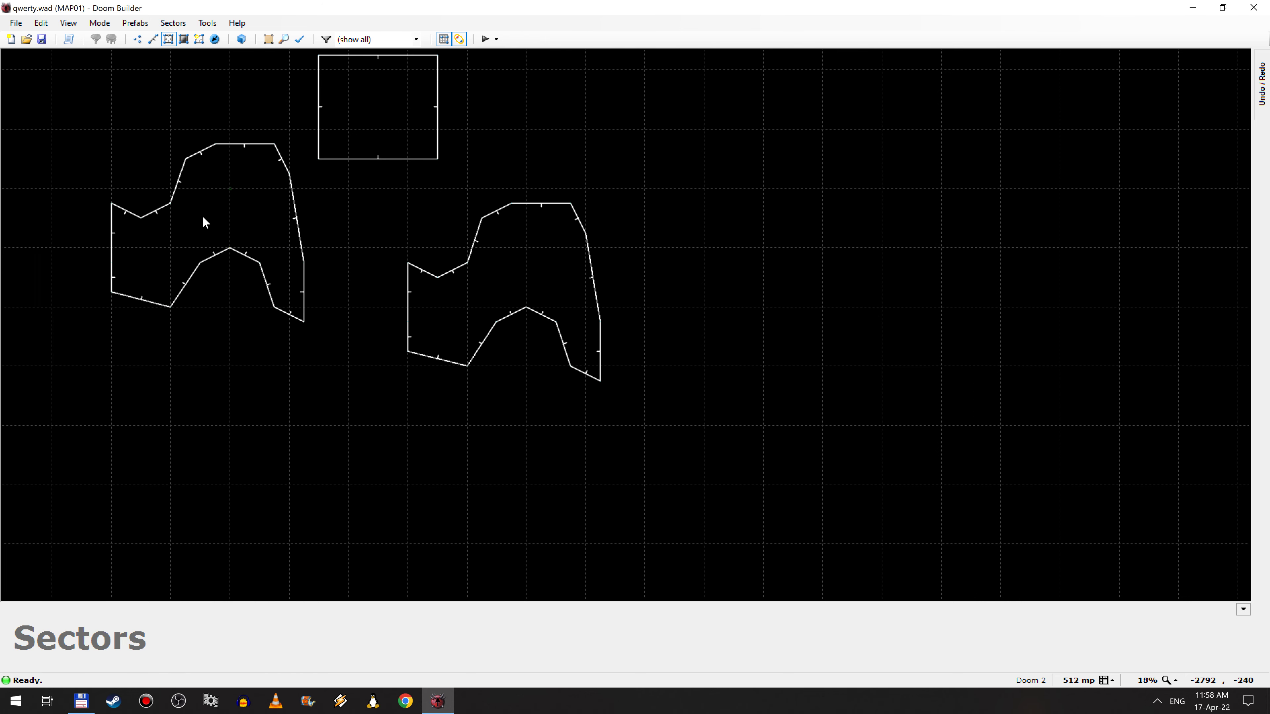
pyautogui.hotkey('ctrl', 'c')
pyautogui.hotkey('ctrl', 'v')
pyautogui.press('Return')
pyautogui.scroll(-1, 404, 310)
# Step: Fly over the map in Visual Mode to examine the original sector and its duplicates, and return to the map view
pyautogui.press('w')
pyautogui.press('w')
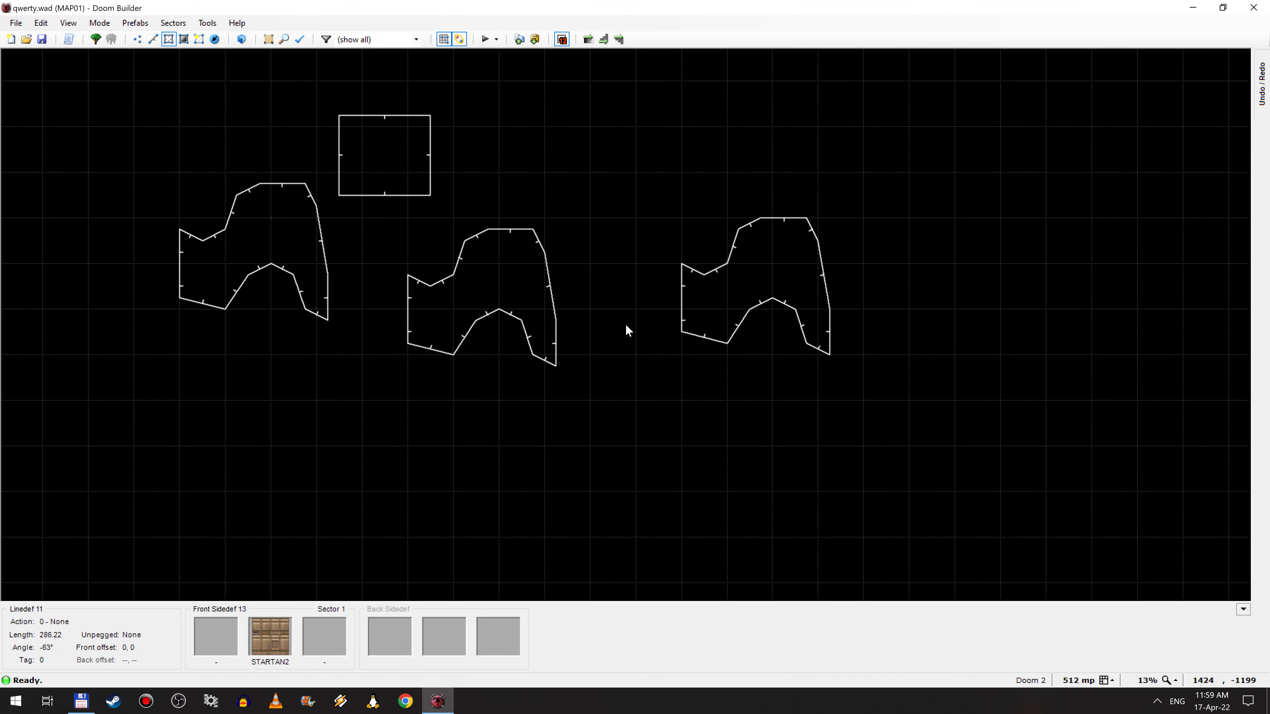
pyautogui.press('w')
pyautogui.press('e')
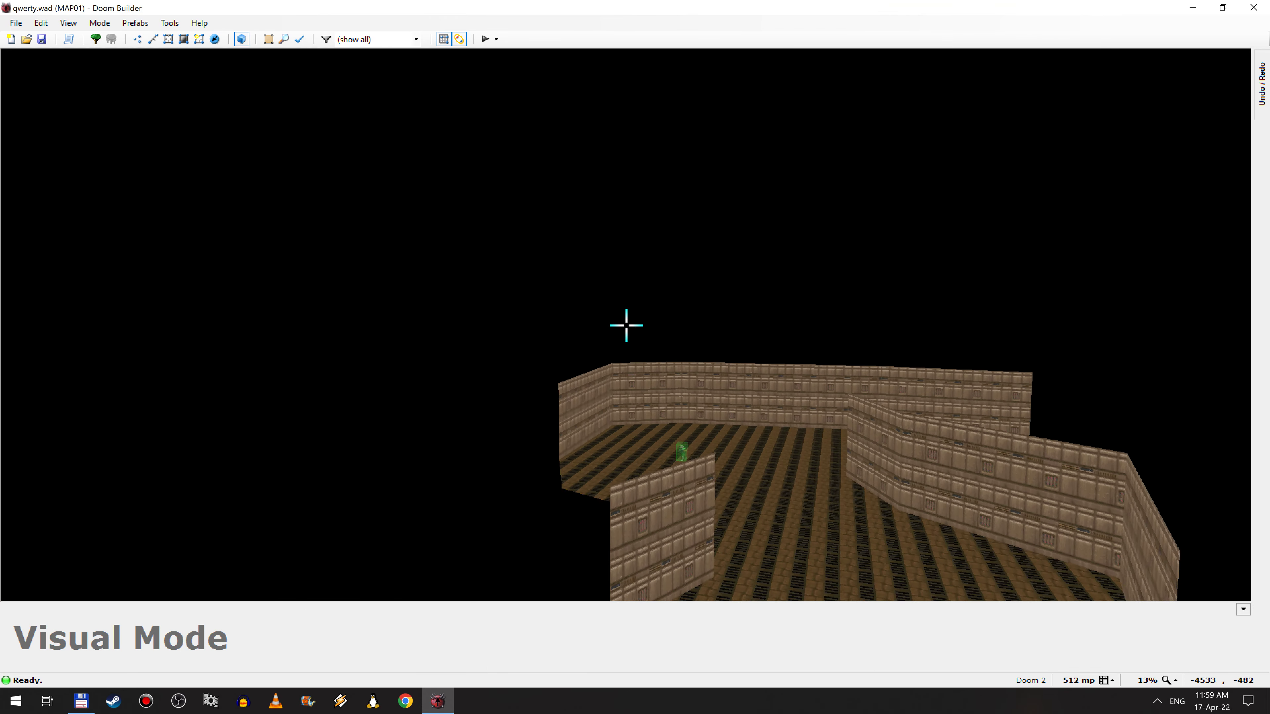
pyautogui.press('e')
pyautogui.press('e')
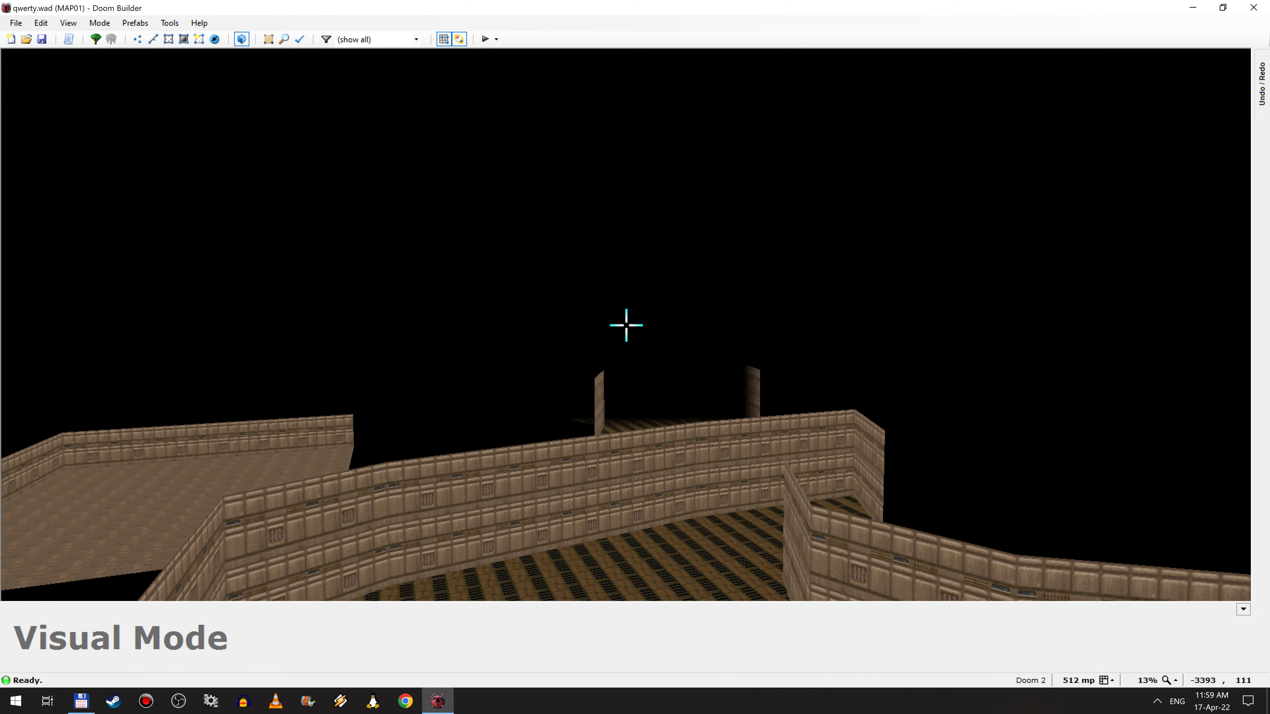
pyautogui.press('e')
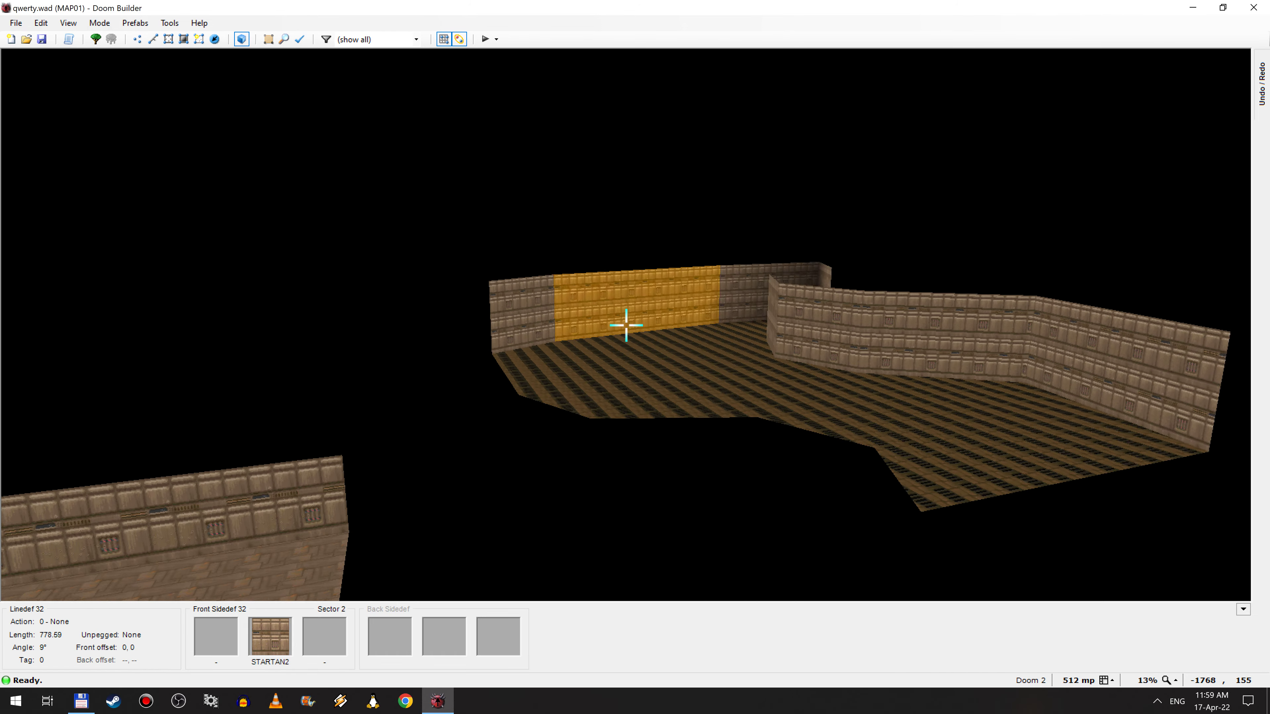
pyautogui.press('e')
pyautogui.press('w')
# Step: Lower the original irregular sector's brightness to 0 in Brightness Mode
pyautogui.click(215, 40)
pyautogui.click(190, 43)
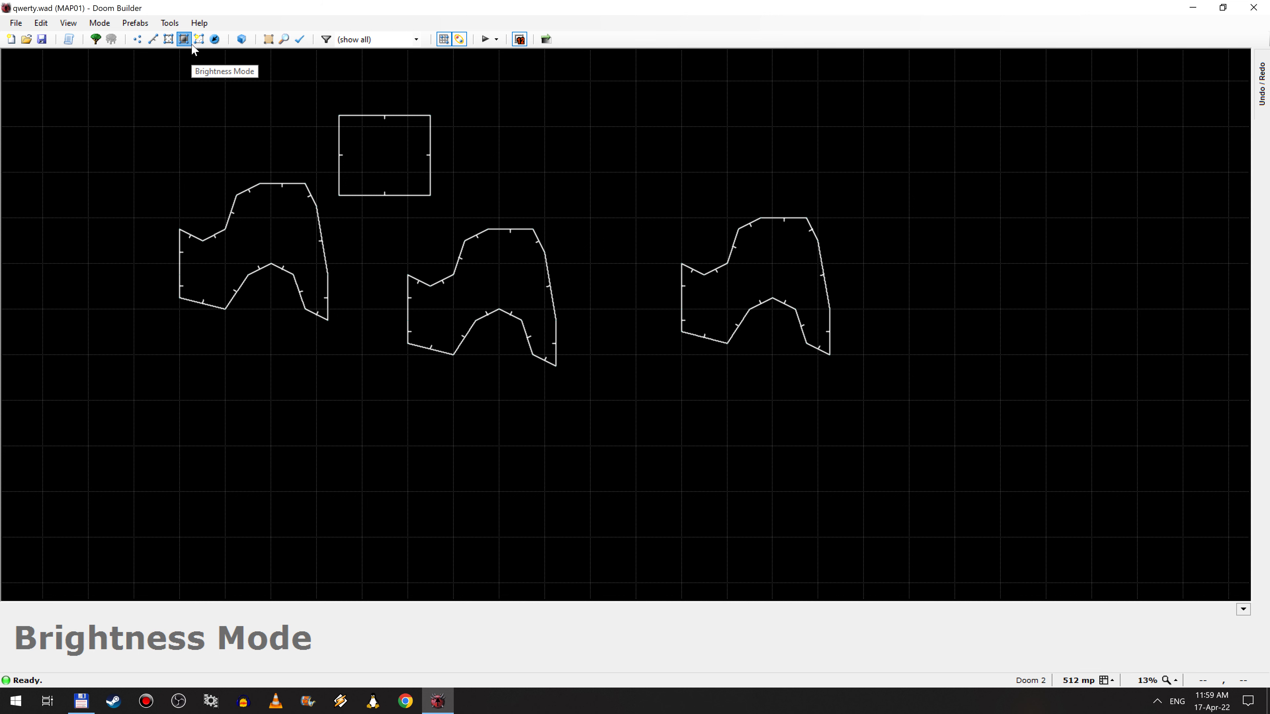
pyautogui.scroll(4, 295, 245)
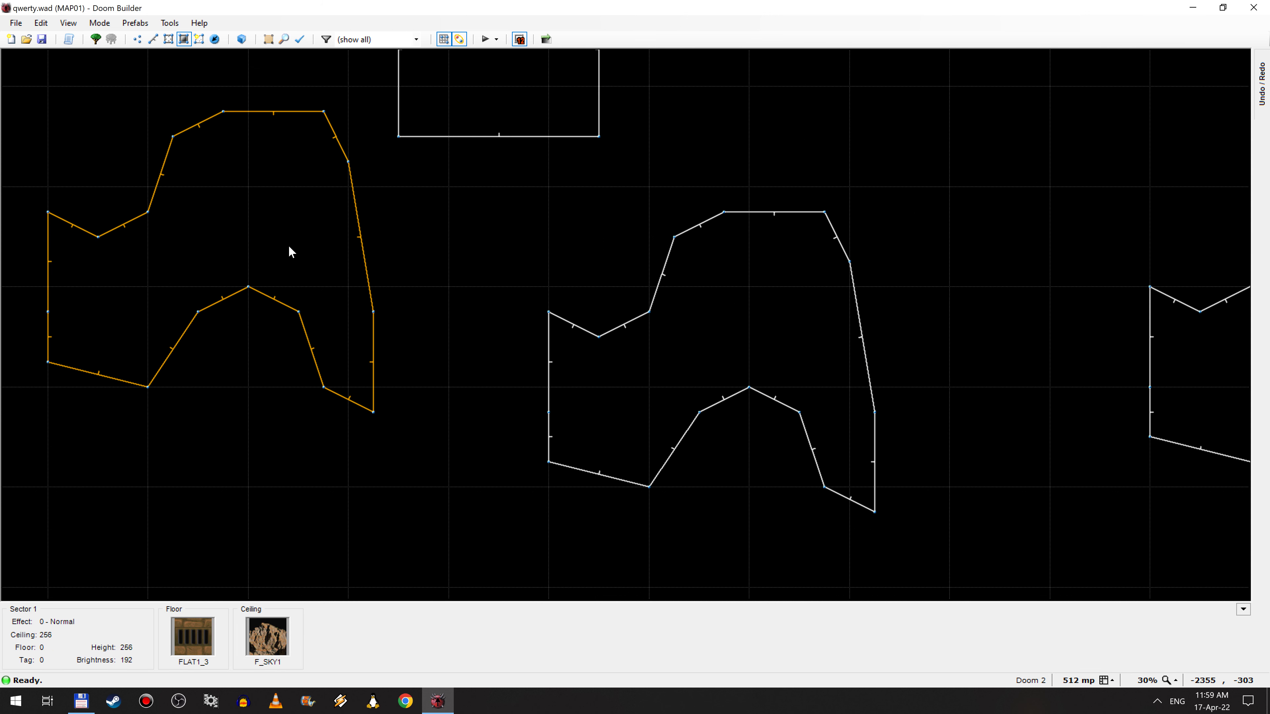
pyautogui.scroll(-1, 289, 247)
pyautogui.moveTo(289, 259); pyautogui.dragTo(286, 416, button='right')
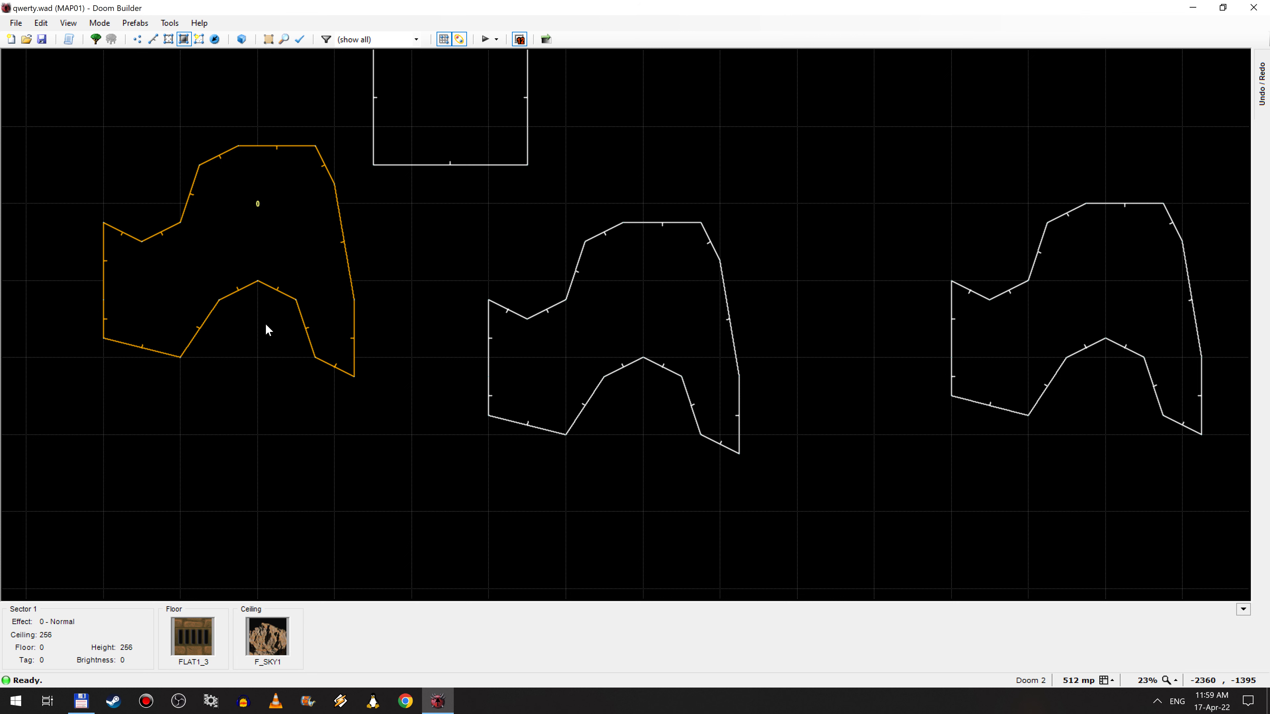
pyautogui.moveTo(265, 324); pyautogui.dragTo(304, 323, button='right')
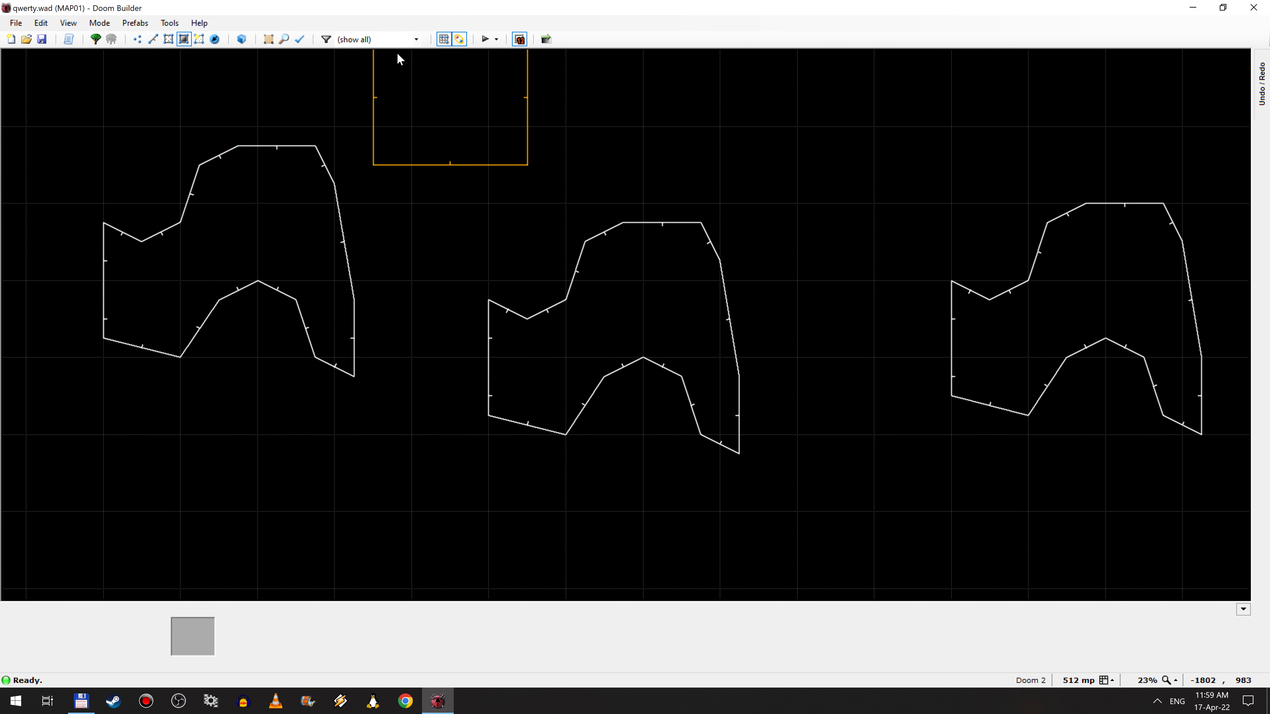
# Step: Run the map in the game, walk through the darkened irregular sector to examine its lighting, and quit to the editor
pyautogui.click(214, 39)
pyautogui.click(485, 39)
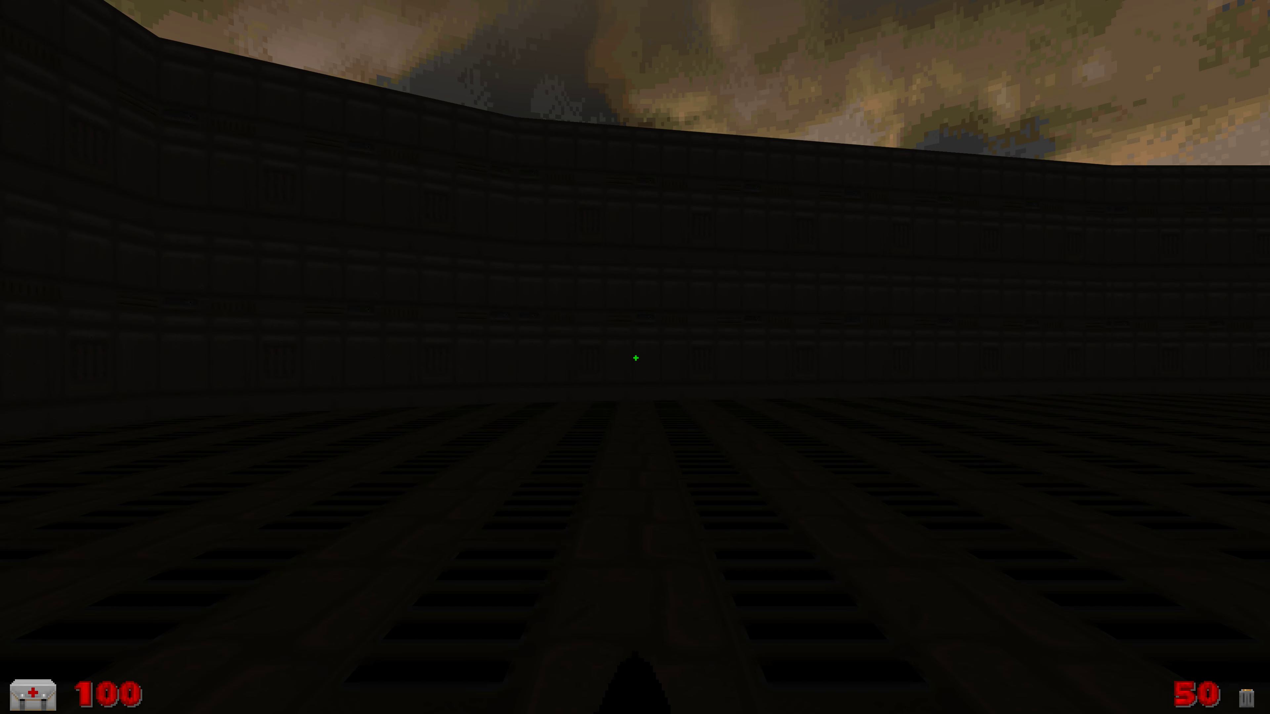
pyautogui.press('w')
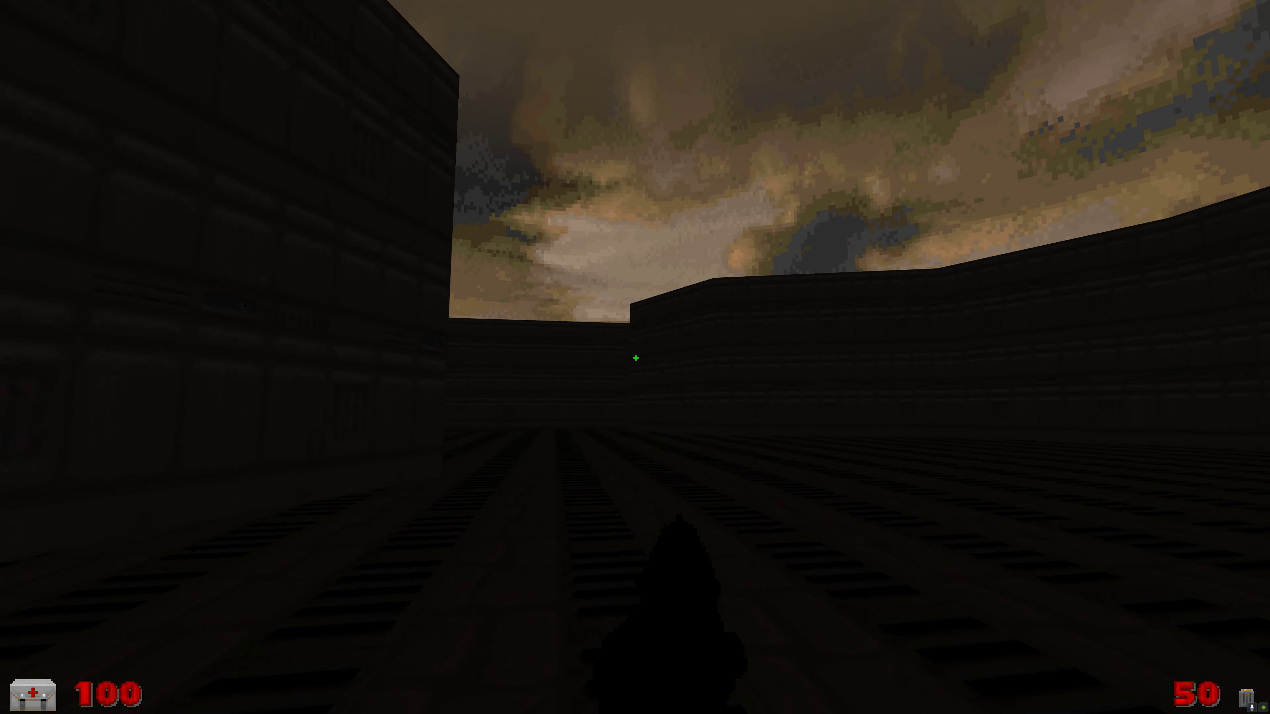
pyautogui.click(635, 358)
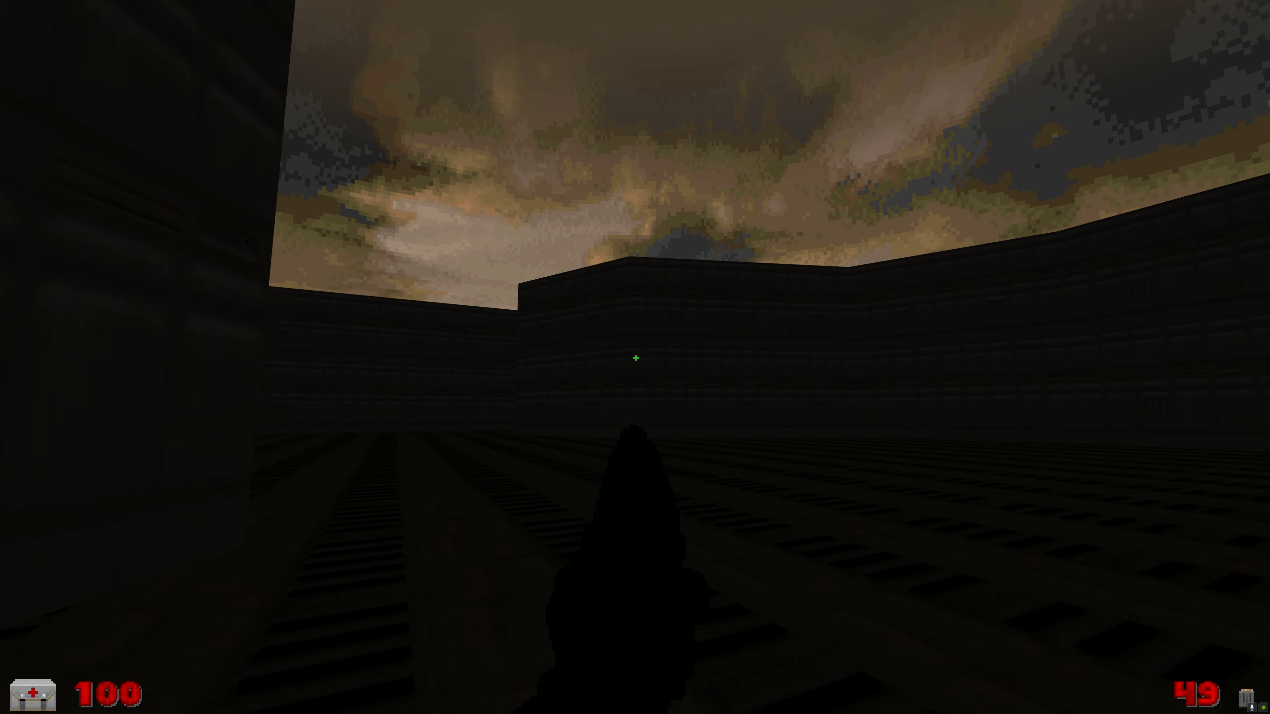
pyautogui.press('Escape')
pyautogui.press('Up')
pyautogui.press('Return')
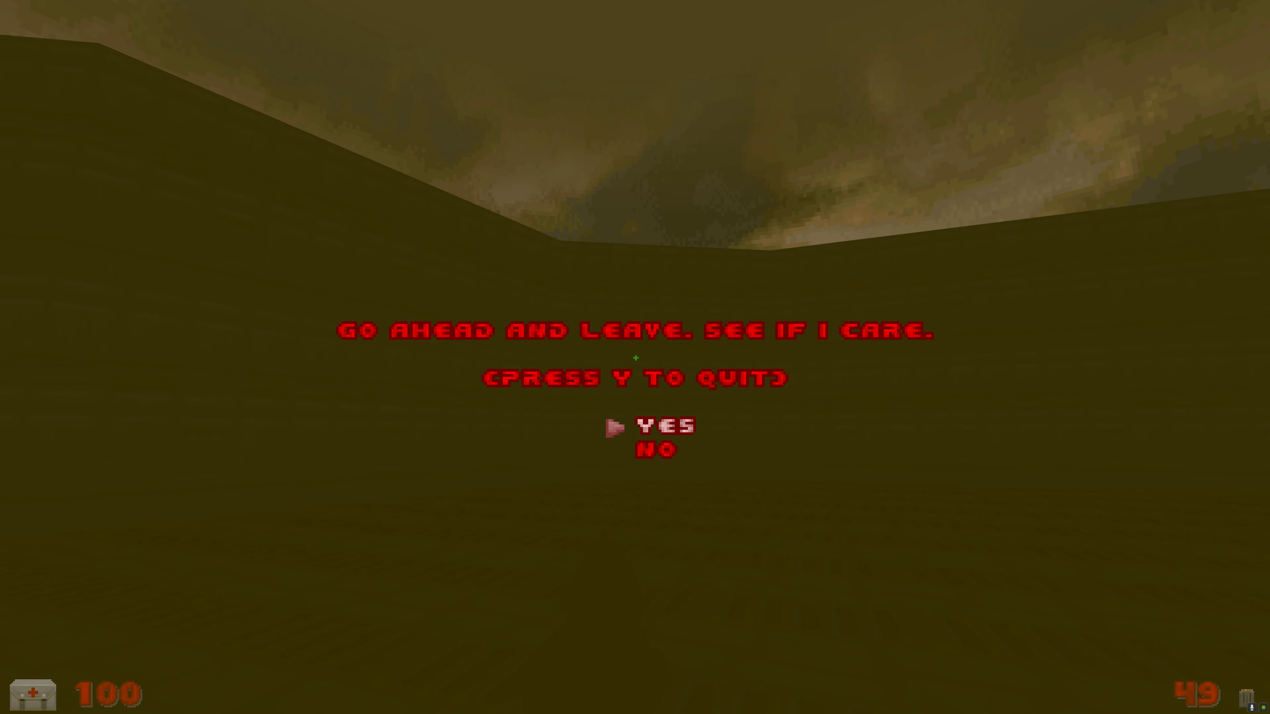
pyautogui.press('y')
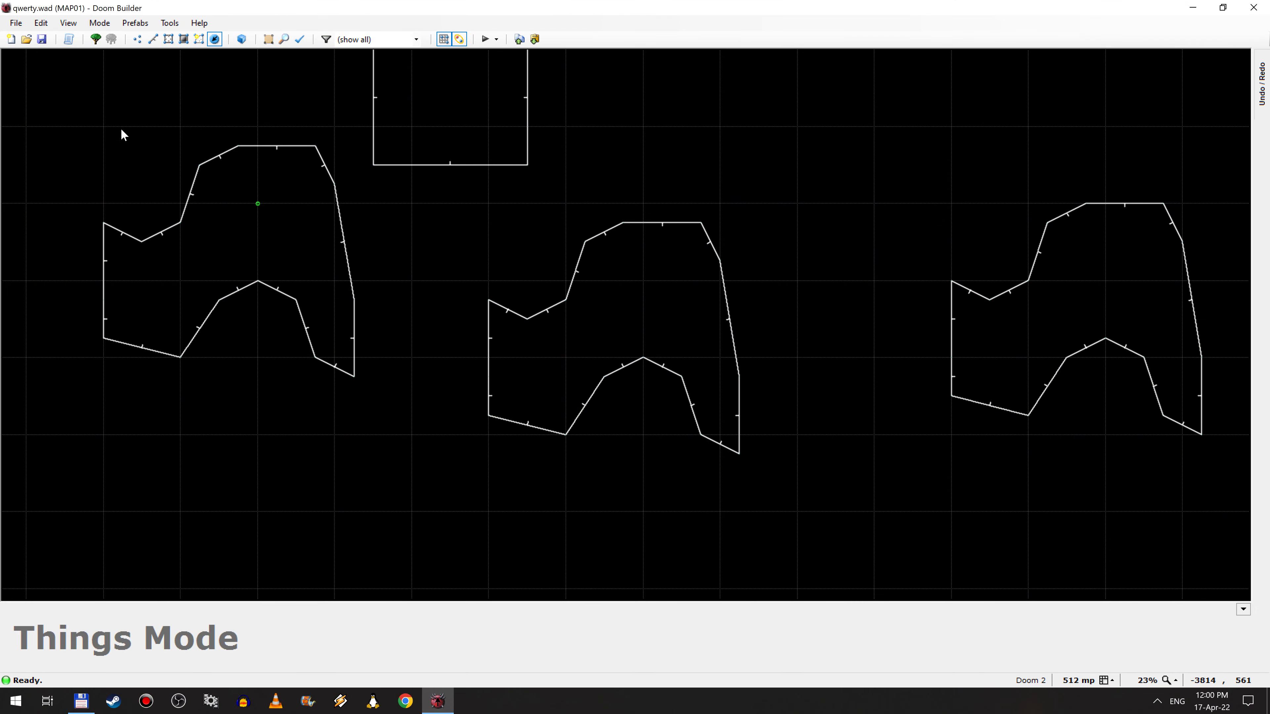
# Step: Raise the original irregular sector's brightness to 255 in Brightness Mode and check the lighting with a short game test
pyautogui.click(182, 40)
pyautogui.moveTo(249, 240); pyautogui.dragTo(265, 1, button='right')
pyautogui.click(488, 40)
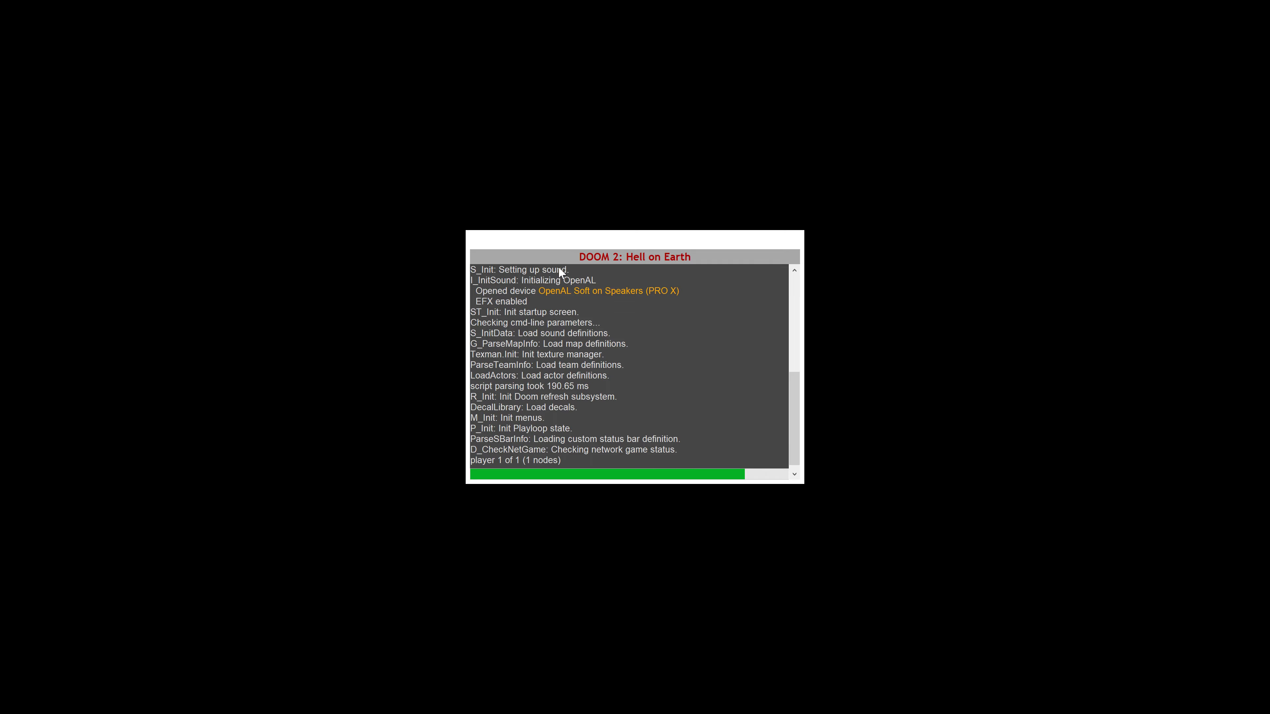
pyautogui.press('Escape')
pyautogui.press('Up')
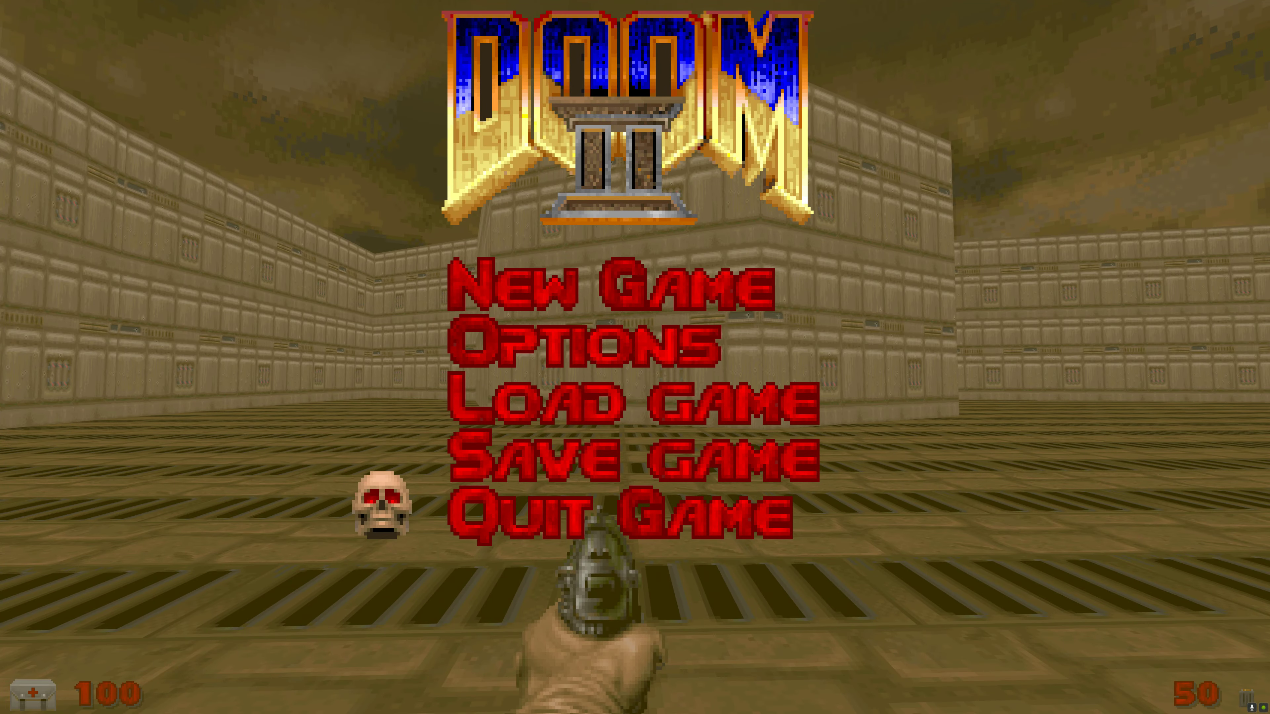
pyautogui.press('Return')
pyautogui.press('y')
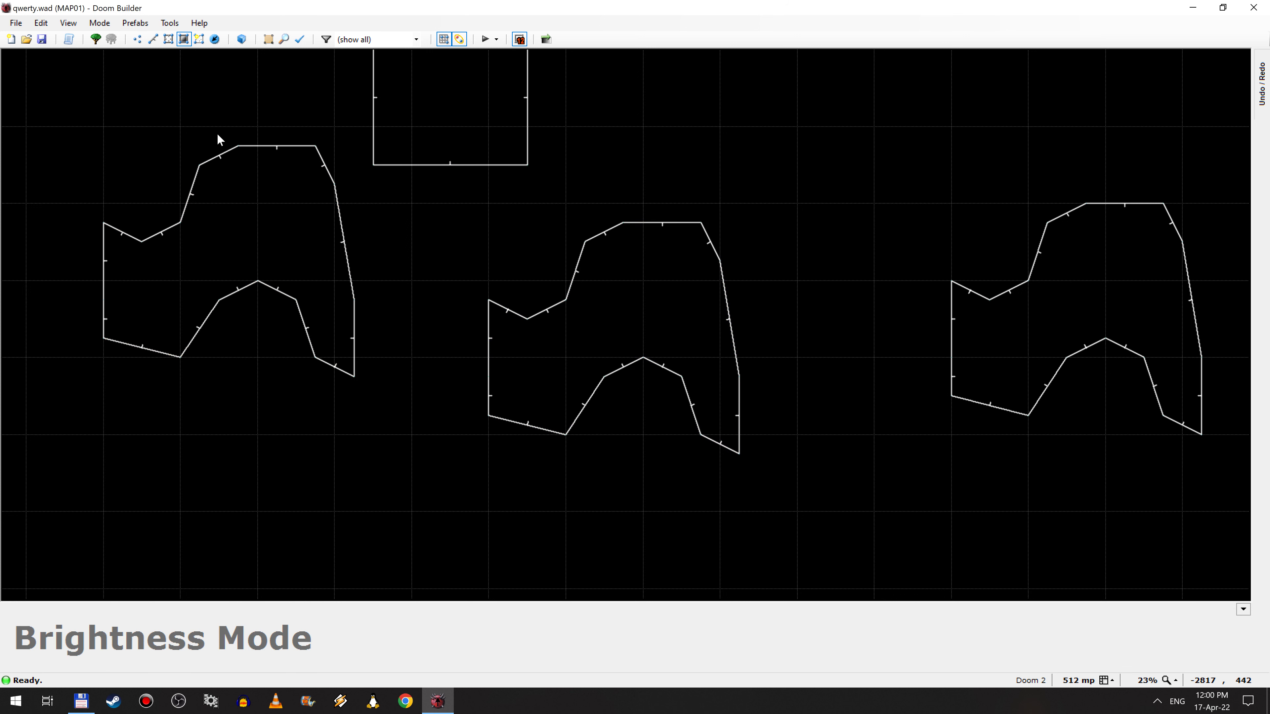
# Step: Set the middle duplicate sector's brightness to 255 in its sector properties, and look at the farther duplicate's properties without applying changes
pyautogui.click(166, 44)
pyautogui.rightClick(550, 334)
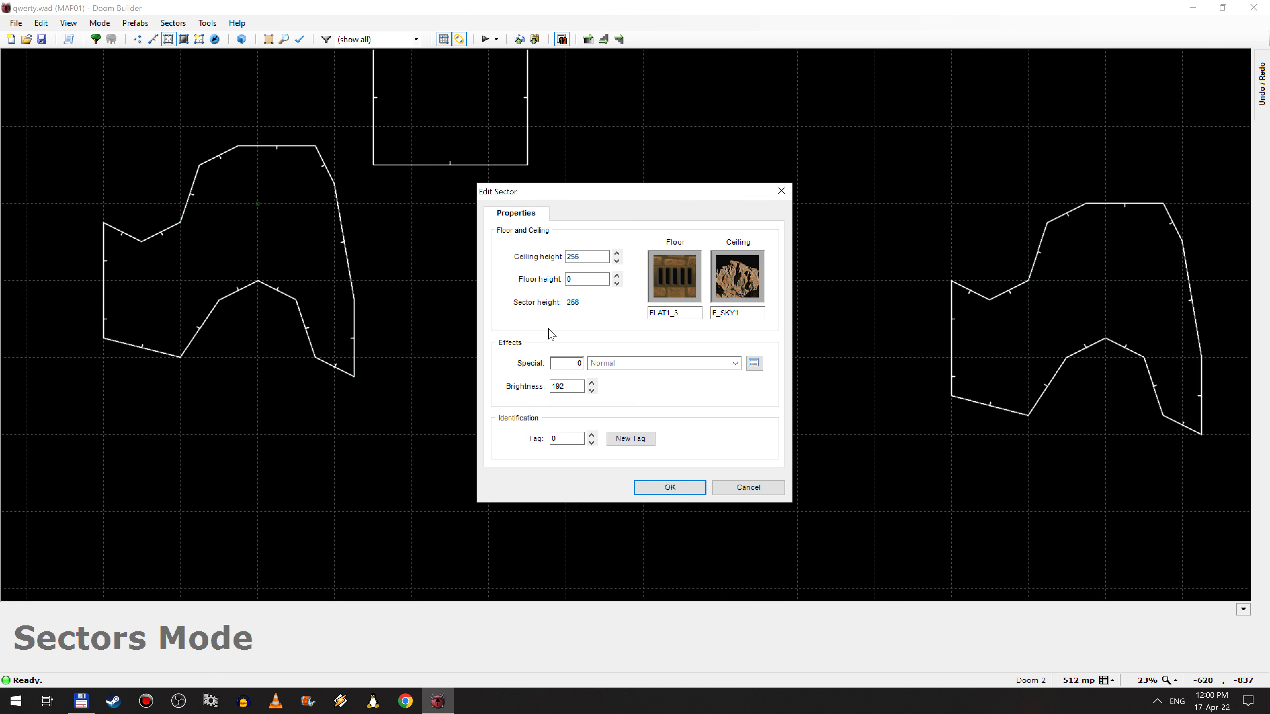
pyautogui.click(591, 383)
pyautogui.click(591, 383)
pyautogui.click(662, 487)
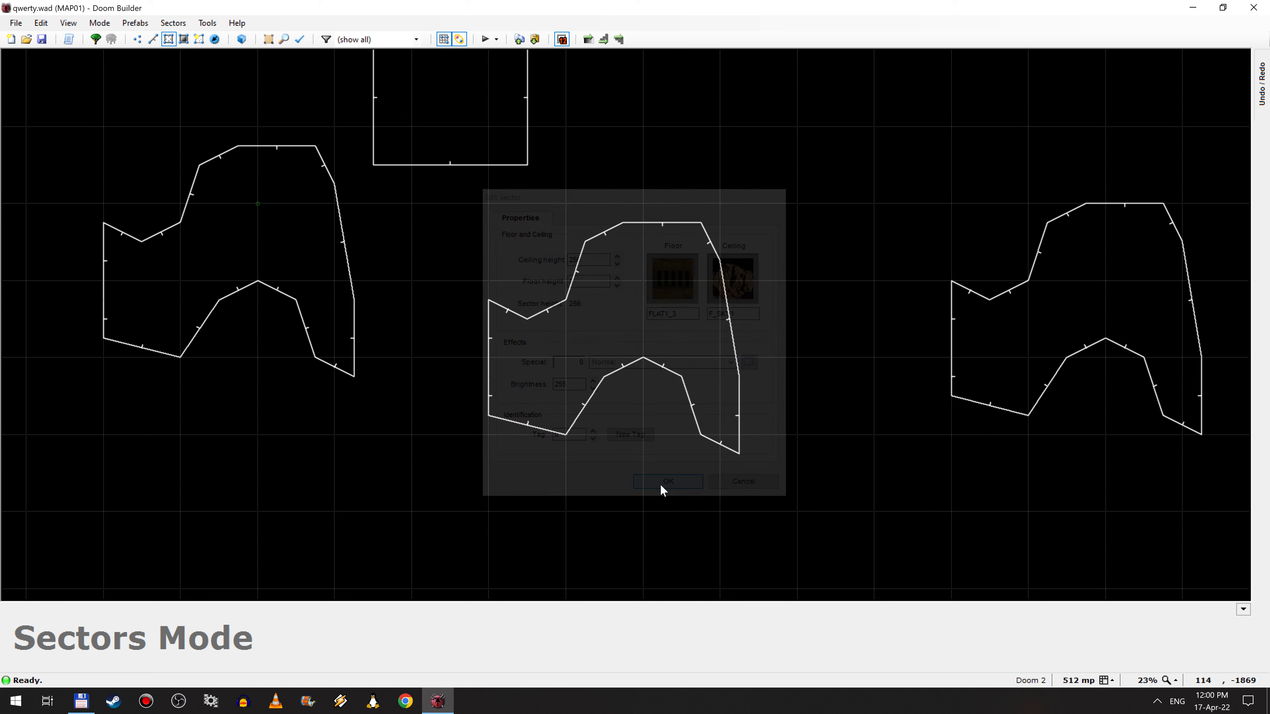
pyautogui.rightClick(978, 348)
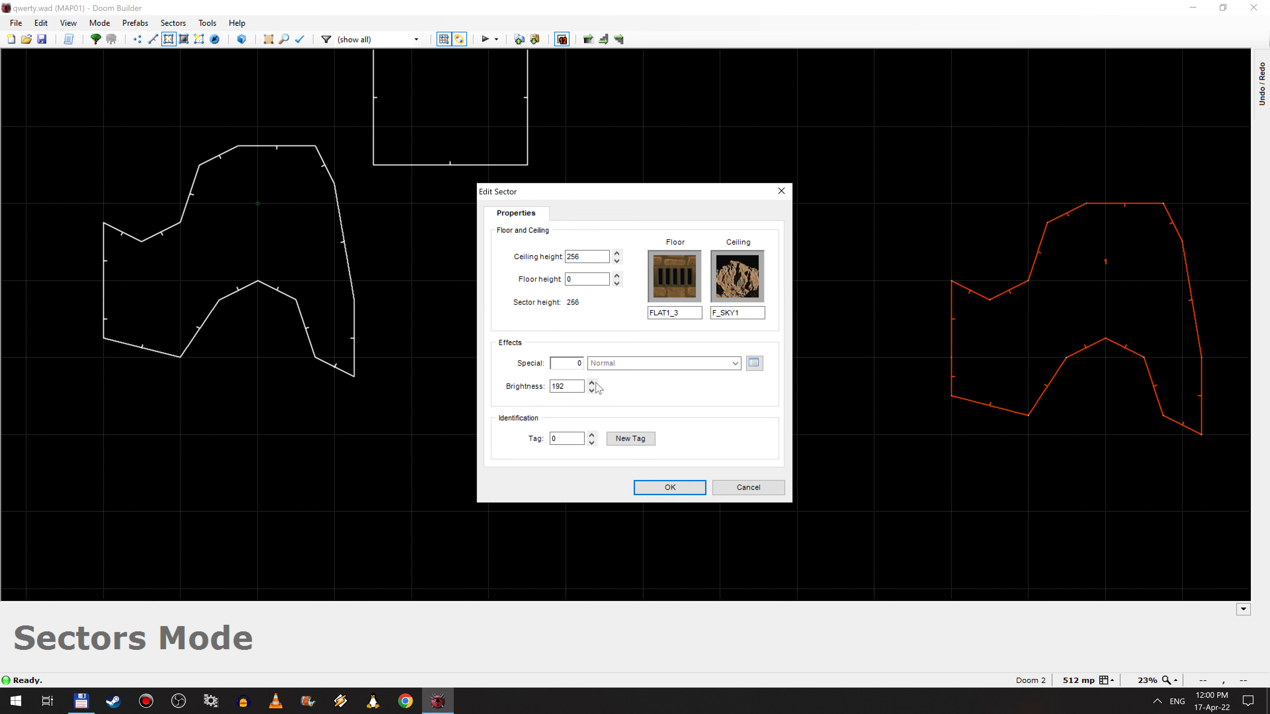
pyautogui.click(745, 486)
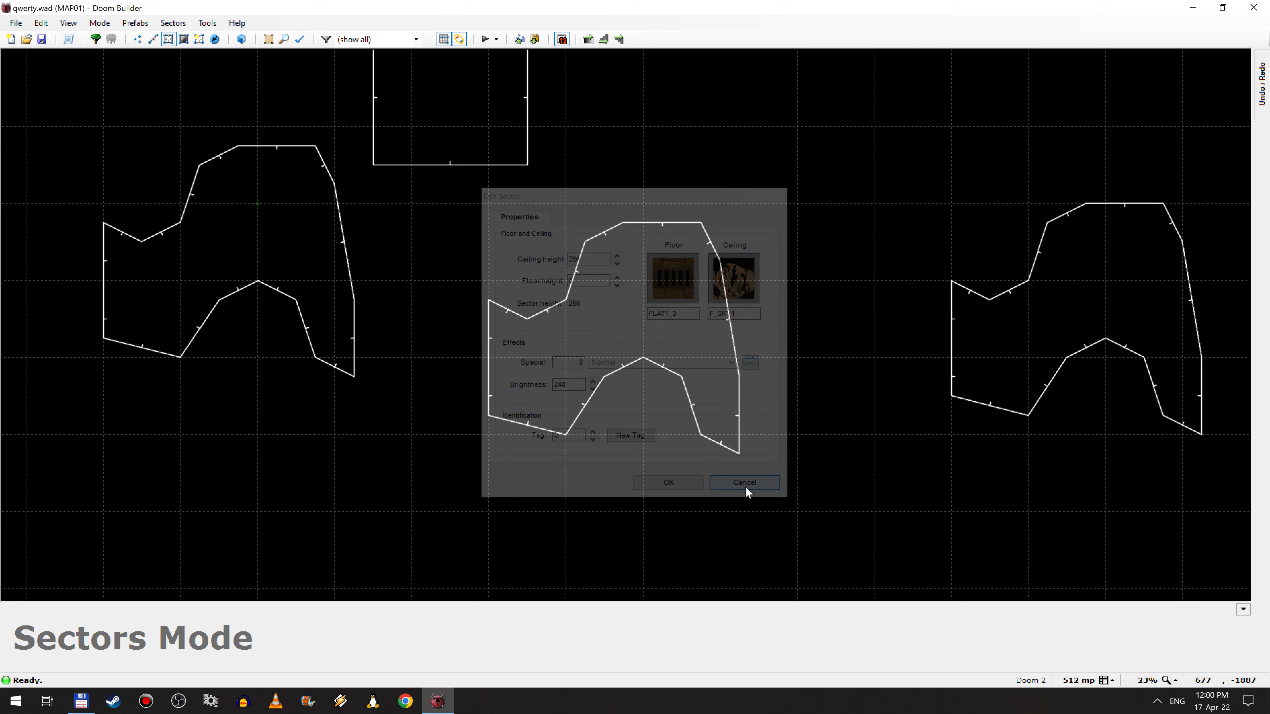
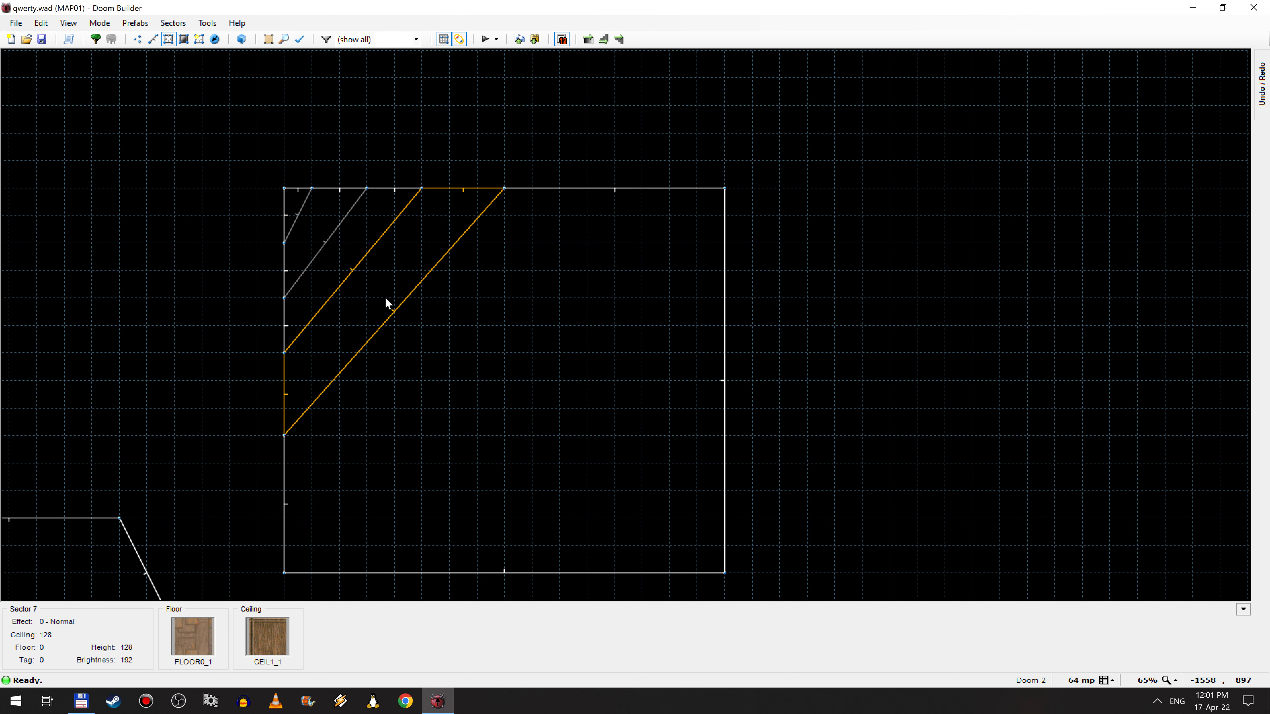
# Step: Undo the last geometry drag and grade the rectangular room's diagonal strips darker toward the corner in Brightness Mode
pyautogui.hotkey('ctrl', 'z')
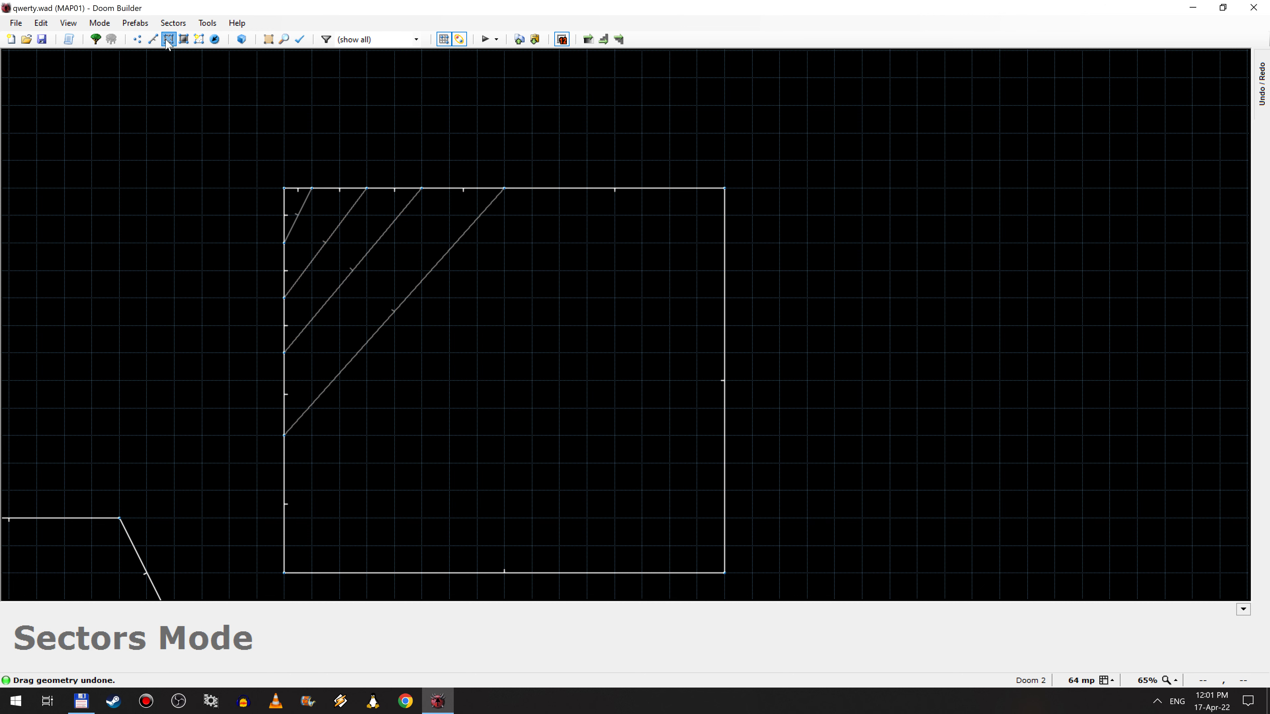
pyautogui.click(185, 39)
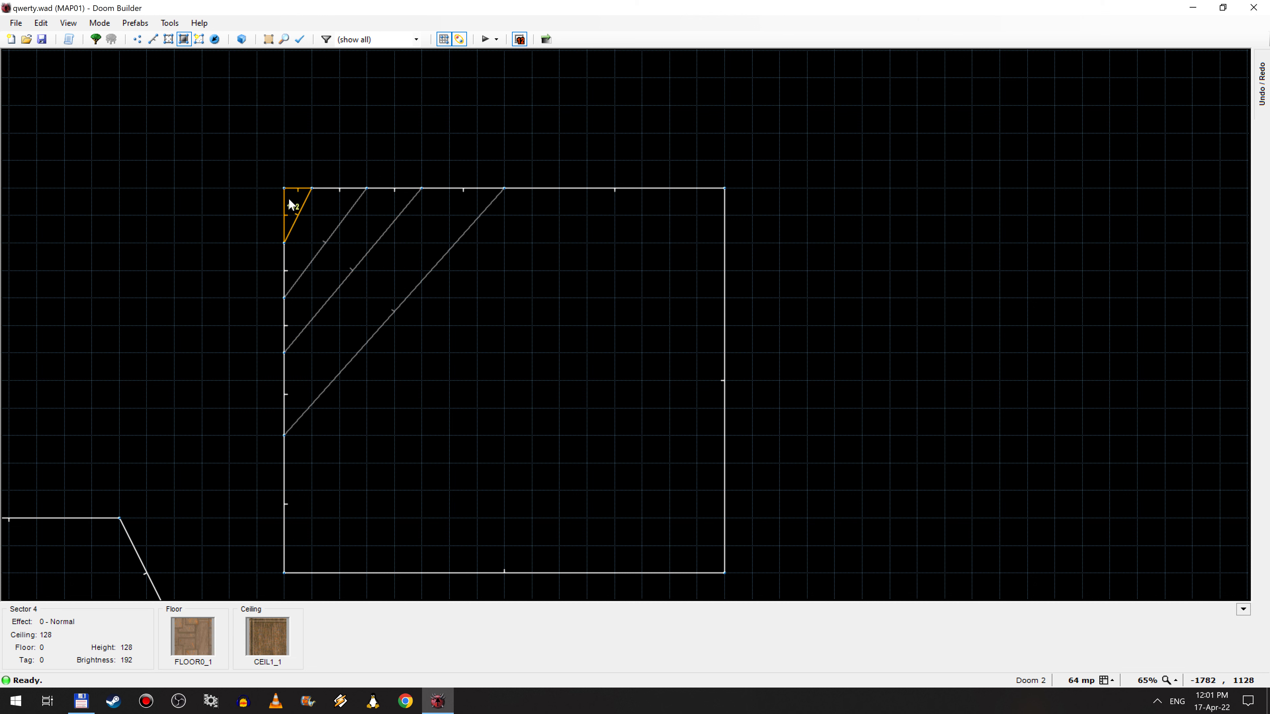
pyautogui.press('b')
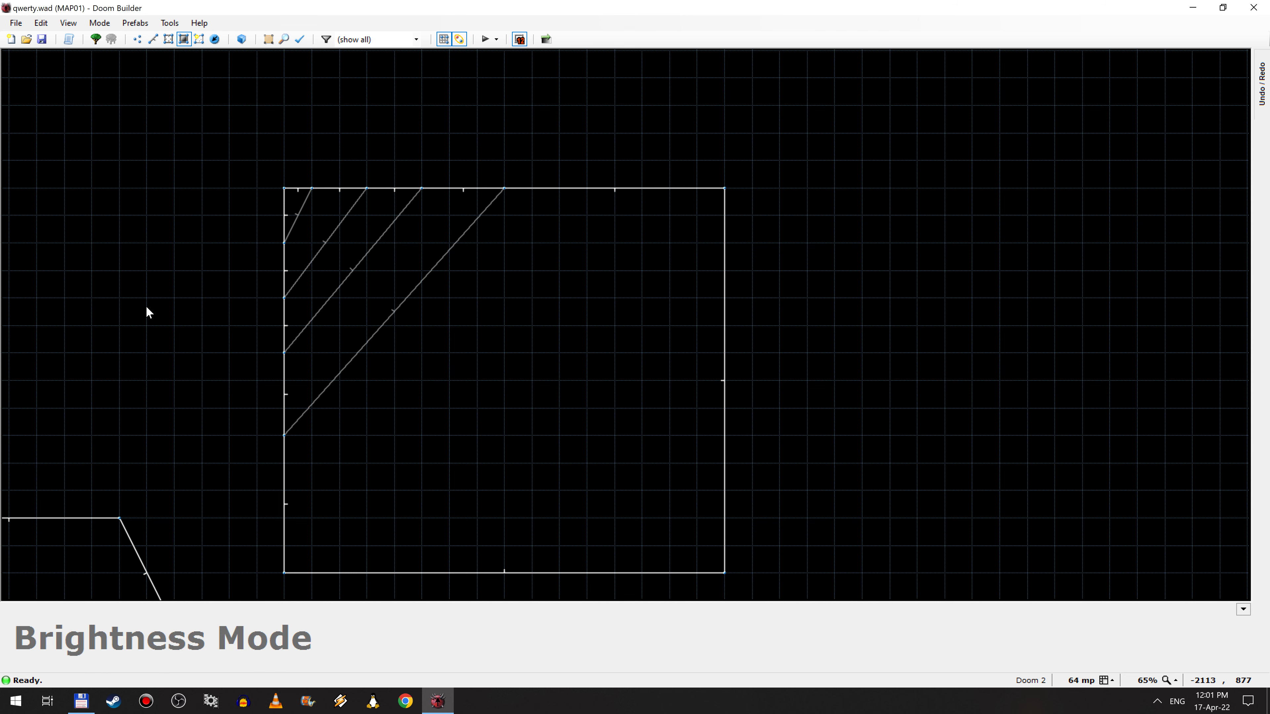
# Step: Move the player start thing from the original irregular sector into the open area of the rectangular sector in Things Mode
pyautogui.scroll(-3, 155, 330)
pyautogui.press('Left')
pyautogui.press('Left')
pyautogui.press('Left')
pyautogui.press('Left')
pyautogui.press('Down')
pyautogui.press('Down')
pyautogui.press('Down')
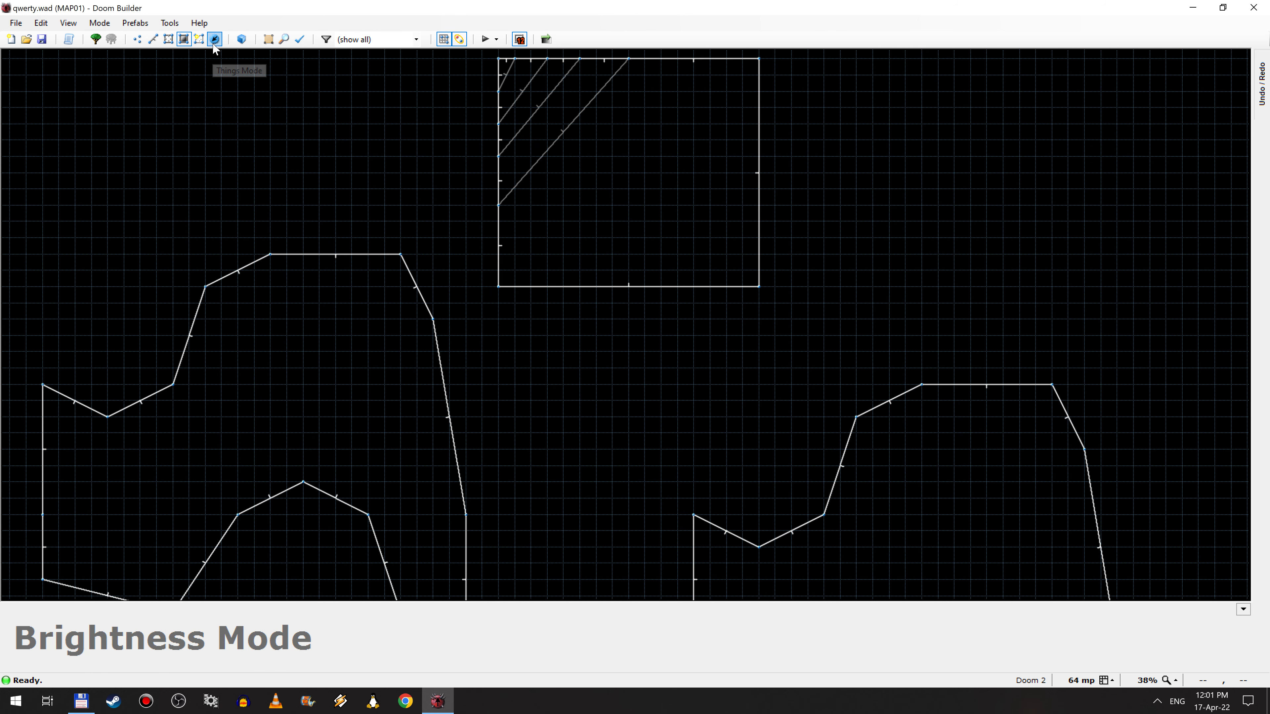
pyautogui.click(214, 41)
pyautogui.moveTo(303, 353); pyautogui.dragTo(678, 189)
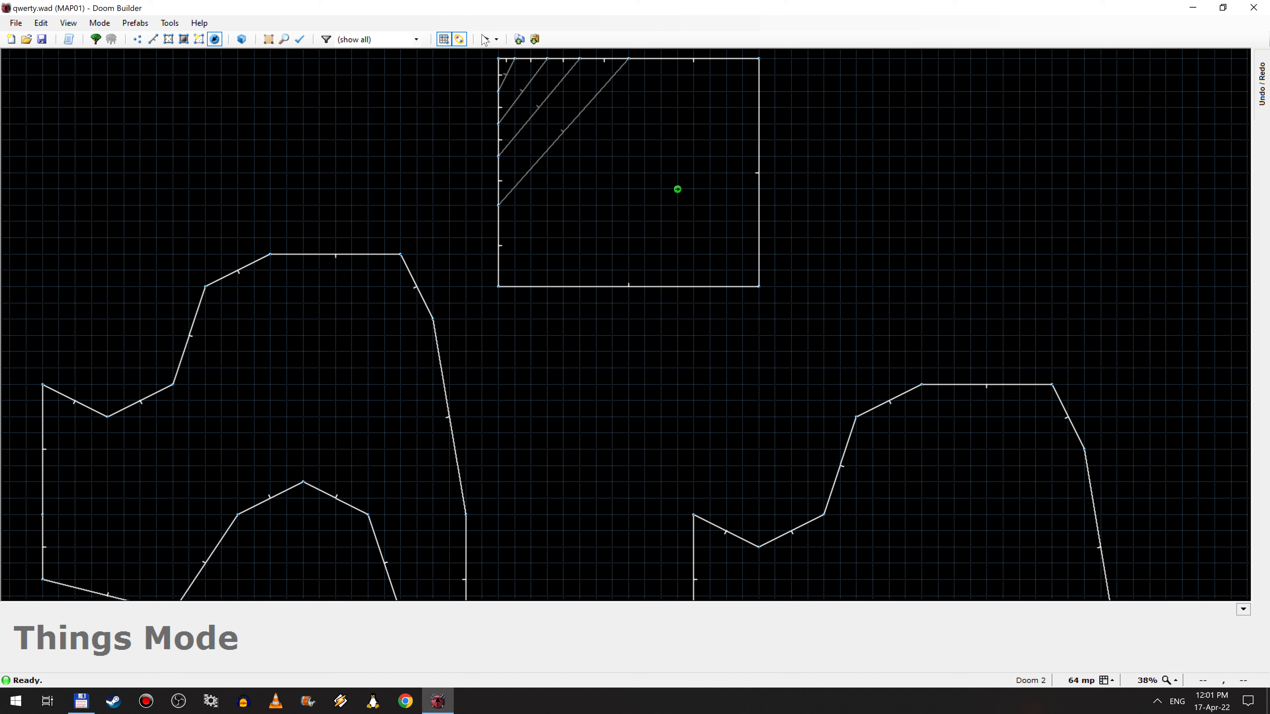
# Step: Run the map in the game, walk around the rectangular room to examine the corner's brightness gradient, and quit to the editor
pyautogui.click(484, 39)
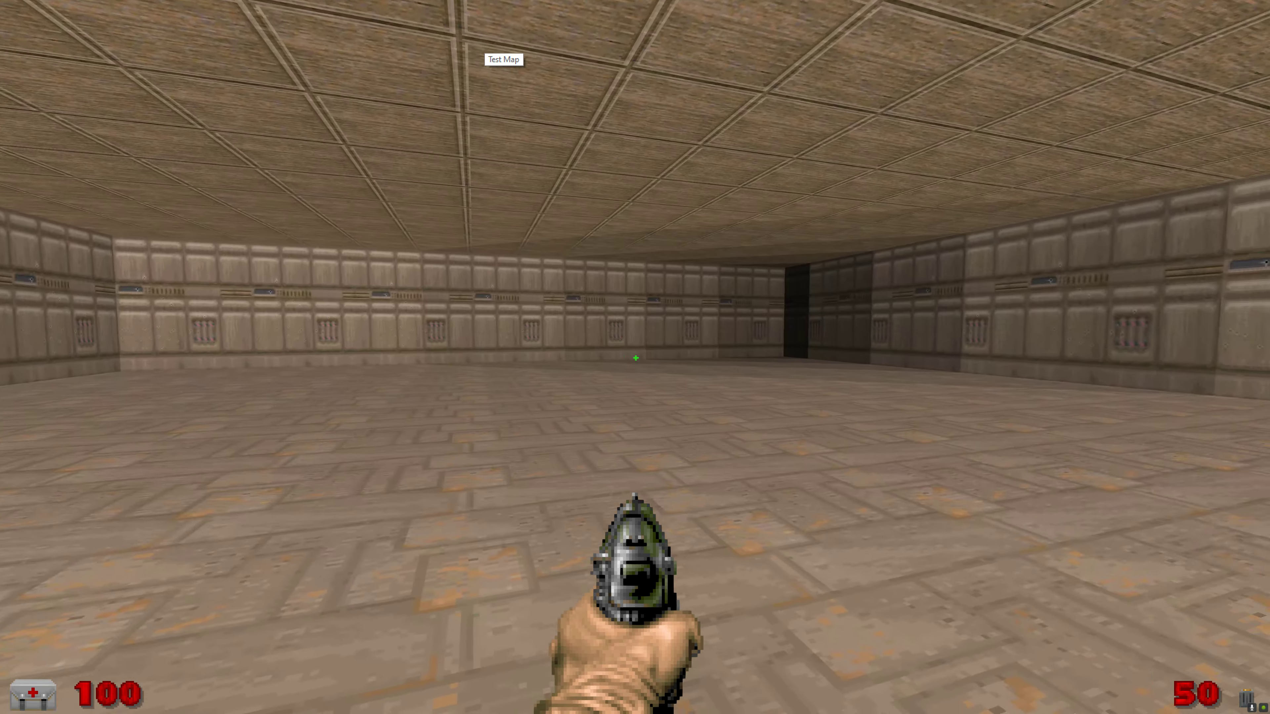
pyautogui.press('w')
pyautogui.press('s')
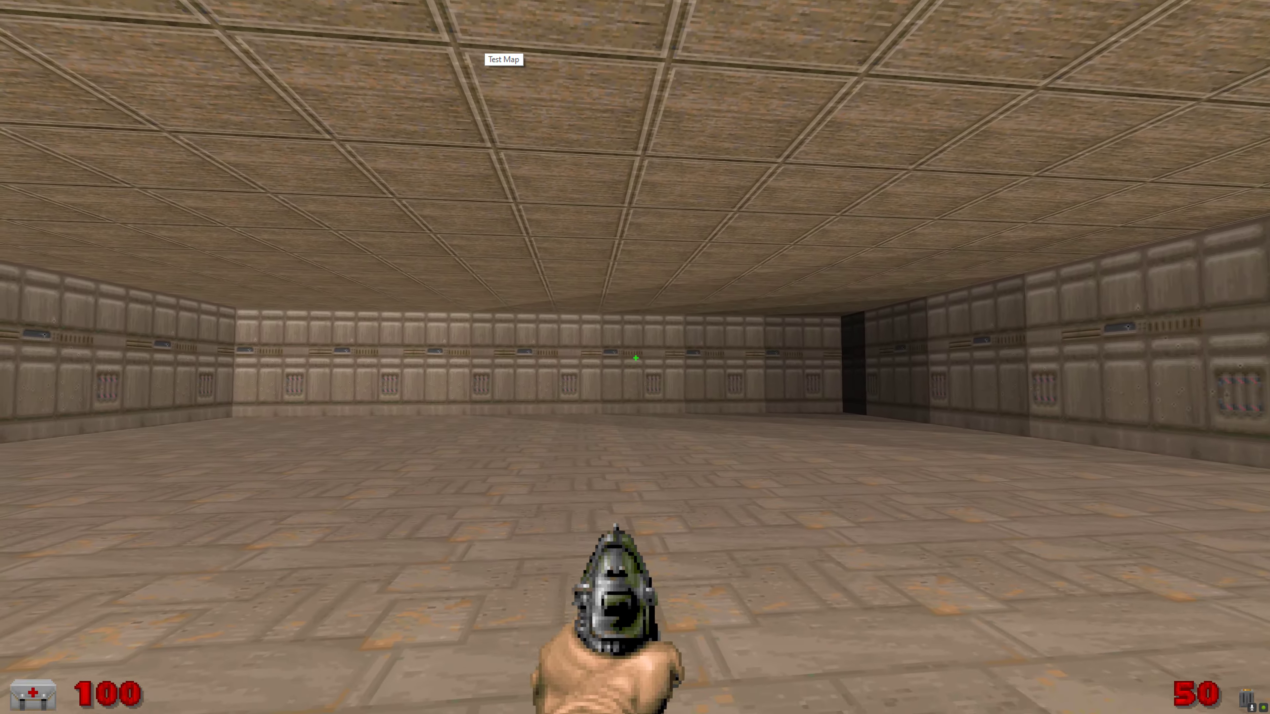
pyautogui.press('w')
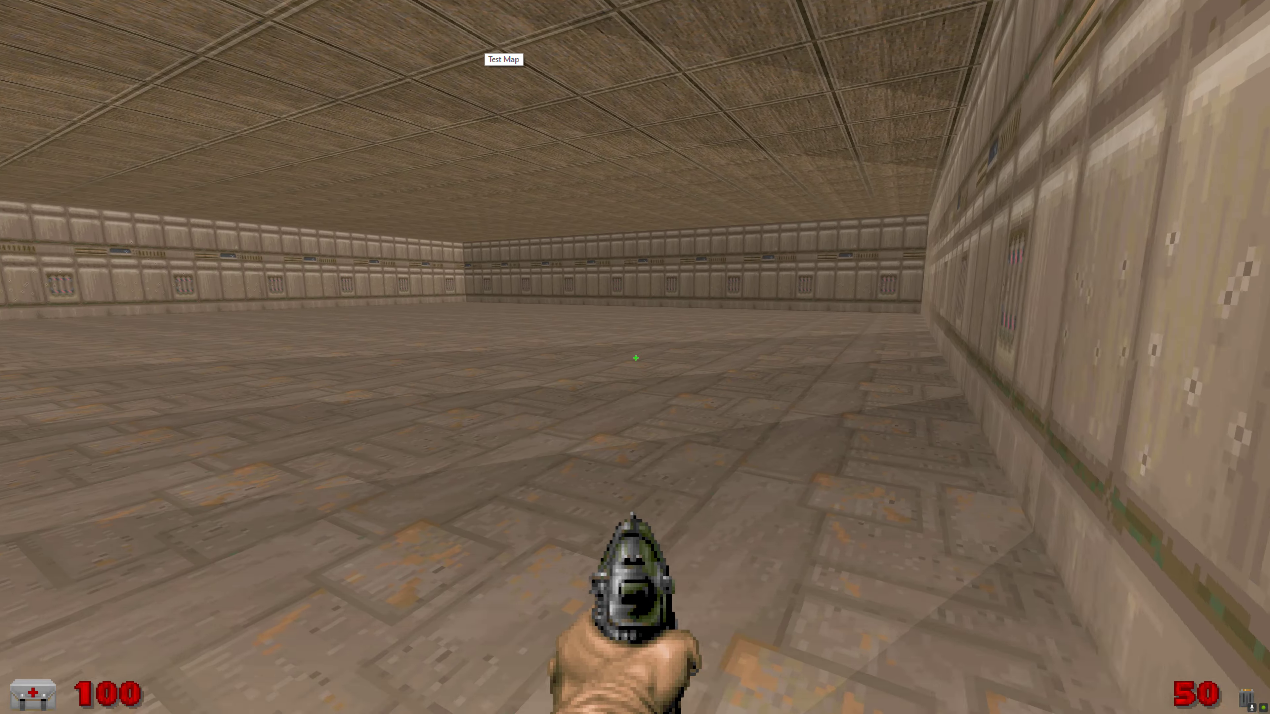
pyautogui.press('s')
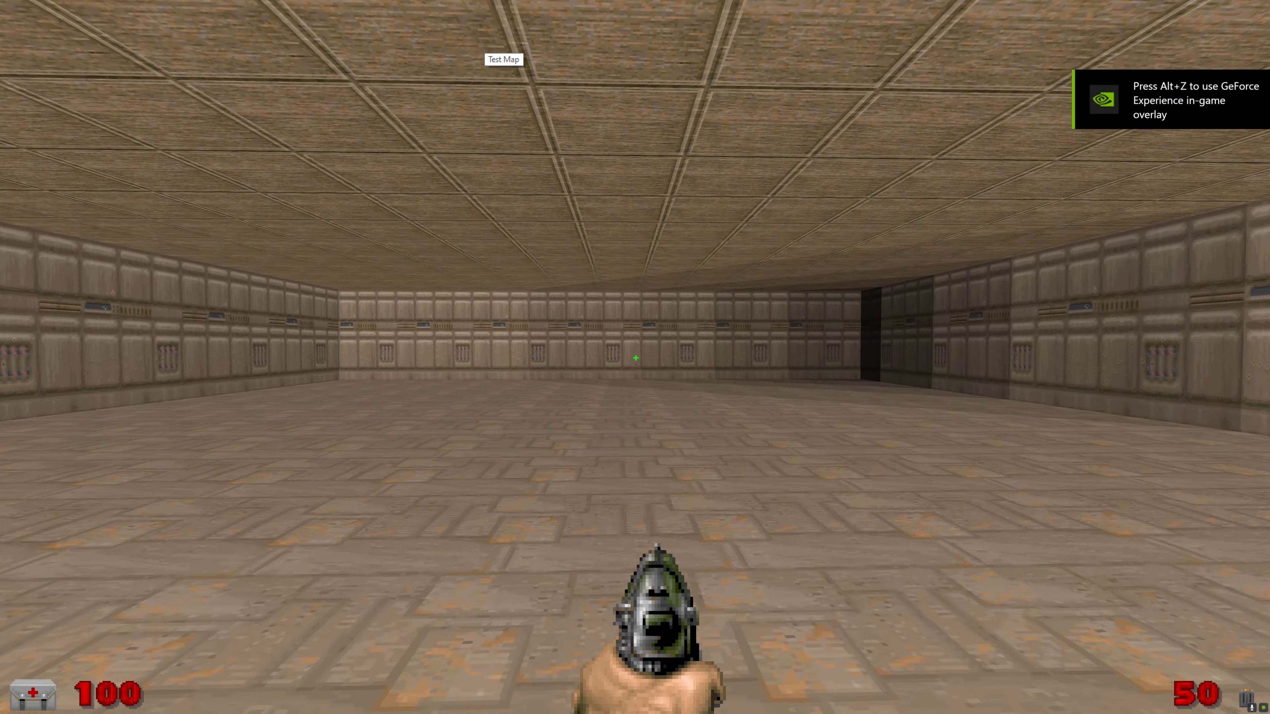
pyautogui.press('Tab')
pyautogui.press('Tab')
pyautogui.press('Escape')
pyautogui.press('Up')
pyautogui.press('Return')
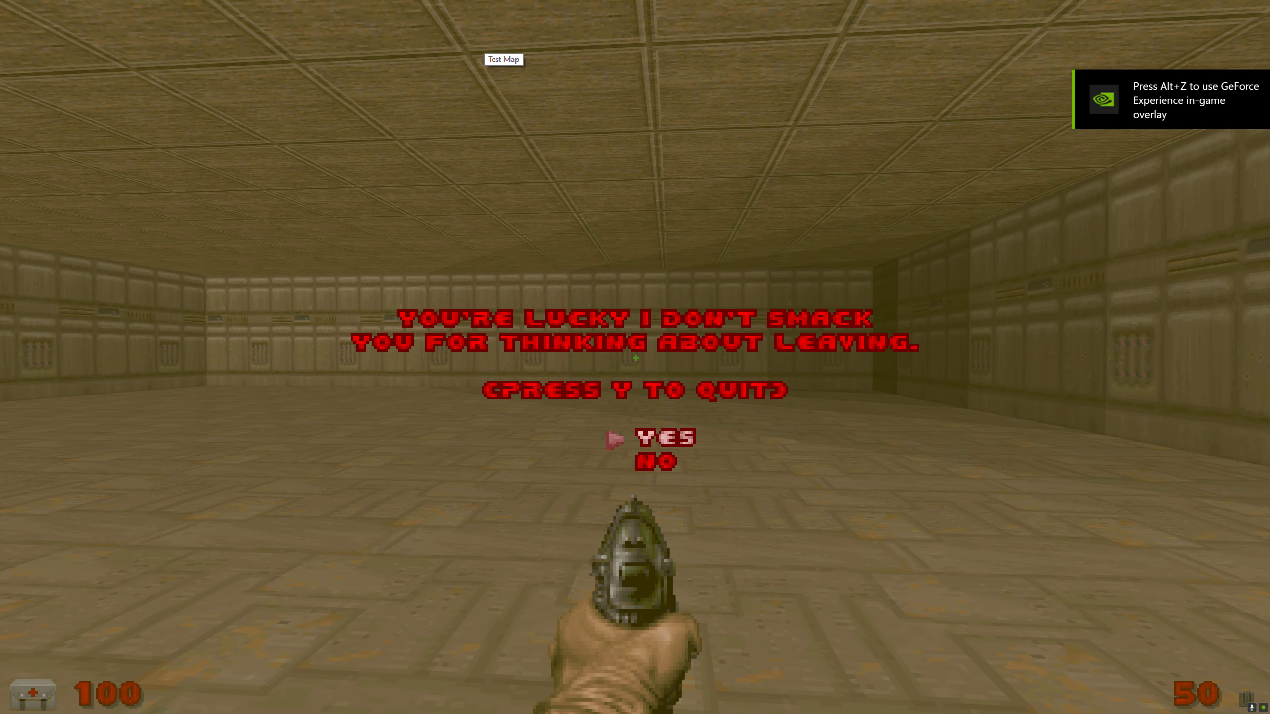
pyautogui.press('y')
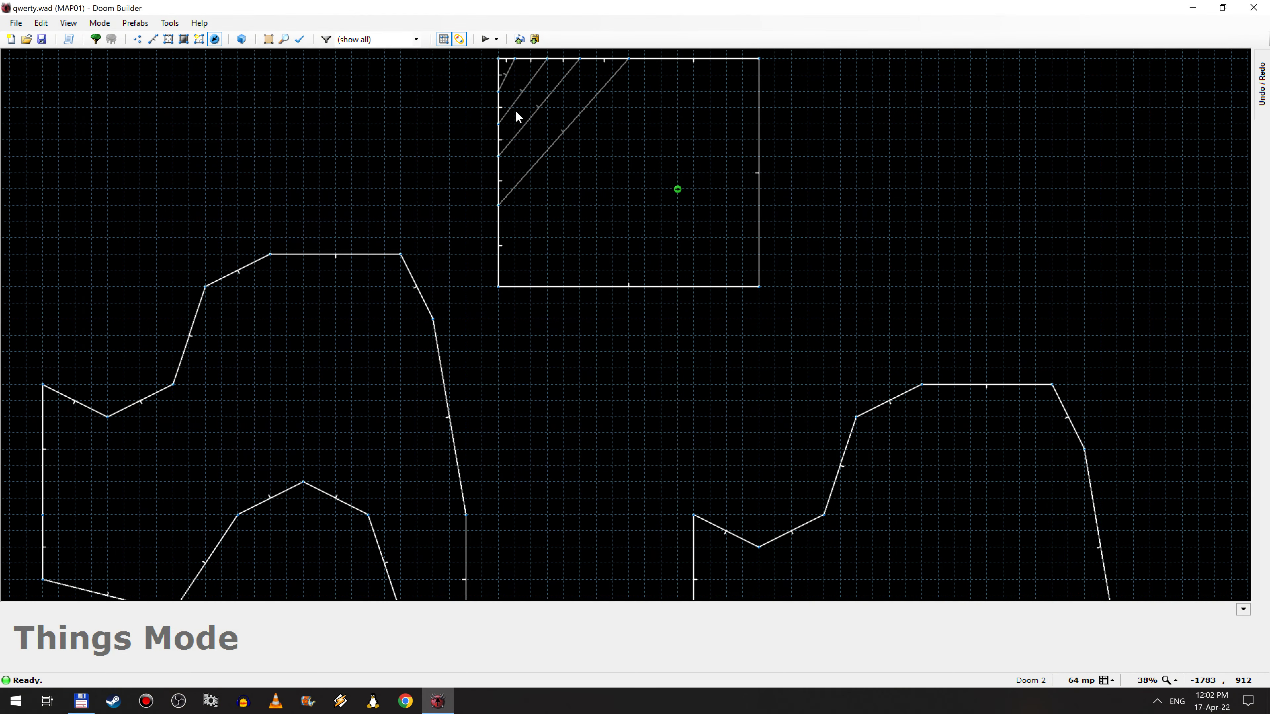
# Step: Bring up and close the original irregular sector's properties in Make Sectors Mode
pyautogui.scroll(-3, 600, 275)
pyautogui.scroll(3, 674, 296)
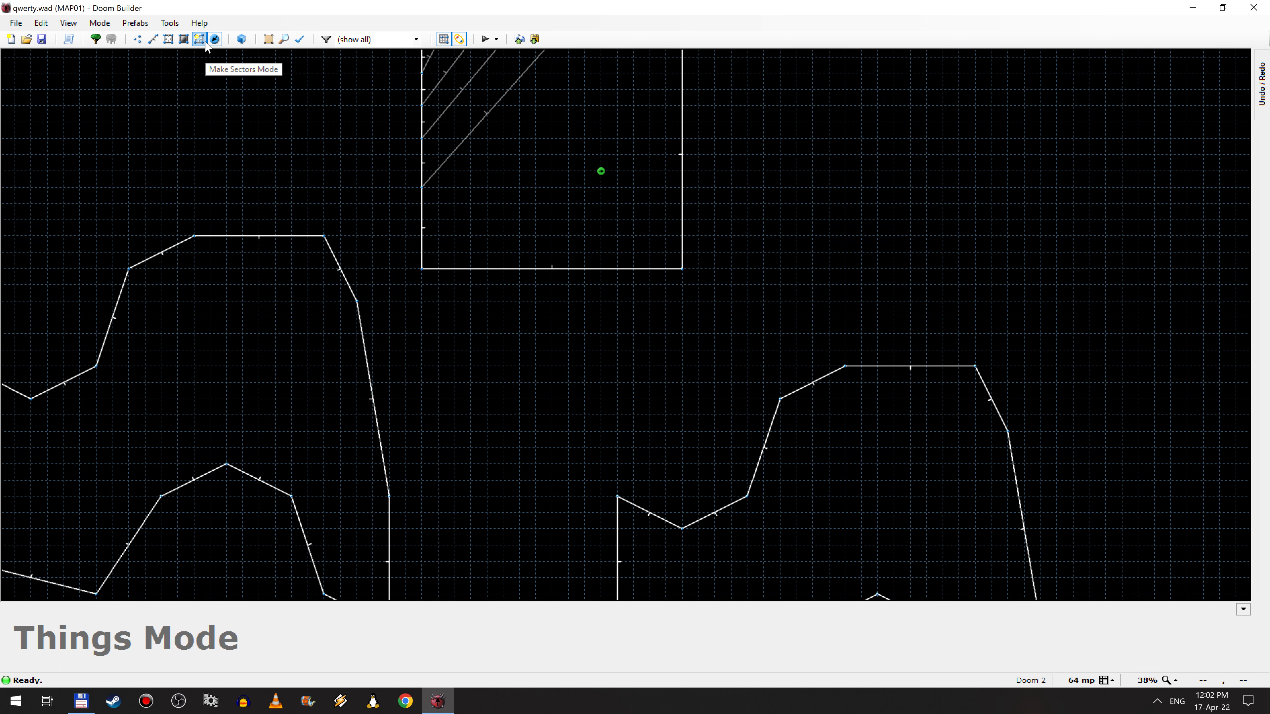
pyautogui.click(205, 42)
pyautogui.press('Down')
pyautogui.press('Down')
pyautogui.press('Left')
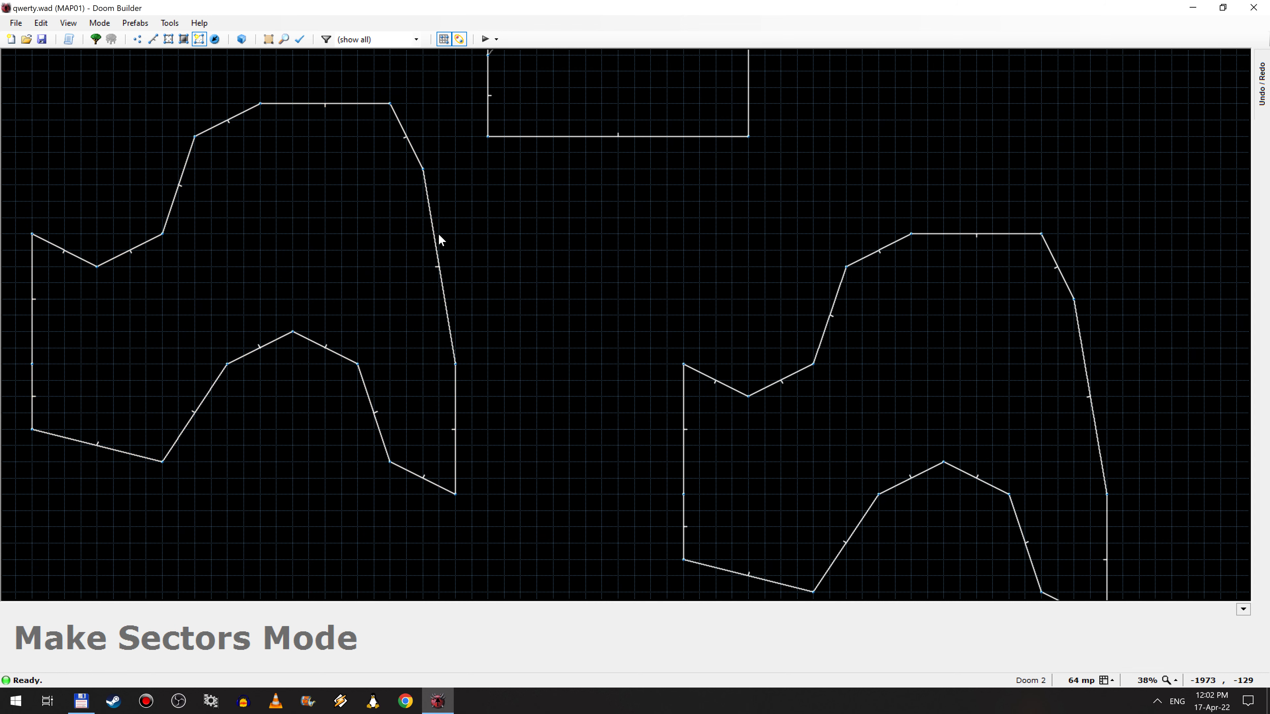
pyautogui.rightClick(310, 225)
pyautogui.press('Return')
pyautogui.rightClick(312, 227)
pyautogui.press('Return')
# Step: Switch between Sectors Mode and Make Sectors Mode and review the original irregular sector's properties in Sectors Mode for comparison
pyautogui.press('s')
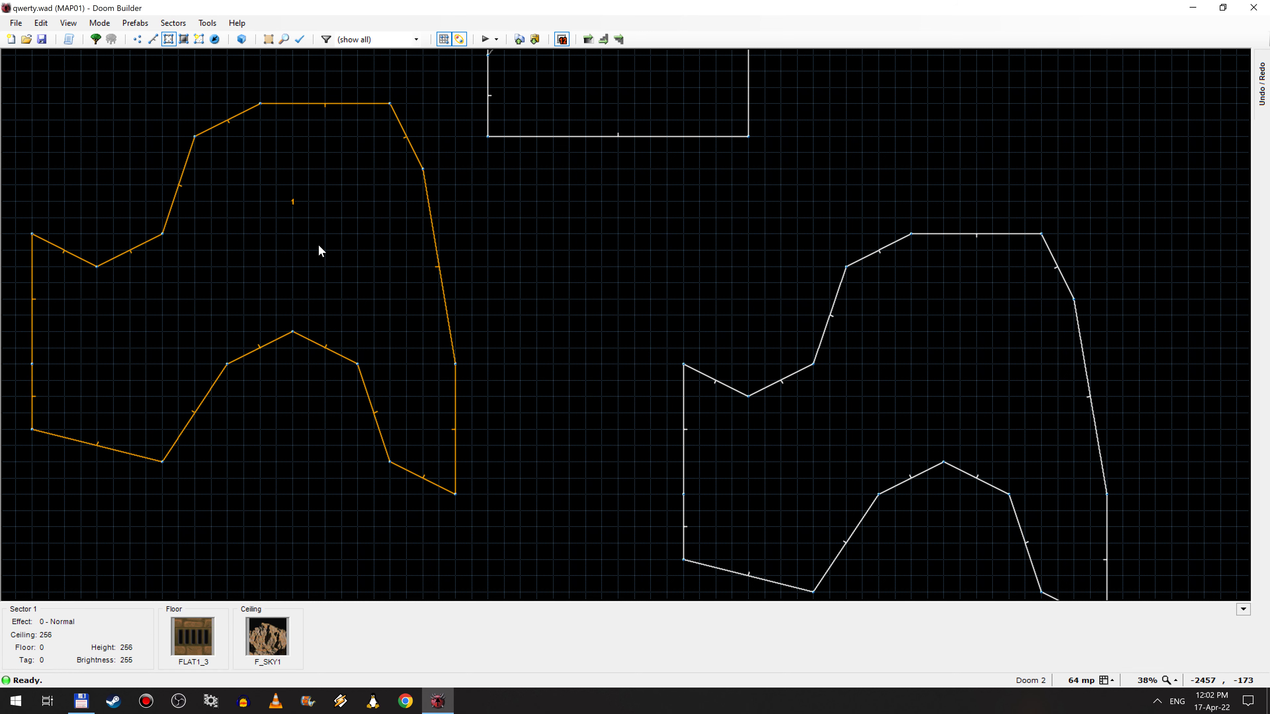
pyautogui.rightClick(318, 243)
pyautogui.press('Return')
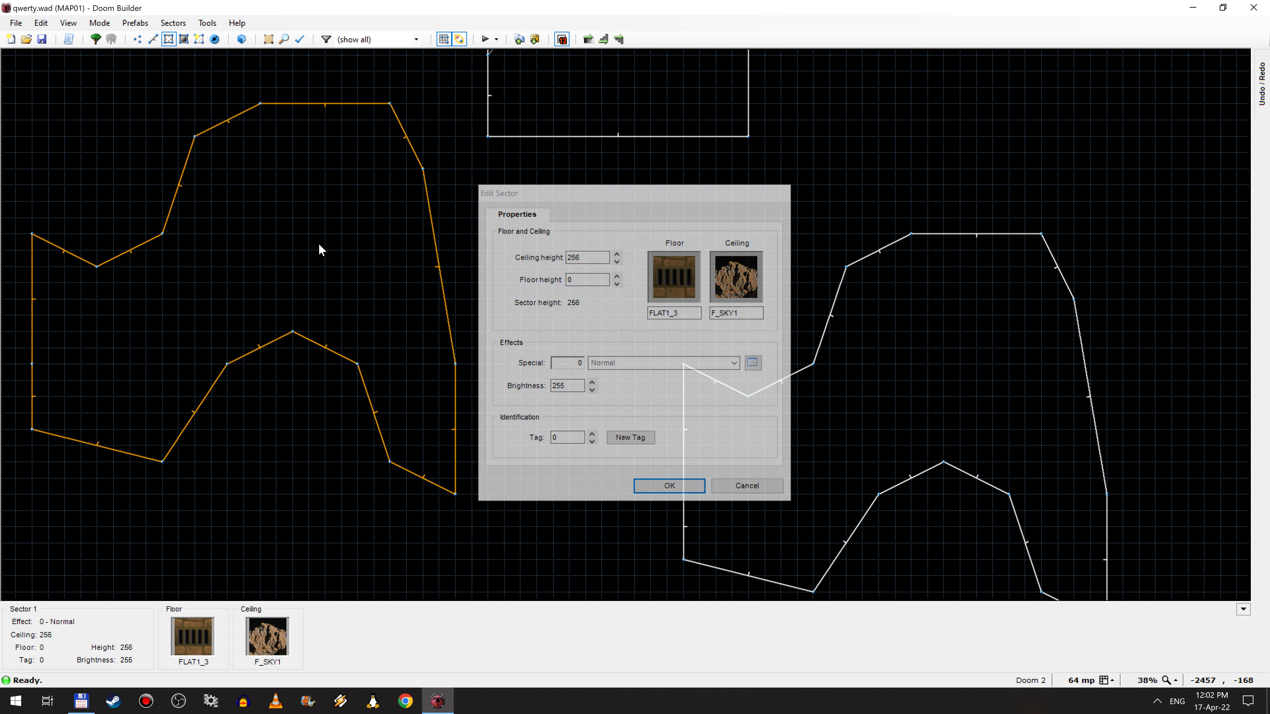
pyautogui.rightClick(318, 243)
pyautogui.press('Return')
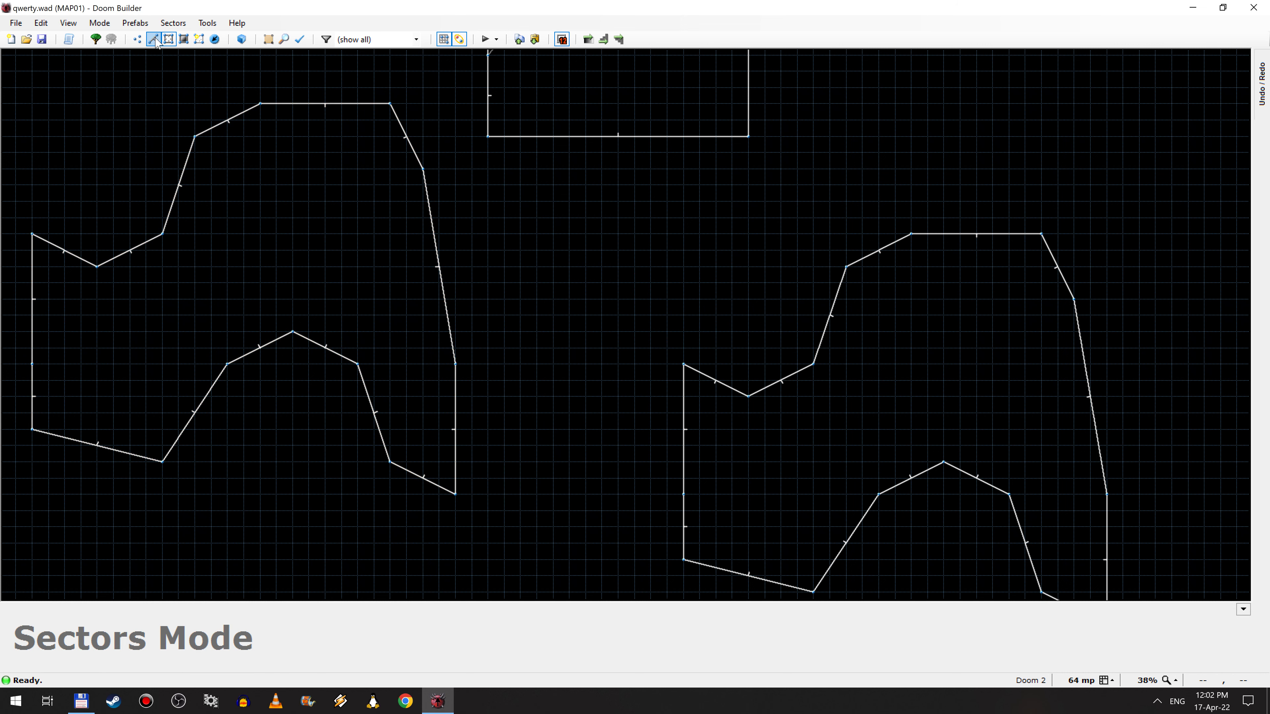
pyautogui.click(199, 40)
pyautogui.click(198, 39)
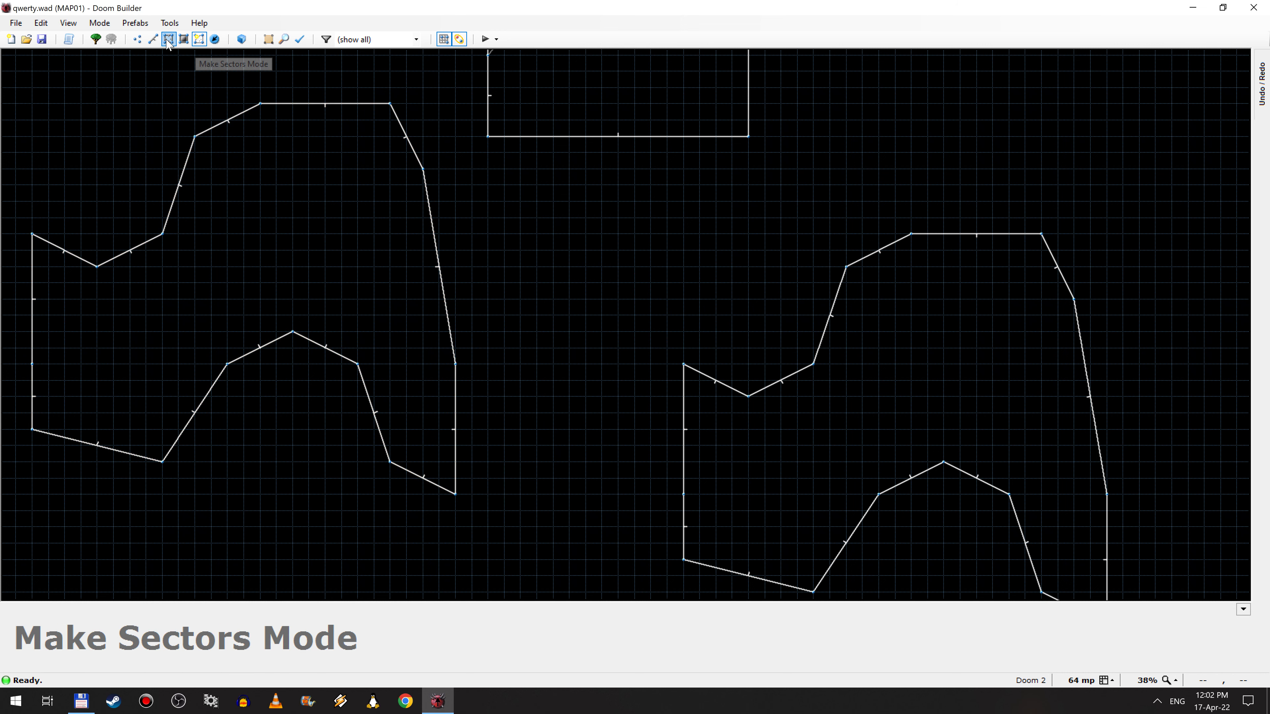
pyautogui.click(169, 40)
pyautogui.rightClick(295, 226)
pyautogui.press('Return')
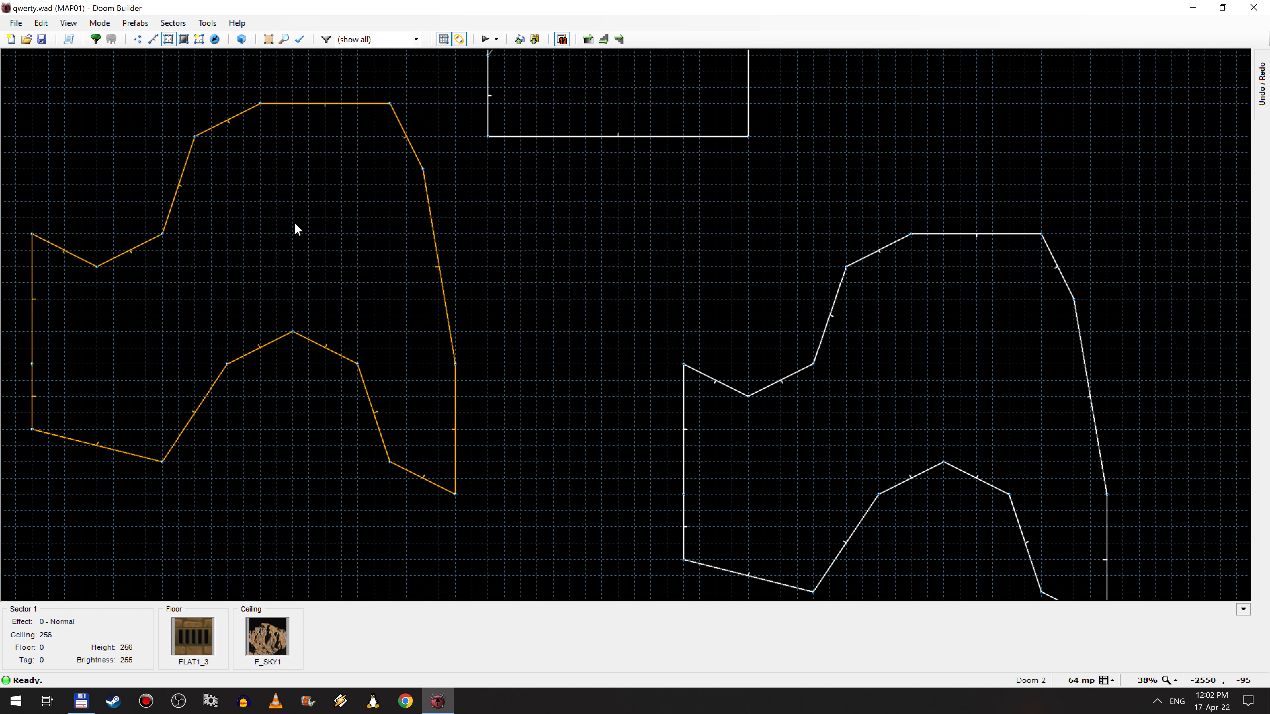
# Step: Check and accept the original irregular sector's properties in Make Sectors Mode, and remake that sector from its enclosed area
pyautogui.click(199, 39)
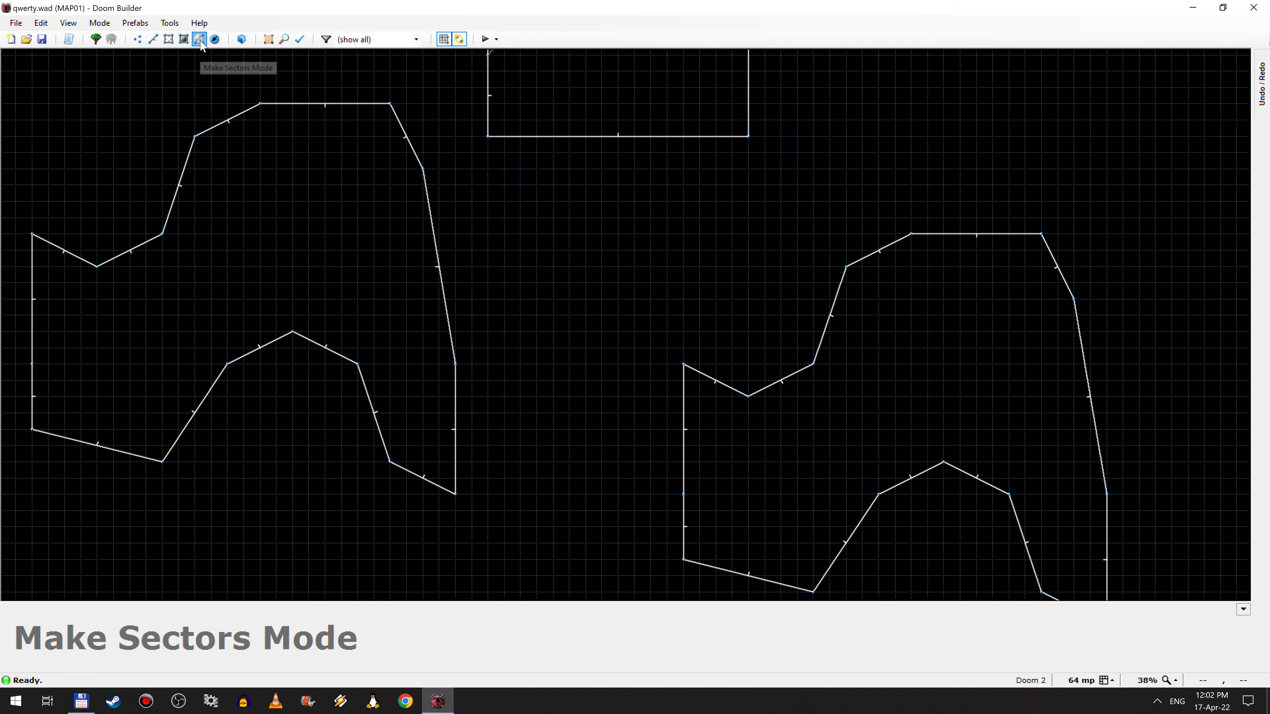
pyautogui.rightClick(325, 295)
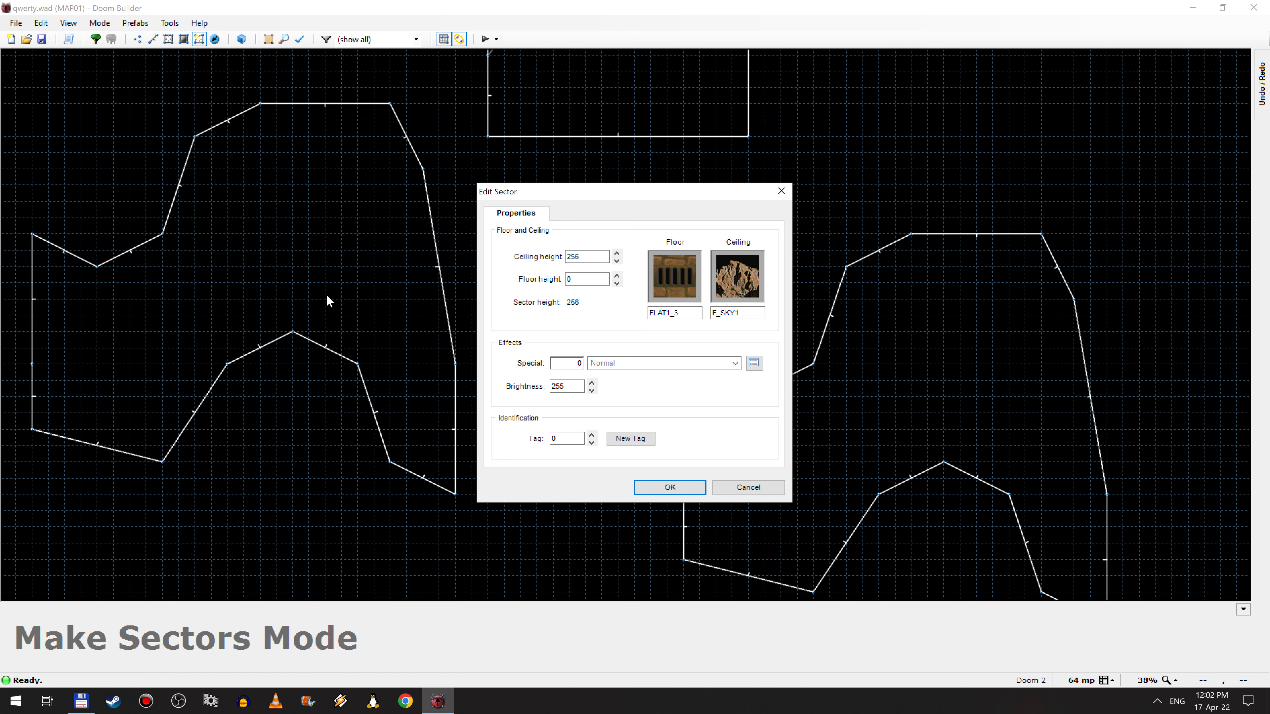
pyautogui.press('Return')
pyautogui.click(306, 227)
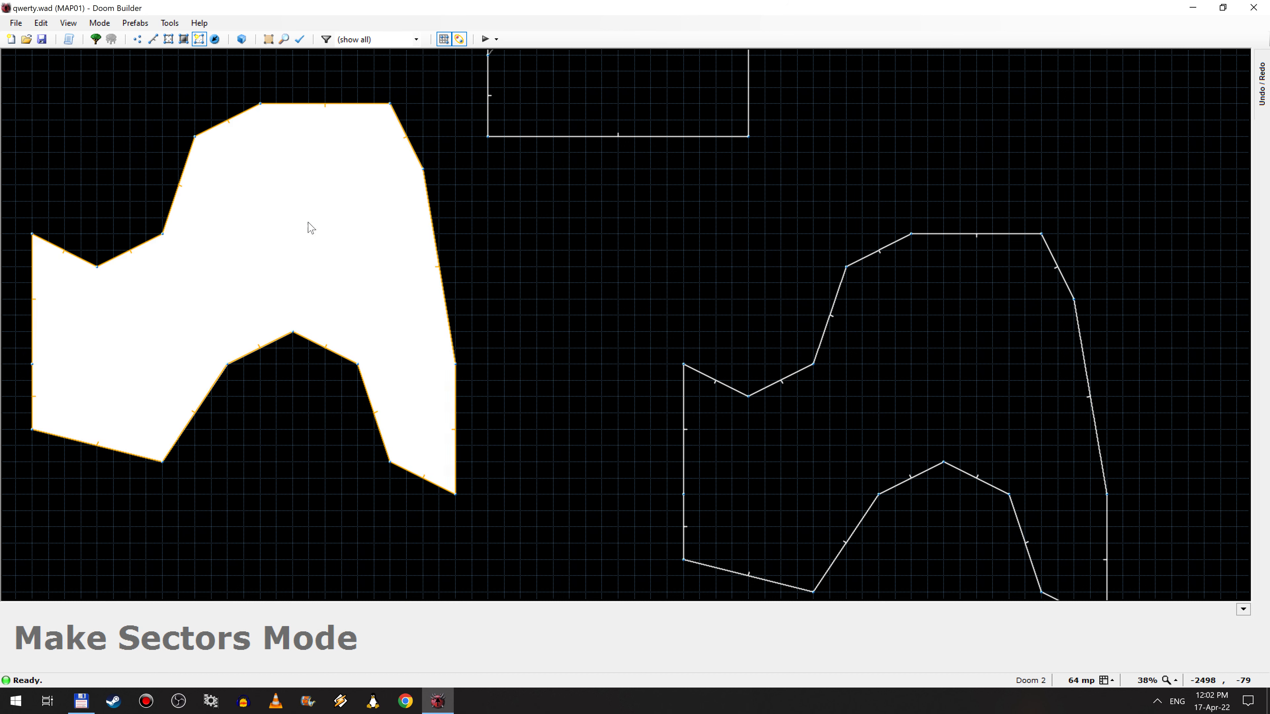
pyautogui.click(308, 221)
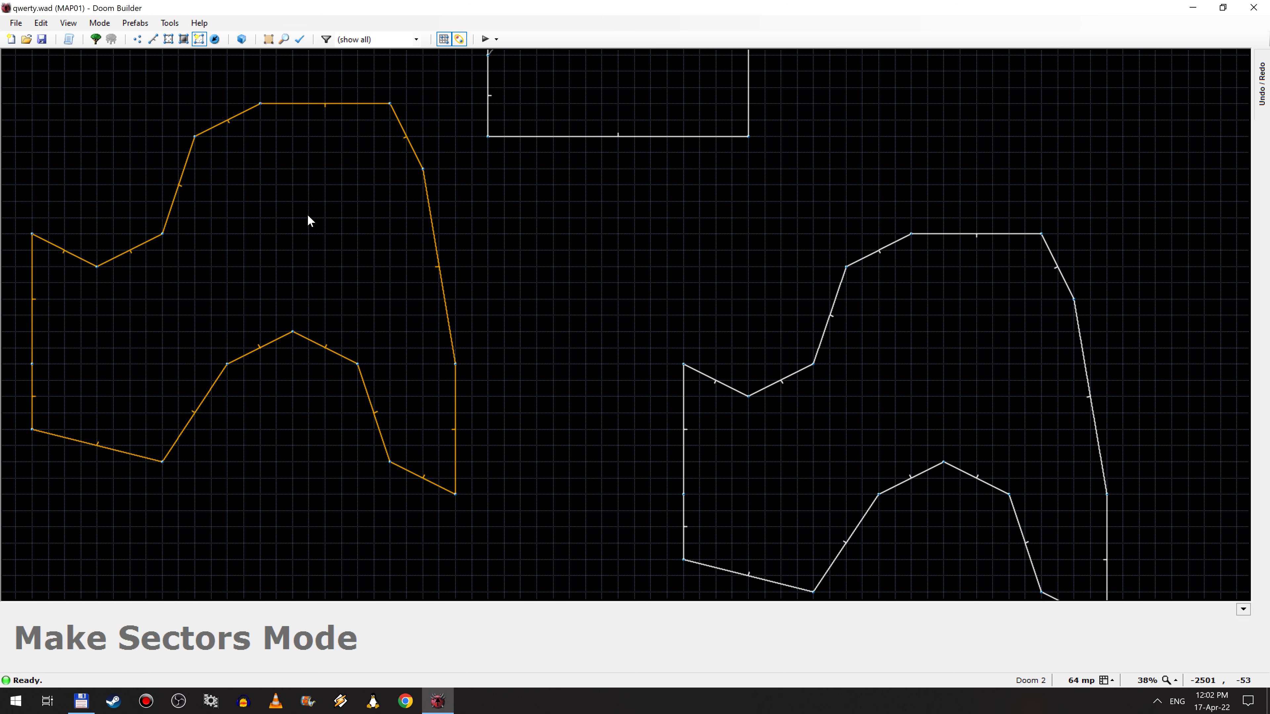
# Step: Review the original irregular sector's properties once more in Make Sectors Mode, and return to Sectors Mode
pyautogui.scroll(-3, 308, 215)
pyautogui.scroll(-5, 491, 397)
pyautogui.scroll(8, 440, 388)
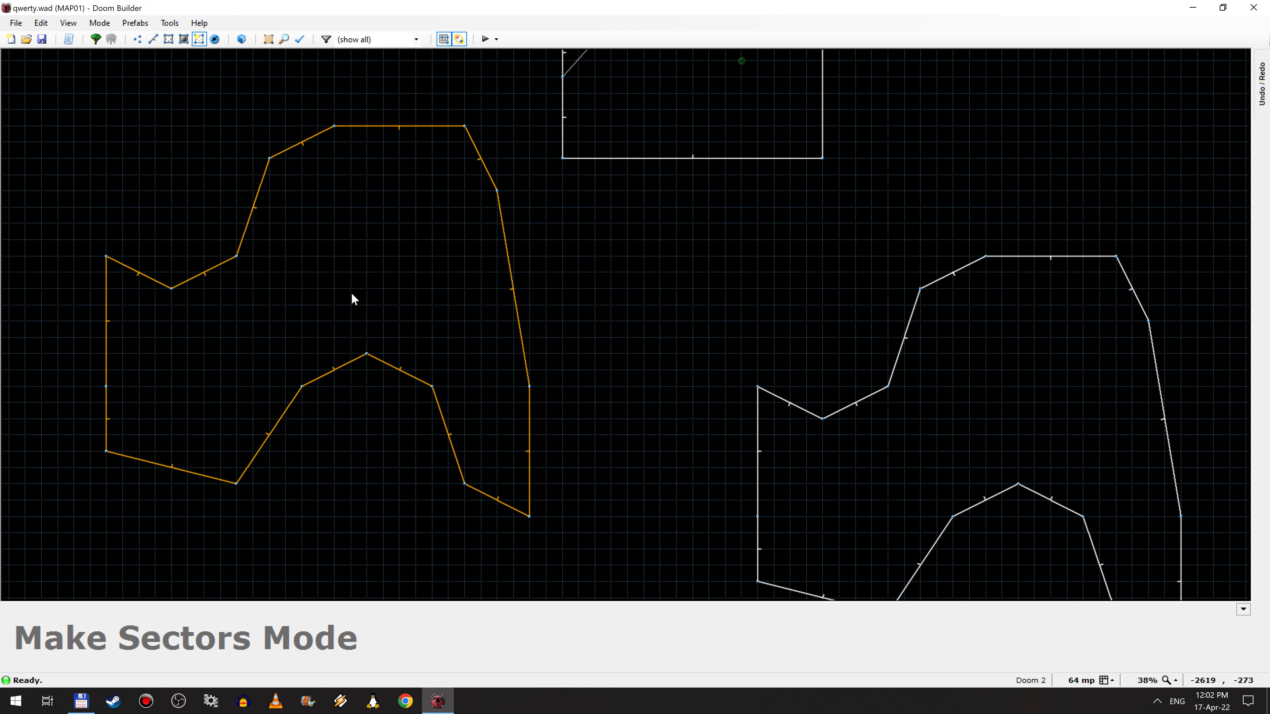
pyautogui.rightClick(351, 293)
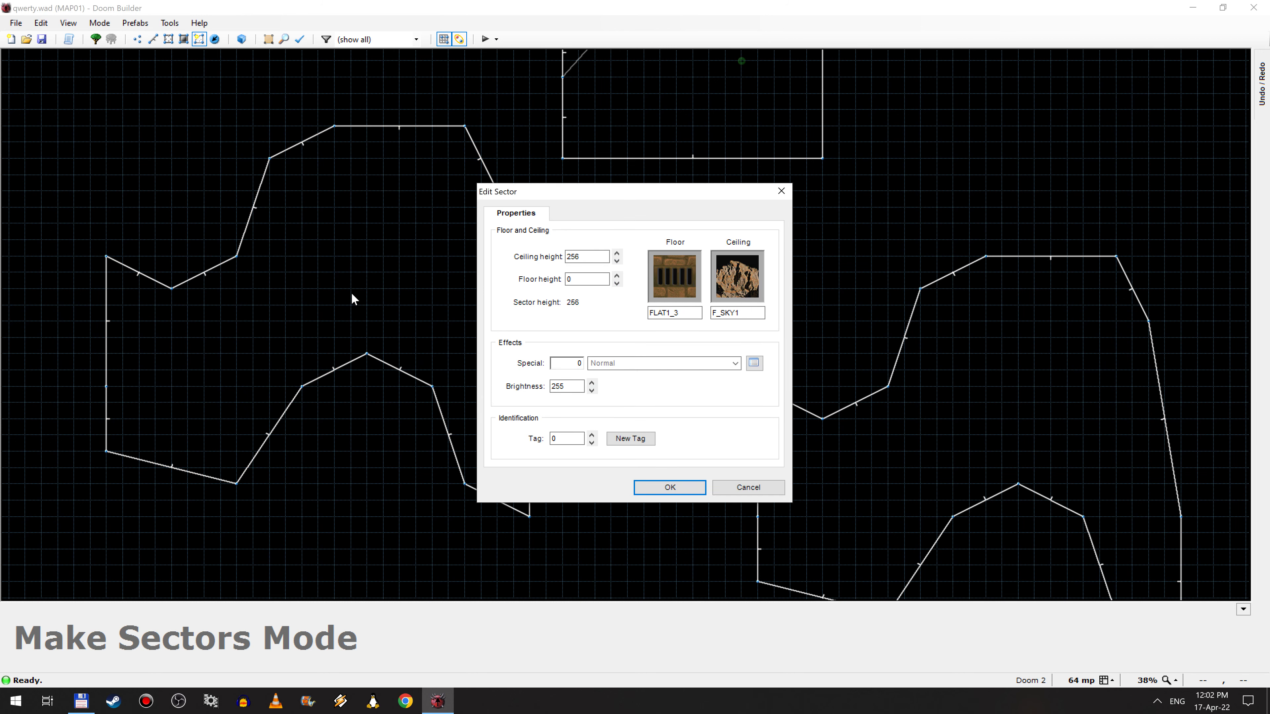
pyautogui.press('Return')
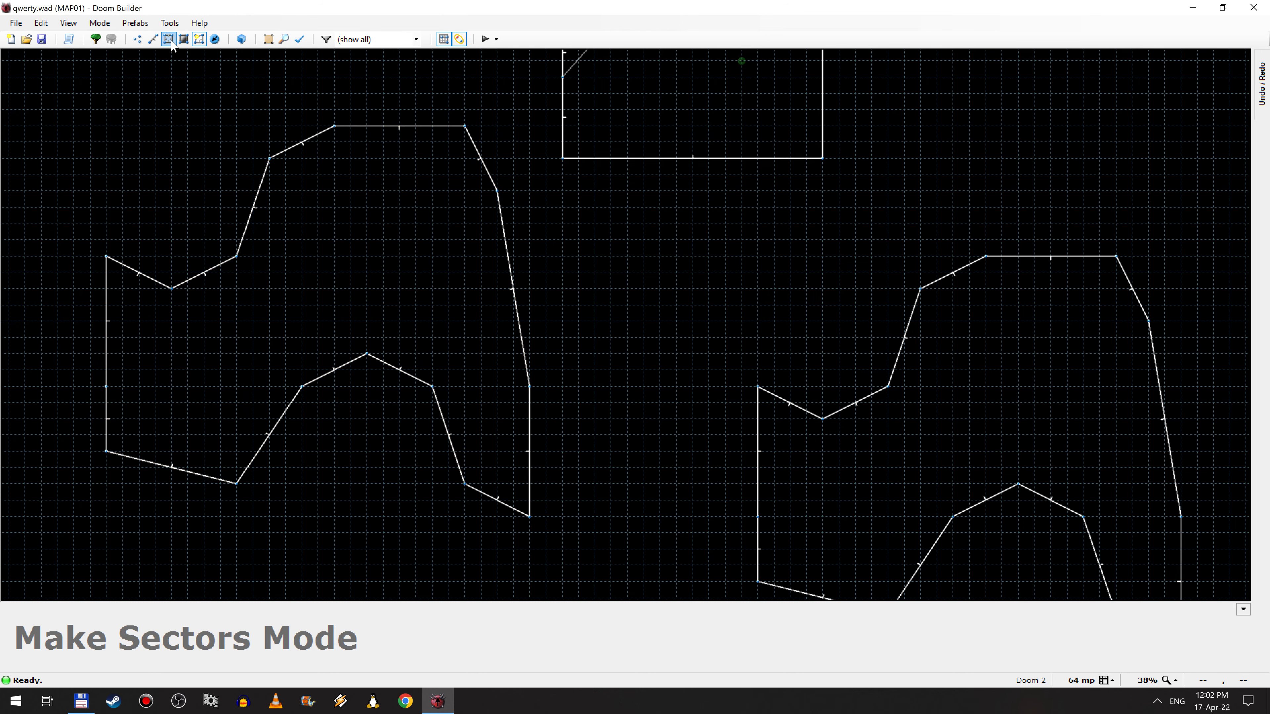
pyautogui.click(169, 40)
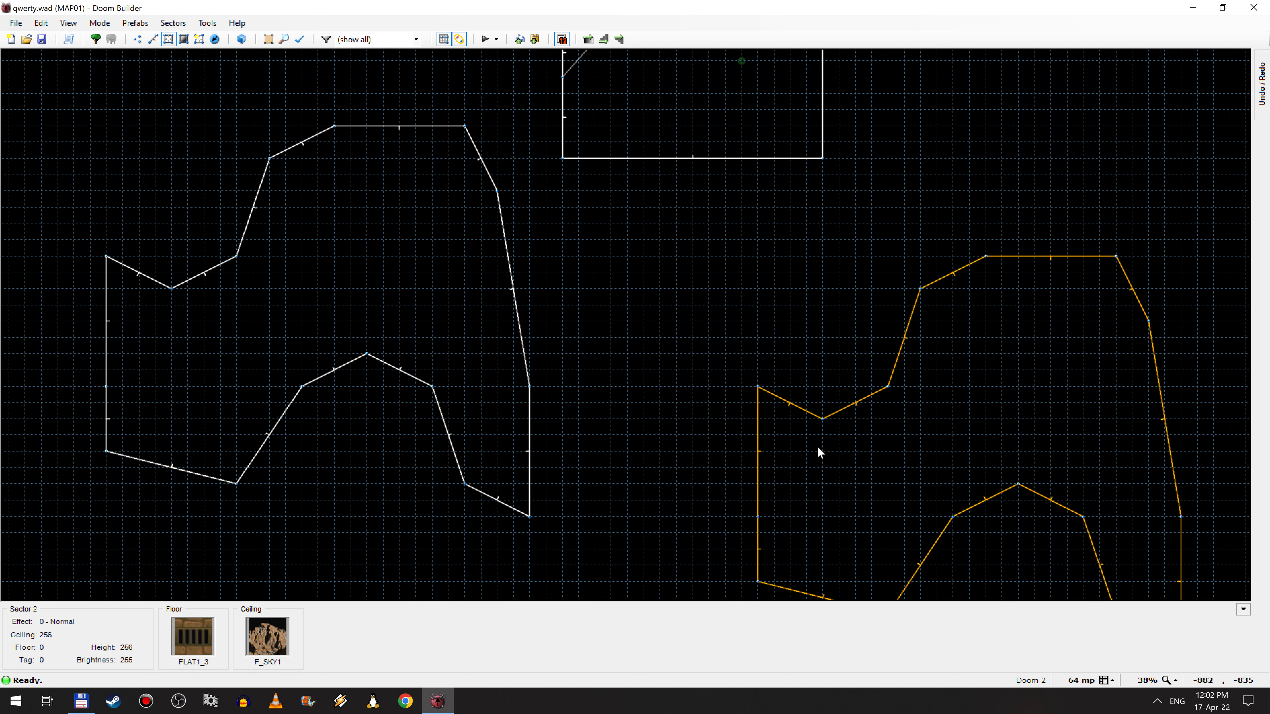
pyautogui.scroll(-2, 833, 453)
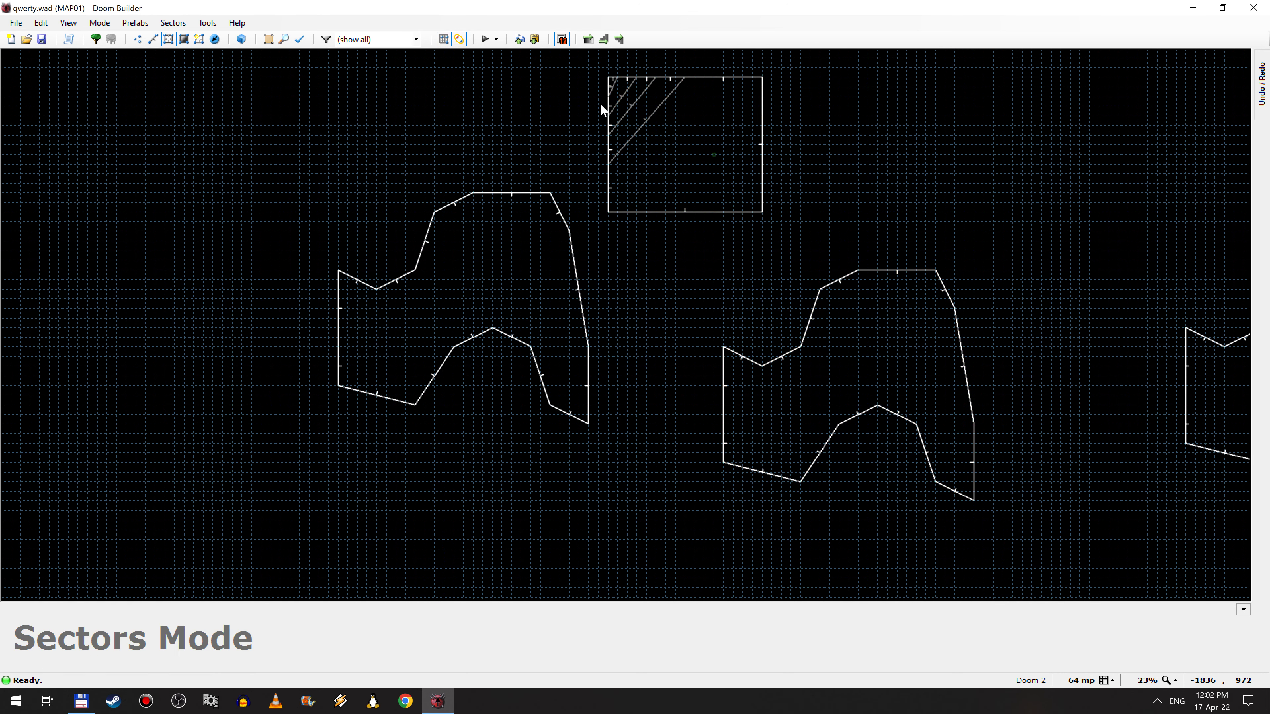
# Step: Return to Make Sectors Mode, recheck the original irregular sector's properties, and remake the sector from its enclosed area again
pyautogui.click(199, 39)
pyautogui.scroll(3, 497, 272)
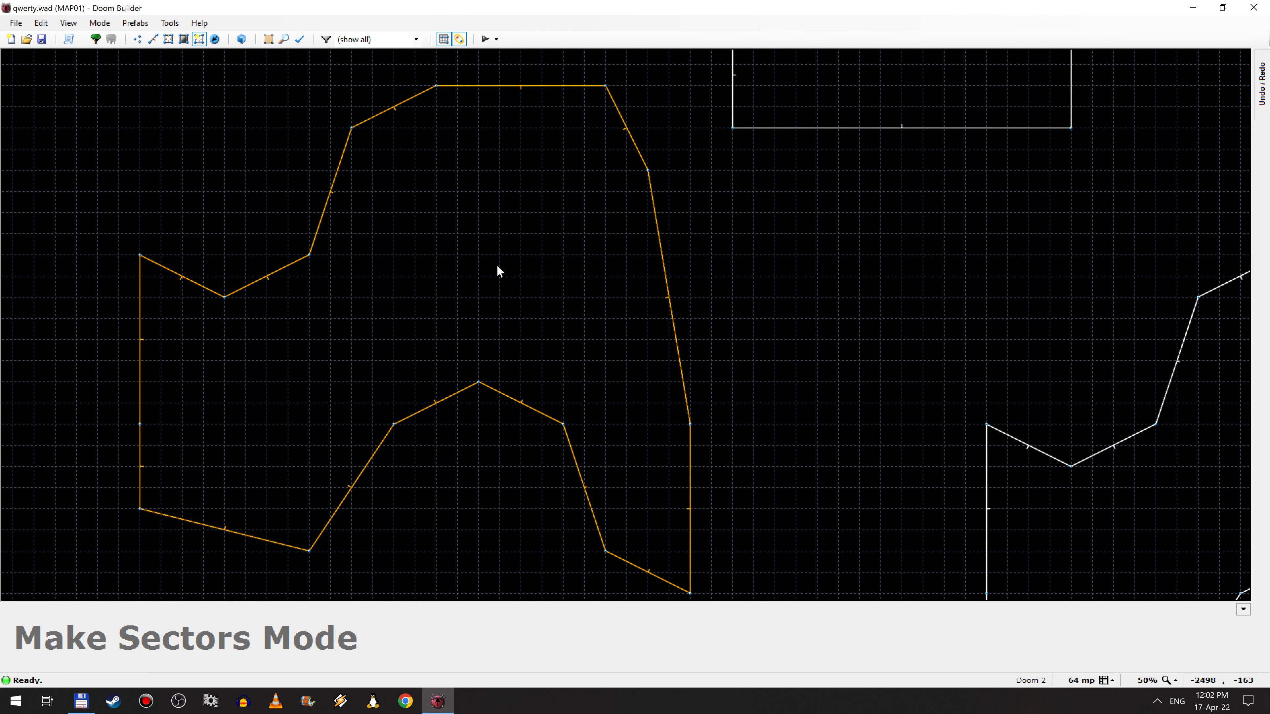
pyautogui.rightClick(497, 271)
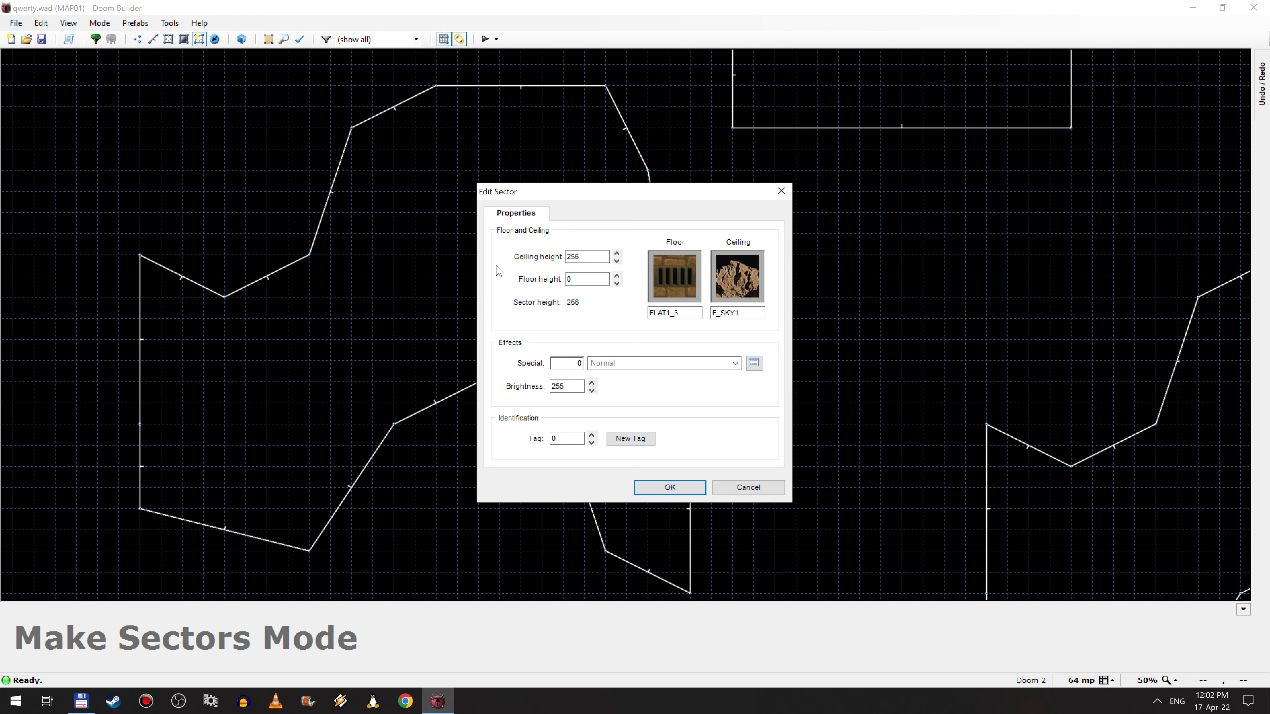
pyautogui.press('Escape')
pyautogui.click(500, 269)
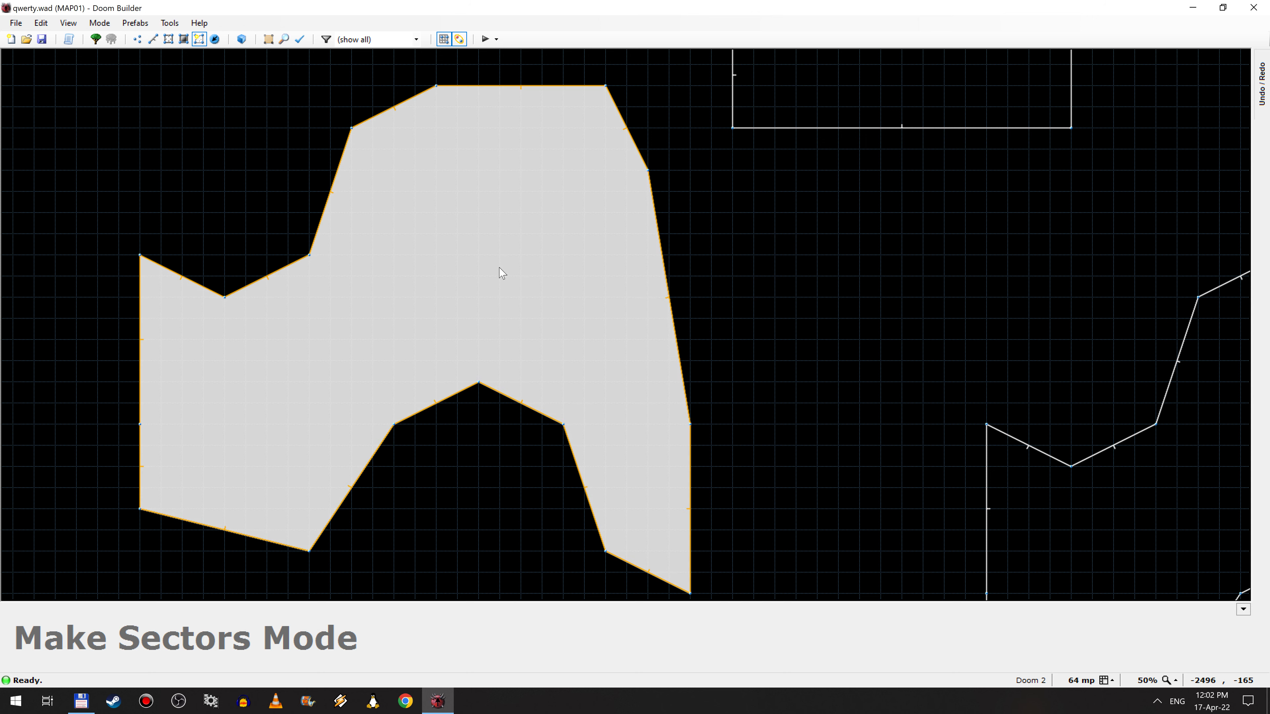
pyautogui.click(500, 269)
pyautogui.rightClick(499, 268)
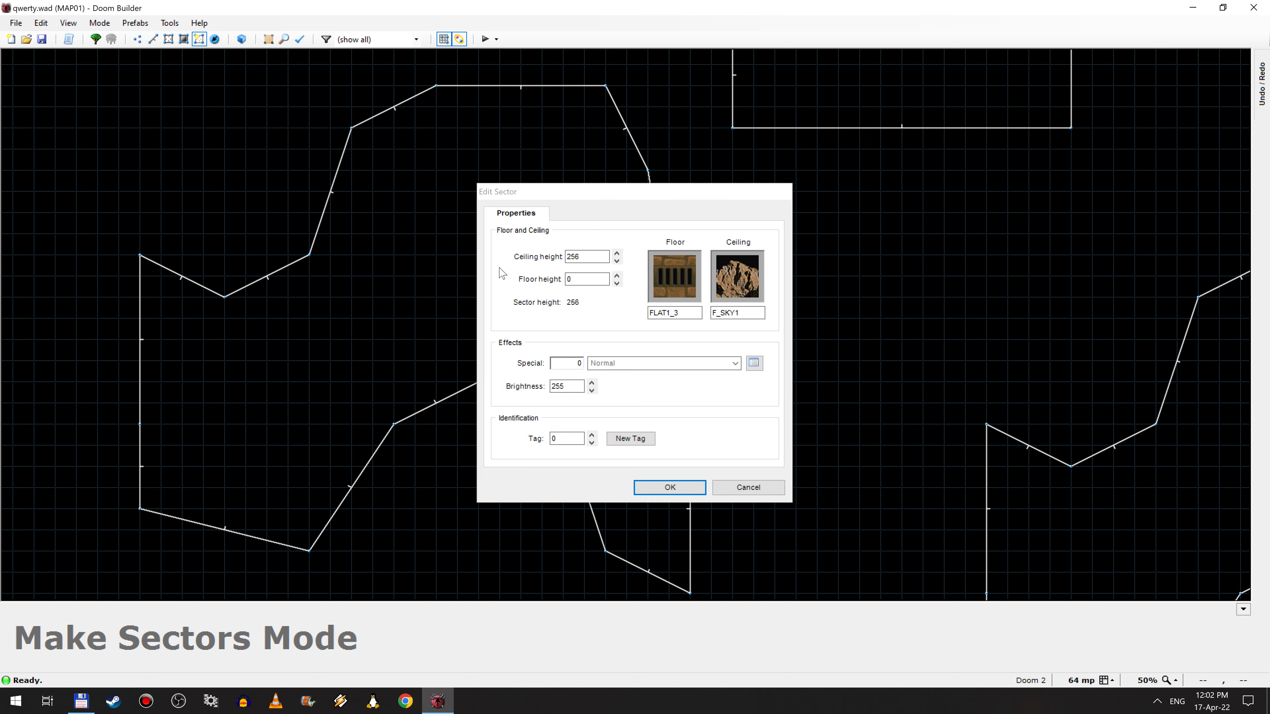
pyautogui.press('Escape')
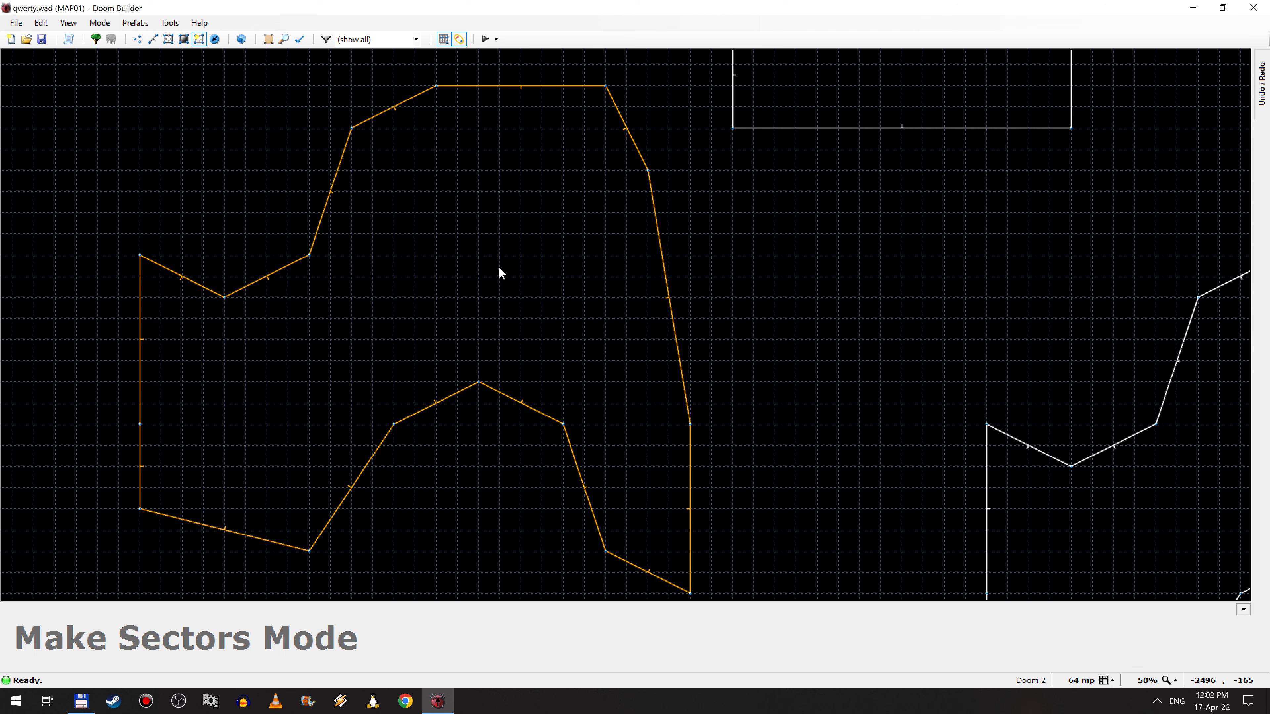
pyautogui.click(500, 272)
pyautogui.scroll(-3, 505, 278)
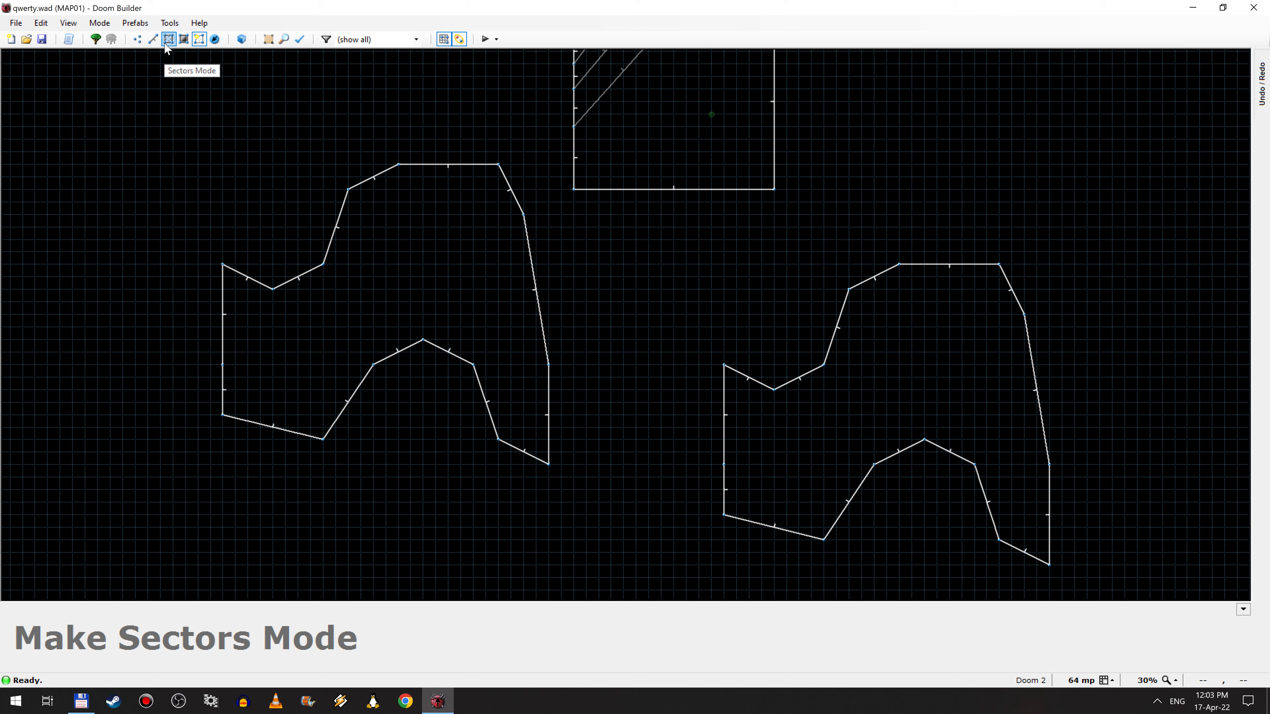
# Step: In Linedefs Mode, draw a closed triangle with sides about 547, 668 and 405 units in the empty area below the irregular sectors
pyautogui.press('Down')
pyautogui.press('Down')
pyautogui.press('Right')
pyautogui.press('Right')
pyautogui.press('Right')
pyautogui.press('Right')
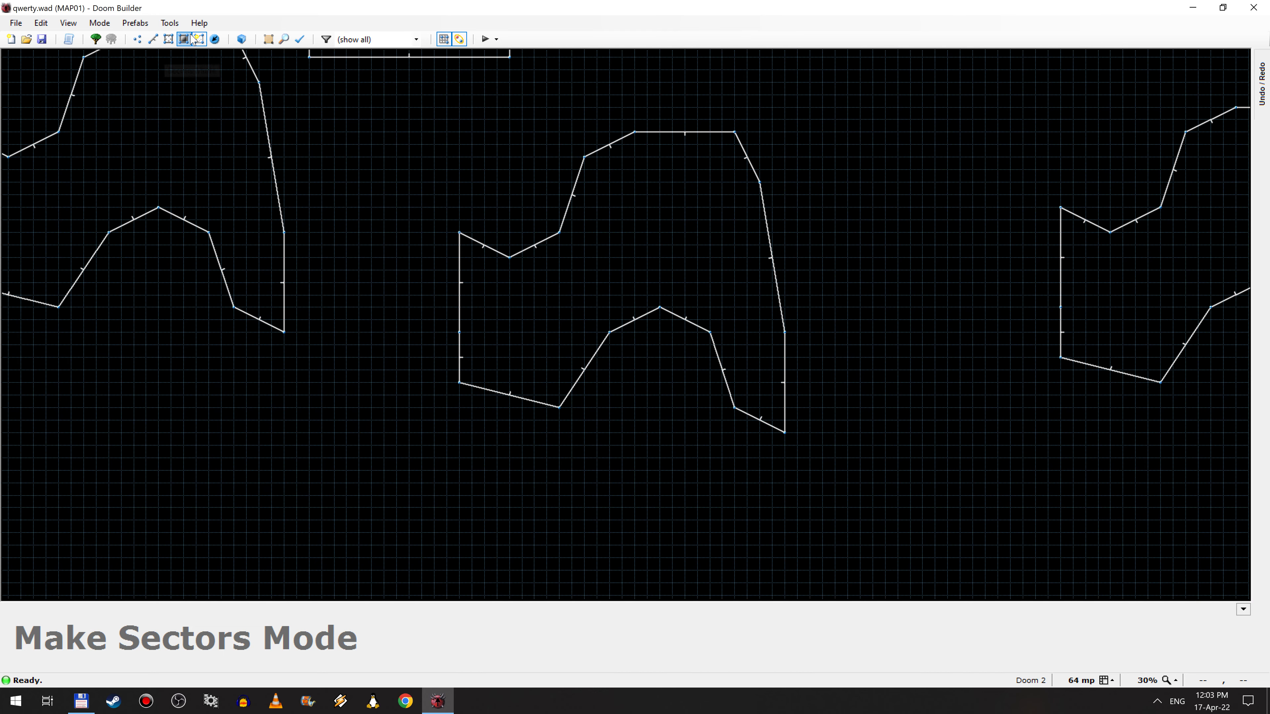
pyautogui.press('Up')
pyautogui.press('Up')
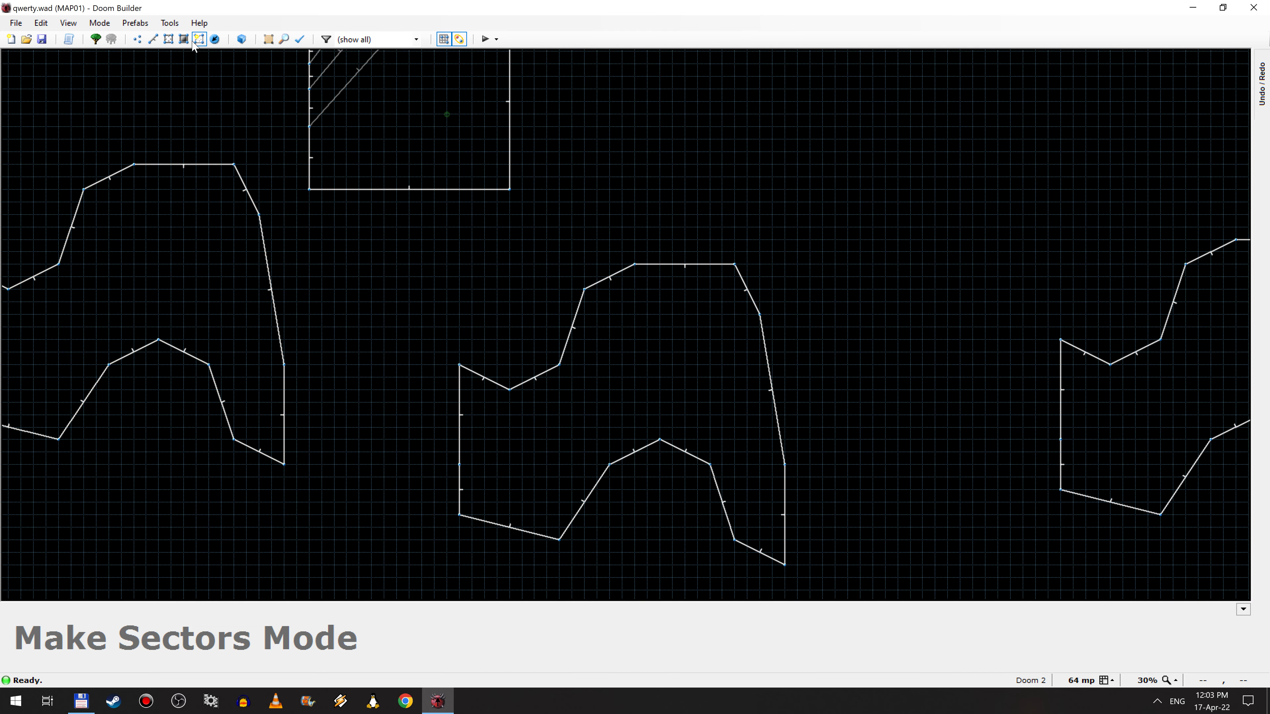
pyautogui.click(153, 39)
pyautogui.press('Down')
pyautogui.press('Down')
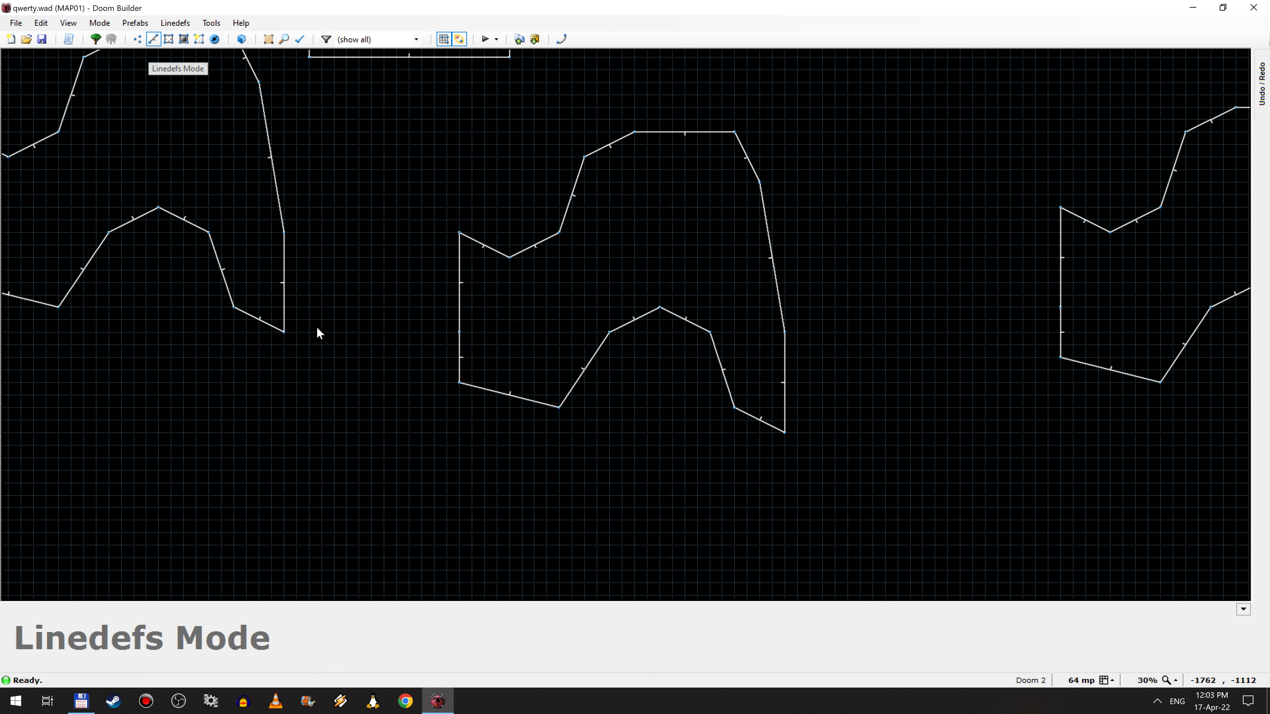
pyautogui.press('Down')
pyautogui.press('Down')
pyautogui.press('d')
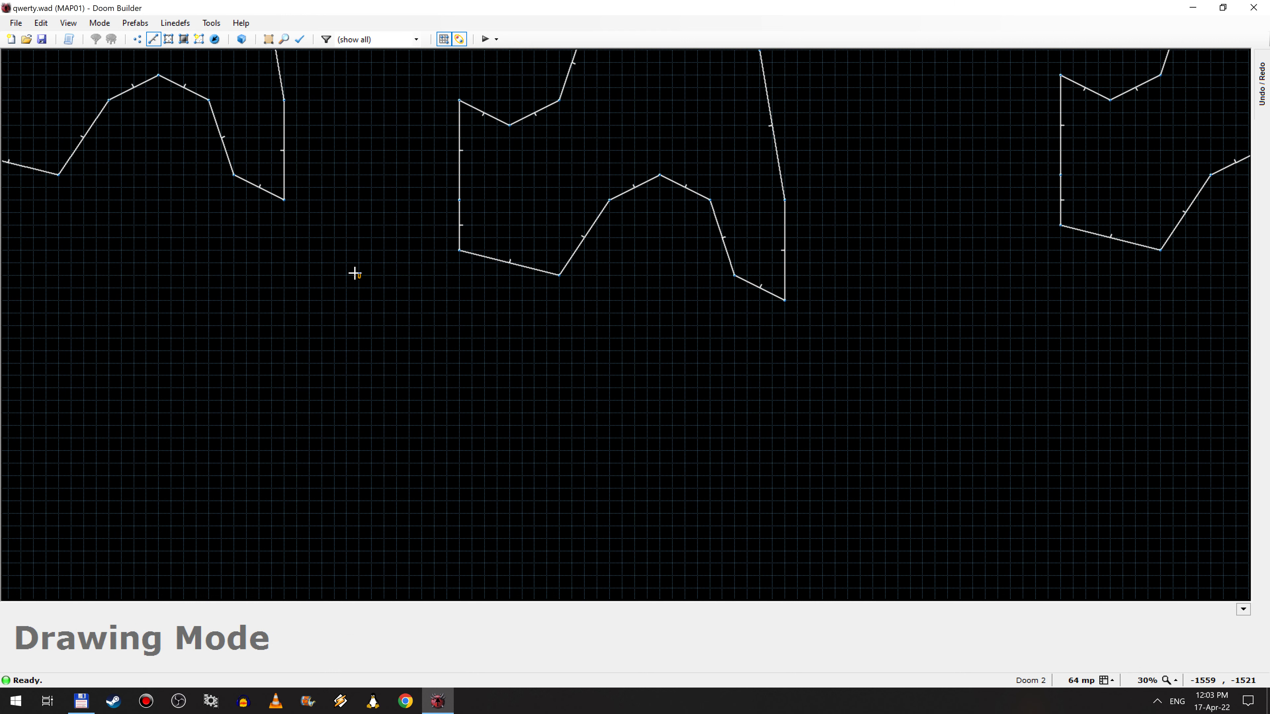
pyautogui.click(359, 276)
pyautogui.click(259, 314)
pyautogui.click(384, 351)
pyautogui.click(359, 277)
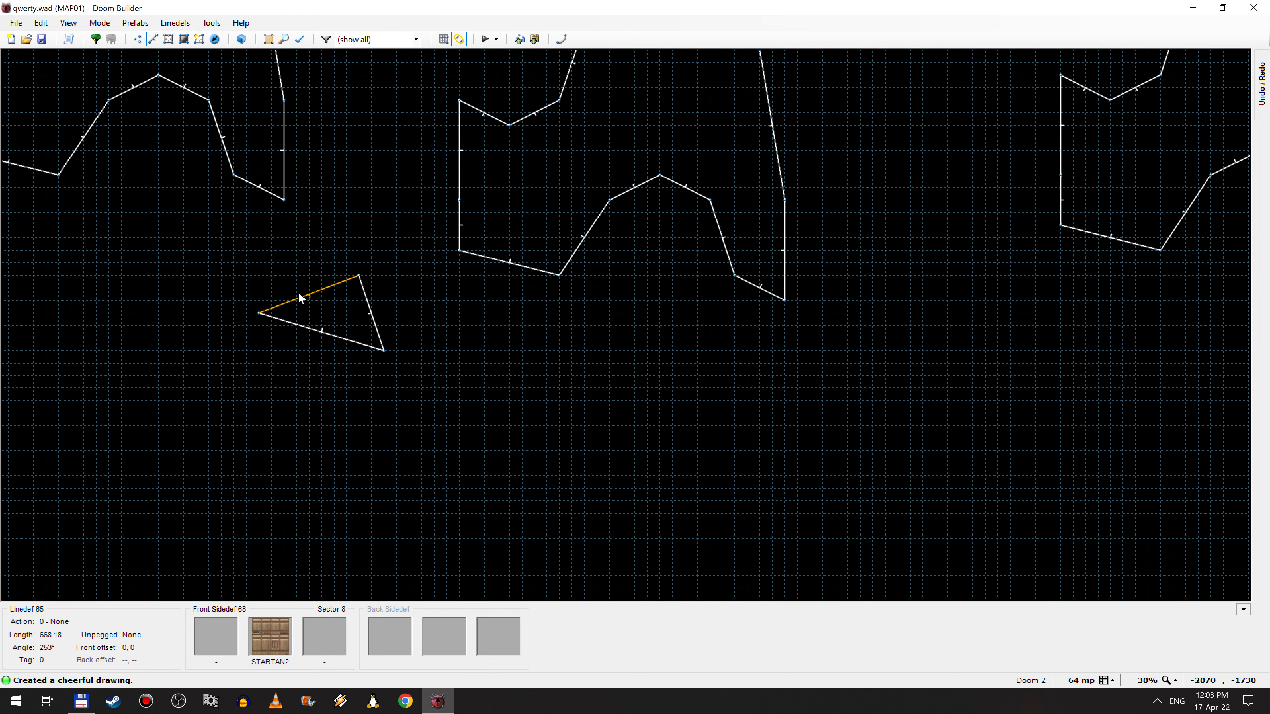
# Step: Inspect the new triangle in Sectors Mode and the sidedef settings of its upper-left linedef in Linedefs Mode
pyautogui.click(173, 39)
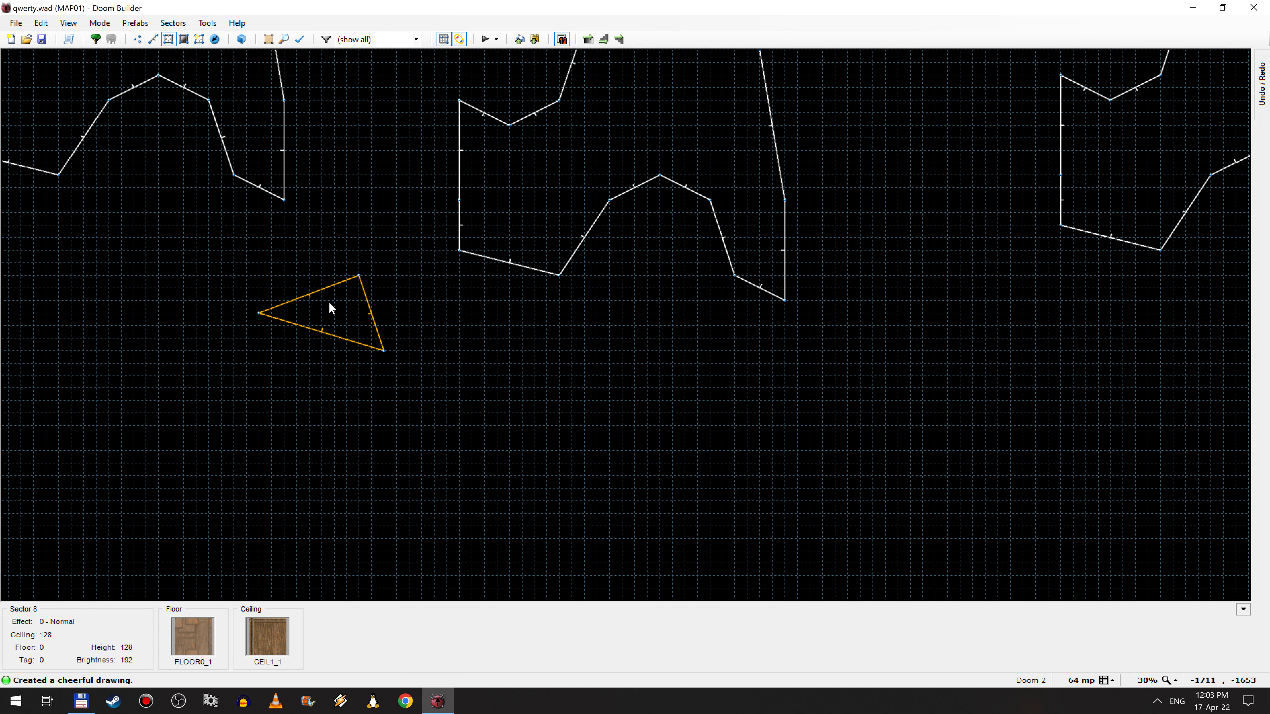
pyautogui.scroll(5, 332, 303)
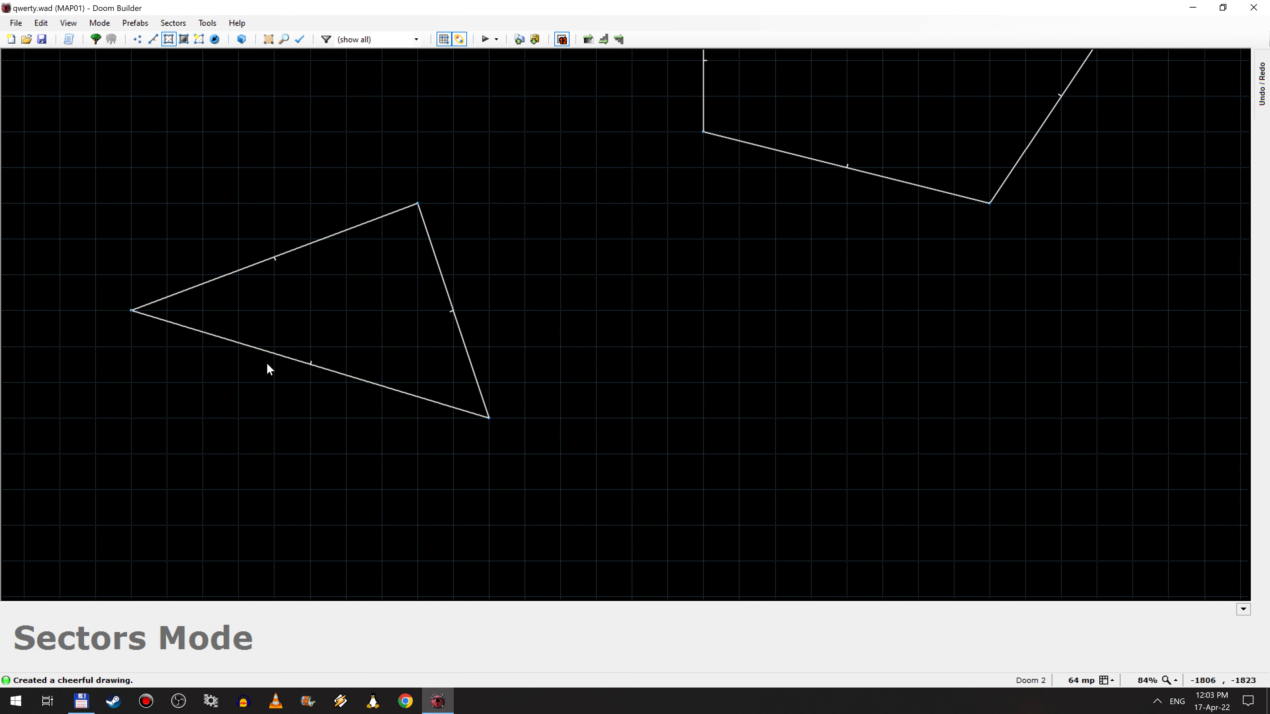
pyautogui.click(153, 39)
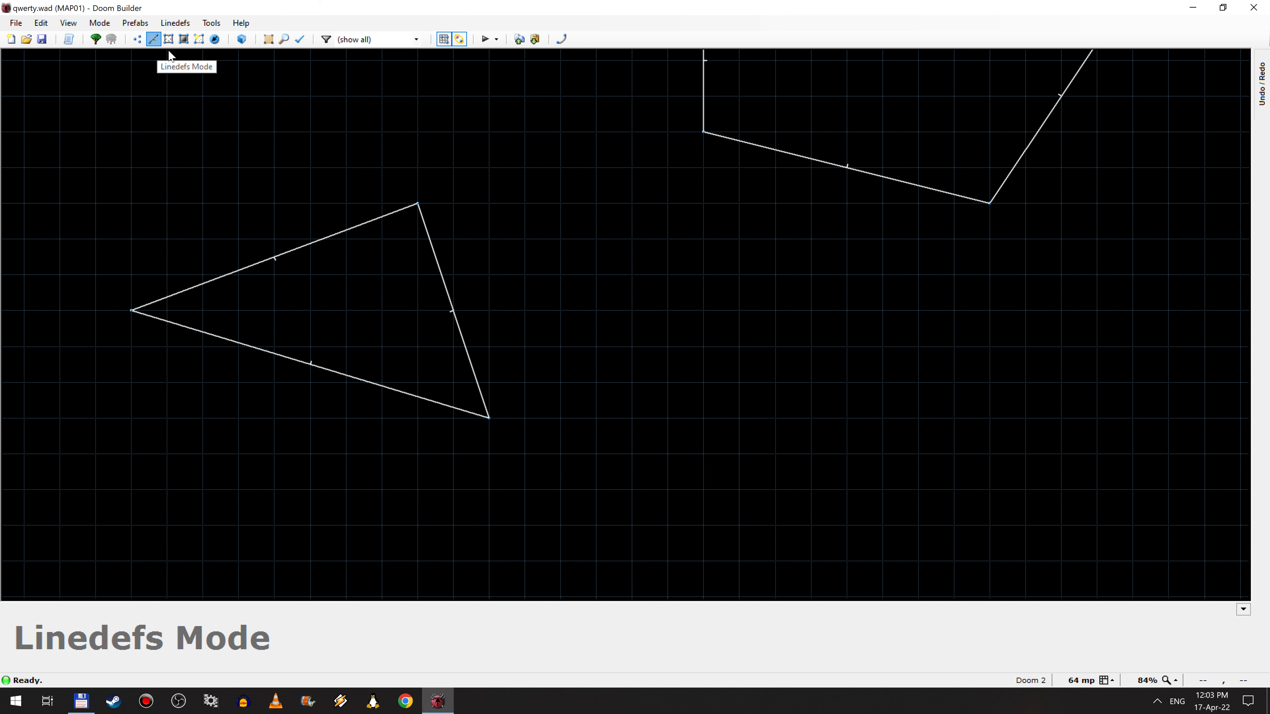
pyautogui.rightClick(312, 242)
pyautogui.click(547, 219)
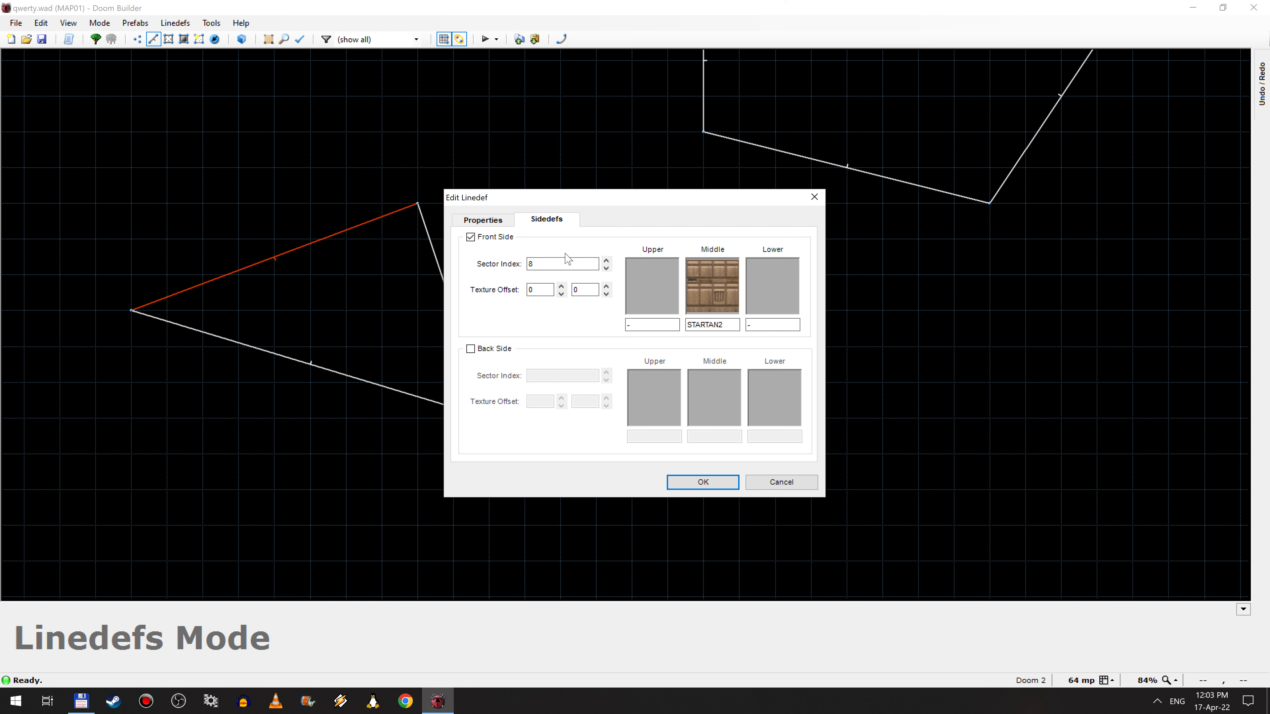
pyautogui.press('Escape')
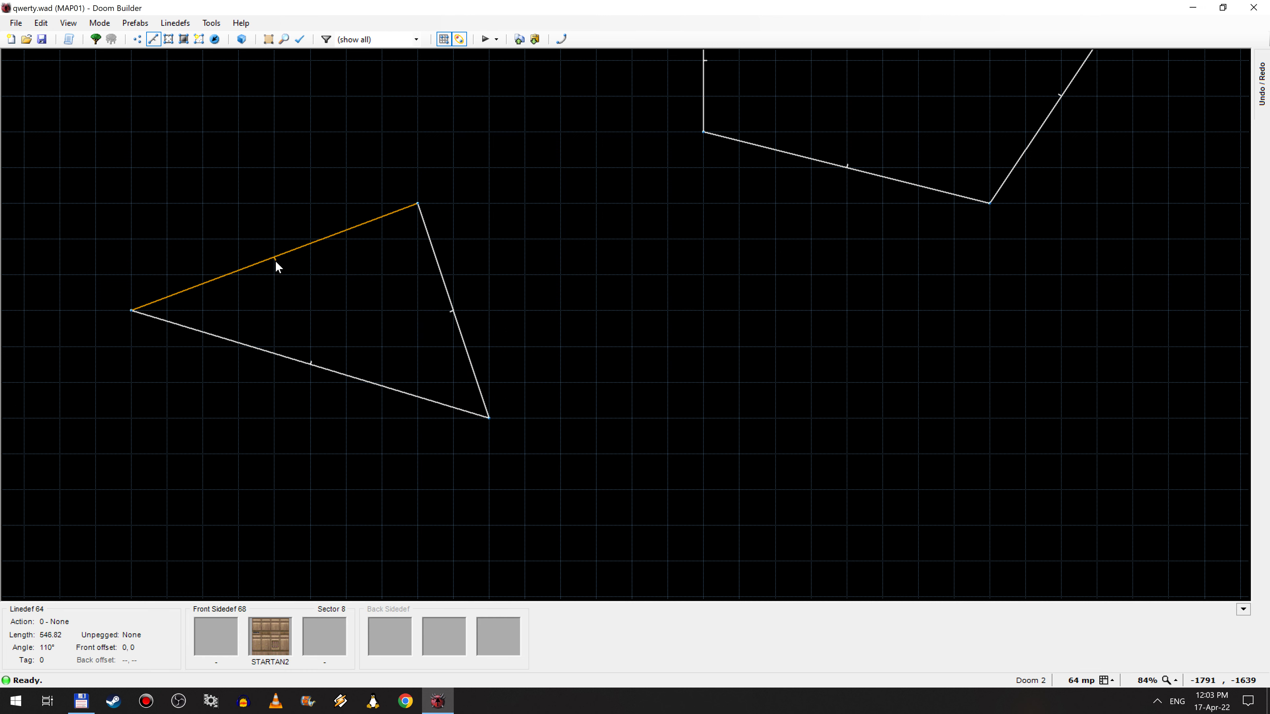
pyautogui.scroll(3, 275, 260)
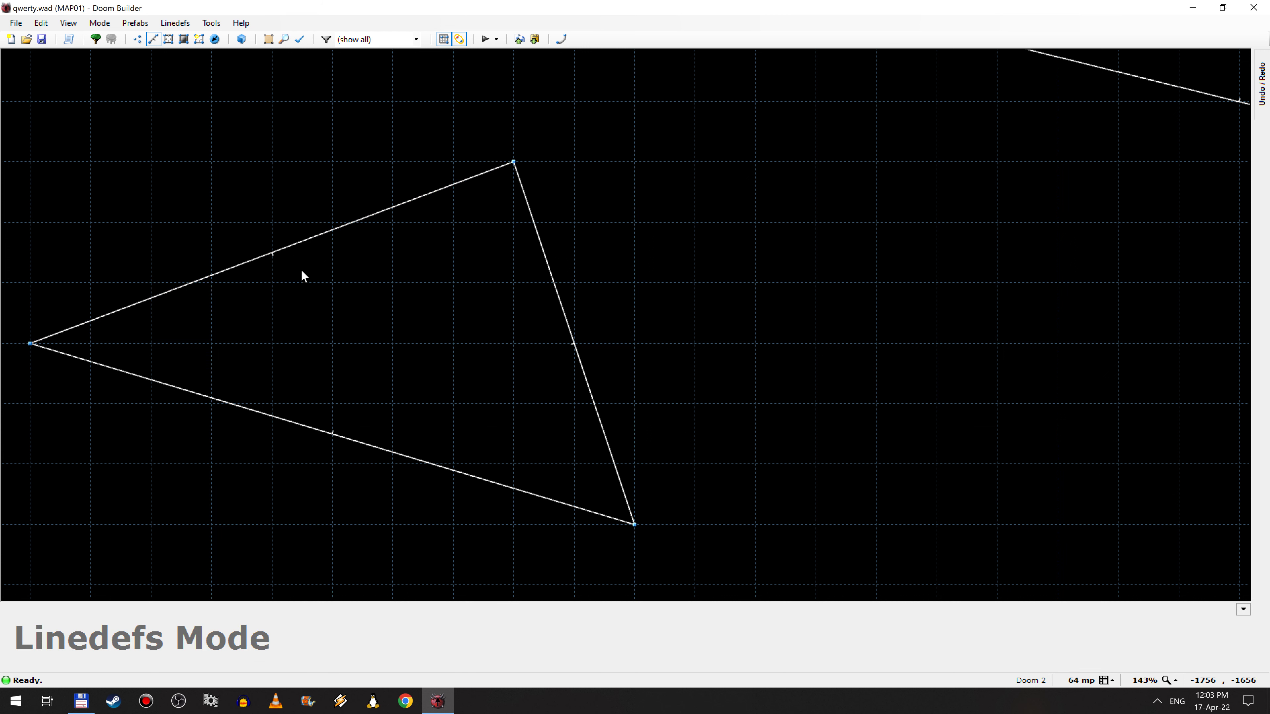
pyautogui.rightClick(286, 252)
pyautogui.click(546, 220)
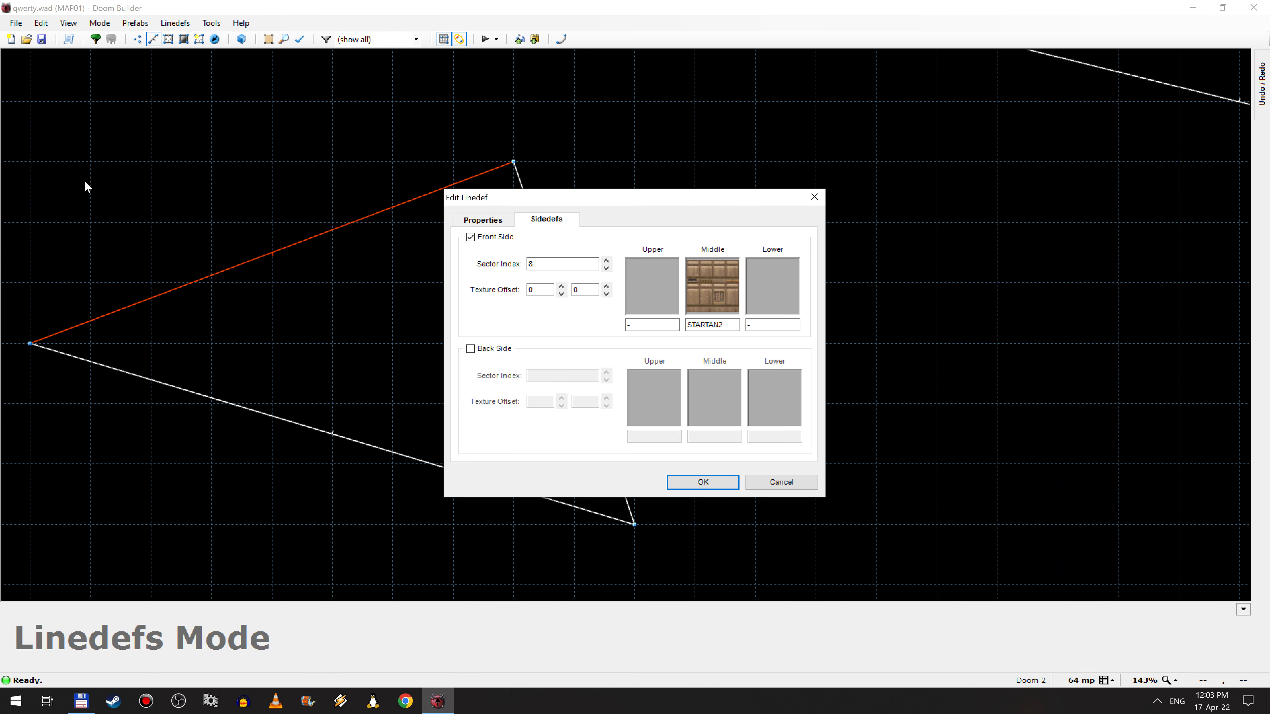
pyautogui.press('Escape')
# Step: Disable the Front Side on the triangle's upper-left linedef, leaving its Back Side disabled
pyautogui.rightClick(296, 248)
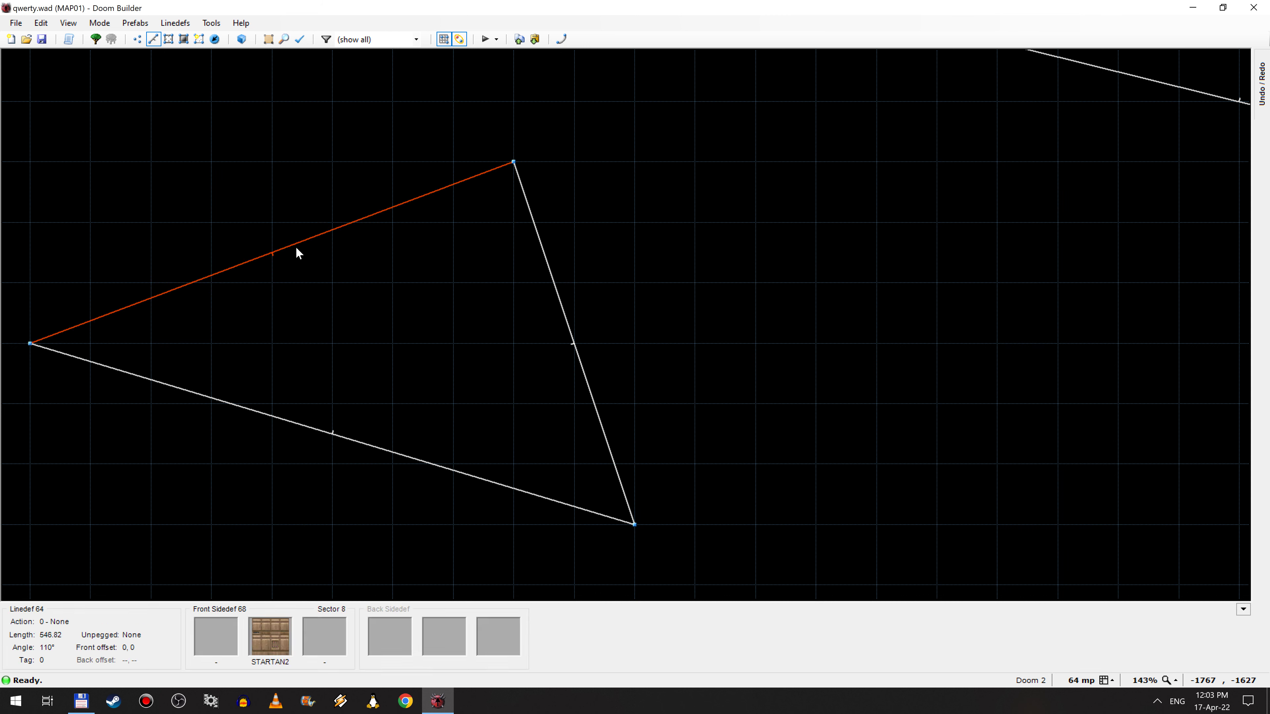
pyautogui.click(539, 219)
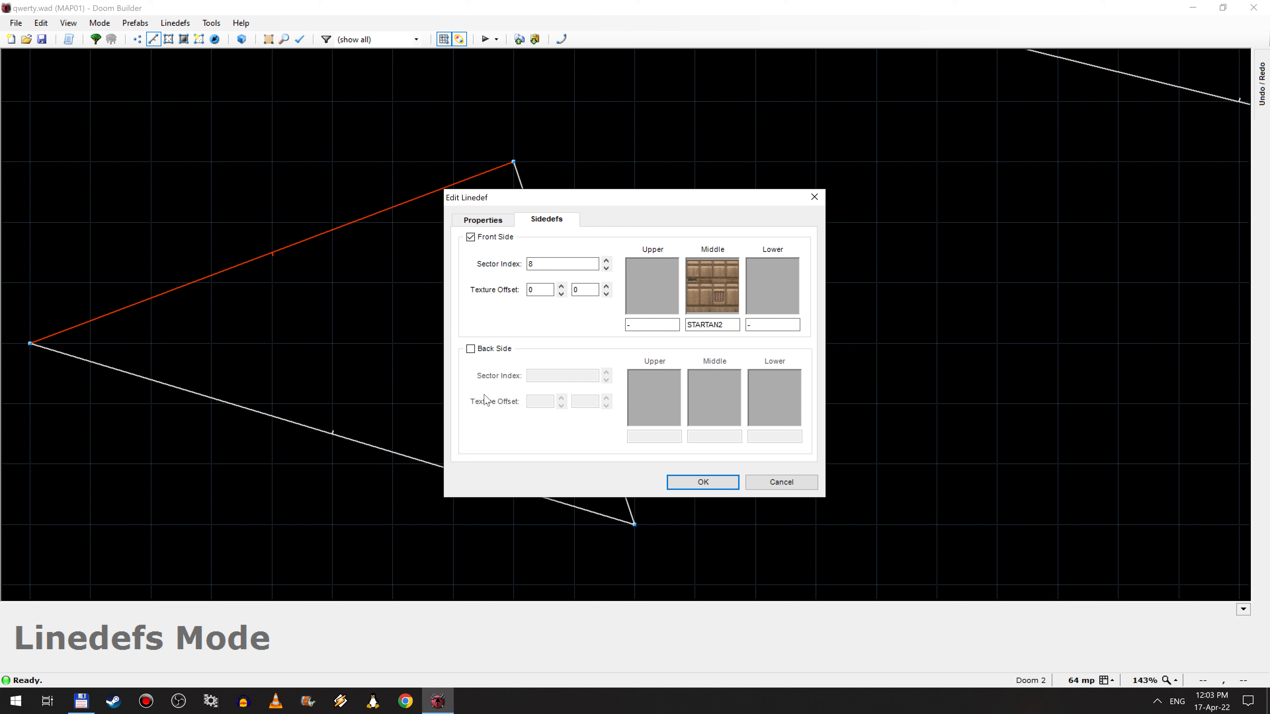
pyautogui.click(483, 352)
pyautogui.click(484, 352)
pyautogui.click(470, 237)
pyautogui.click(701, 481)
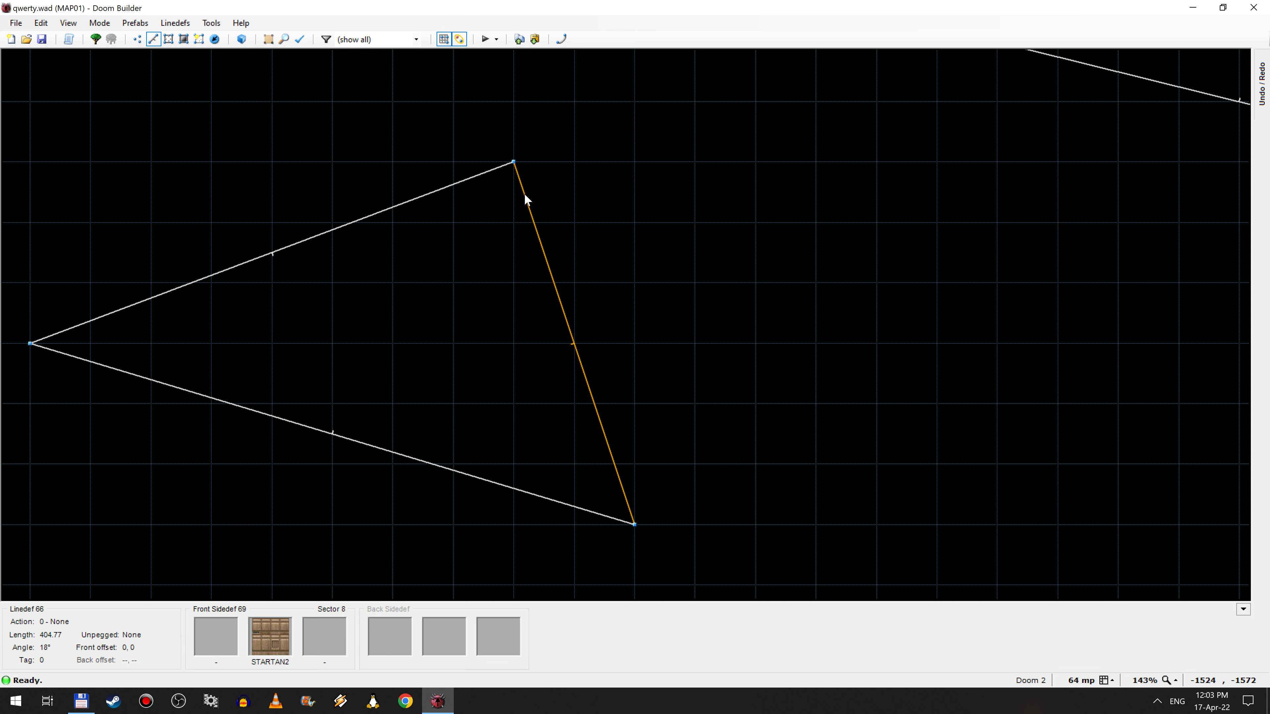
# Step: Disable the Front Side on the triangle's right and lower linedefs together
pyautogui.click(524, 194)
pyautogui.click(465, 473)
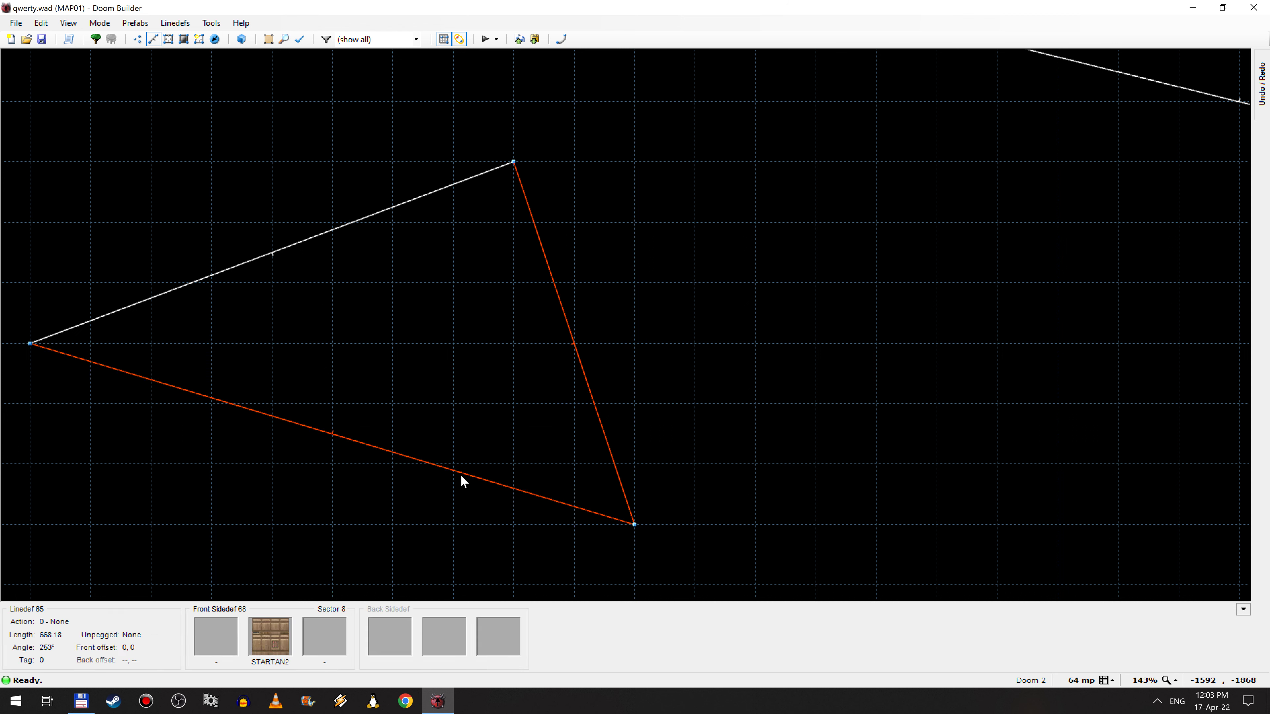
pyautogui.rightClick(462, 478)
pyautogui.click(546, 220)
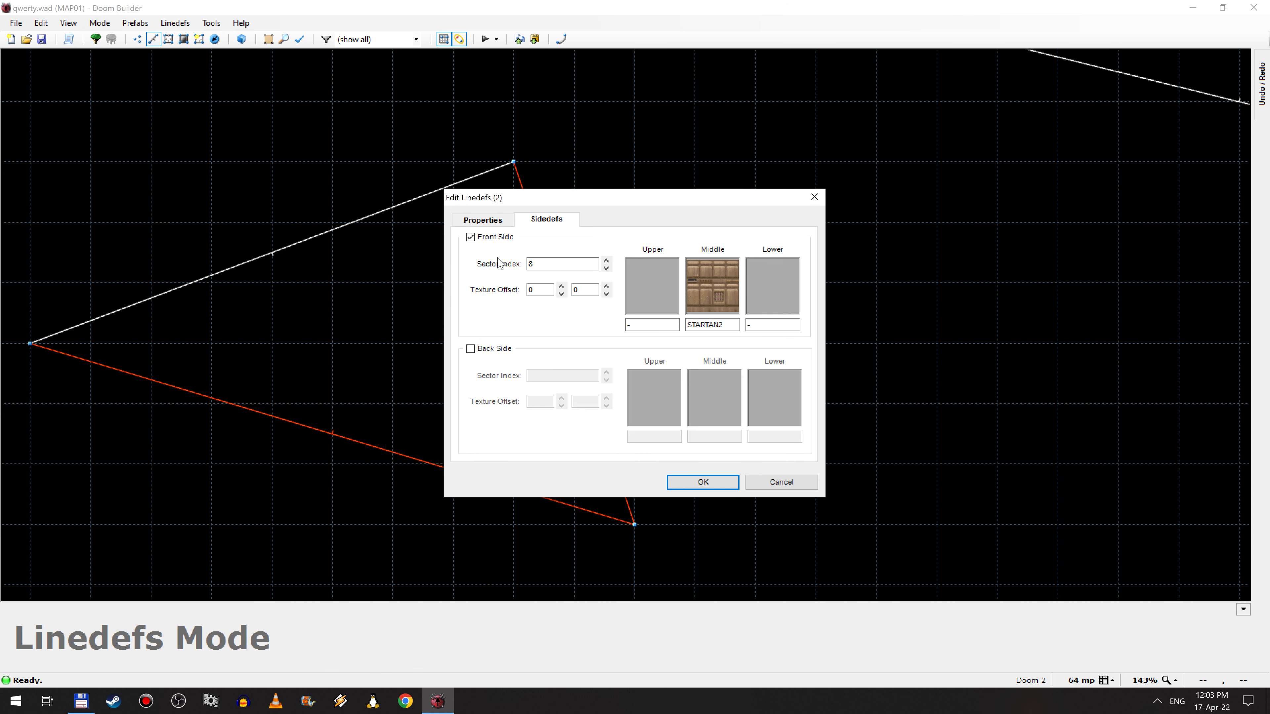
pyautogui.click(490, 238)
pyautogui.click(702, 482)
# Step: Switch to Sectors Mode and examine whether the triangle still counts as a sector
pyautogui.scroll(-4, 650, 282)
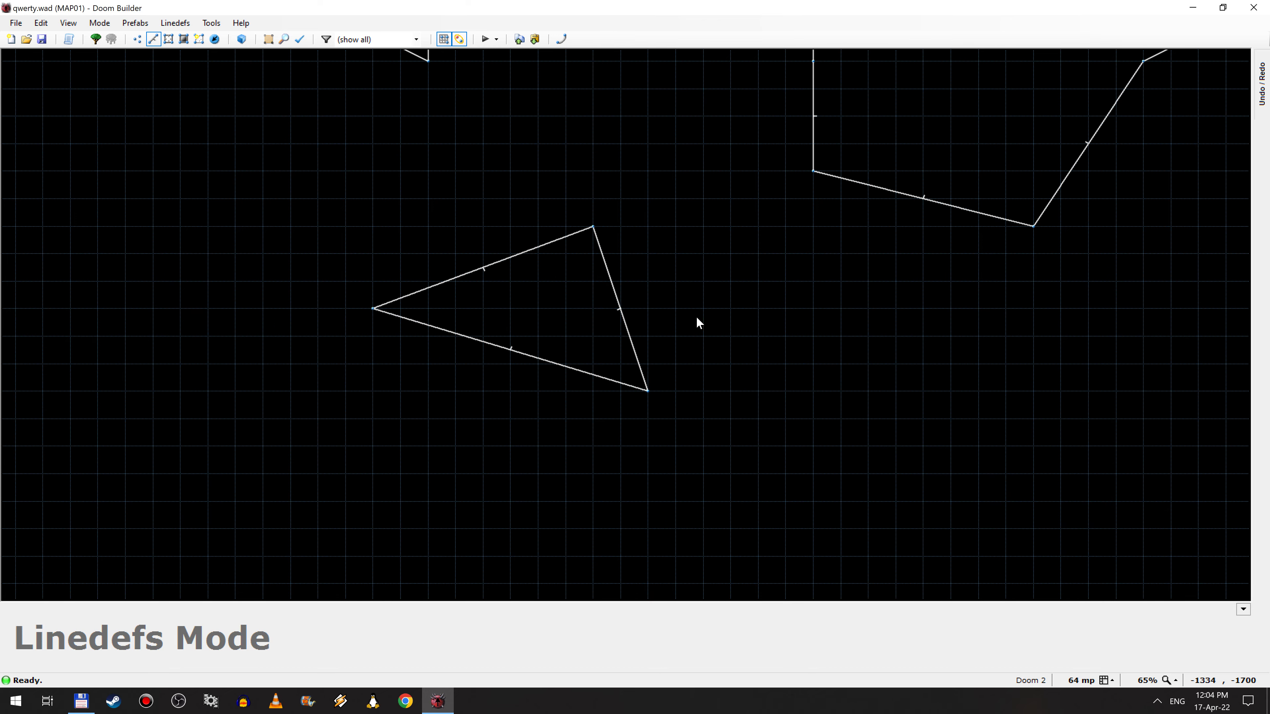
pyautogui.press('Right')
pyautogui.press('Down')
pyautogui.press('Up')
pyautogui.click(170, 42)
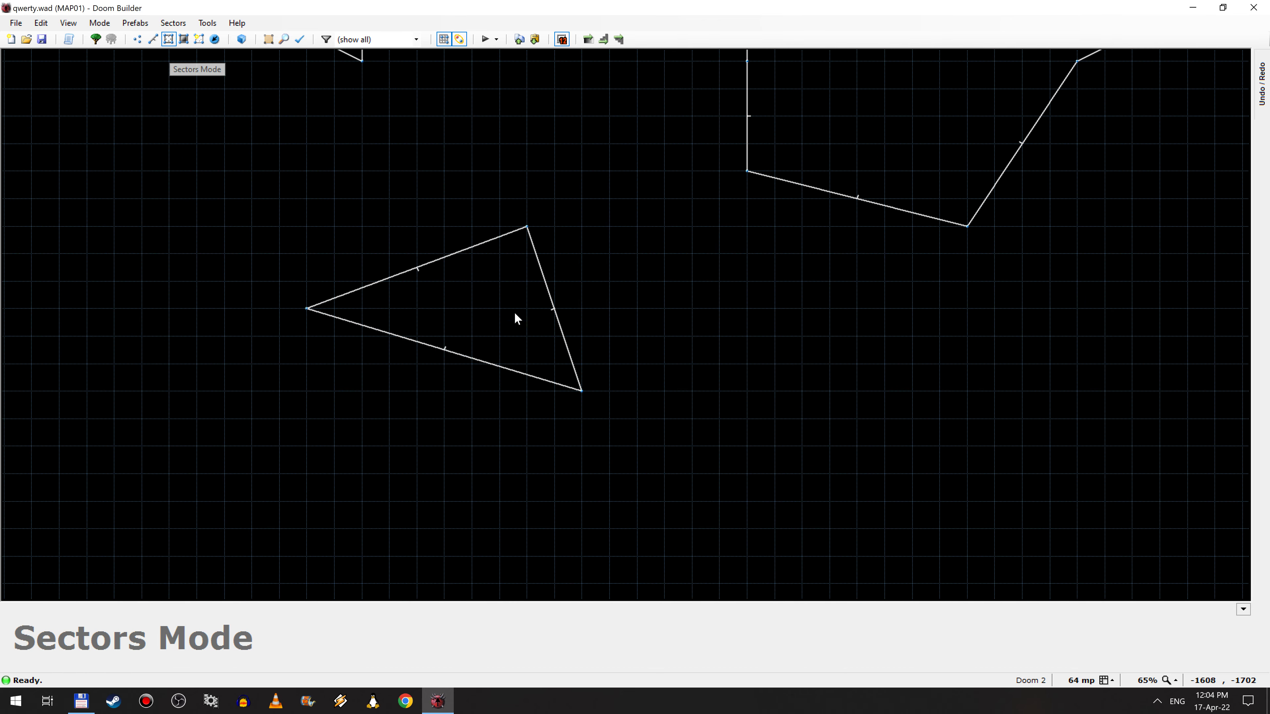
pyautogui.press('Up')
pyautogui.scroll(-2, 846, 152)
pyautogui.press('Up')
pyautogui.press('Up')
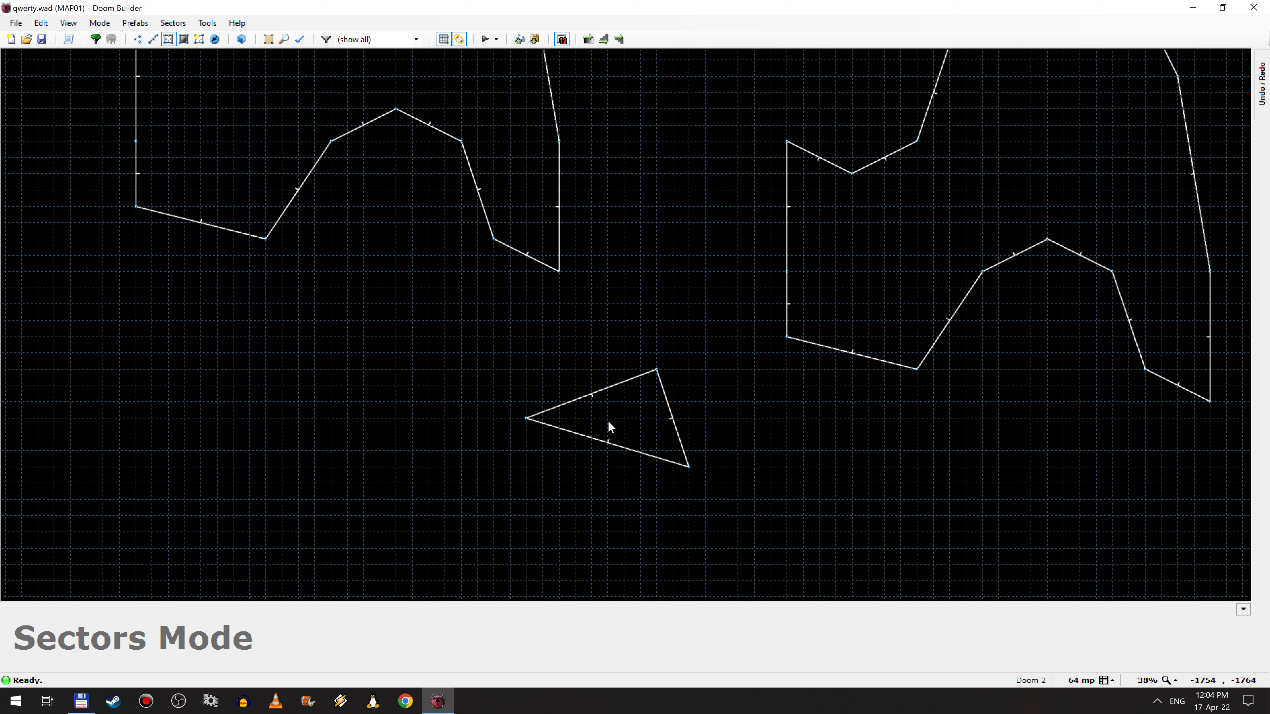
# Step: Rebuild the triangle as a sector in Make Sectors Mode, and inspect the sidedef settings of its upper-left linedef
pyautogui.click(200, 39)
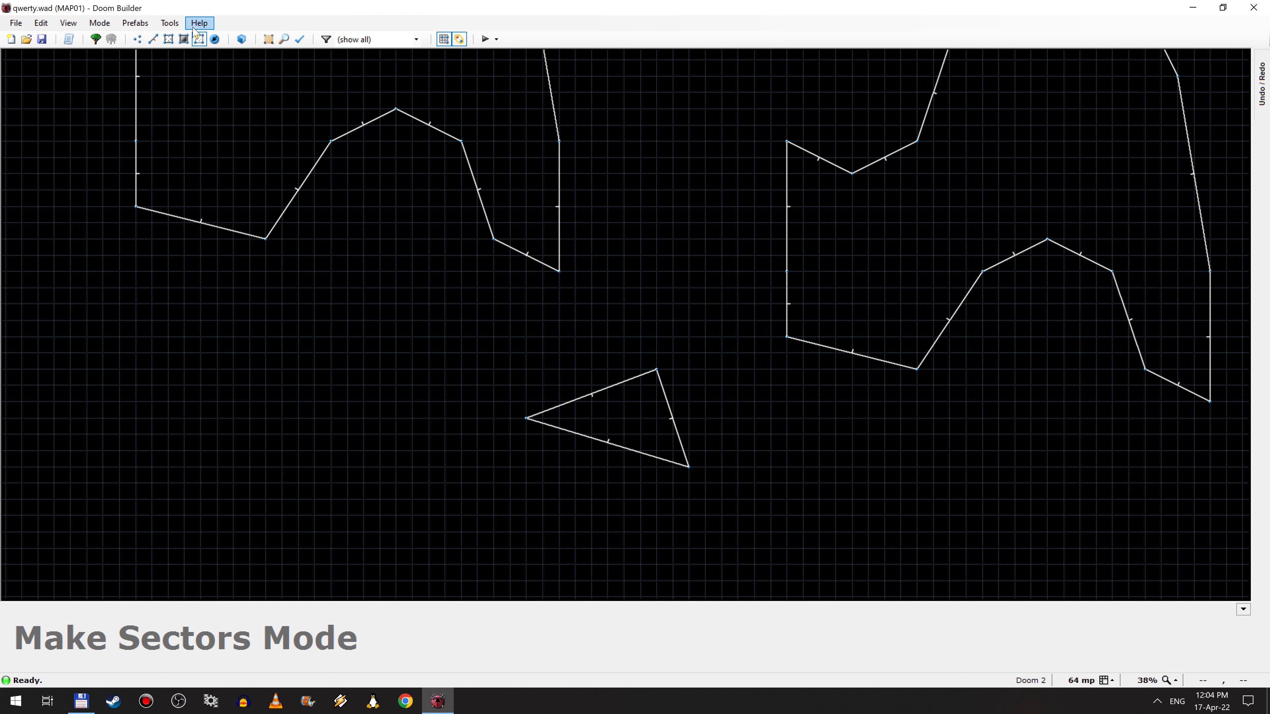
pyautogui.click(169, 40)
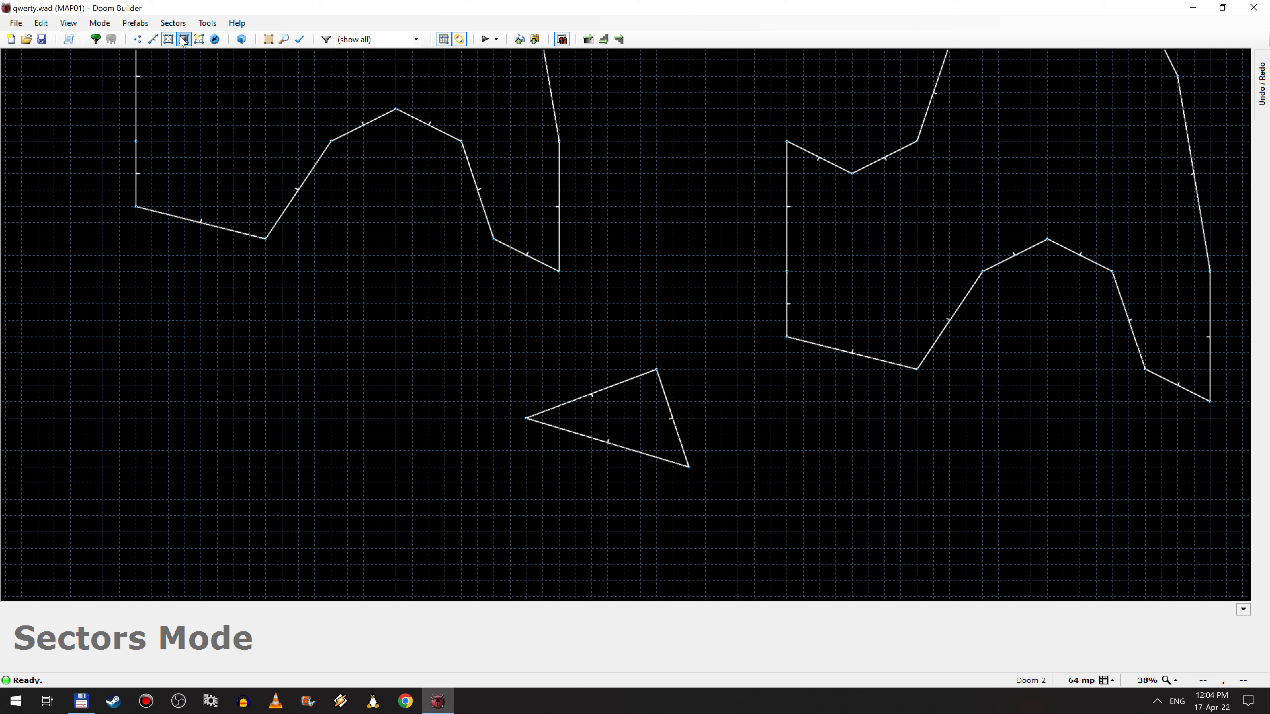
pyautogui.click(153, 39)
pyautogui.rightClick(595, 391)
pyautogui.click(545, 221)
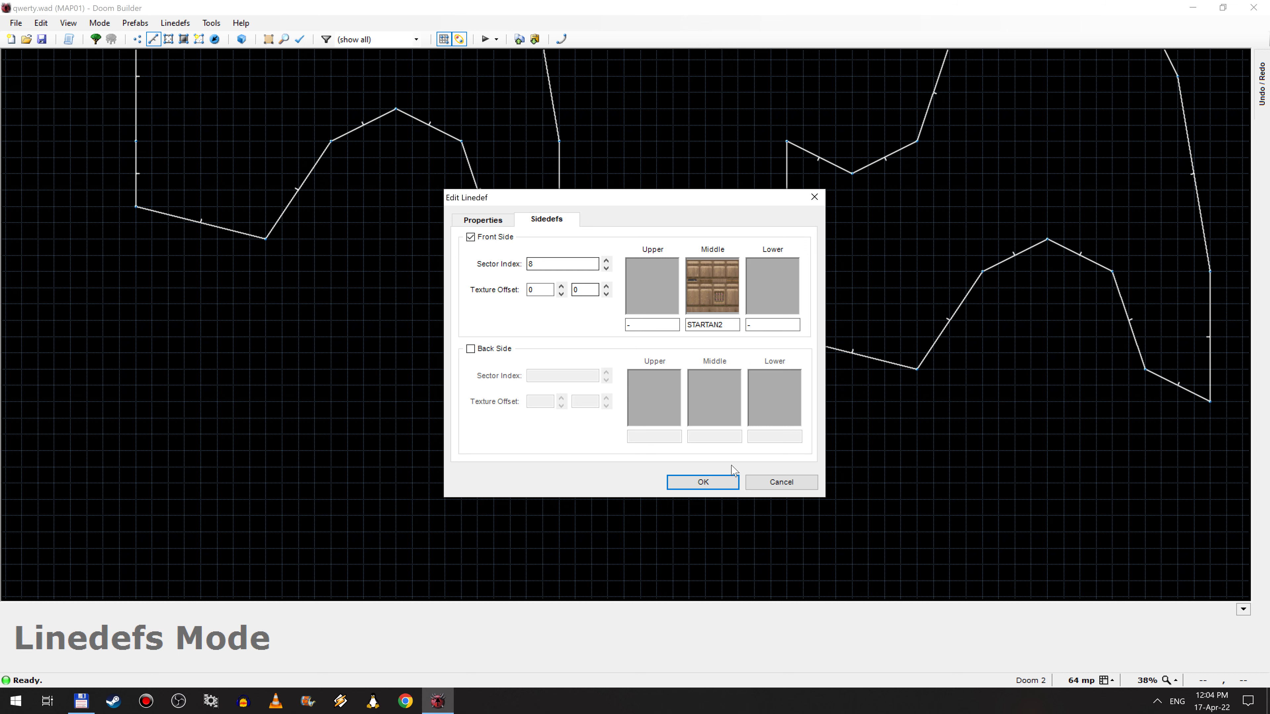
pyautogui.click(771, 479)
# Step: Delete the triangle sector in Sectors Mode
pyautogui.press('Right')
pyautogui.press('Right')
pyautogui.press('Down')
pyautogui.press('Right')
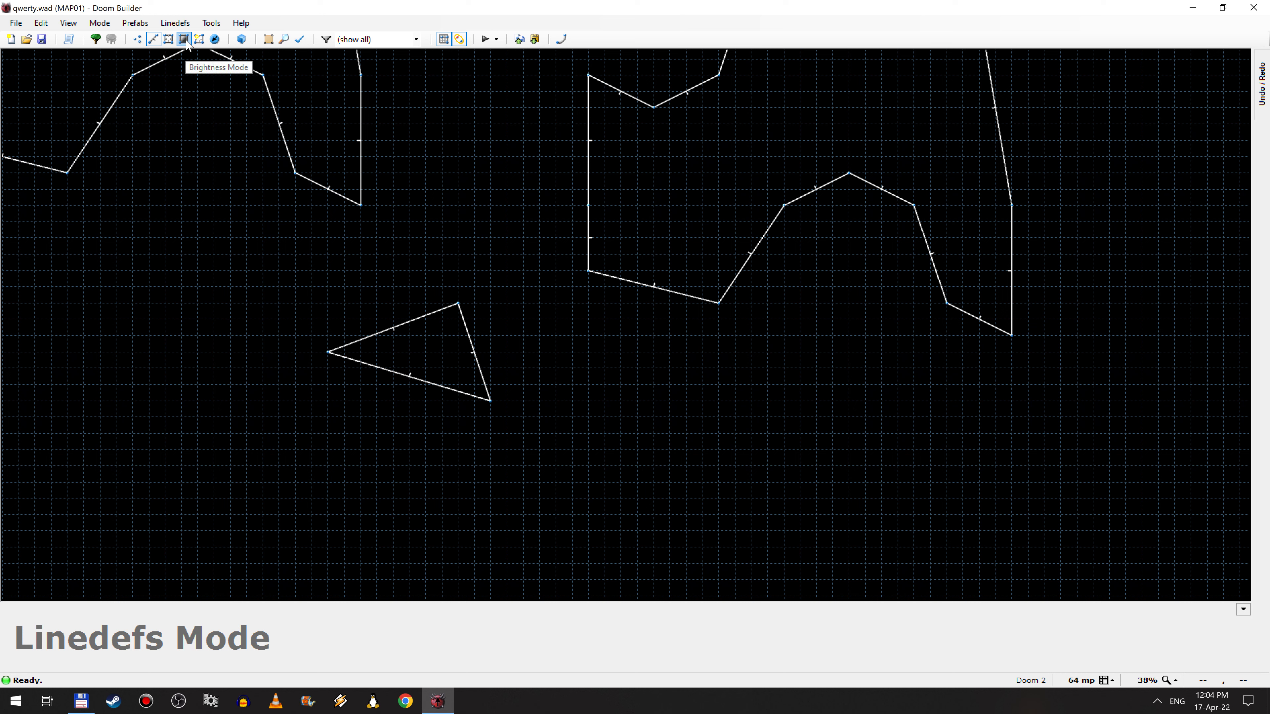
pyautogui.click(199, 40)
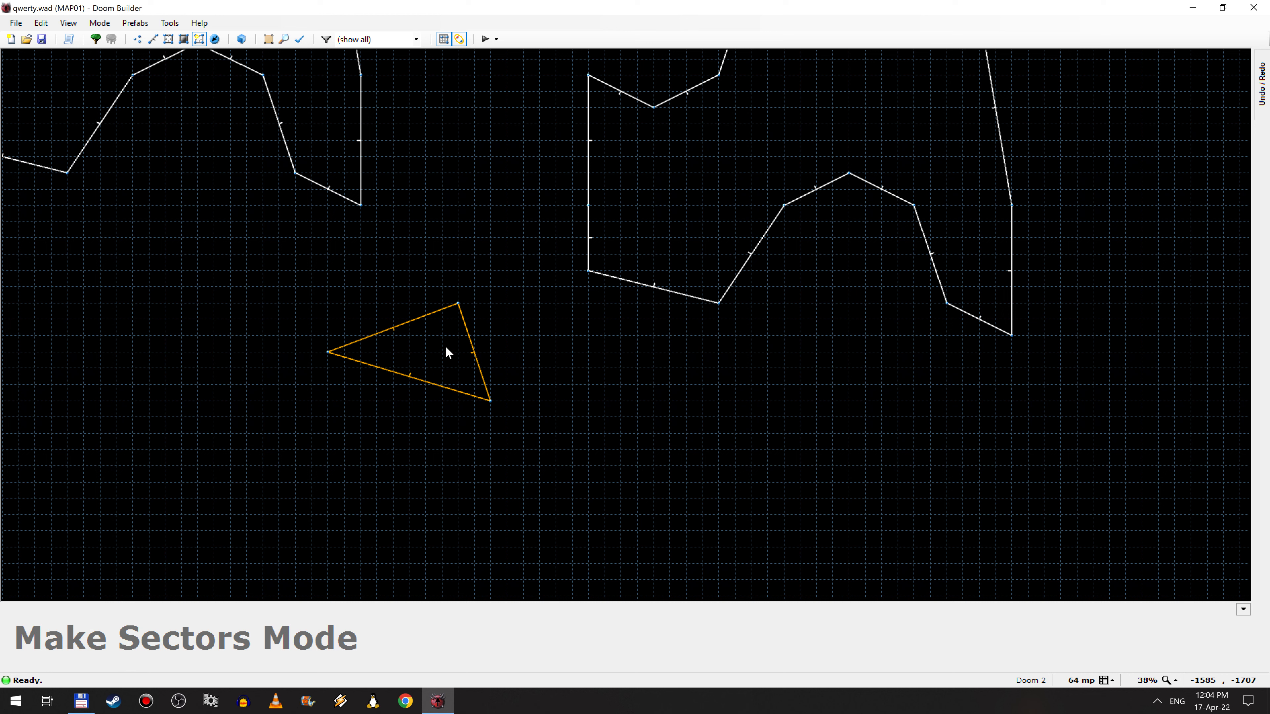
pyautogui.click(168, 39)
pyautogui.press('Delete')
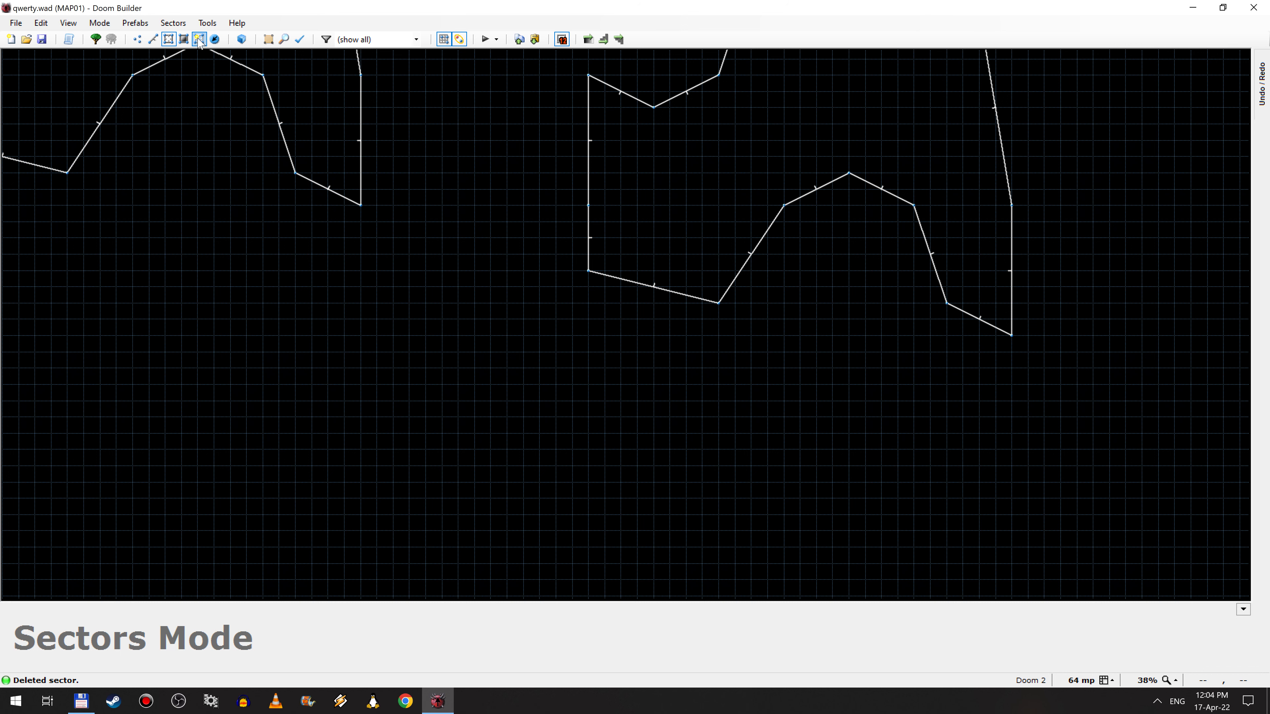
# Step: Inspect the sidedef settings of the long slanted linedef on the leftmost irregular sector's right edge
pyautogui.scroll(-1, 393, 255)
pyautogui.press('Up')
pyautogui.press('Up')
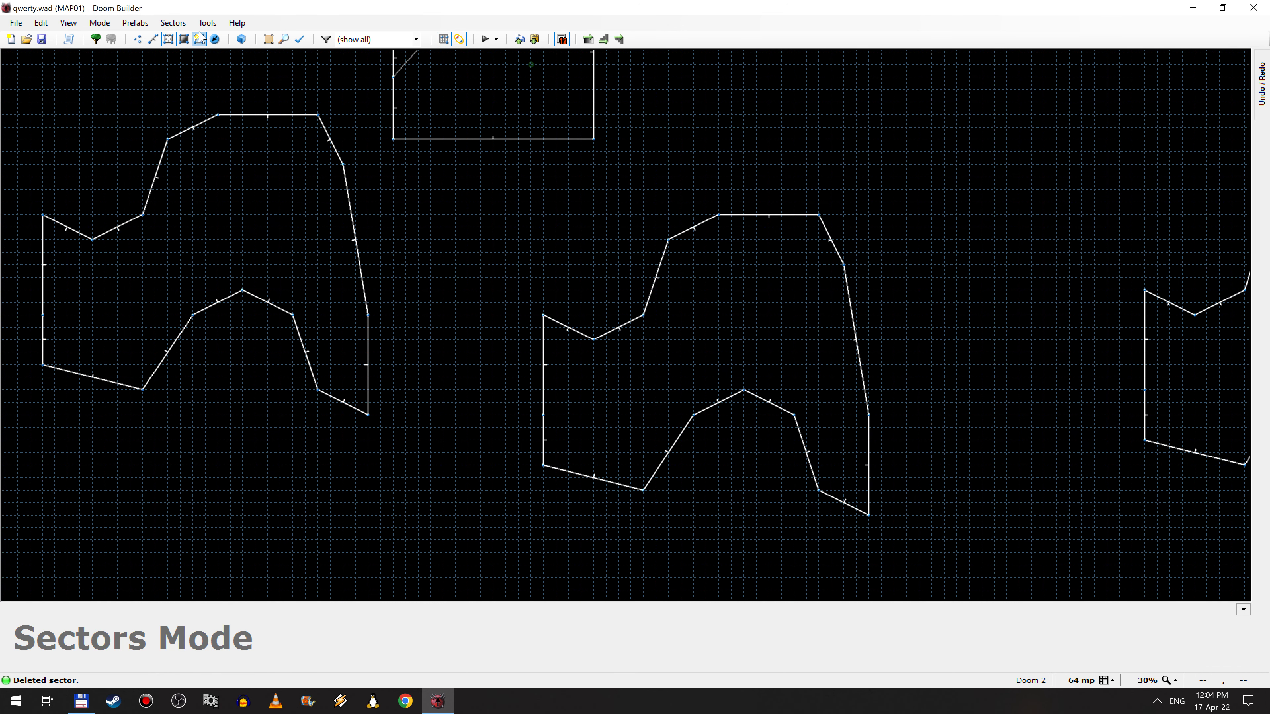
pyautogui.click(202, 44)
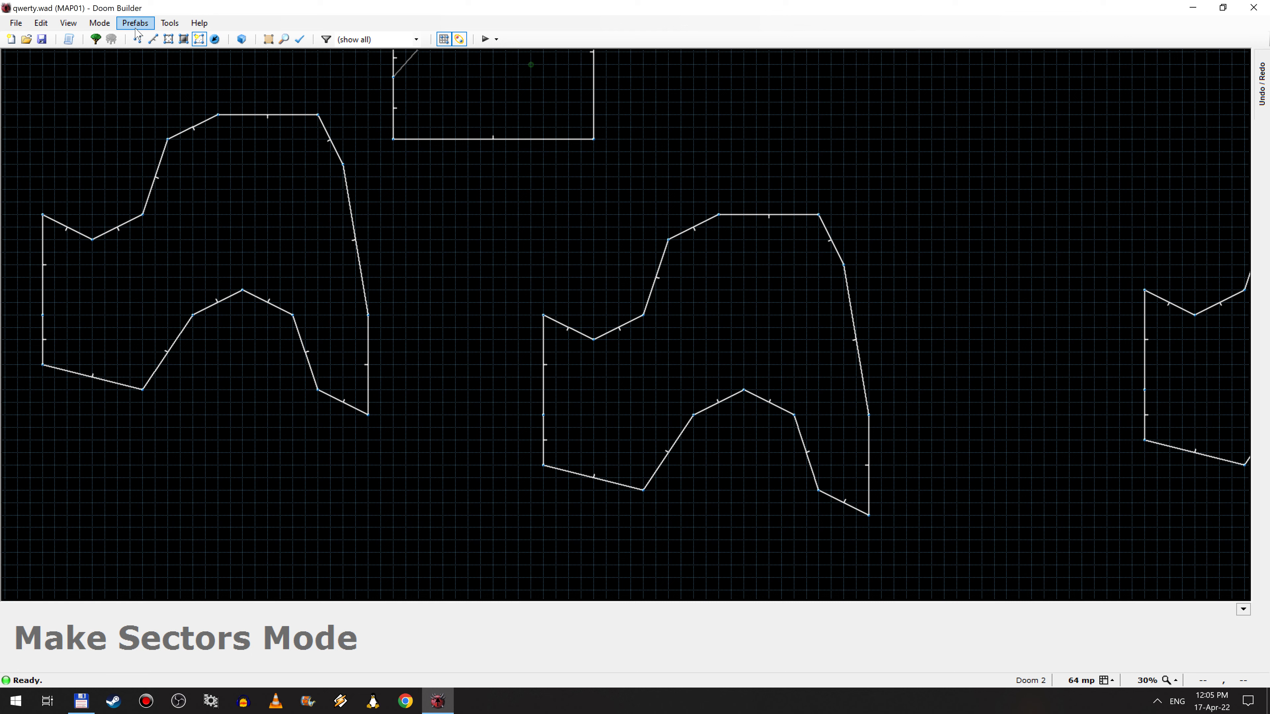
pyautogui.click(153, 39)
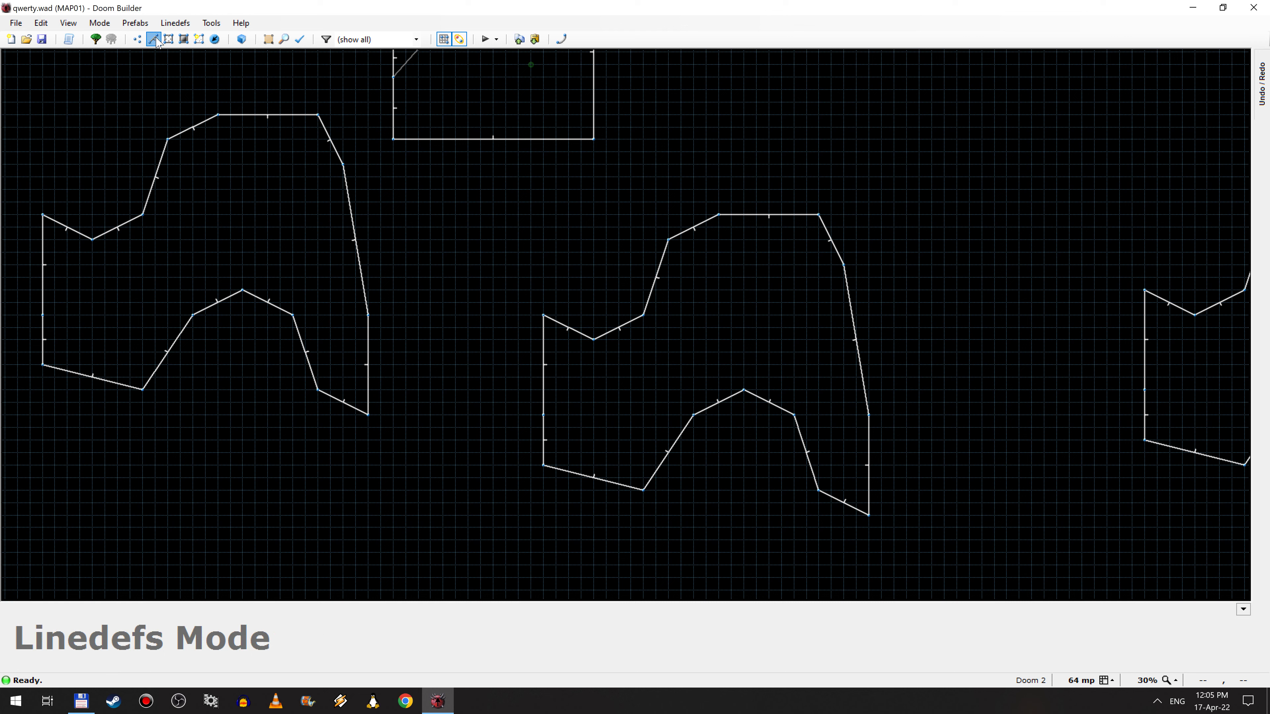
pyautogui.rightClick(364, 237)
pyautogui.click(549, 221)
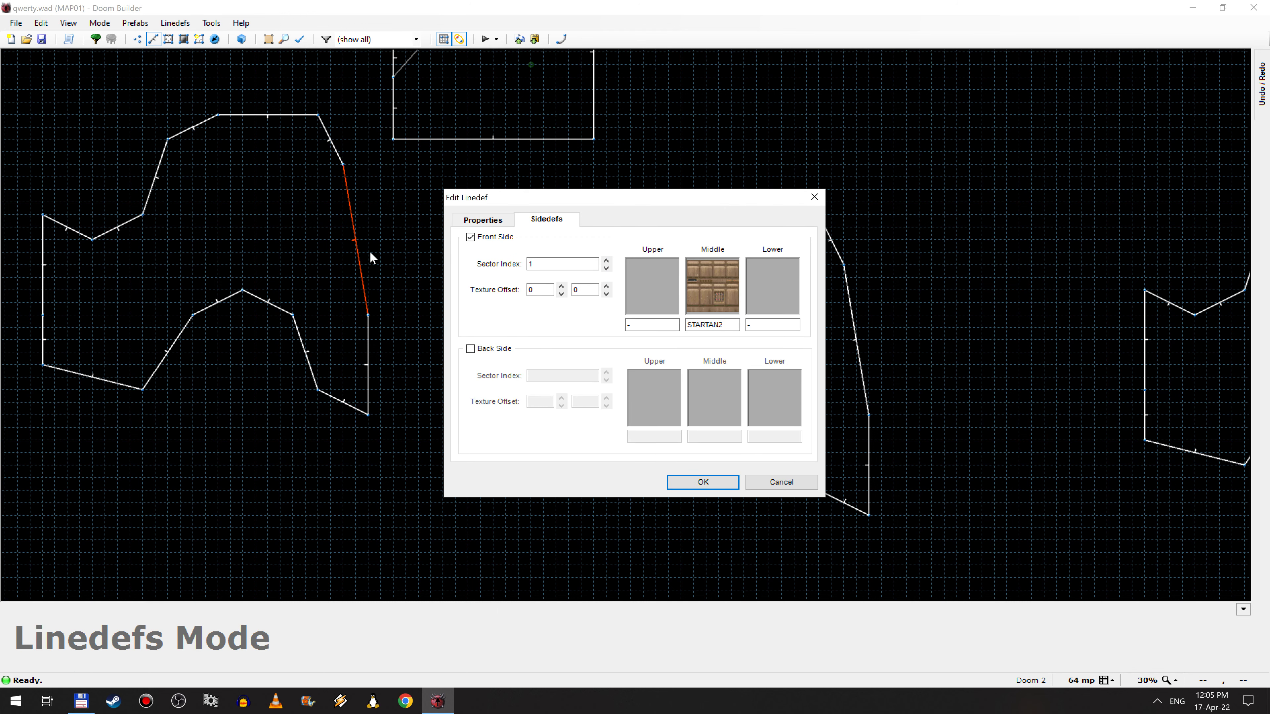
pyautogui.press('Escape')
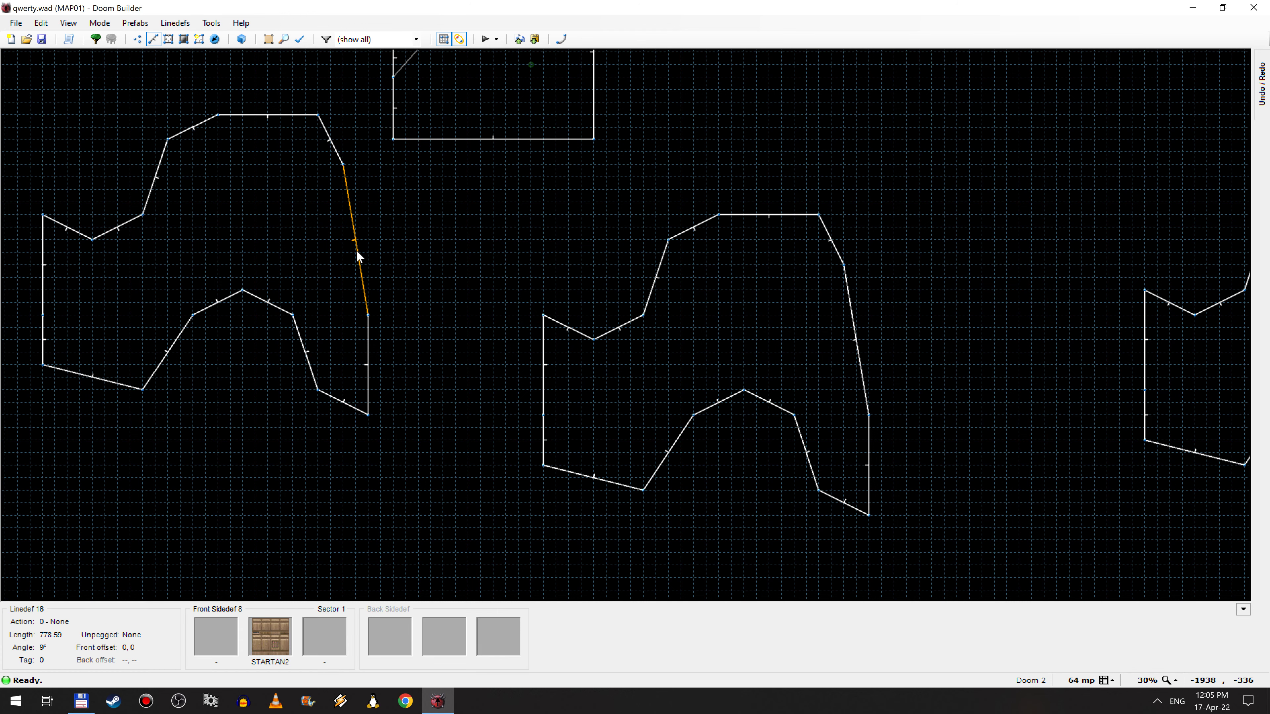
# Step: Switch to Brightness Mode and examine the large sector of the rectangular room
pyautogui.click(200, 42)
pyautogui.click(184, 44)
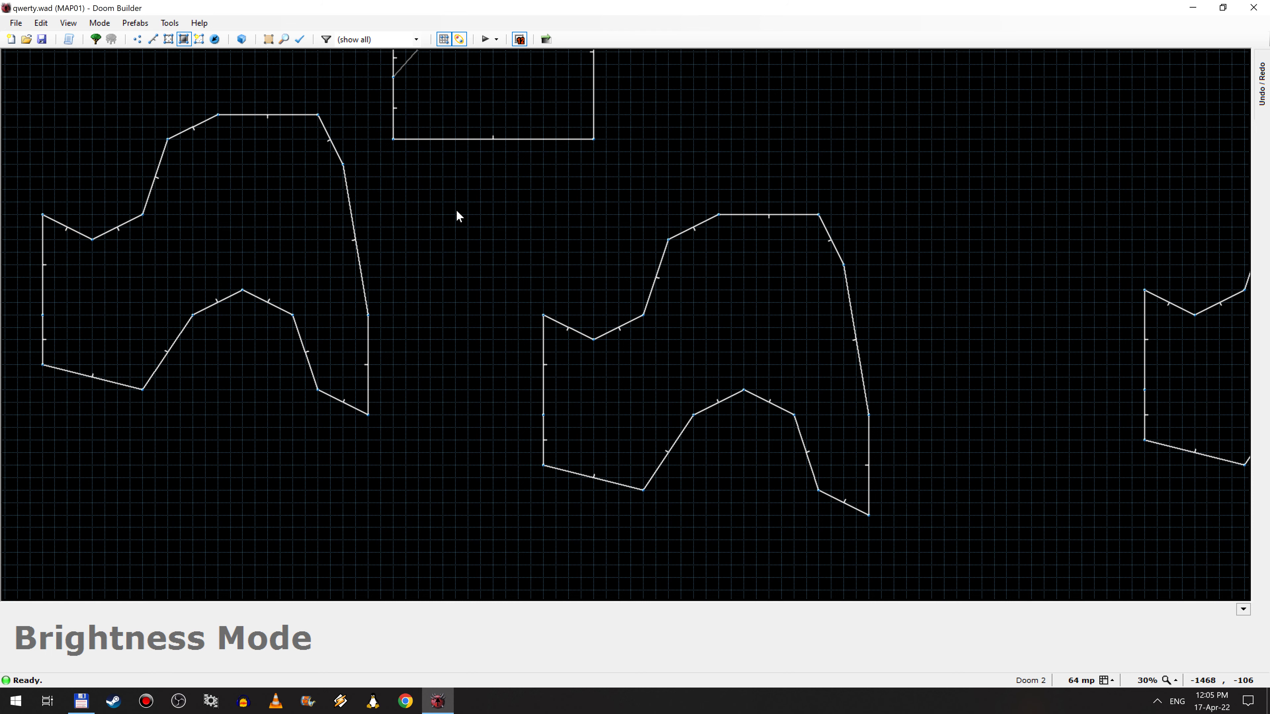
pyautogui.press('Up')
pyautogui.press('Up')
pyautogui.press('Up')
pyautogui.press('Up')
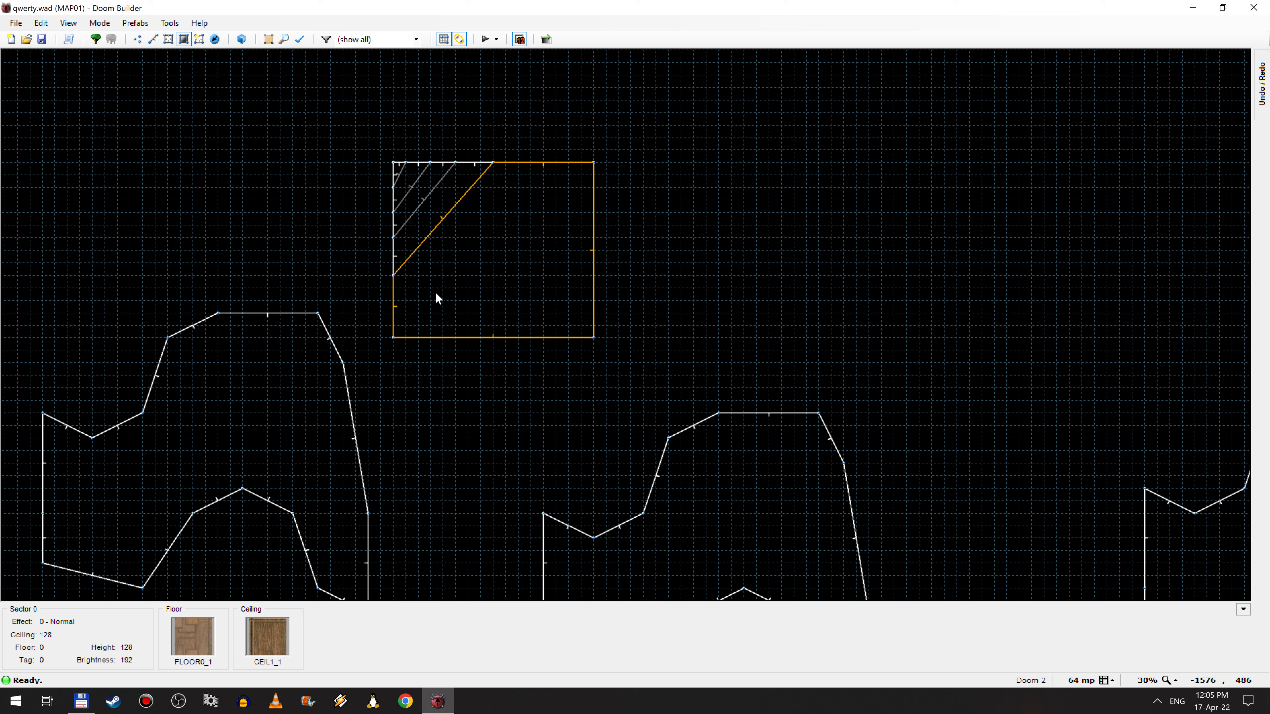
# Step: Review the Brightness setting in the properties of the rectangular room's large sector in Sectors Mode, keeping no changes
pyautogui.click(167, 43)
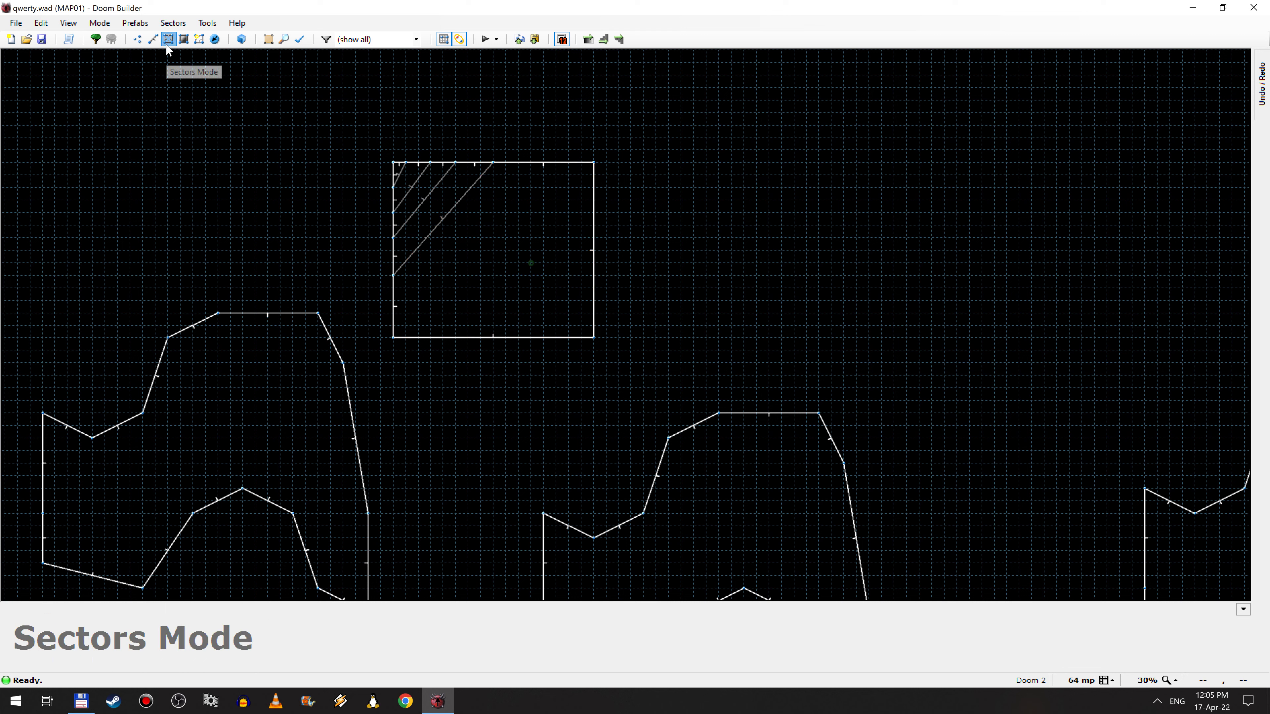
pyautogui.rightClick(455, 244)
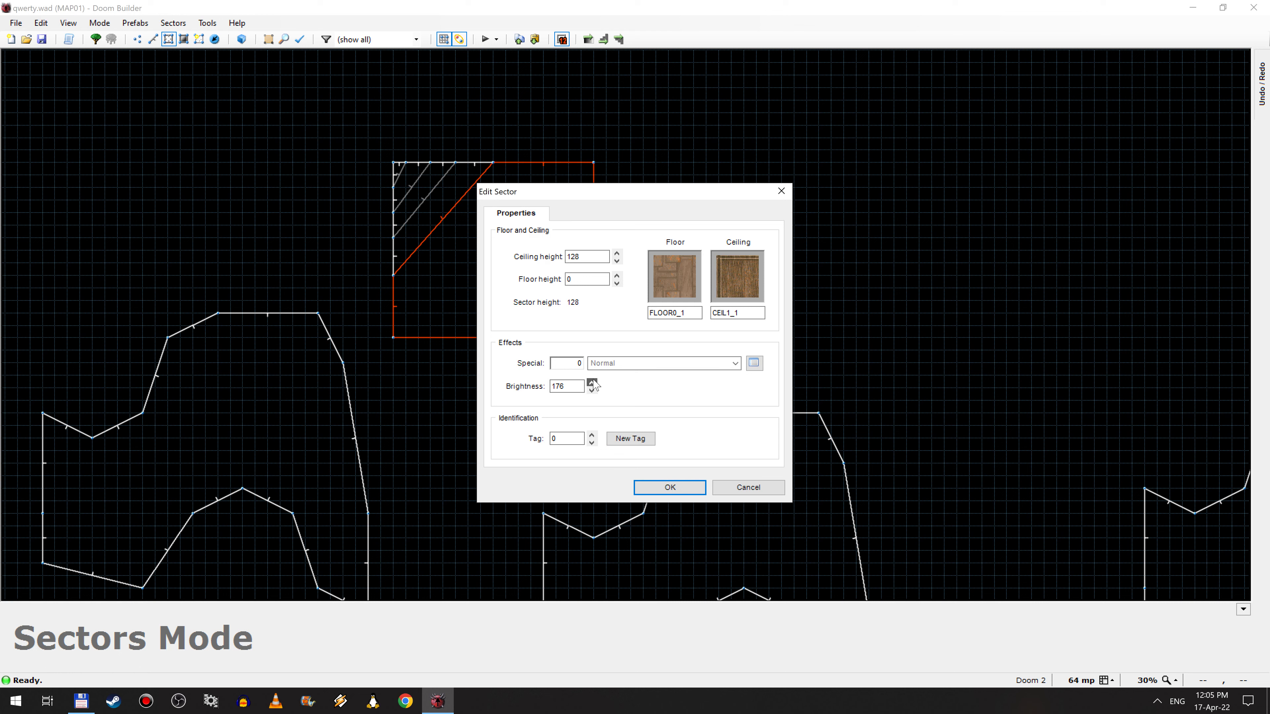
pyautogui.click(747, 486)
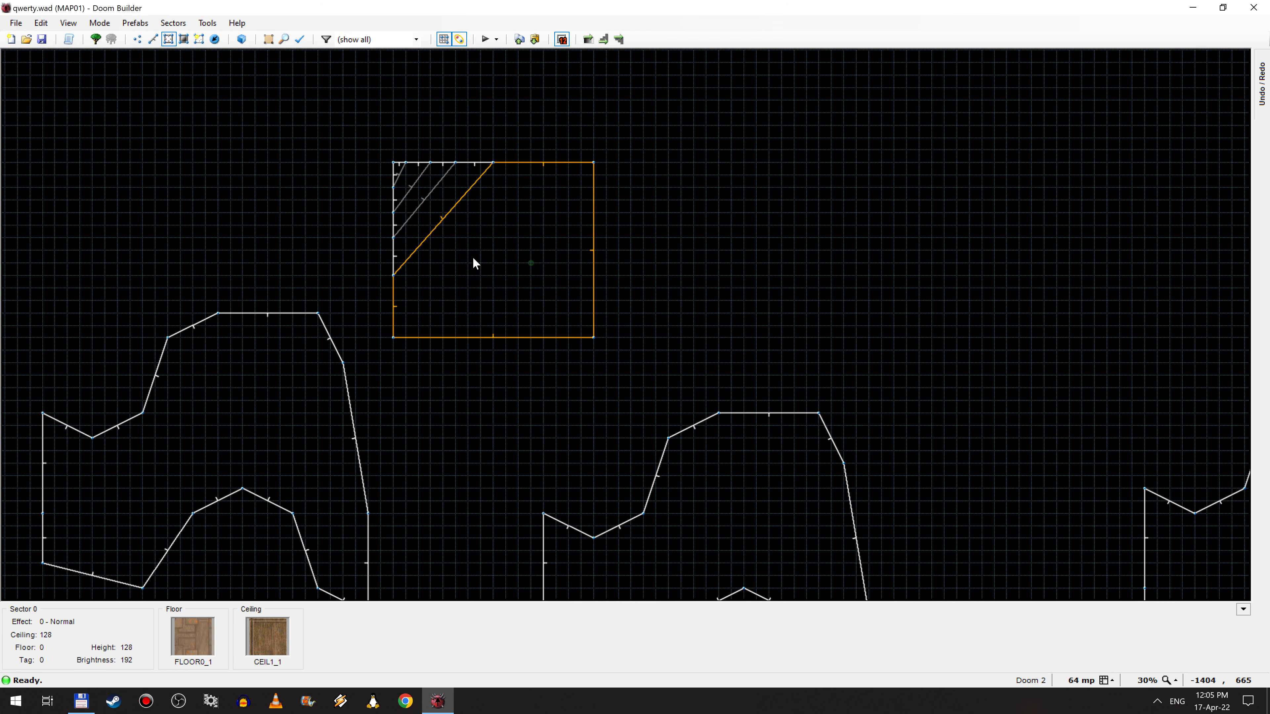
pyautogui.scroll(-3, 854, 289)
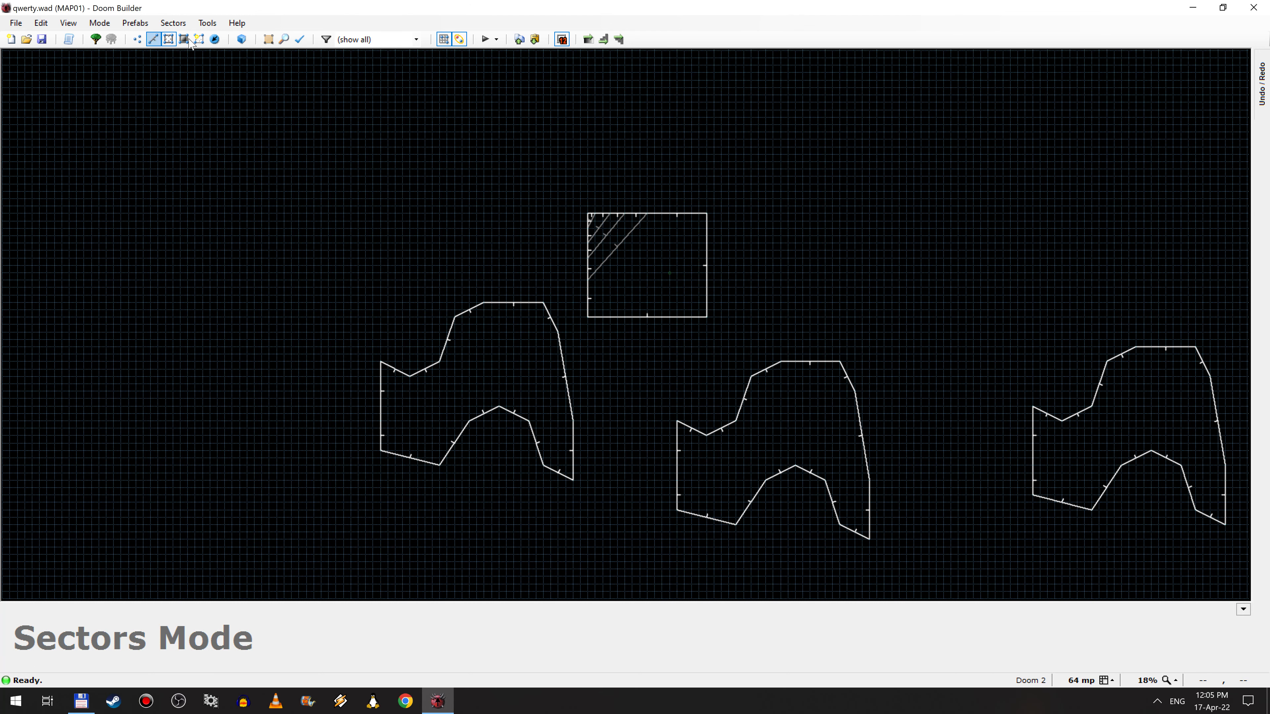